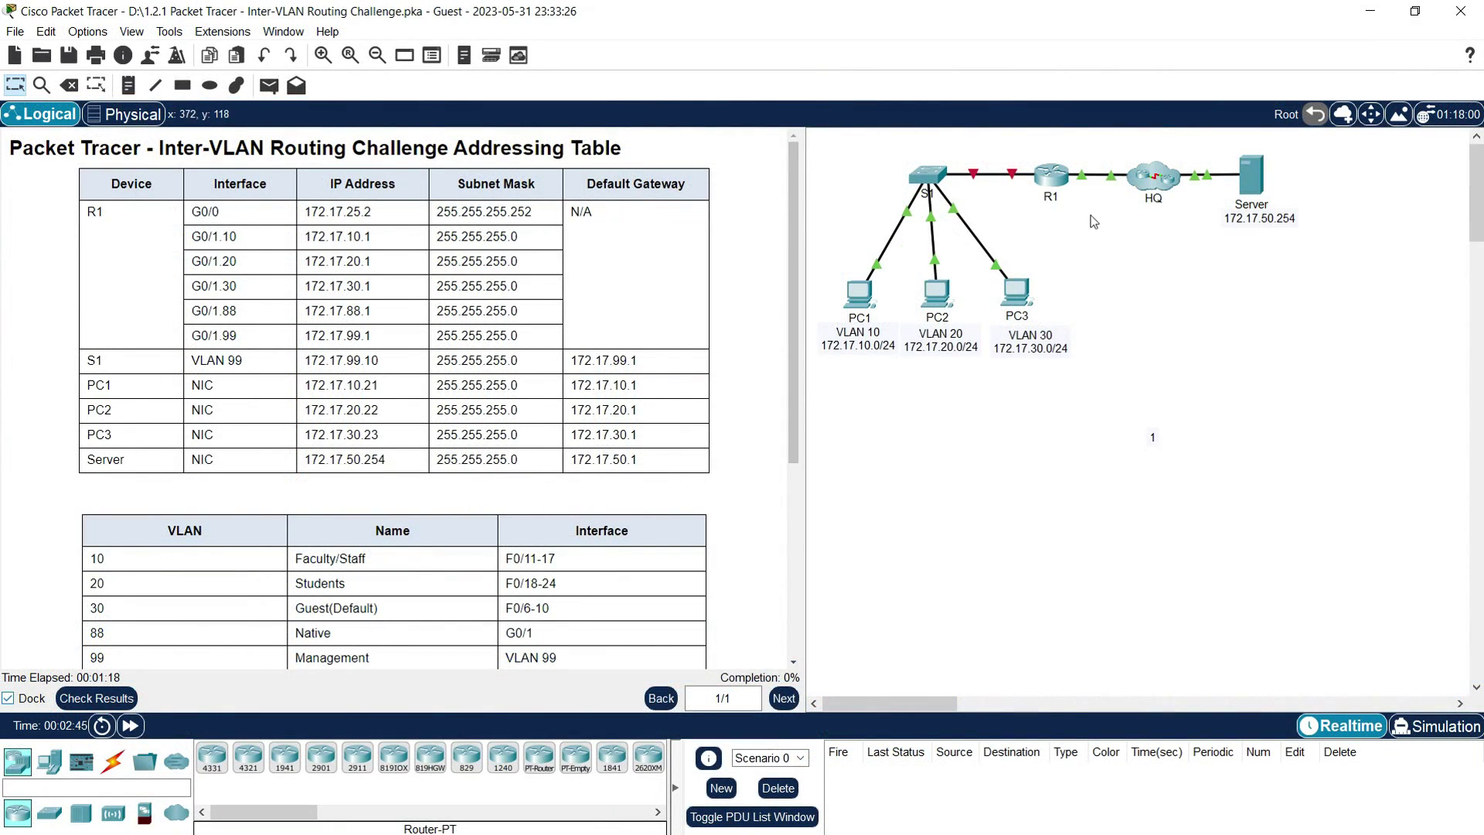
Open router R1's command-line interface and widen its window, keeping the device, interface and IP address columns readable
{"action": "left_click", "coordinate": [1053, 184]}
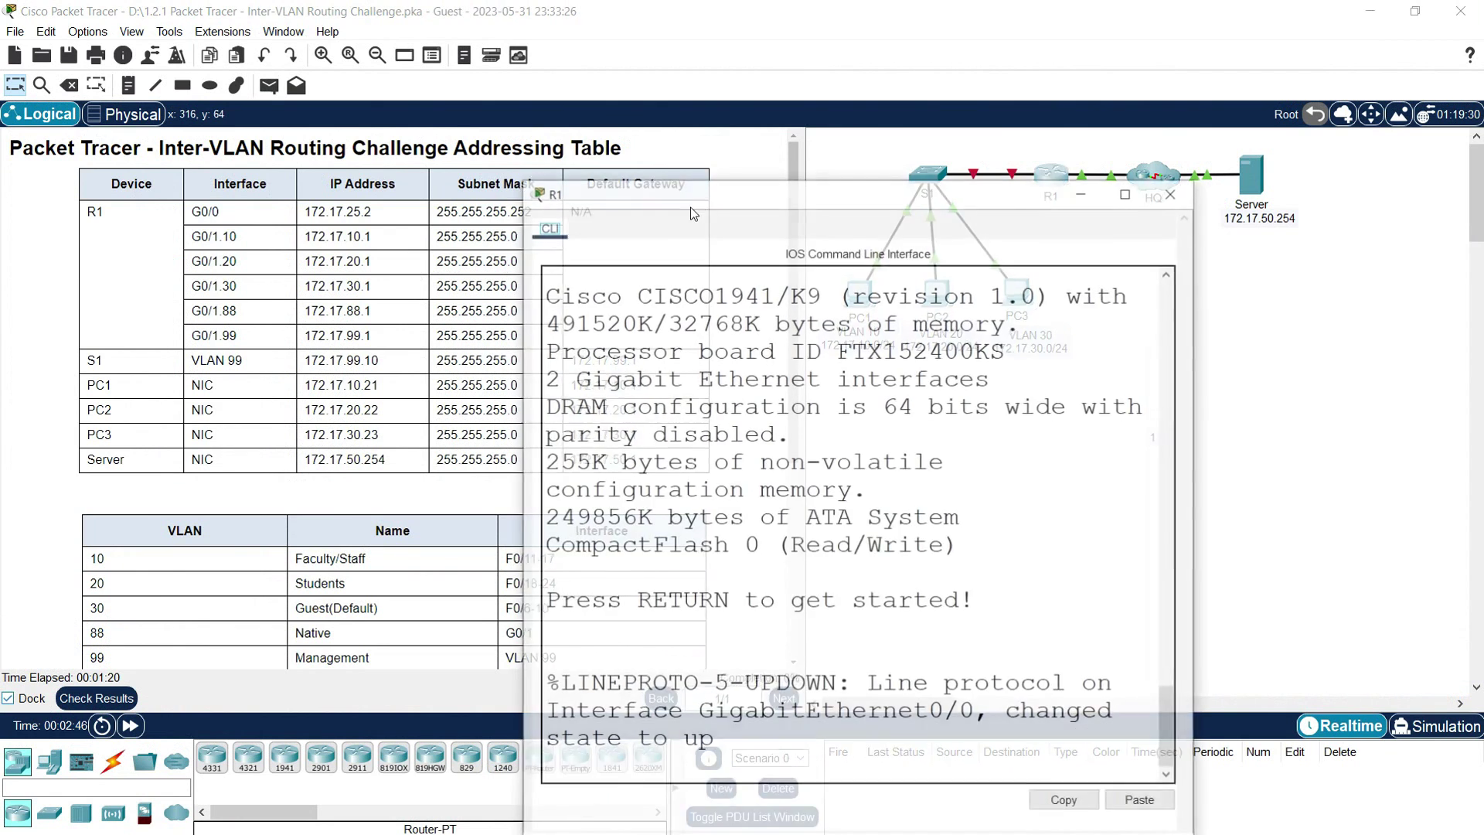
{"action": "left_click_drag", "start_coordinate": [794, 190], "coordinate": [752, 46]}
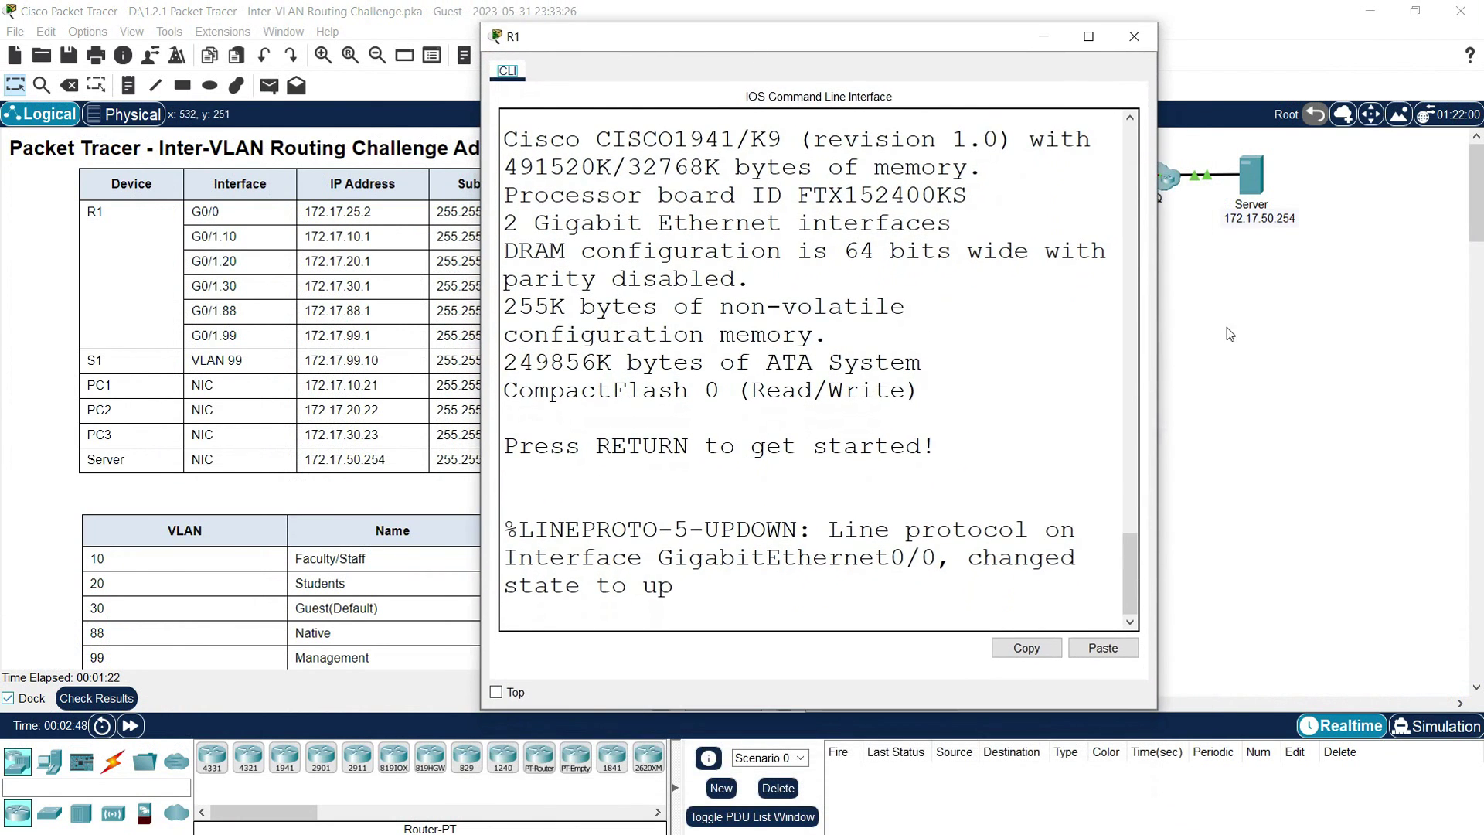
{"action": "left_click_drag", "start_coordinate": [1157, 296], "coordinate": [1452, 296]}
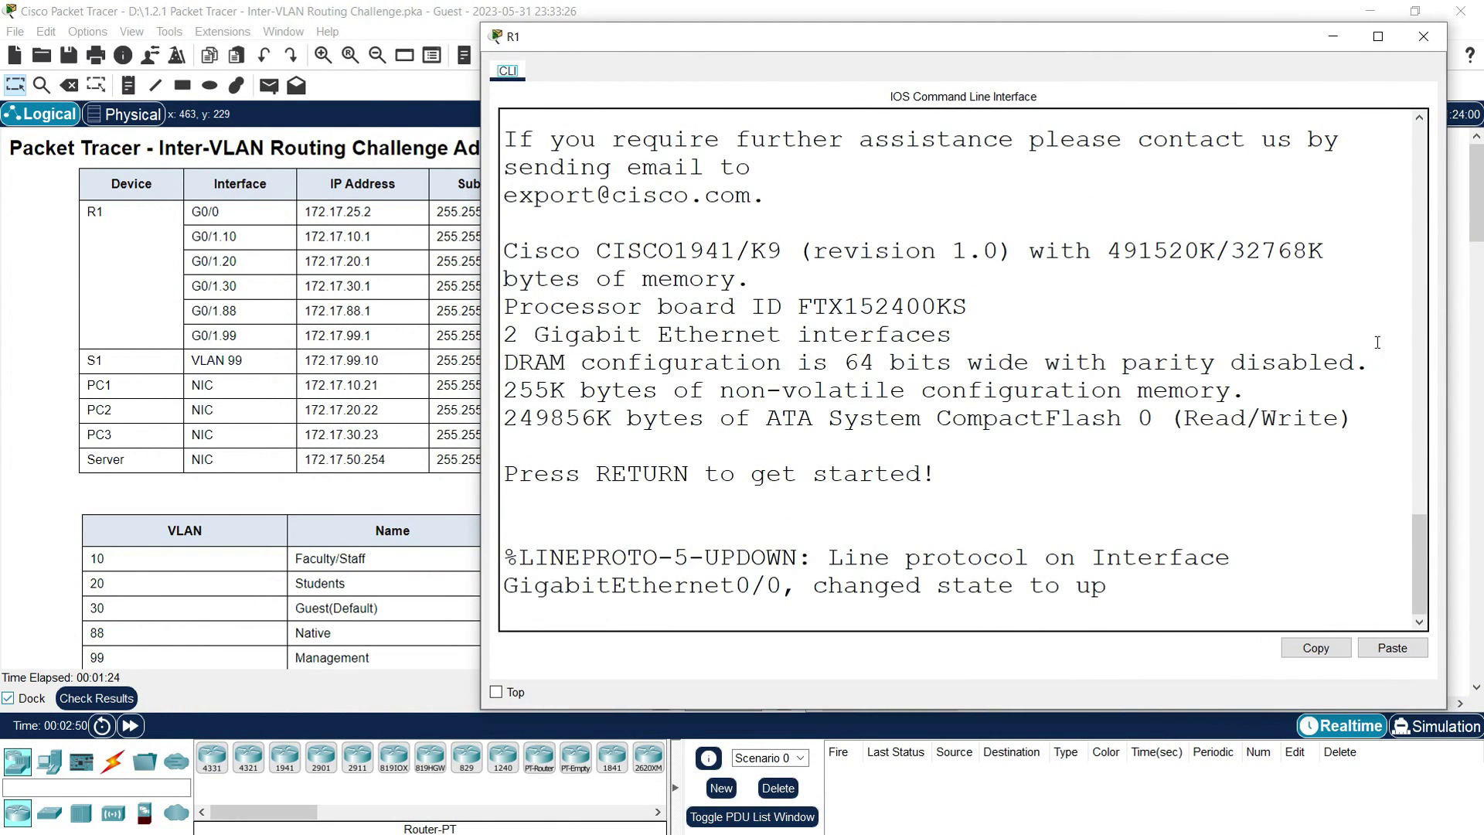
Enter privileged EXEC mode on R1 and show the brief IP status of its interfaces, checking the GigabitEthernet0/0 address
{"action": "left_click", "coordinate": [802, 595]}
{"action": "key", "text": "Return"}
{"action": "type", "text": "enable"}
{"action": "key", "text": "Return"}
{"action": "type", "text": "show"}
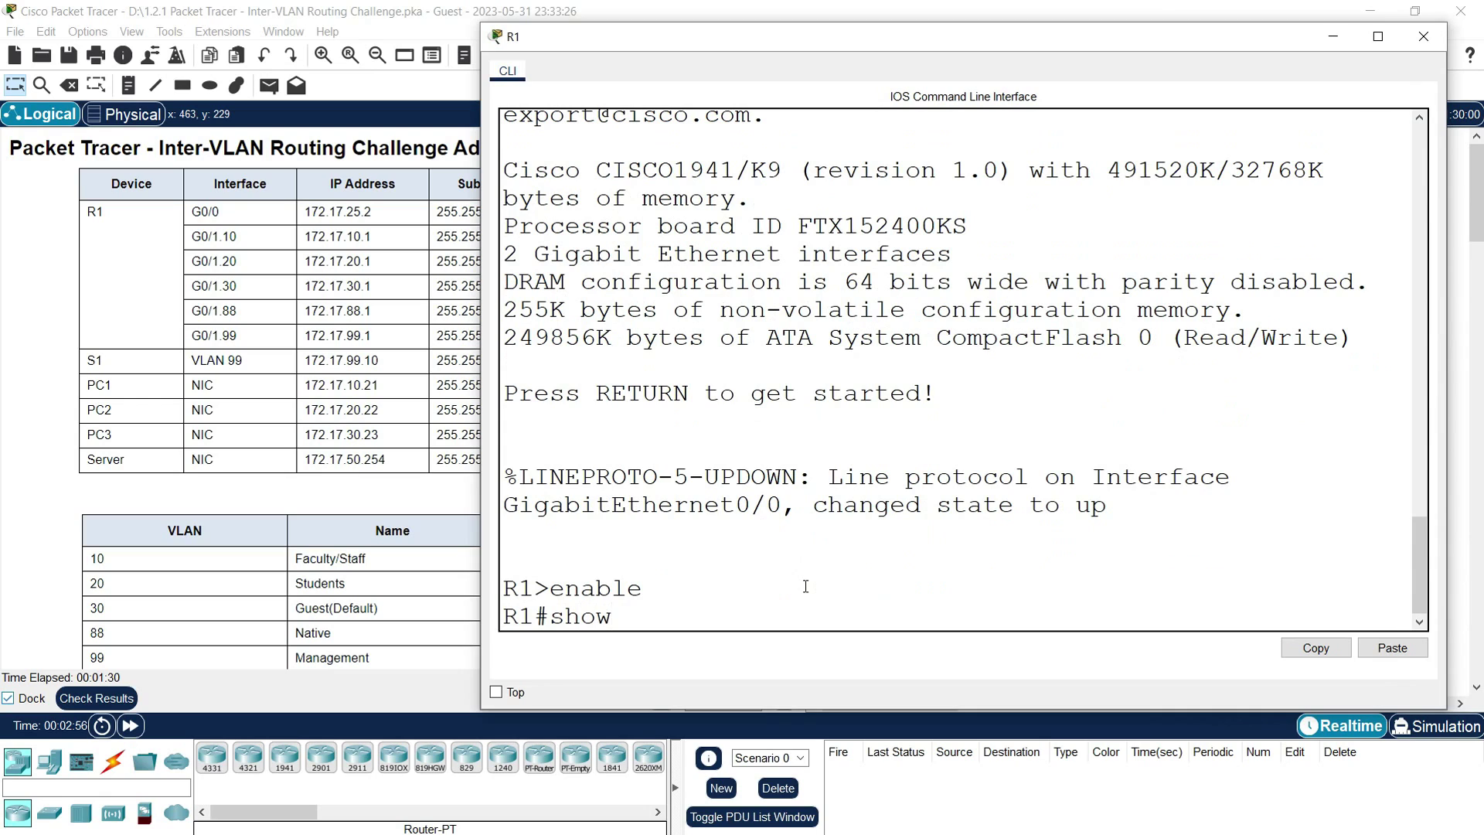
{"action": "type", "text": " ip interface brief"}
{"action": "key", "text": "Return"}
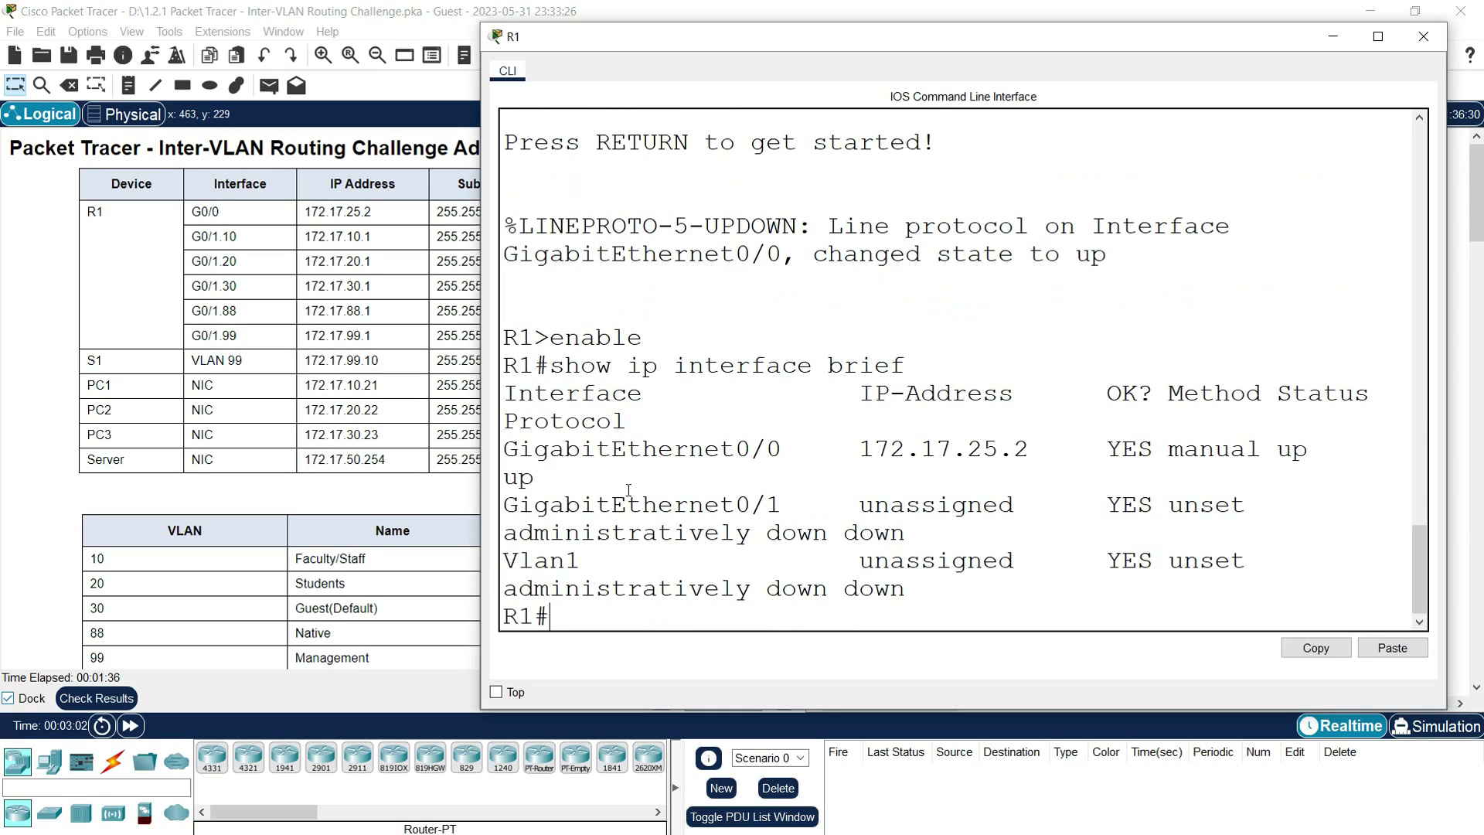
{"action": "left_click_drag", "start_coordinate": [506, 454], "coordinate": [1027, 450]}
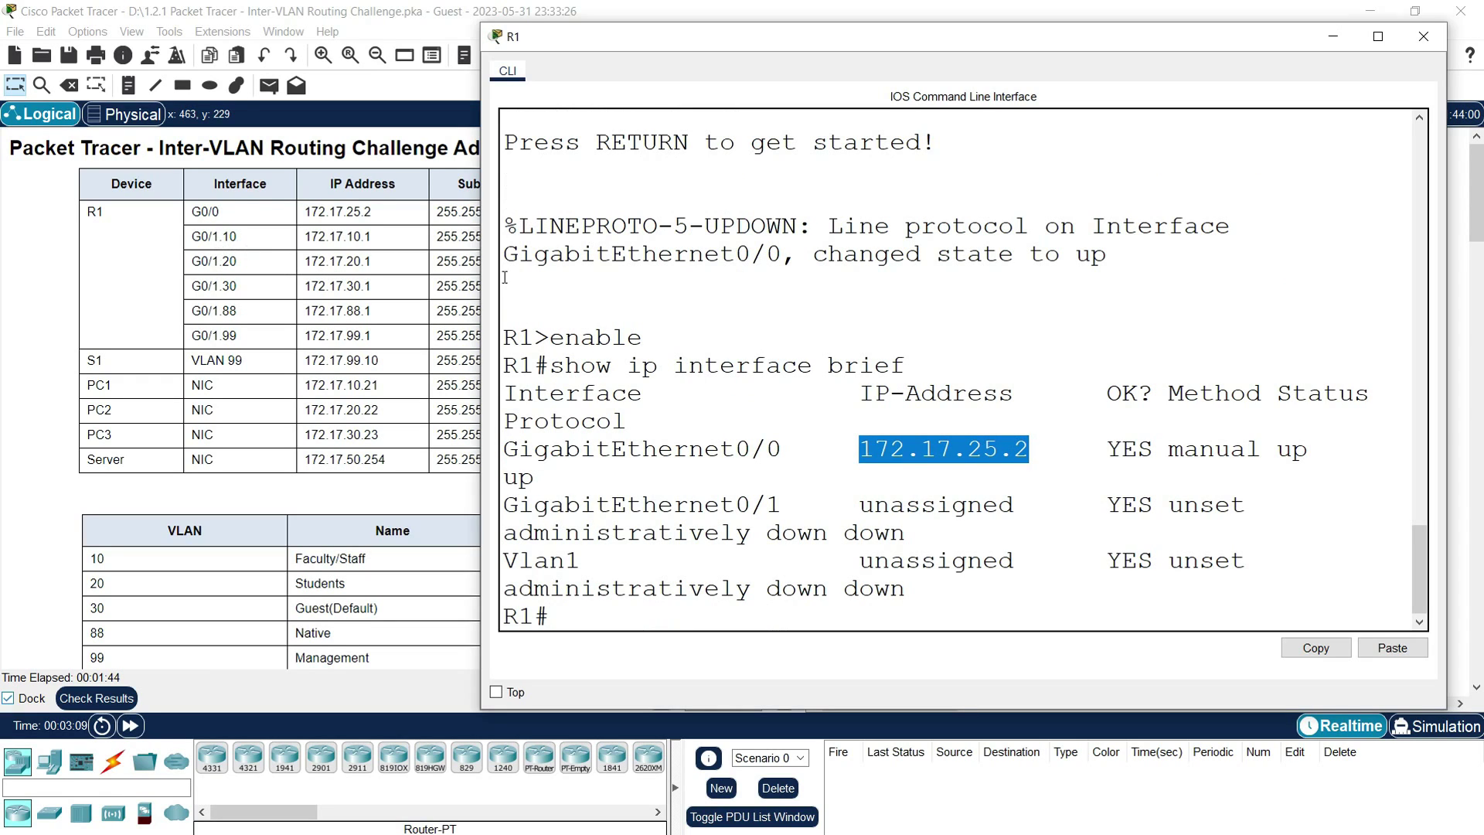
{"action": "left_click", "coordinate": [593, 572]}
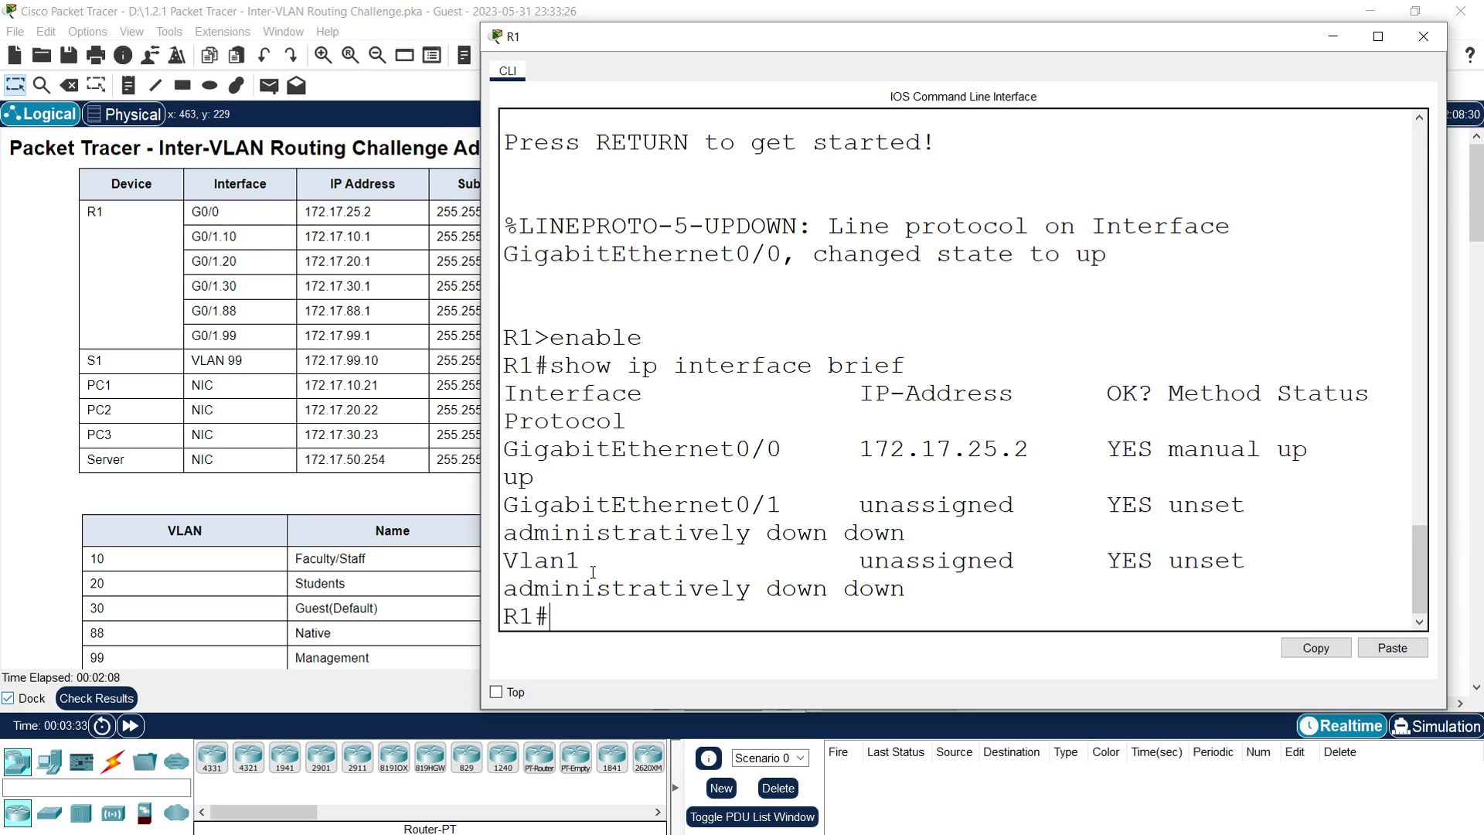
Enter global configuration mode on R1 and enable interface g0/1 with no shutdown
{"action": "type", "text": "configure terminal"}
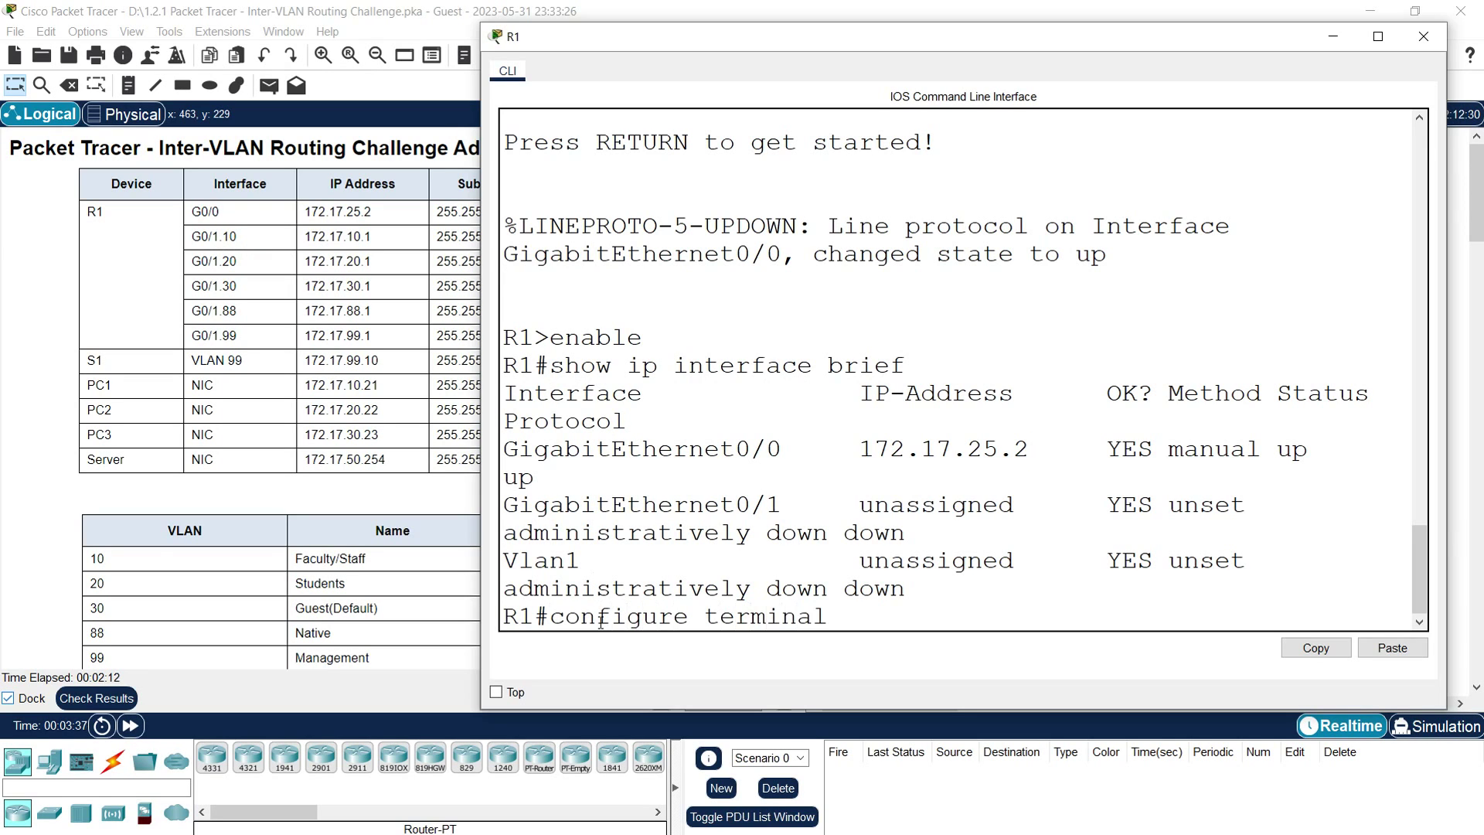
{"action": "key", "text": "Return"}
{"action": "mouse_move", "coordinate": [570, 43]}
{"action": "left_mouse_down"}
{"action": "mouse_move", "coordinate": [605, 40]}
{"action": "mouse_move", "coordinate": [597, 48]}
{"action": "left_mouse_up"}
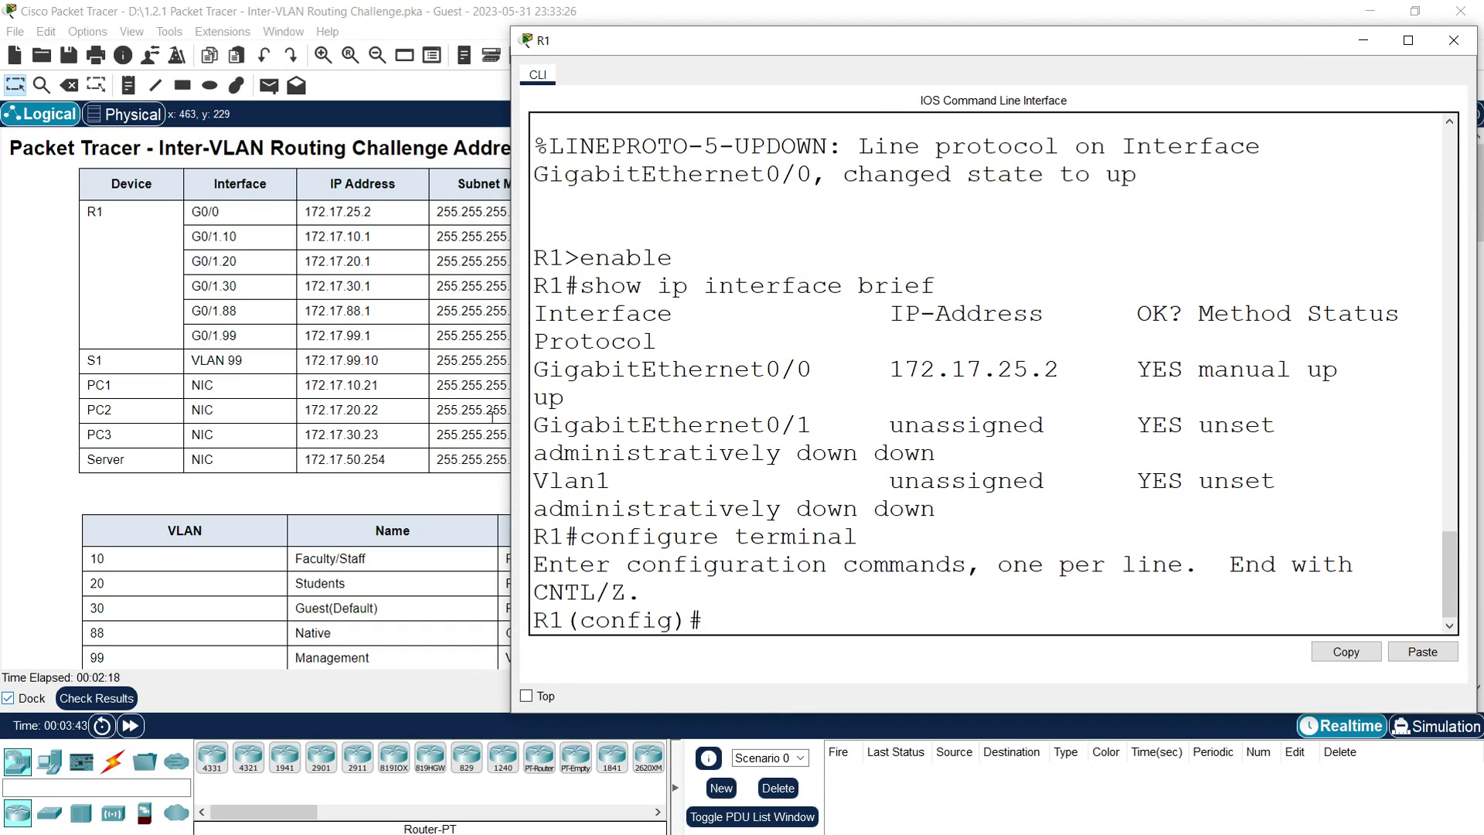
{"action": "type", "text": "interface g0/1"}
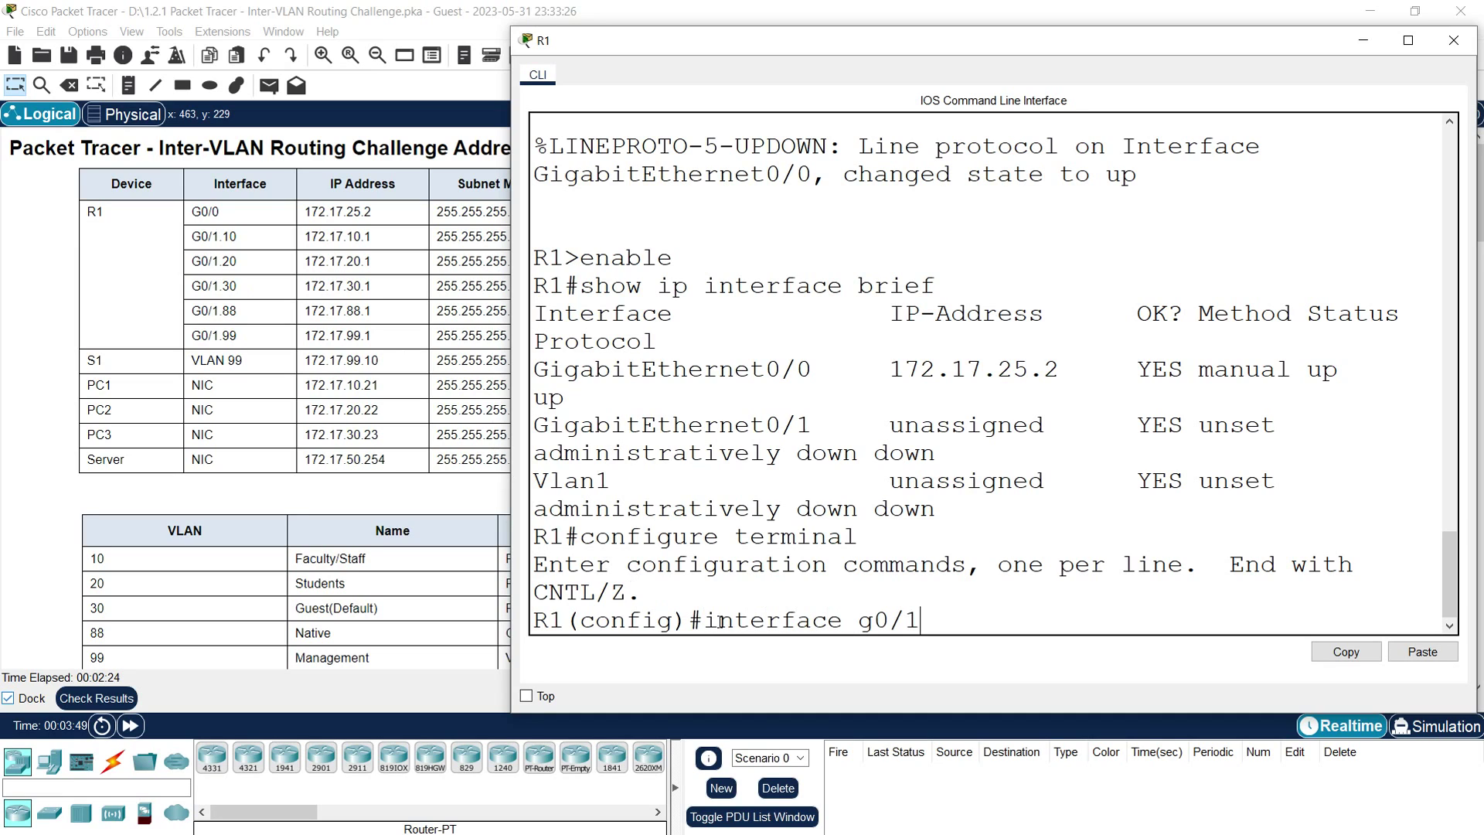
{"action": "key", "text": "Return"}
{"action": "type", "text": "no shutdown"}
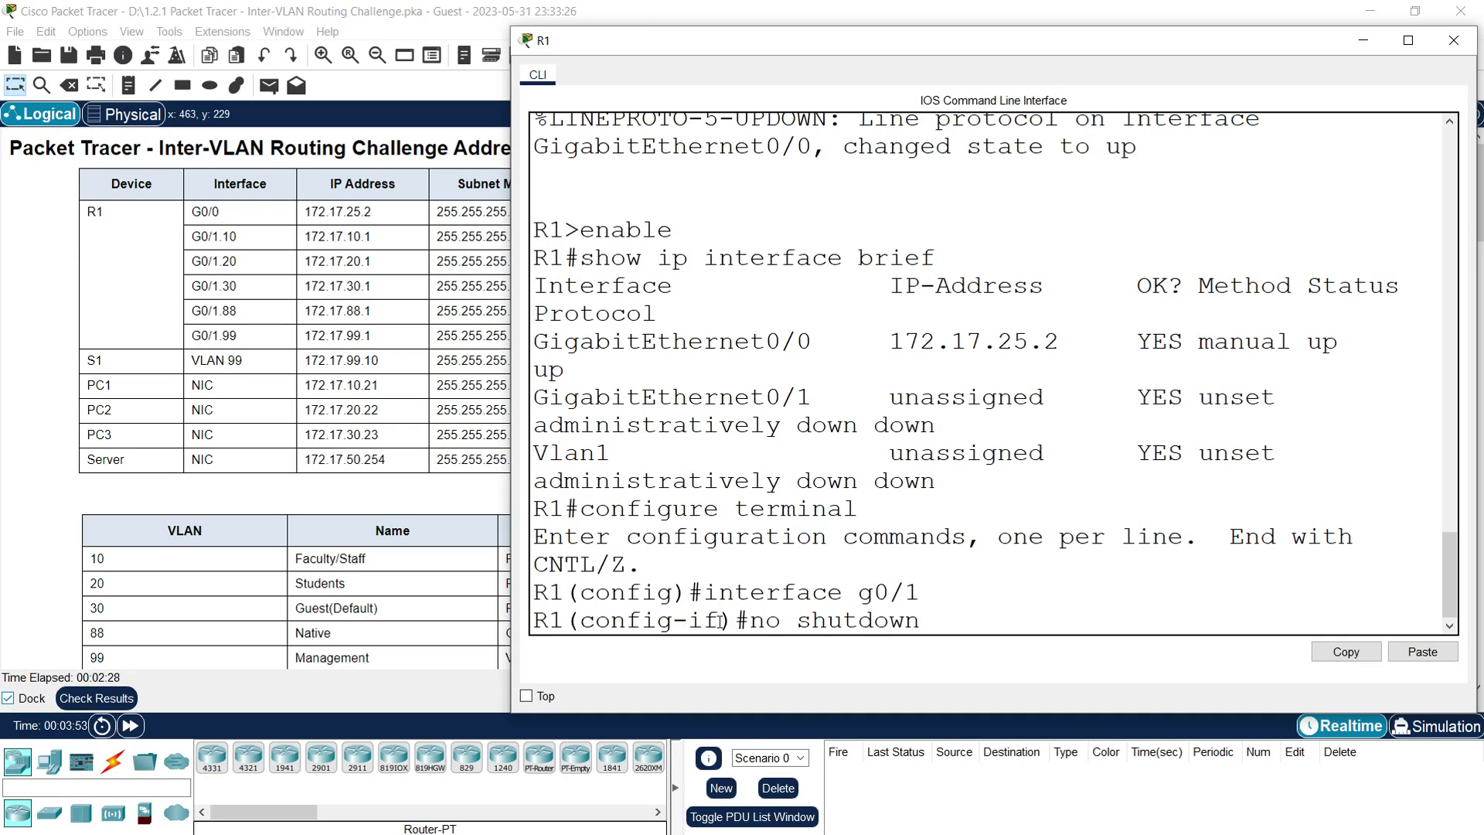
{"action": "key", "text": "Return"}
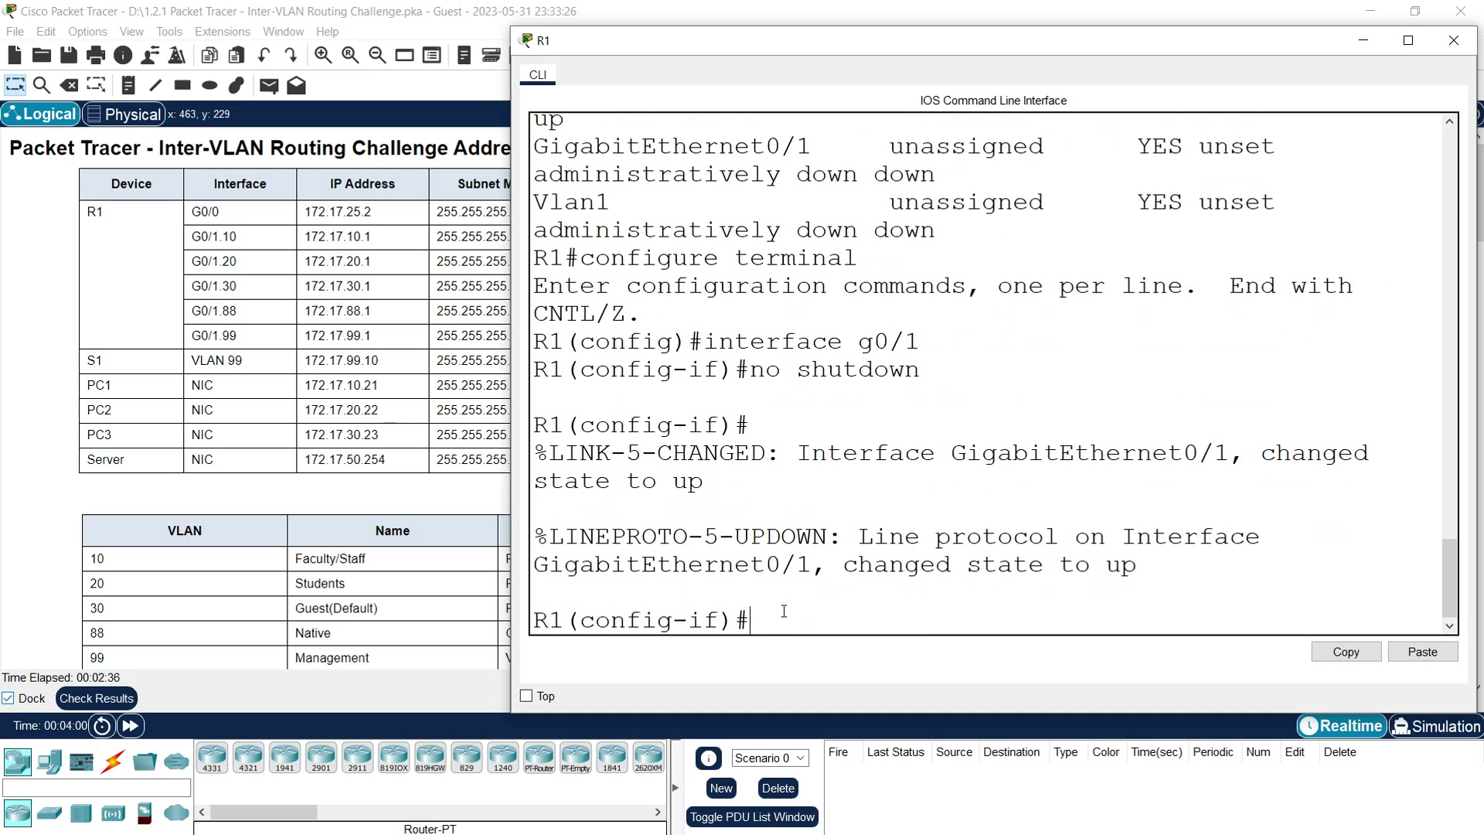
{"action": "key", "text": "Return"}
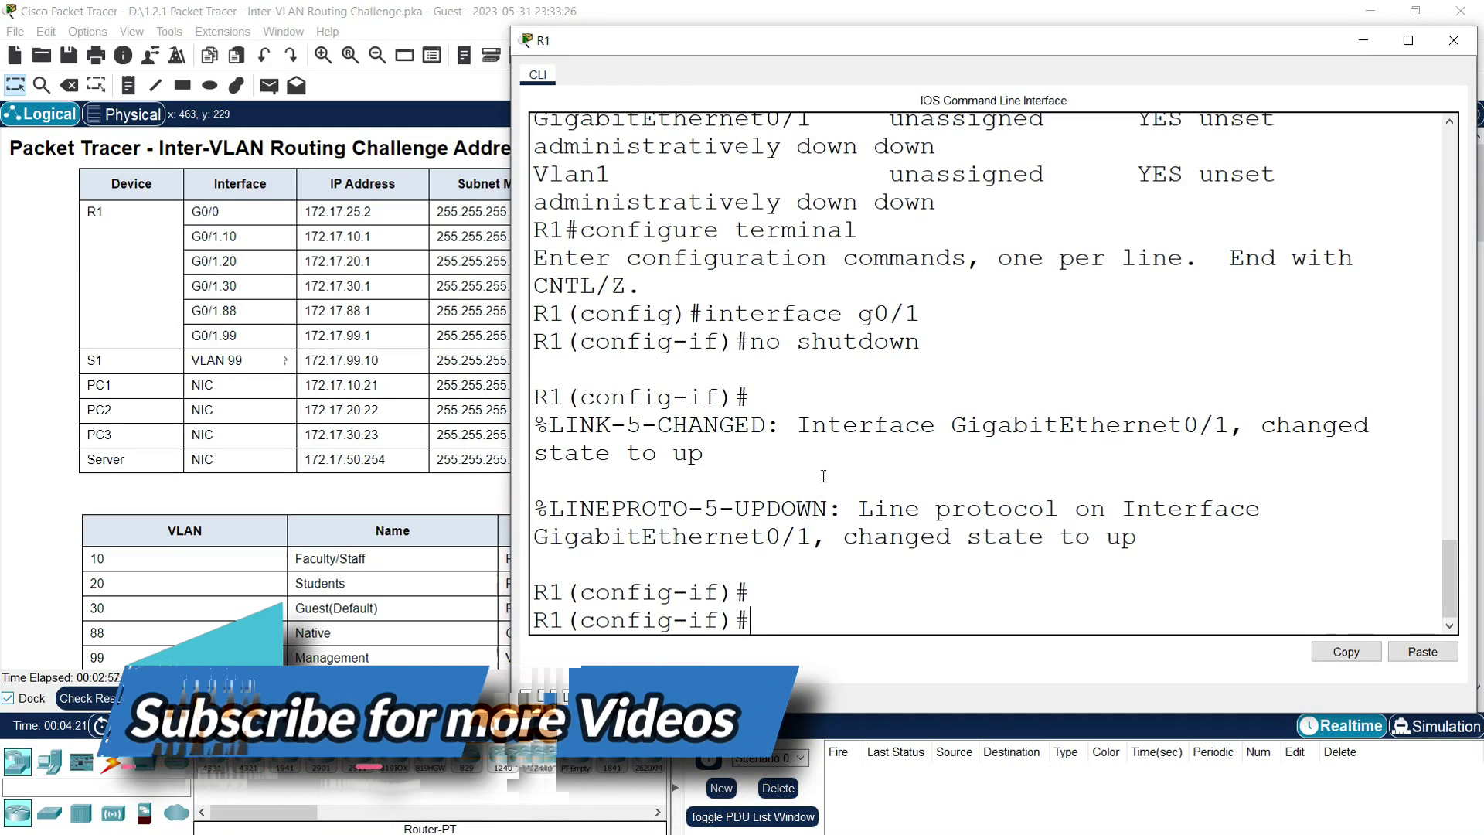
Create subinterface g0/1.10 on R1 with dot1q encapsulation for VLAN 10 and IP address 172.17.10.1 255.255.255.0
{"action": "type", "text": "interface"}
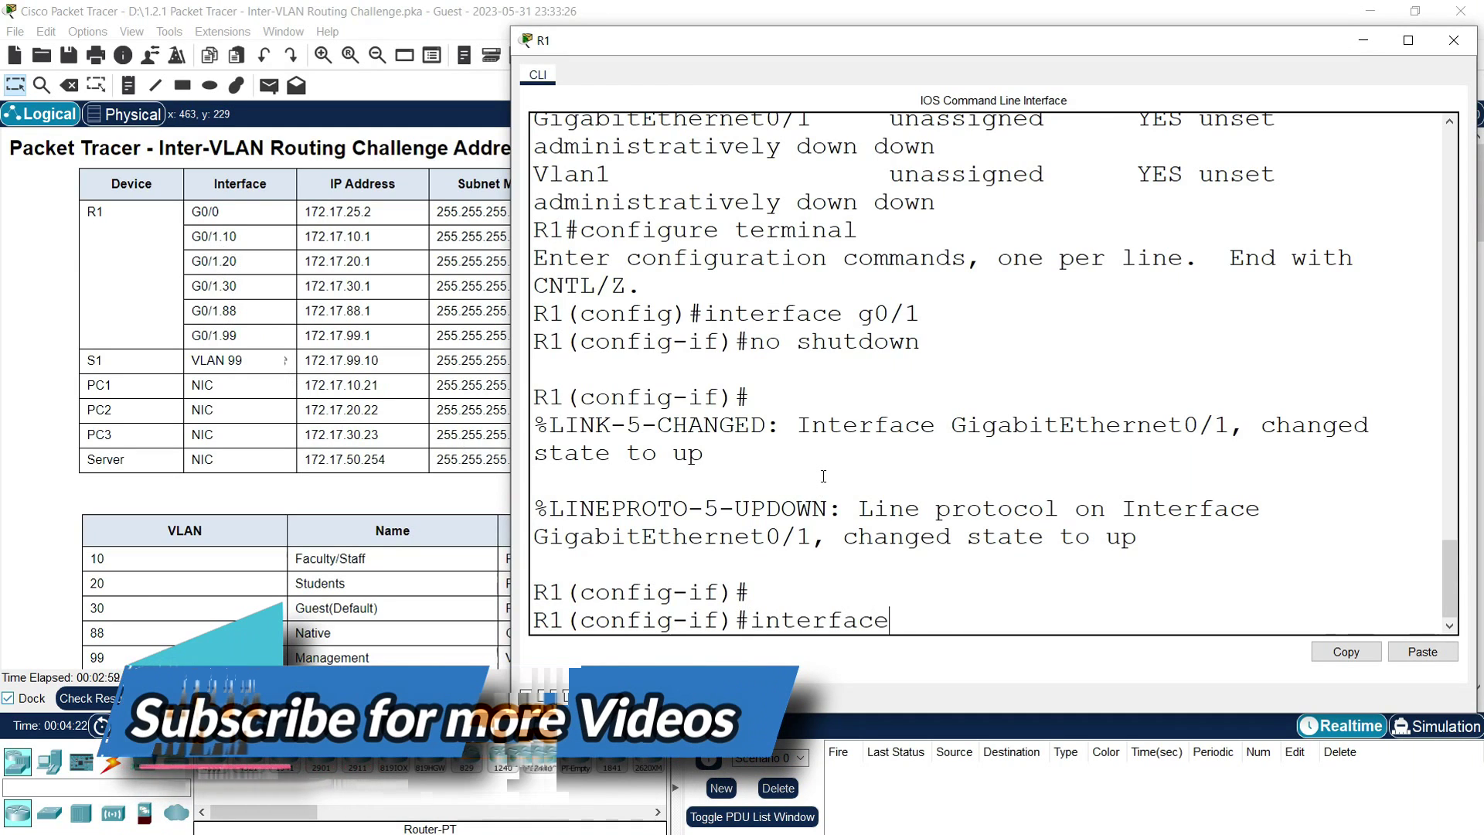
{"action": "type", "text": " g0/1.10"}
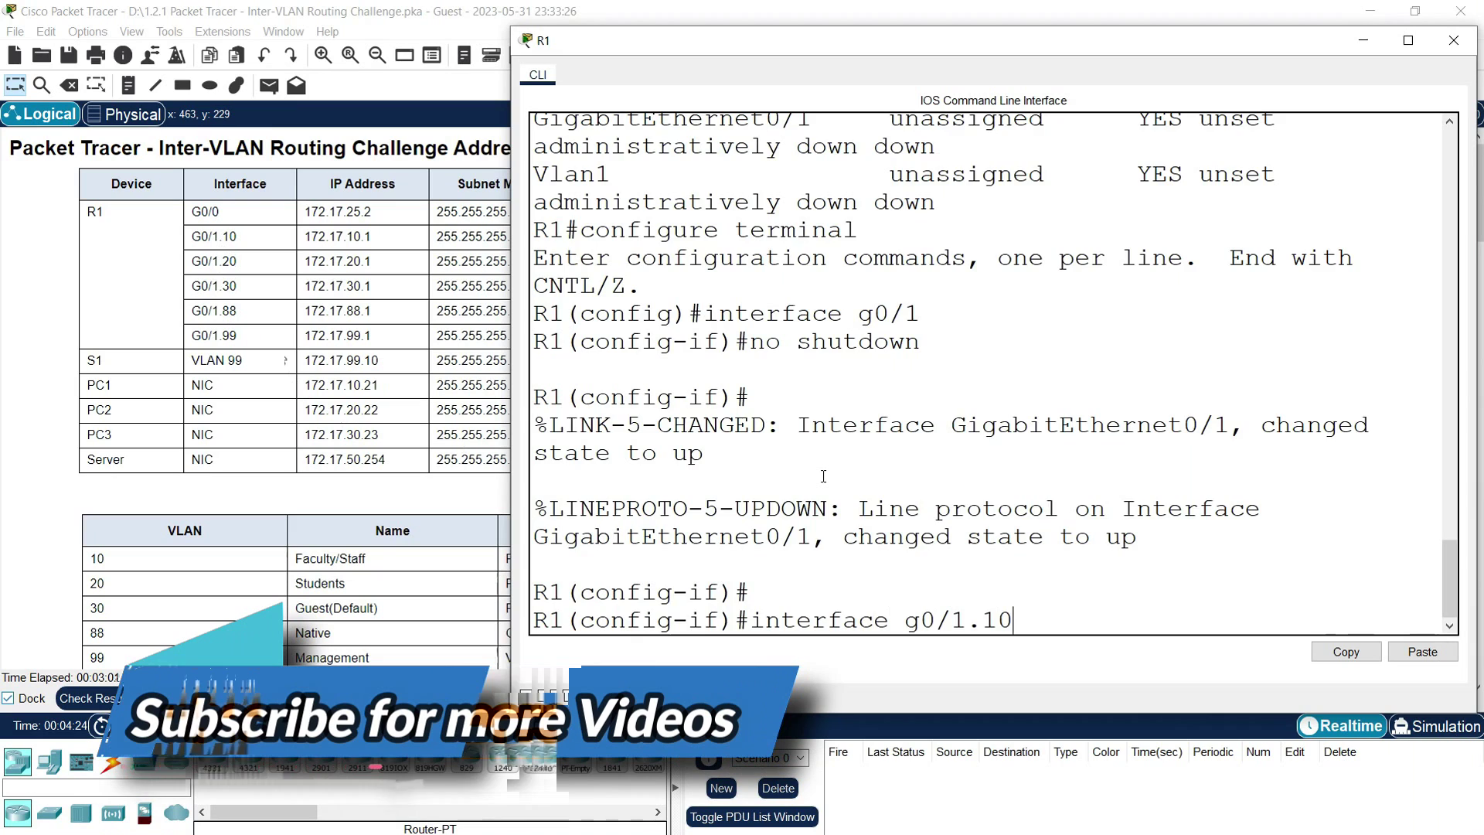
{"action": "key", "text": "Return"}
{"action": "type", "text": "enc"}
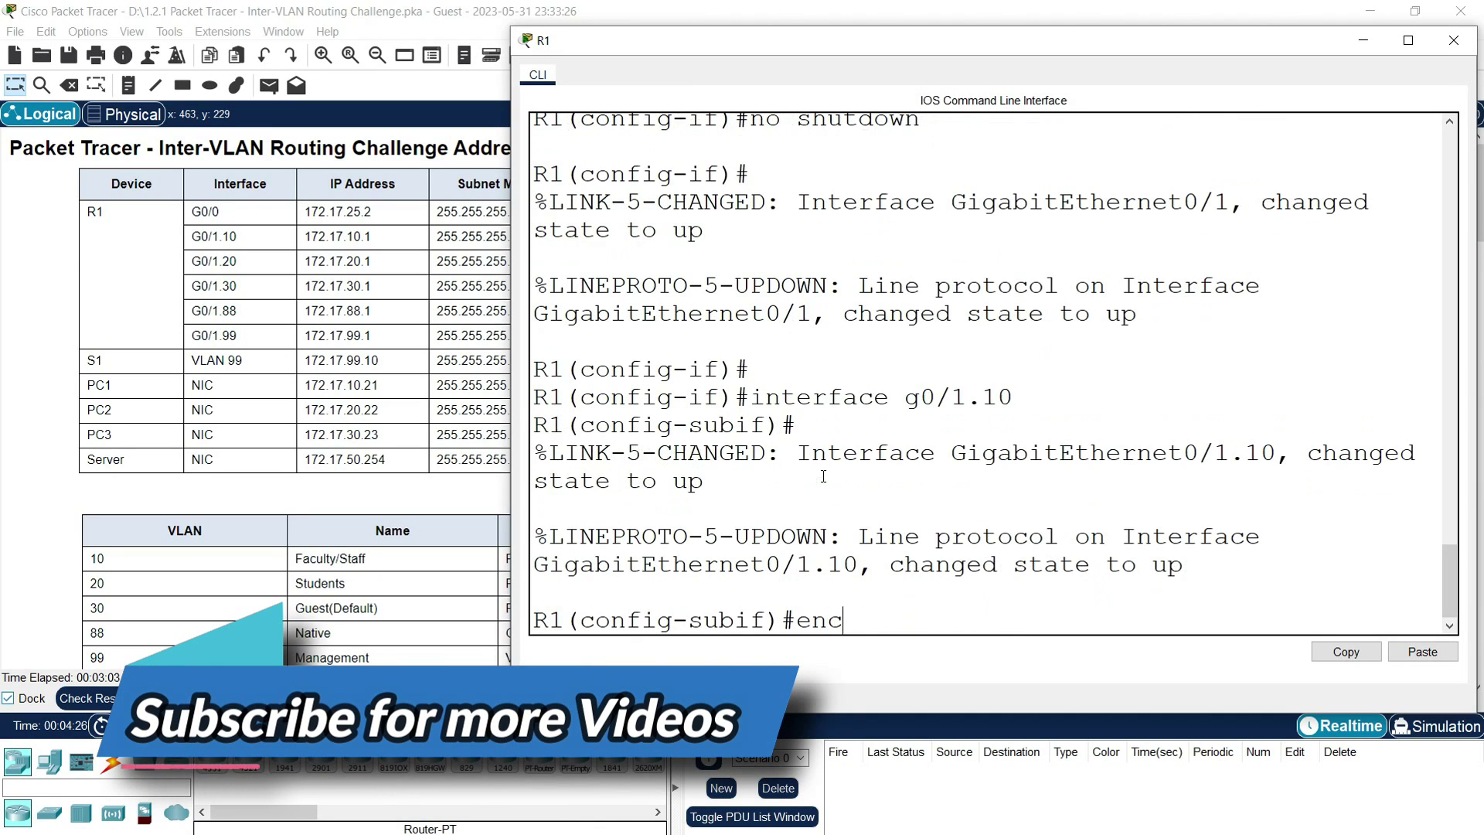
{"action": "type", "text": "apsulation dot1q"}
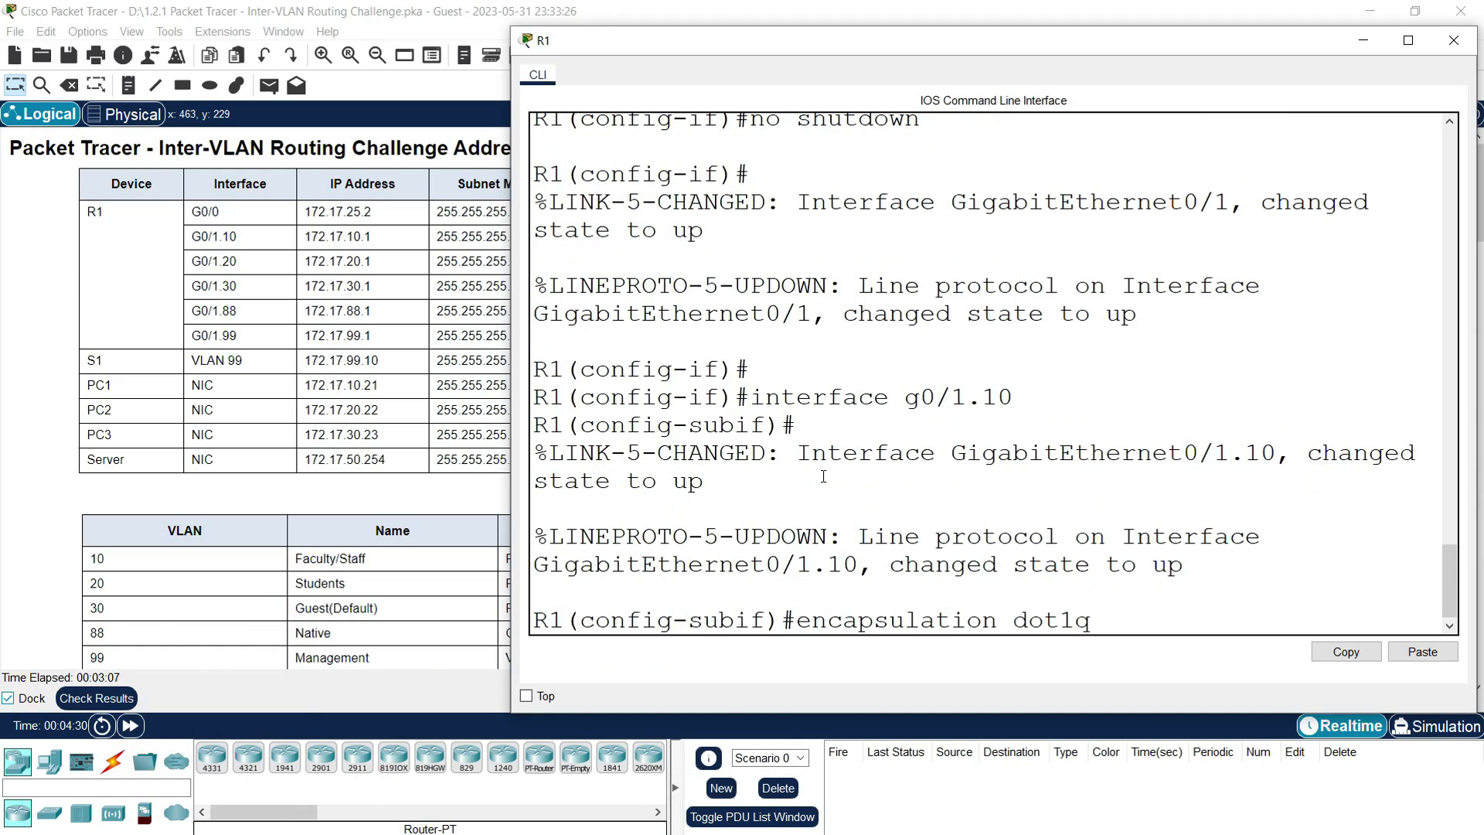
{"action": "type", "text": " 10"}
{"action": "key", "text": "Return"}
{"action": "type", "text": "ip addre"}
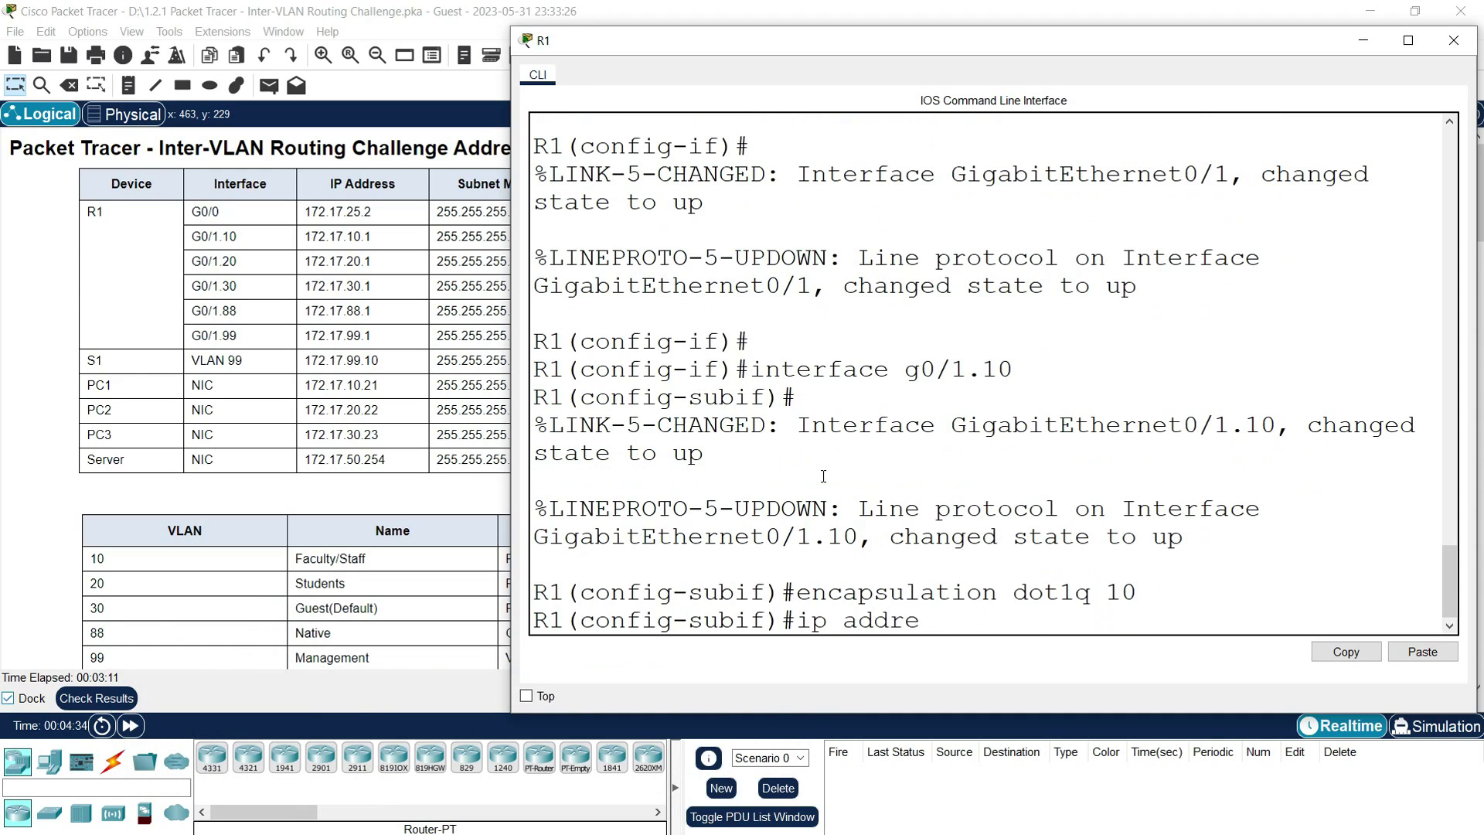
{"action": "type", "text": "ss 172.17.10.1 255.255.255.0"}
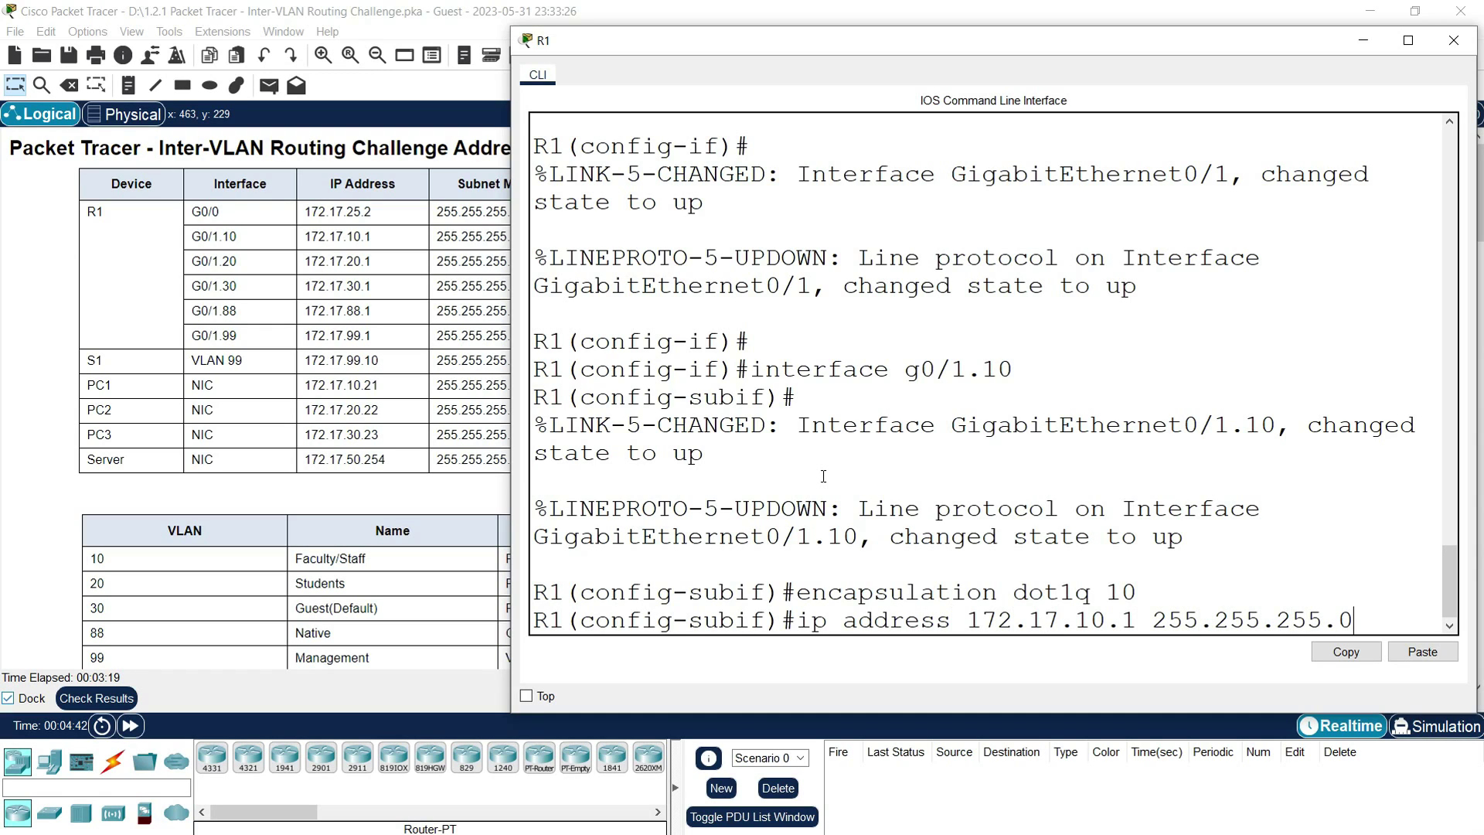
{"action": "key", "text": "Return"}
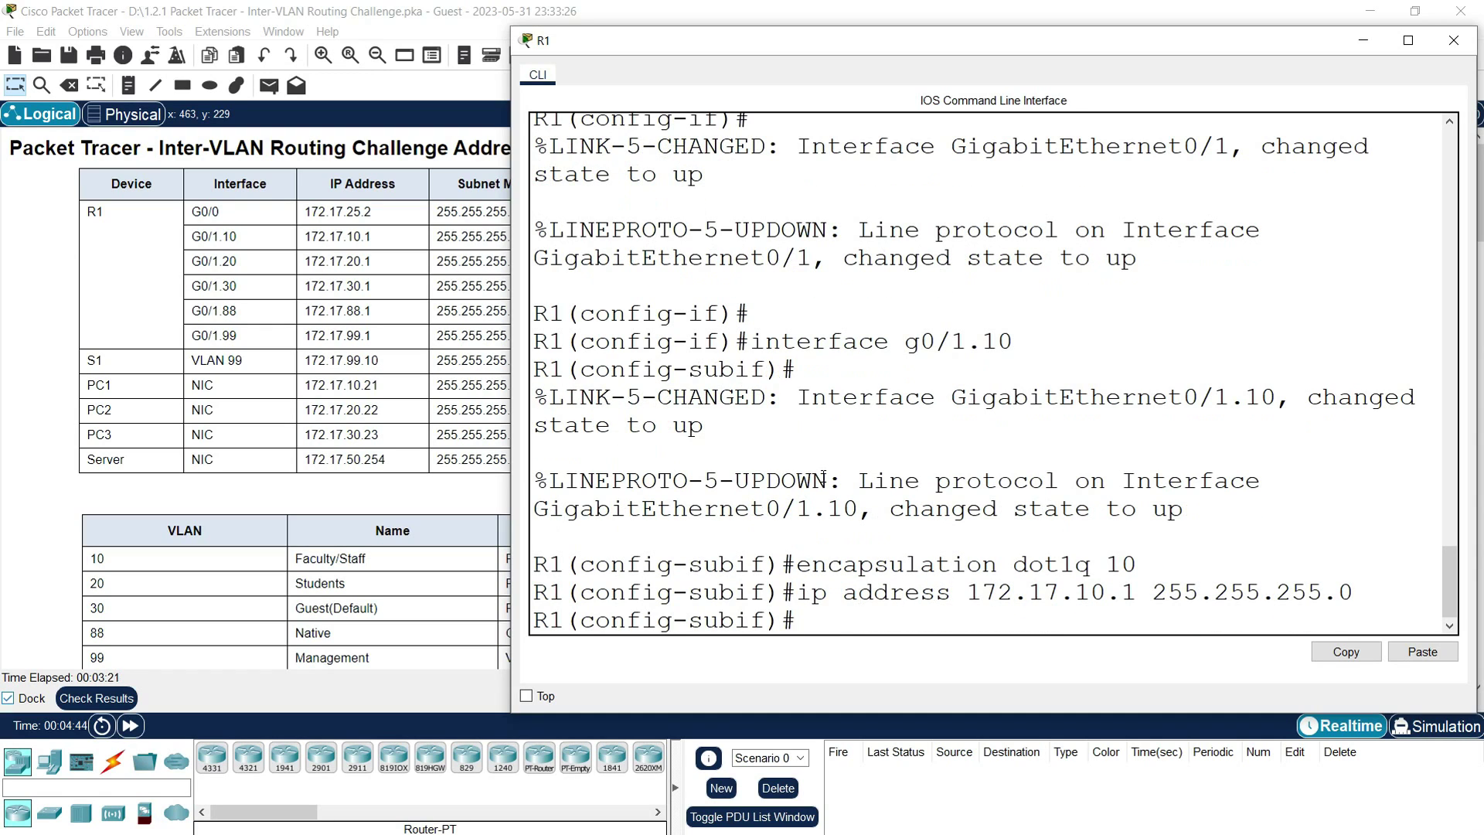
Create subinterface g0/1.20 on R1 with dot1q encapsulation for VLAN 20 and IP address 172.17.20.1 255.255.255.0
{"action": "type", "text": "interface g0/1."}
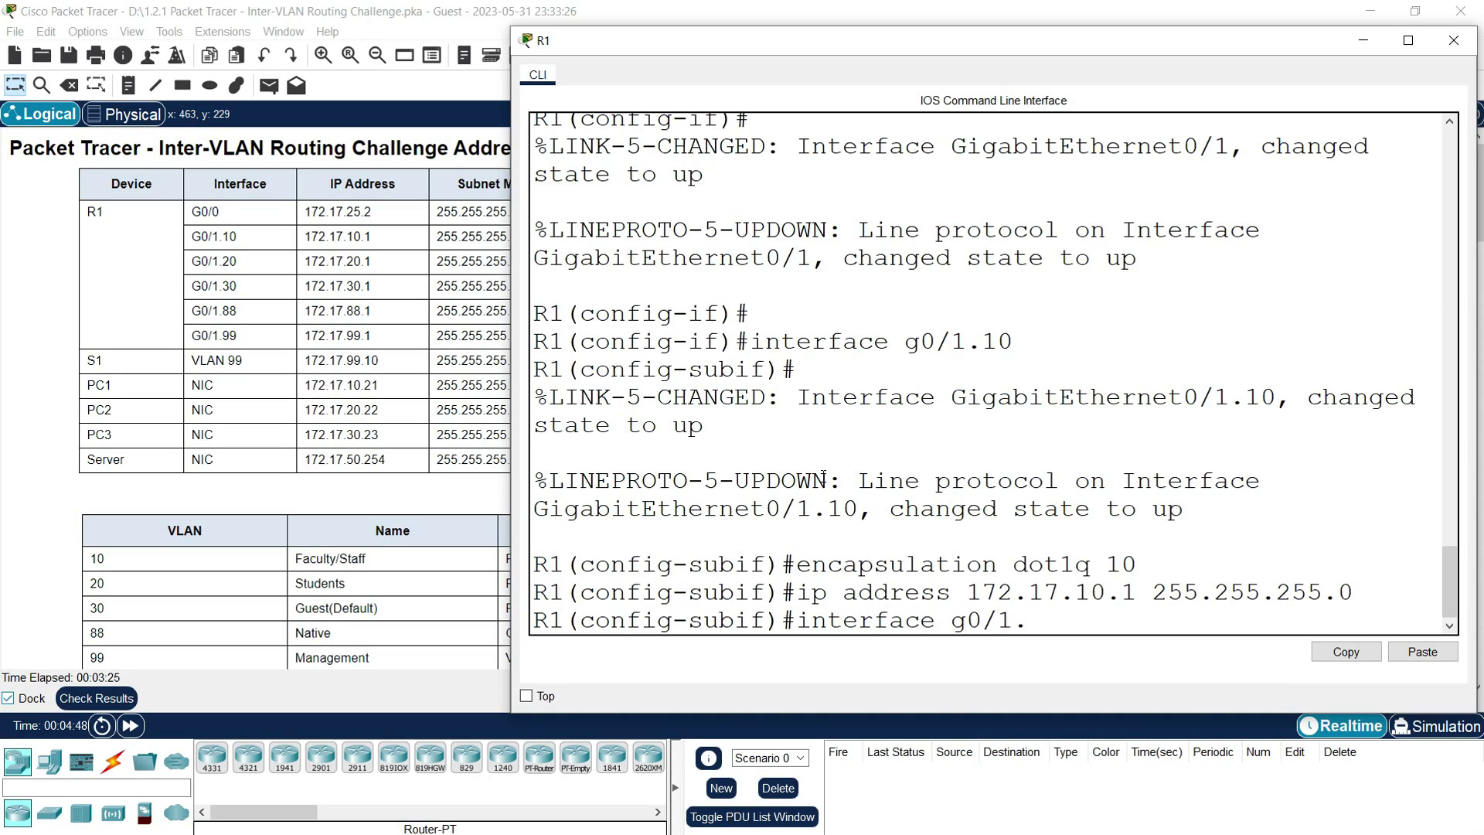
{"action": "type", "text": "20"}
{"action": "key", "text": "Return"}
{"action": "type", "text": "encapu"}
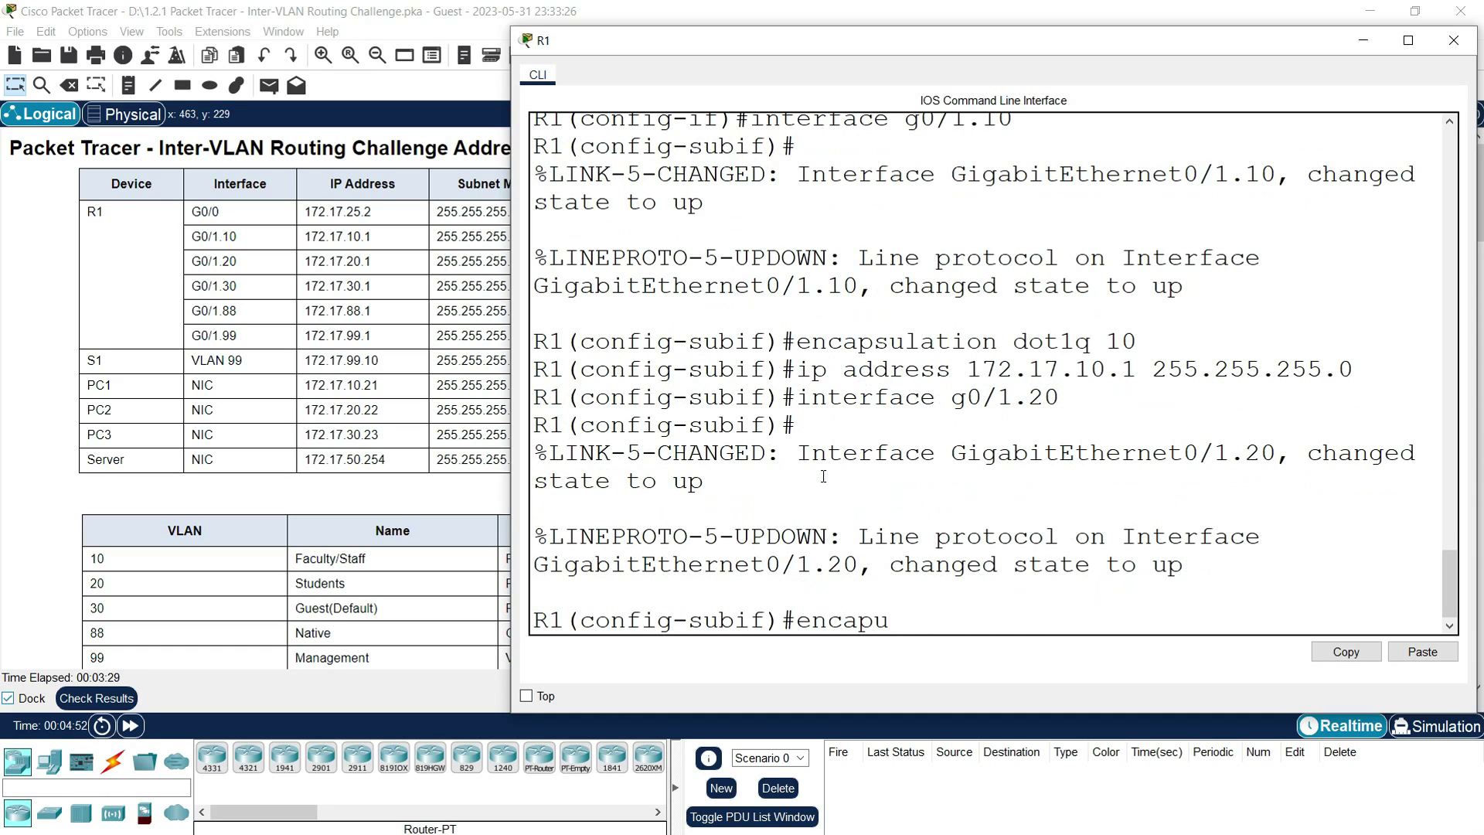
{"action": "key", "text": "BackSpace"}
{"action": "type", "text": "sulation dot1q"}
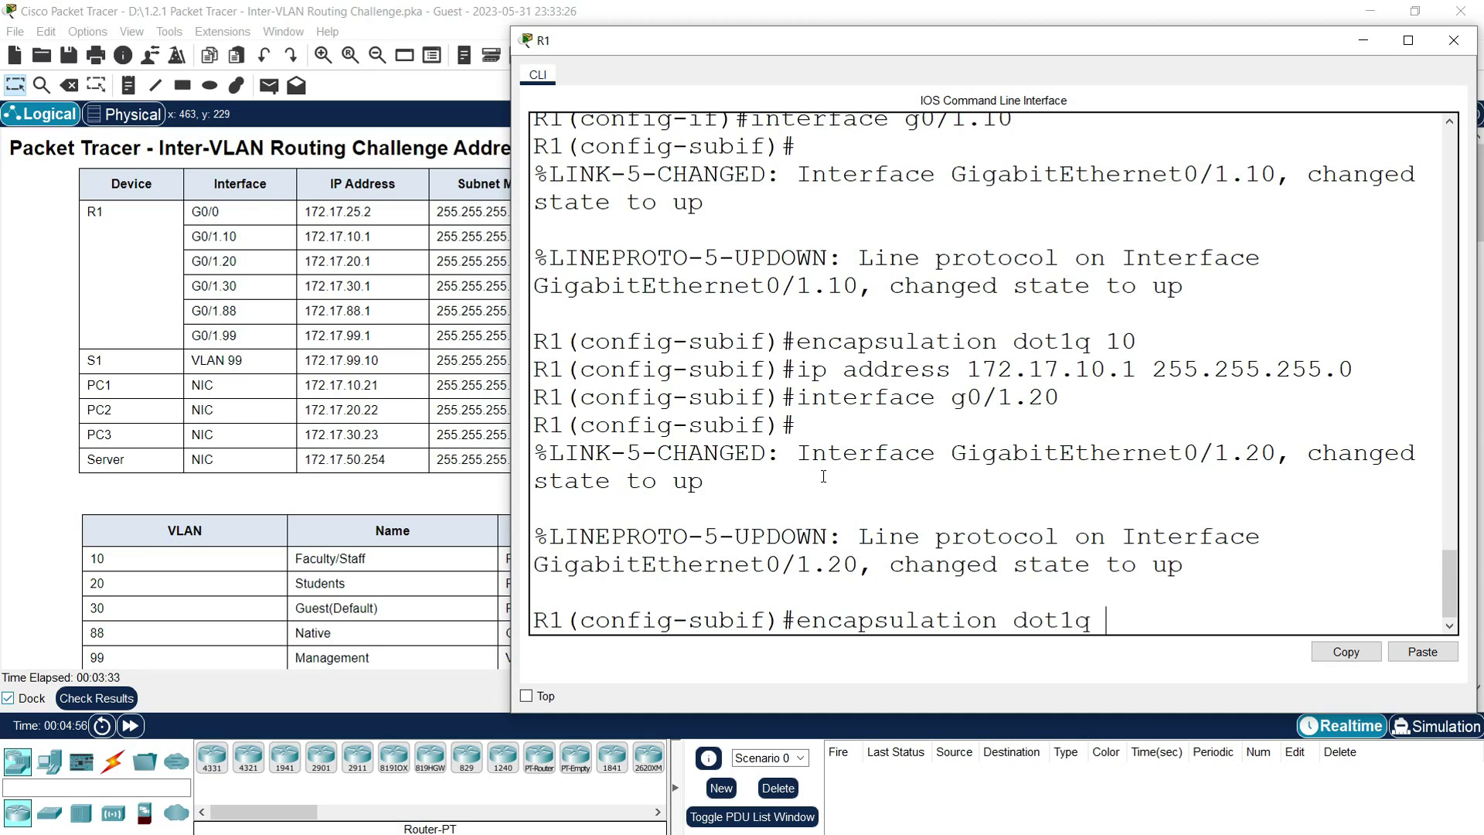
{"action": "type", "text": " 20"}
{"action": "key", "text": "Return"}
{"action": "type", "text": "ip address 172.17.20.1 25"}
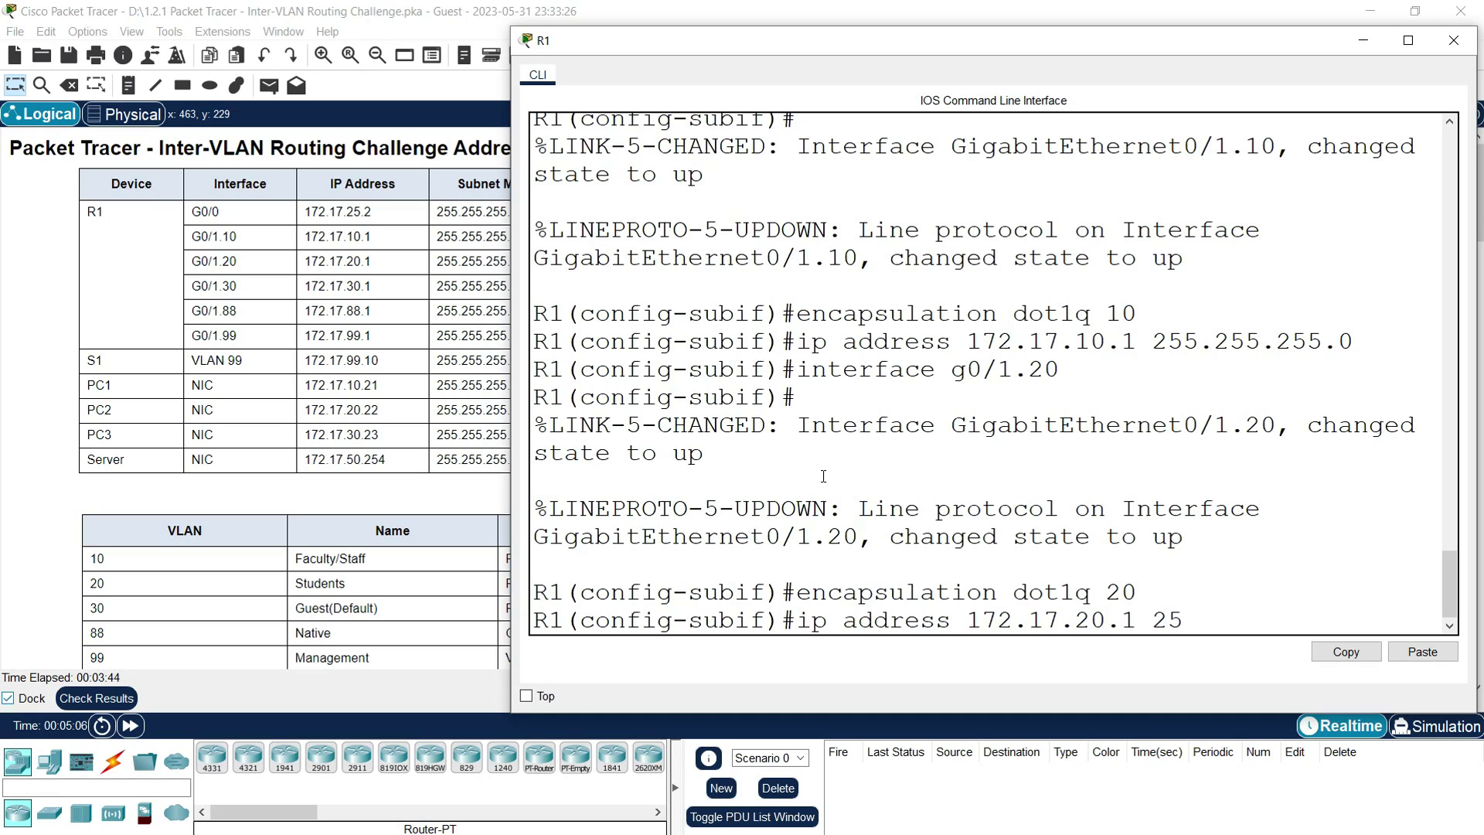
{"action": "type", "text": "5.255.255.0"}
{"action": "key", "text": "Return"}
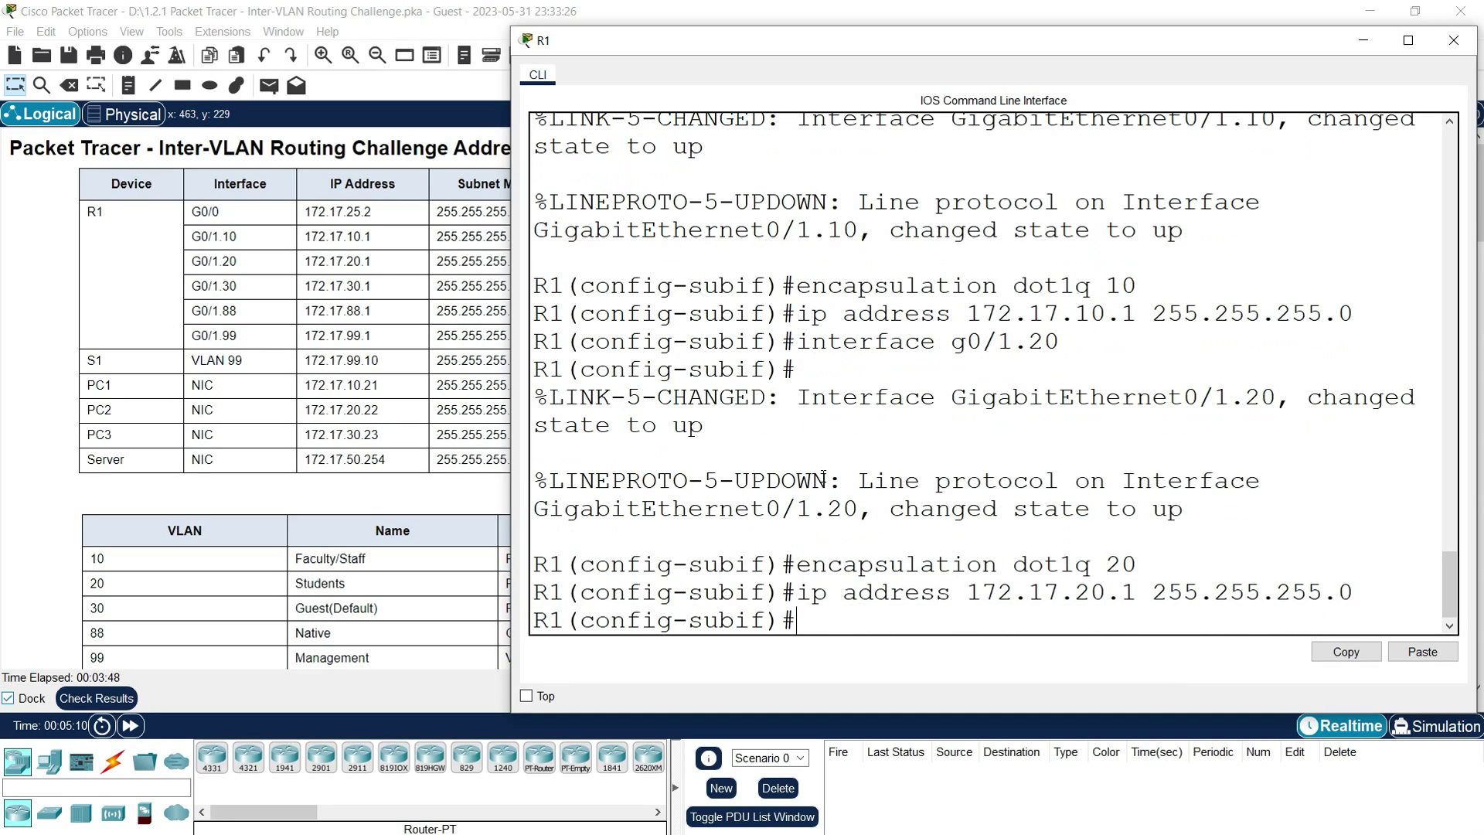
{"action": "key", "text": "Return"}
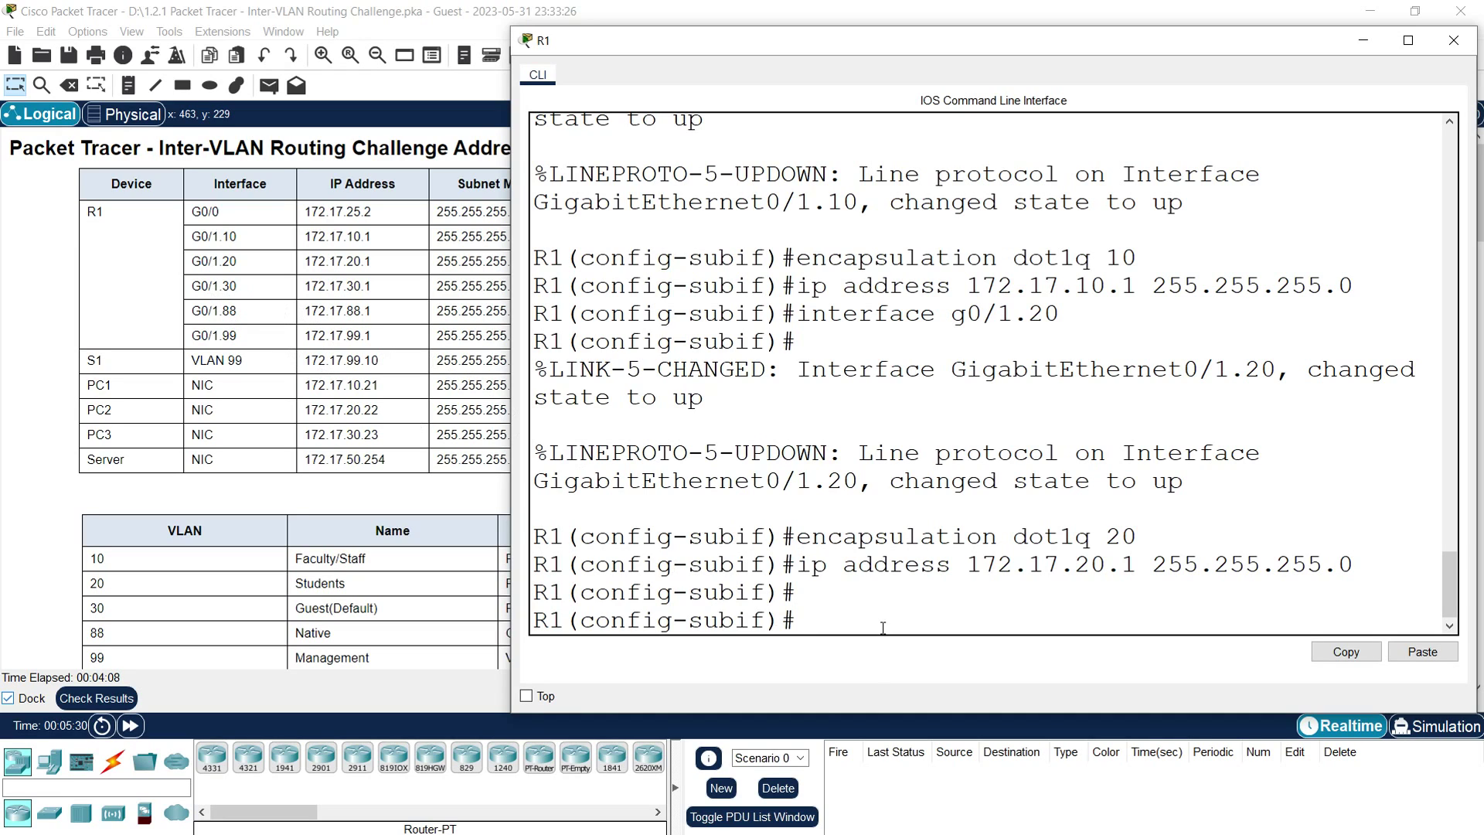
Create subinterface g0/1.30 on R1 with dot1q encapsulation for VLAN 30 and IP address 172.17.30.1 255.255.255.0
{"action": "type", "text": "interface"}
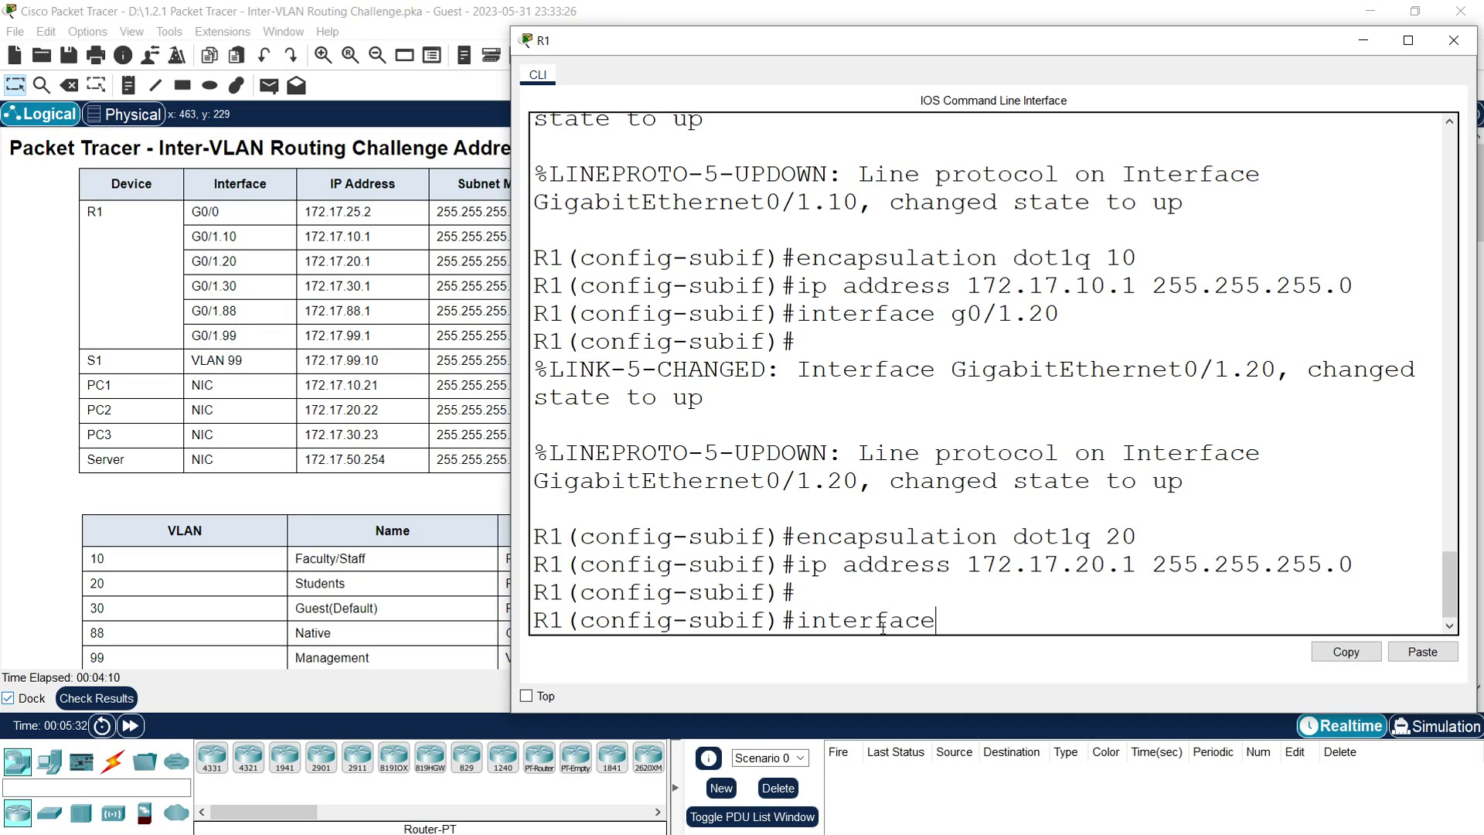
{"action": "type", "text": " g0/1.30"}
{"action": "key", "text": "Return"}
{"action": "type", "text": "encap"}
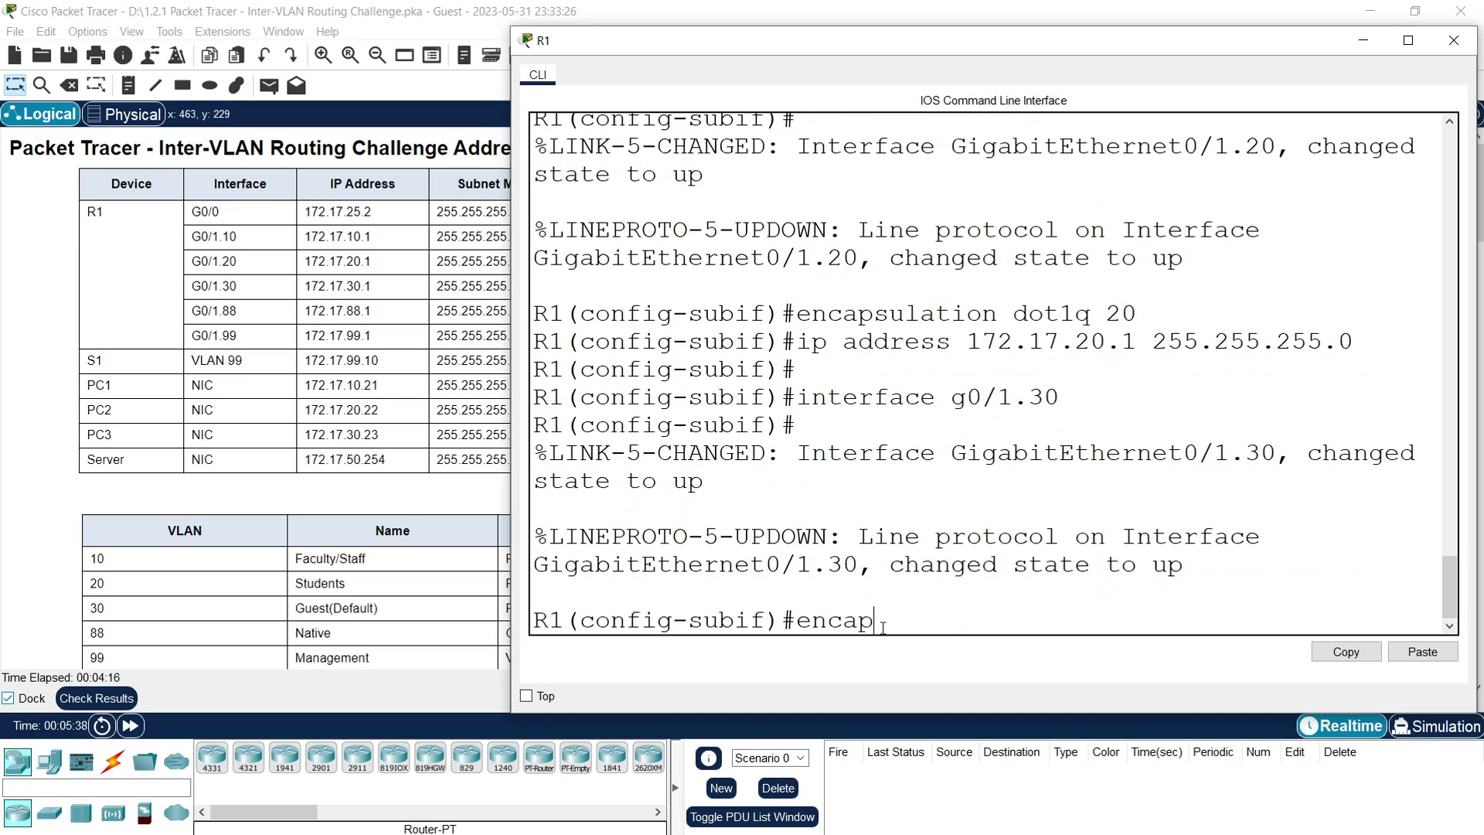
{"action": "type", "text": "sulation dot"}
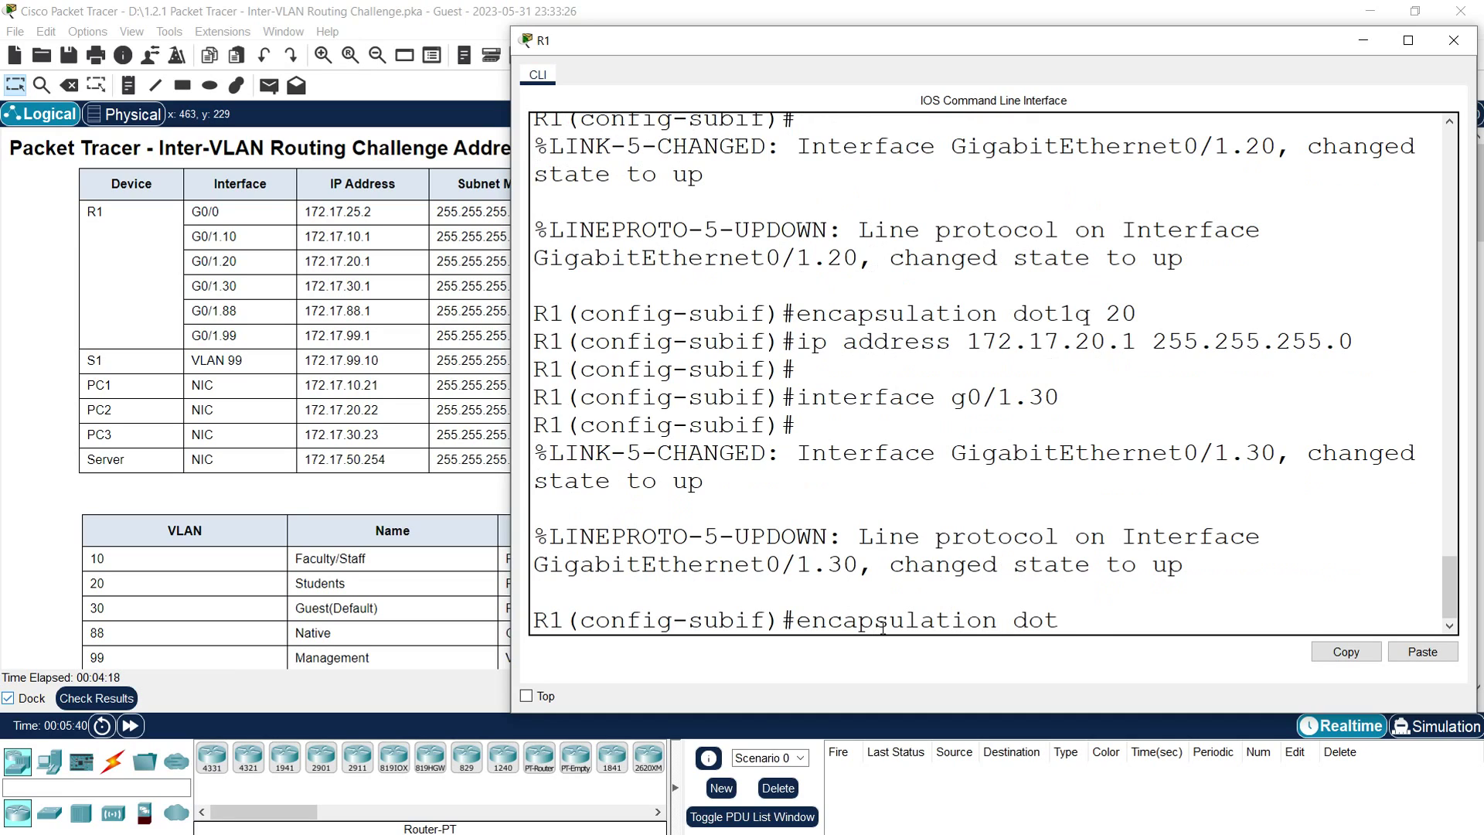
{"action": "type", "text": "1q 30"}
{"action": "key", "text": "Return"}
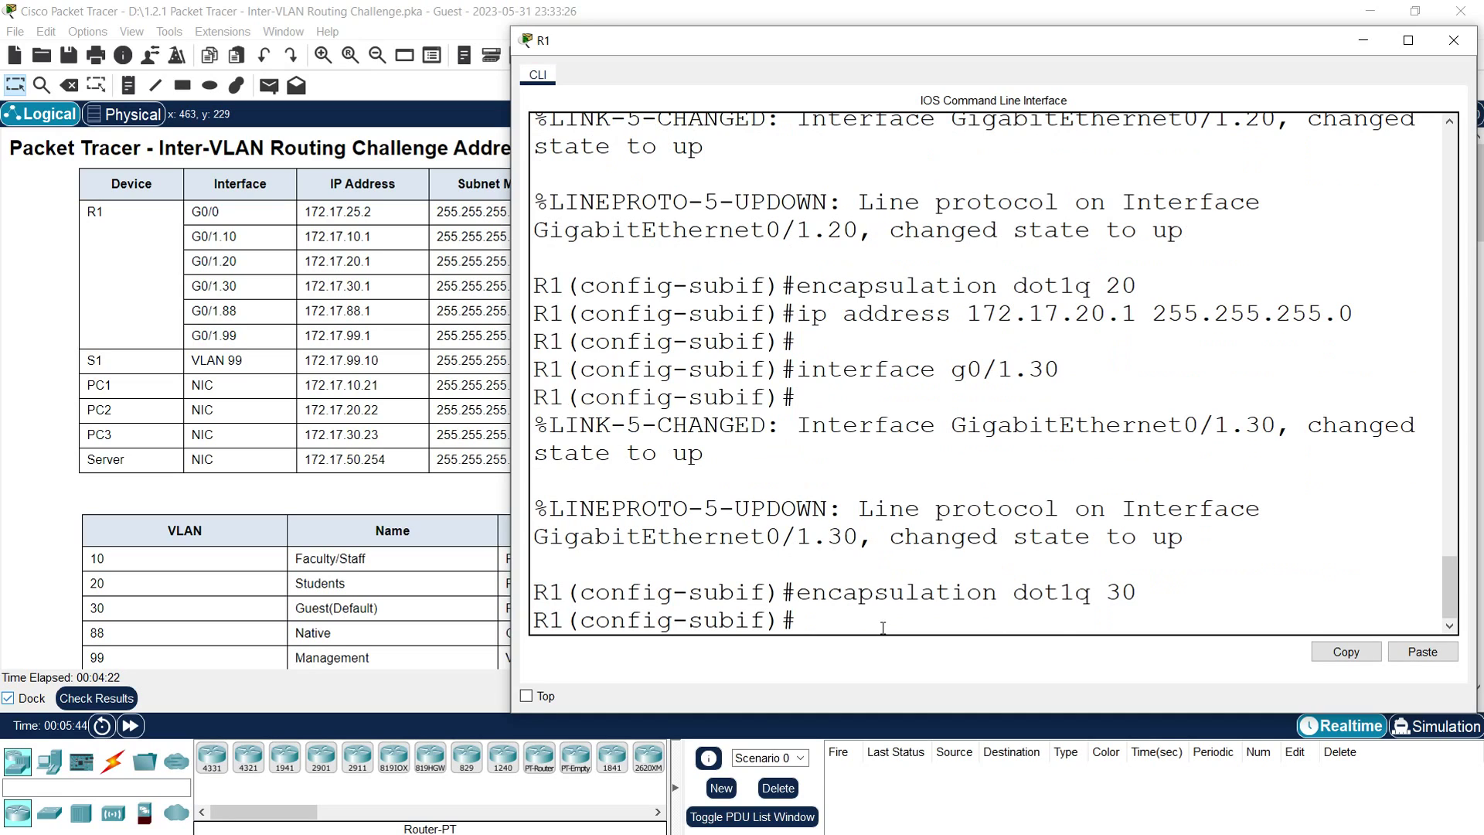
{"action": "type", "text": "ip address 172.17."}
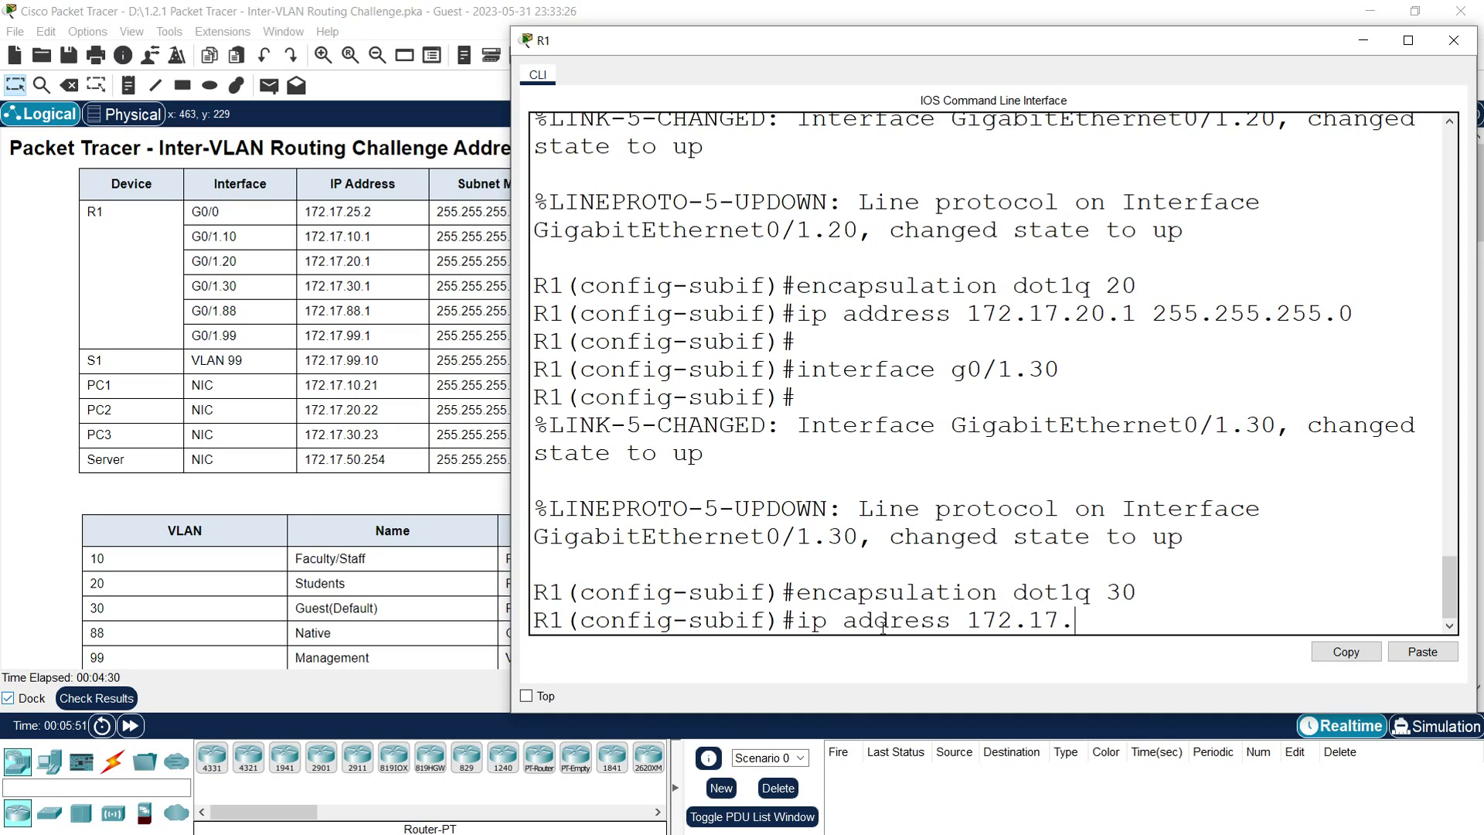
{"action": "type", "text": "30.1 255.255.255."}
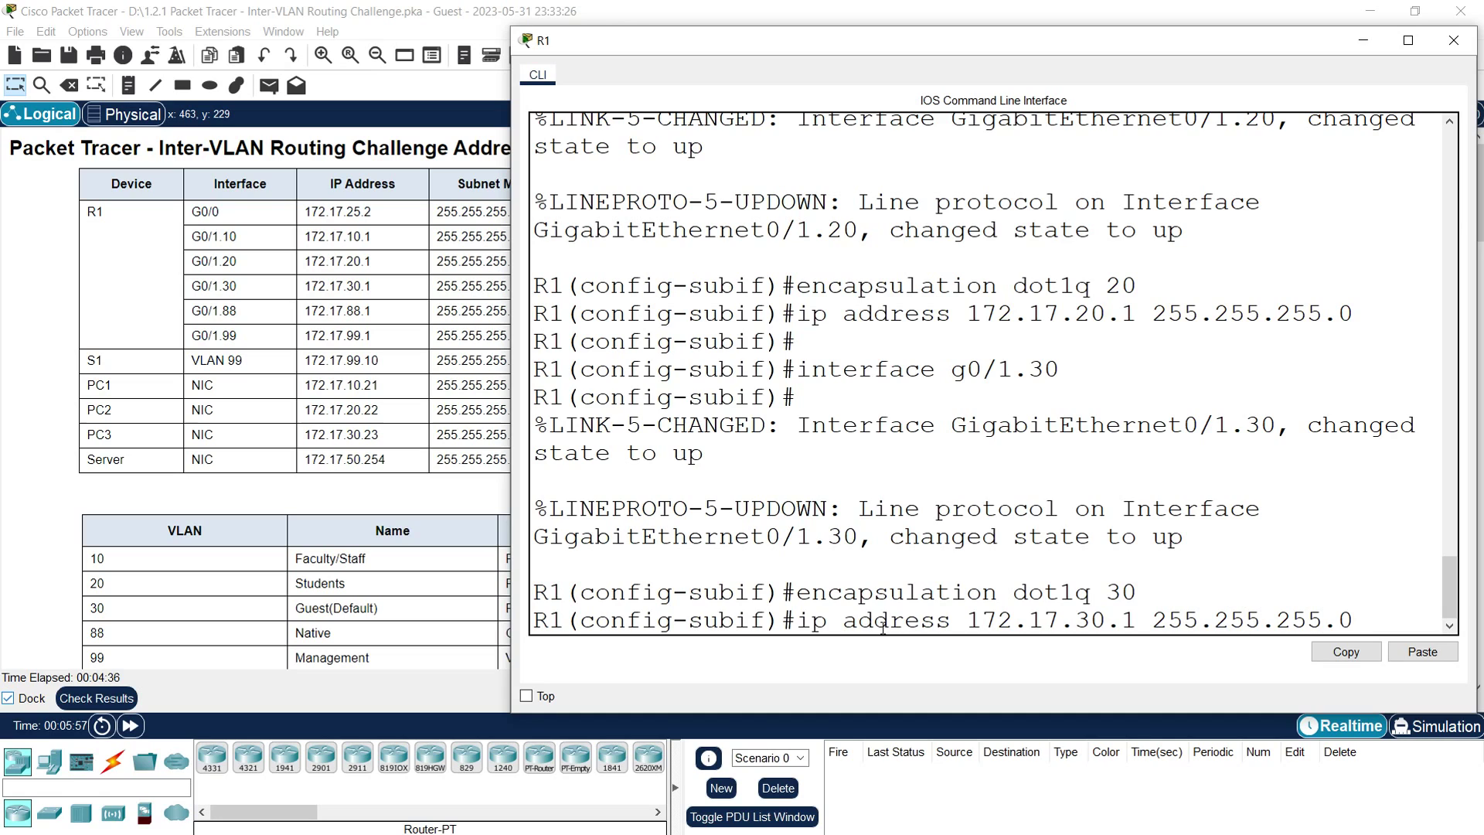
{"action": "type", "text": "0"}
{"action": "key", "text": "Return"}
{"action": "key", "text": "Return"}
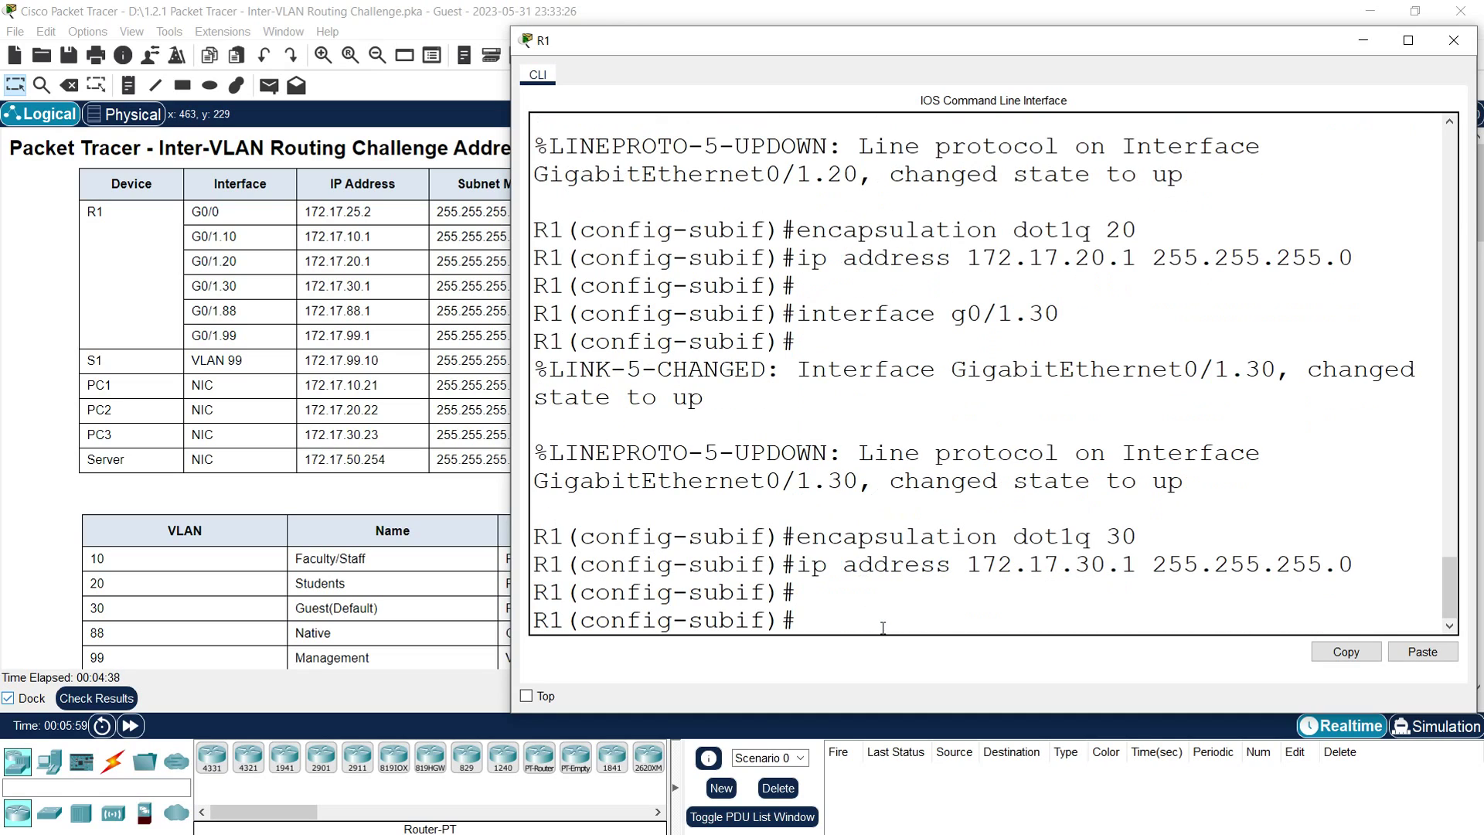
Create subinterface g0/1.88 on R1 with dot1q encapsulation for VLAN 88 as the native VLAN
{"action": "type", "text": "interface g0/1.88"}
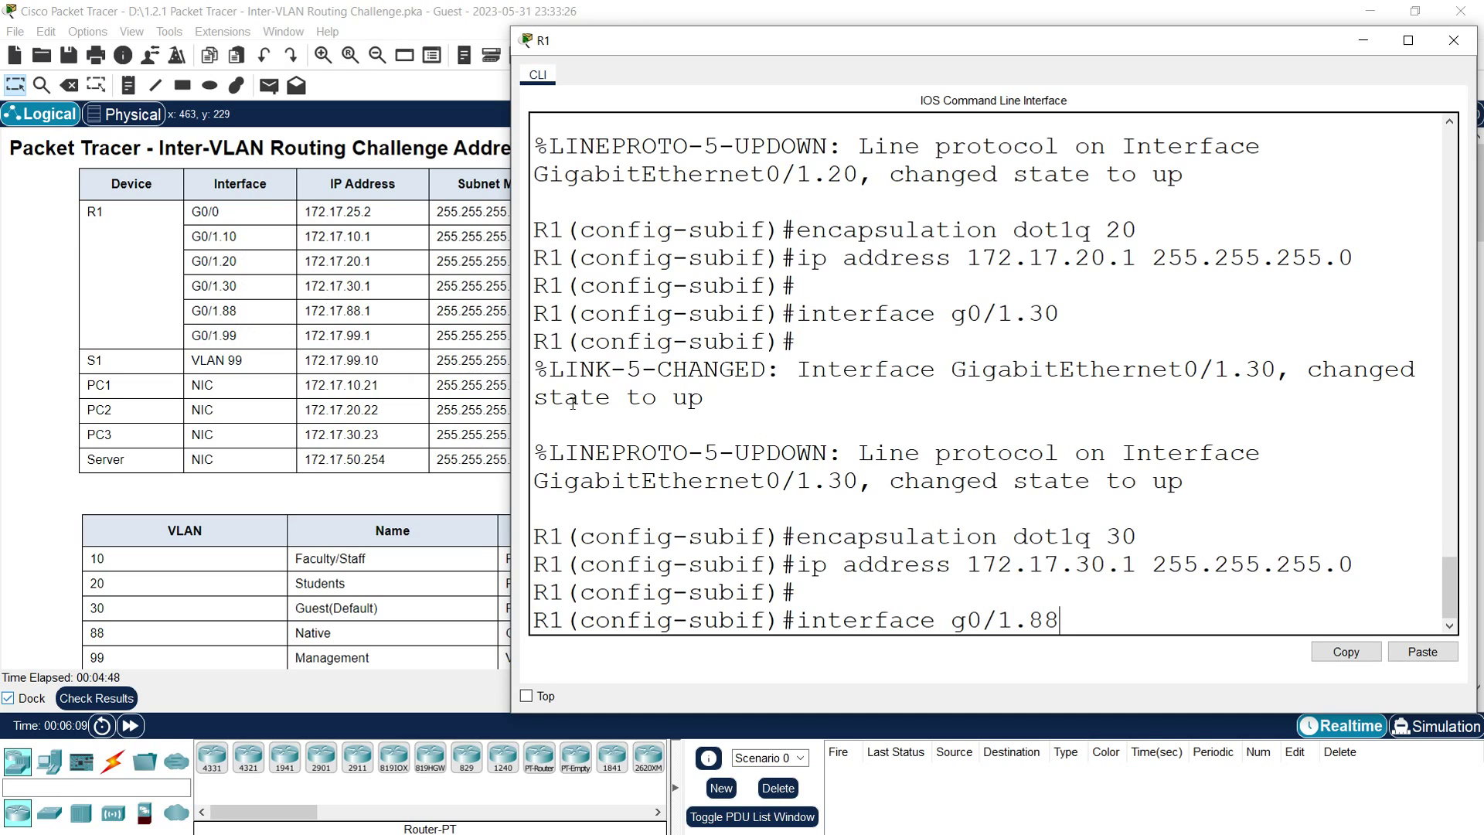
{"action": "key", "text": "Return"}
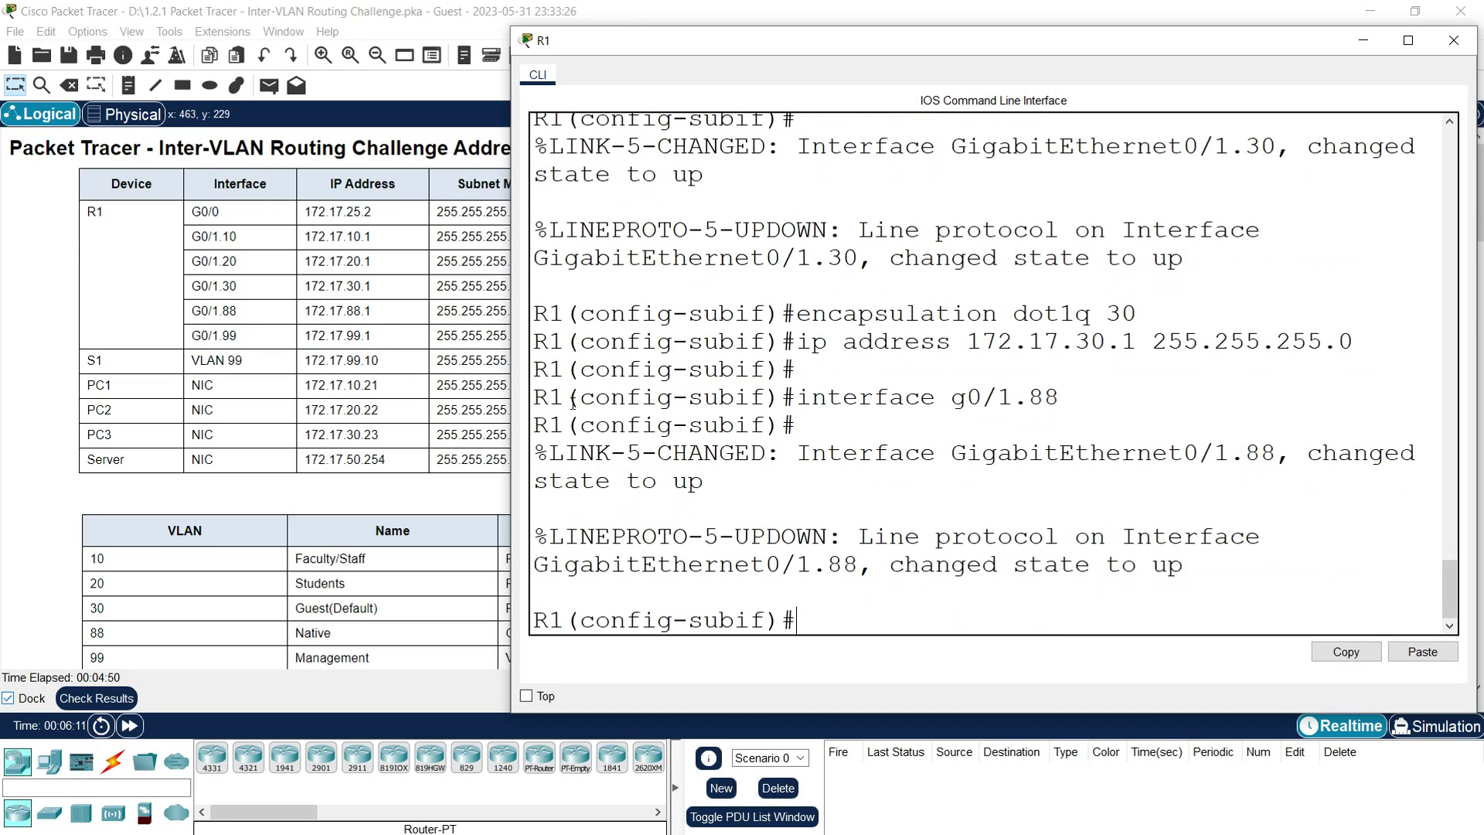
{"action": "left_click", "coordinate": [367, 557]}
{"action": "scroll", "coordinate": [367, 557], "scroll_direction": "down", "scroll_amount": 1}
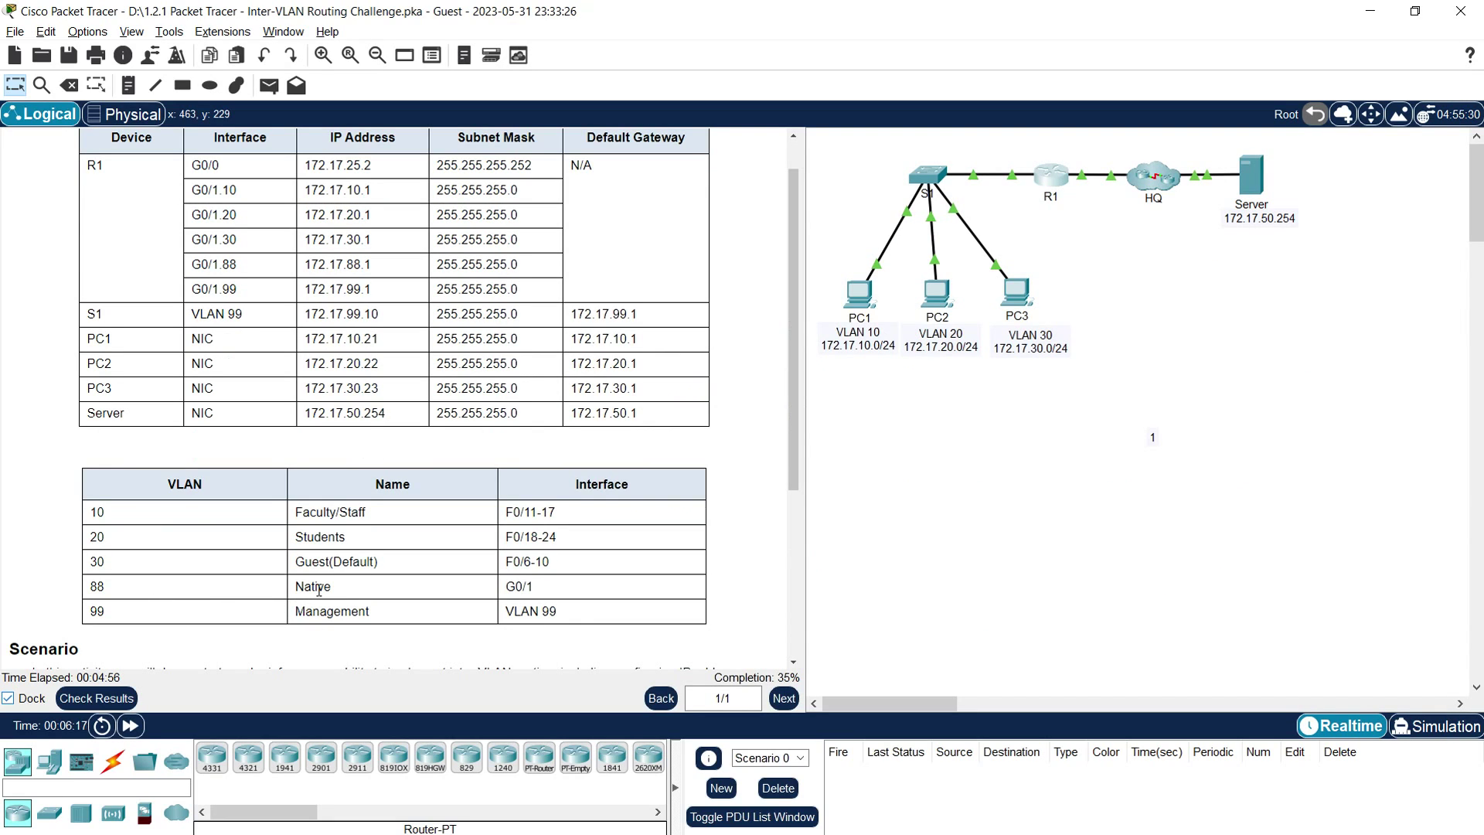
{"action": "left_click", "coordinate": [1051, 179]}
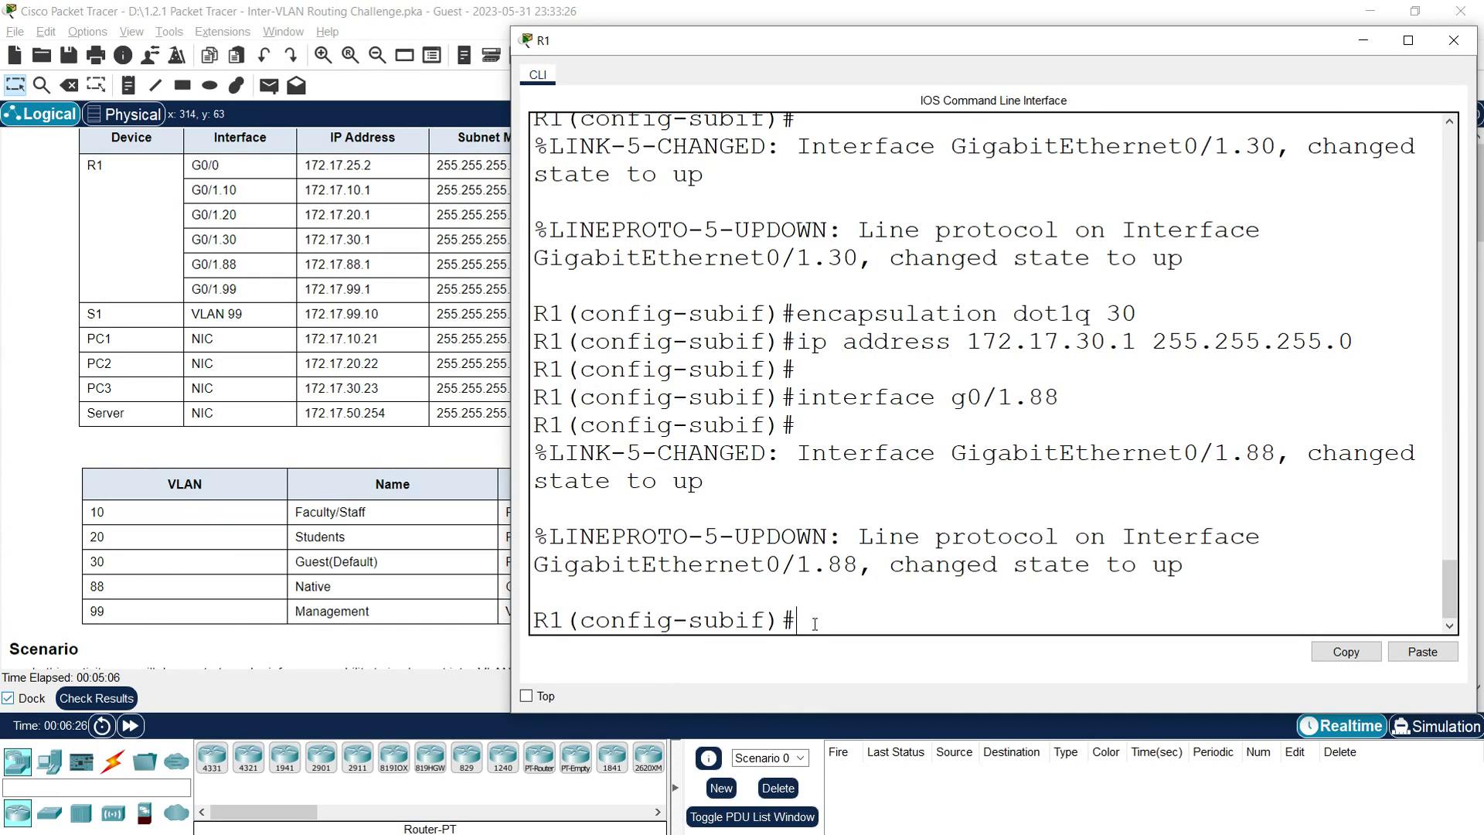
{"action": "type", "text": "encapsulation dot"}
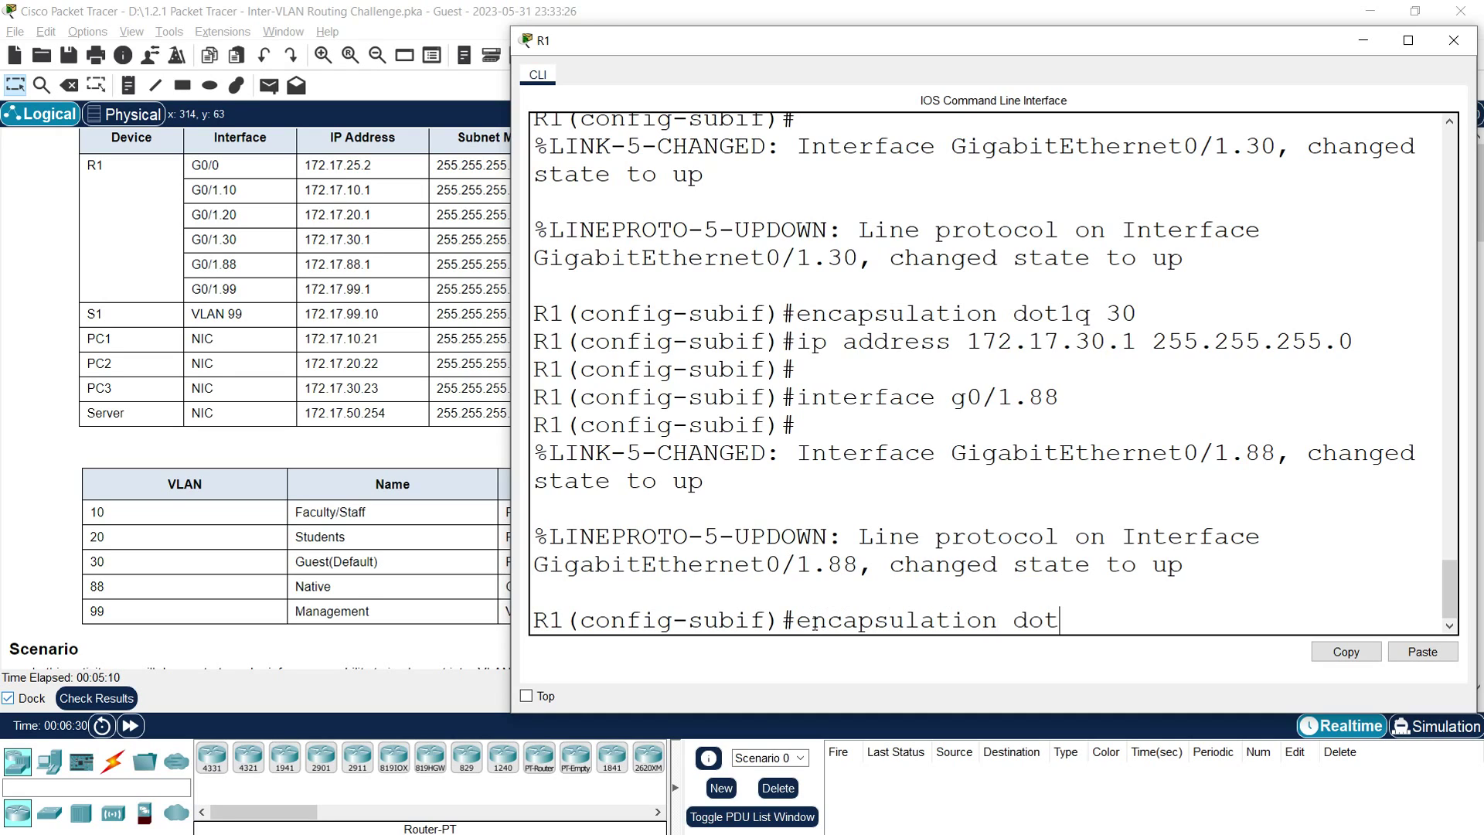
{"action": "type", "text": "1q 88 native"}
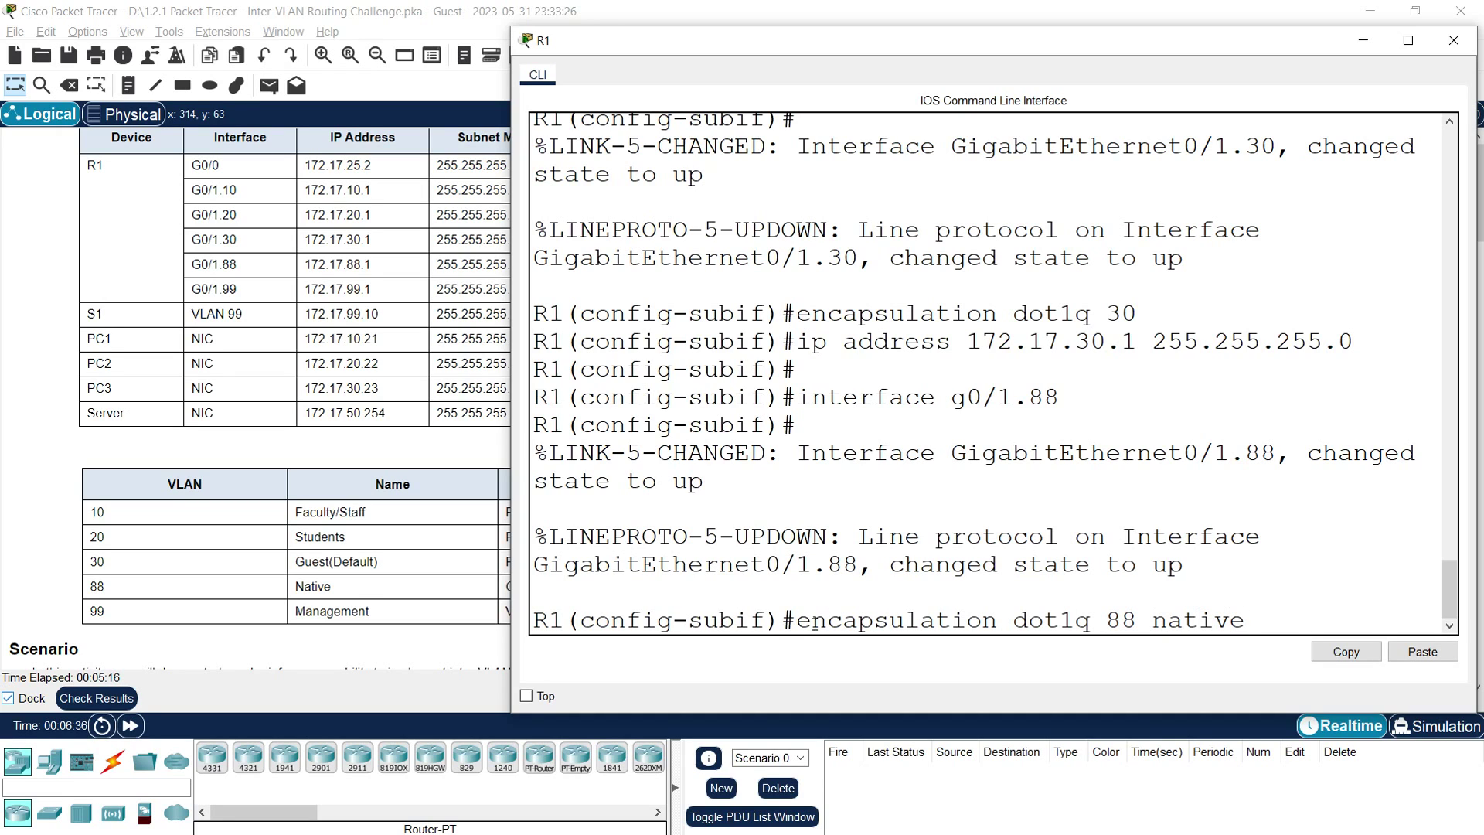
{"action": "key", "text": "Return"}
{"action": "key", "text": "Return"}
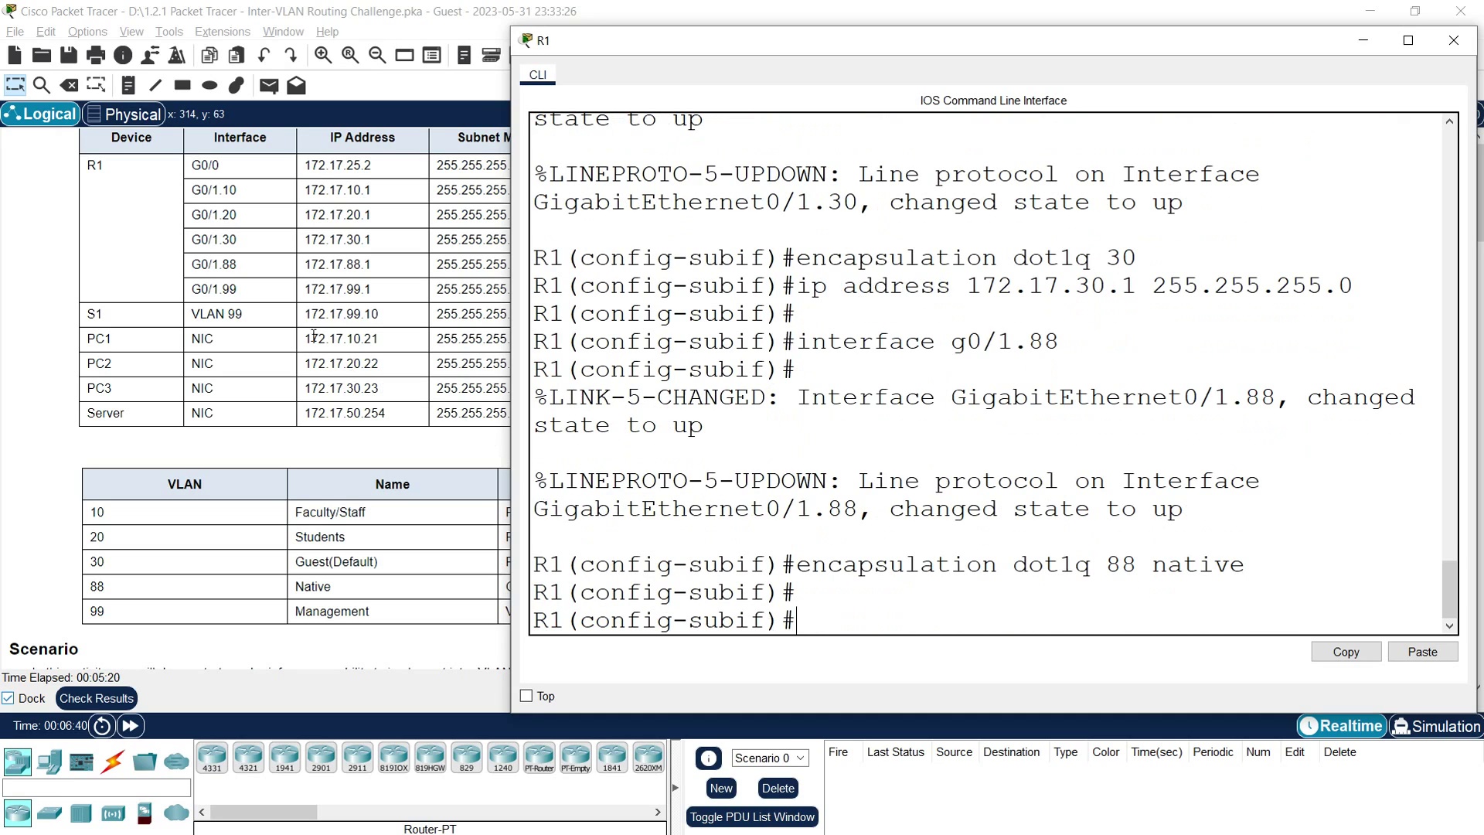
Create subinterface g0/1.99 on R1 with dot1q encapsulation for VLAN 99
{"action": "type", "text": "interface g0/"}
{"action": "type", "text": "1."}
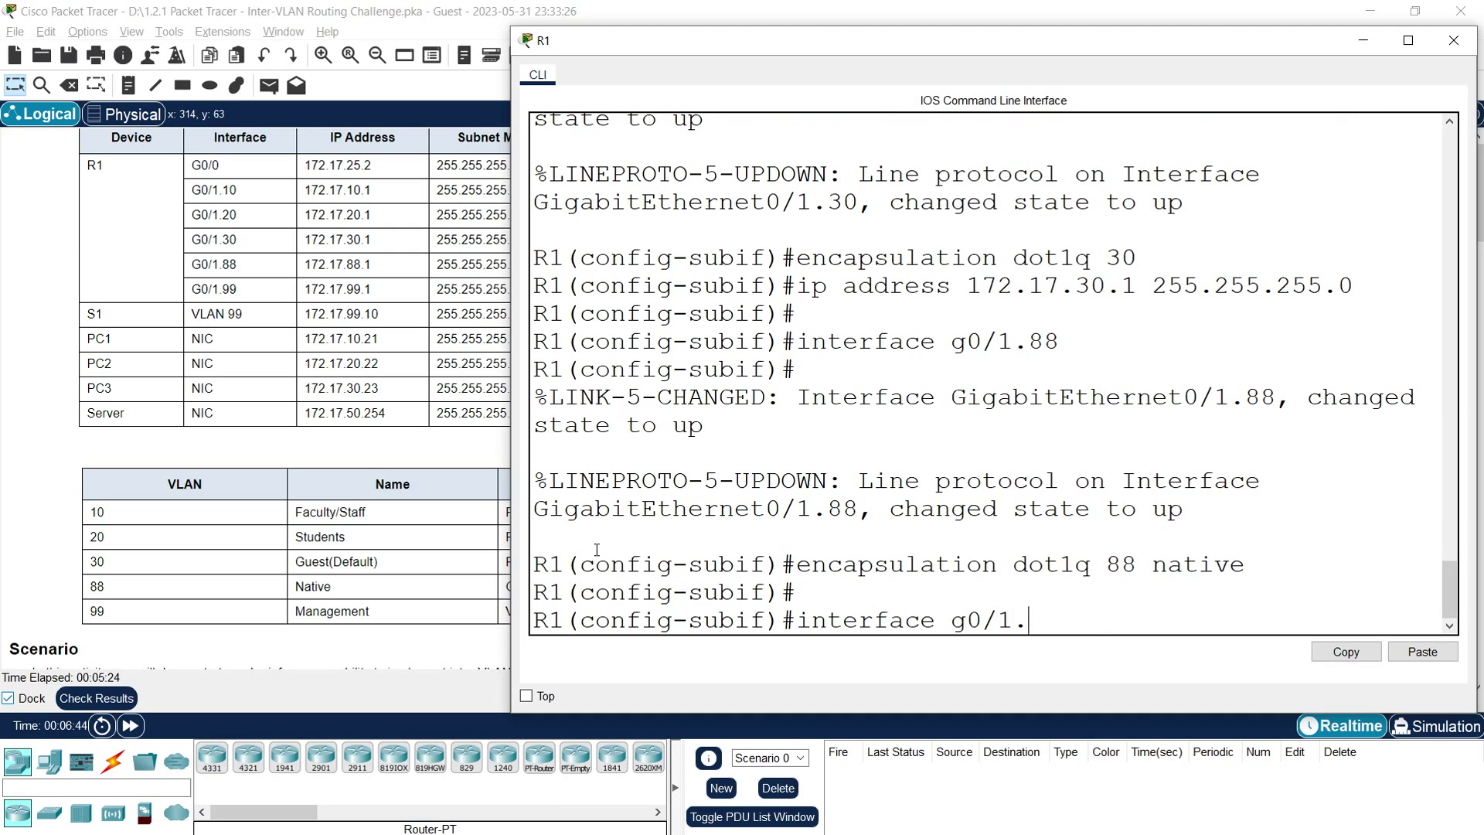
{"action": "type", "text": "99"}
{"action": "key", "text": "Return"}
{"action": "key", "text": "Return"}
{"action": "type", "text": "encapsulation dot1q"}
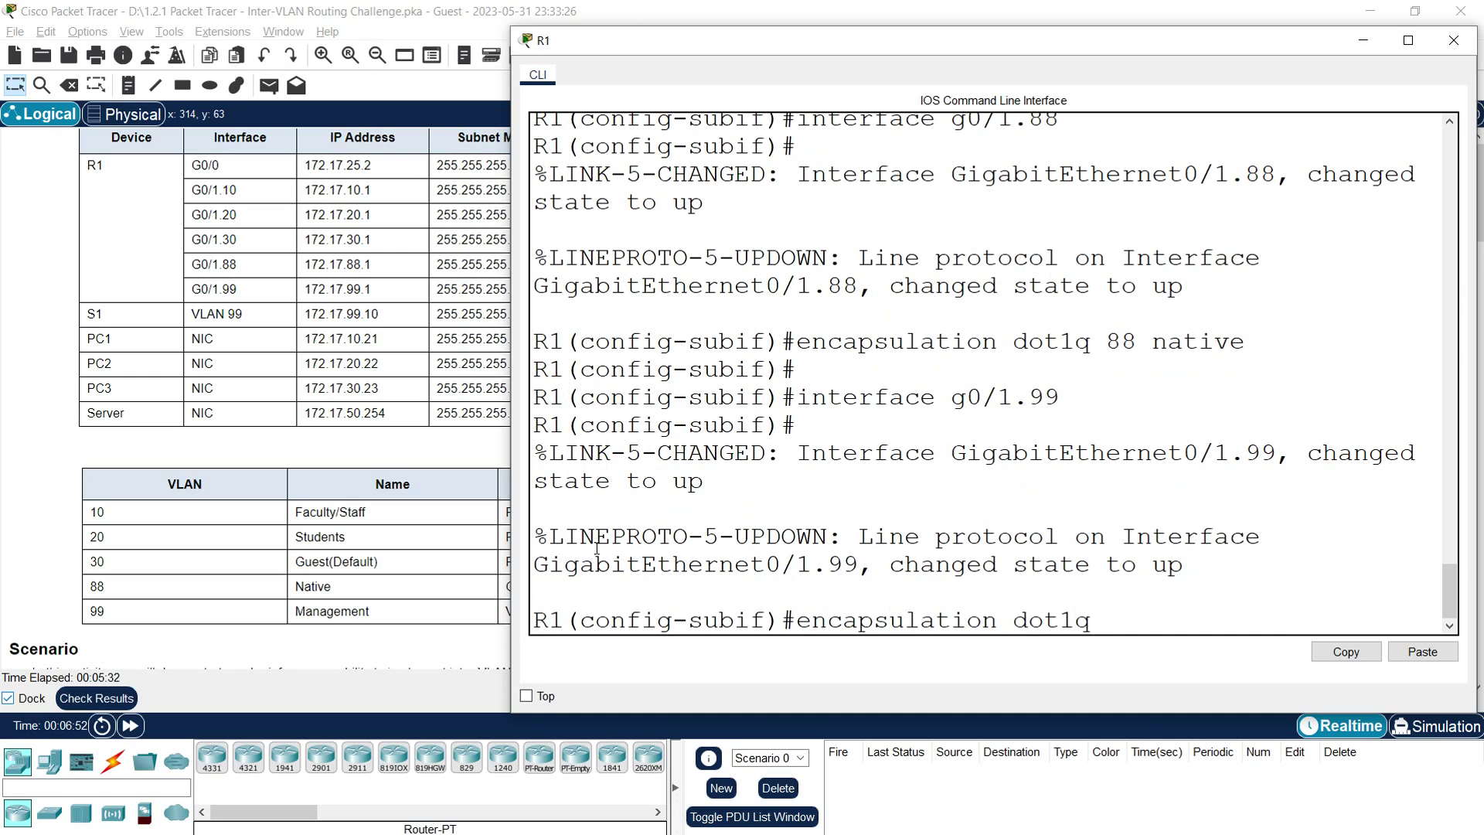
{"action": "type", "text": " 99"}
{"action": "key", "text": "Return"}
{"action": "key", "text": "Return"}
Assign IP address 172.17.99.1 255.255.255.0 to subinterface g0/1.99 and return to privileged EXEC mode
{"action": "type", "text": "ip address 172.17.99"}
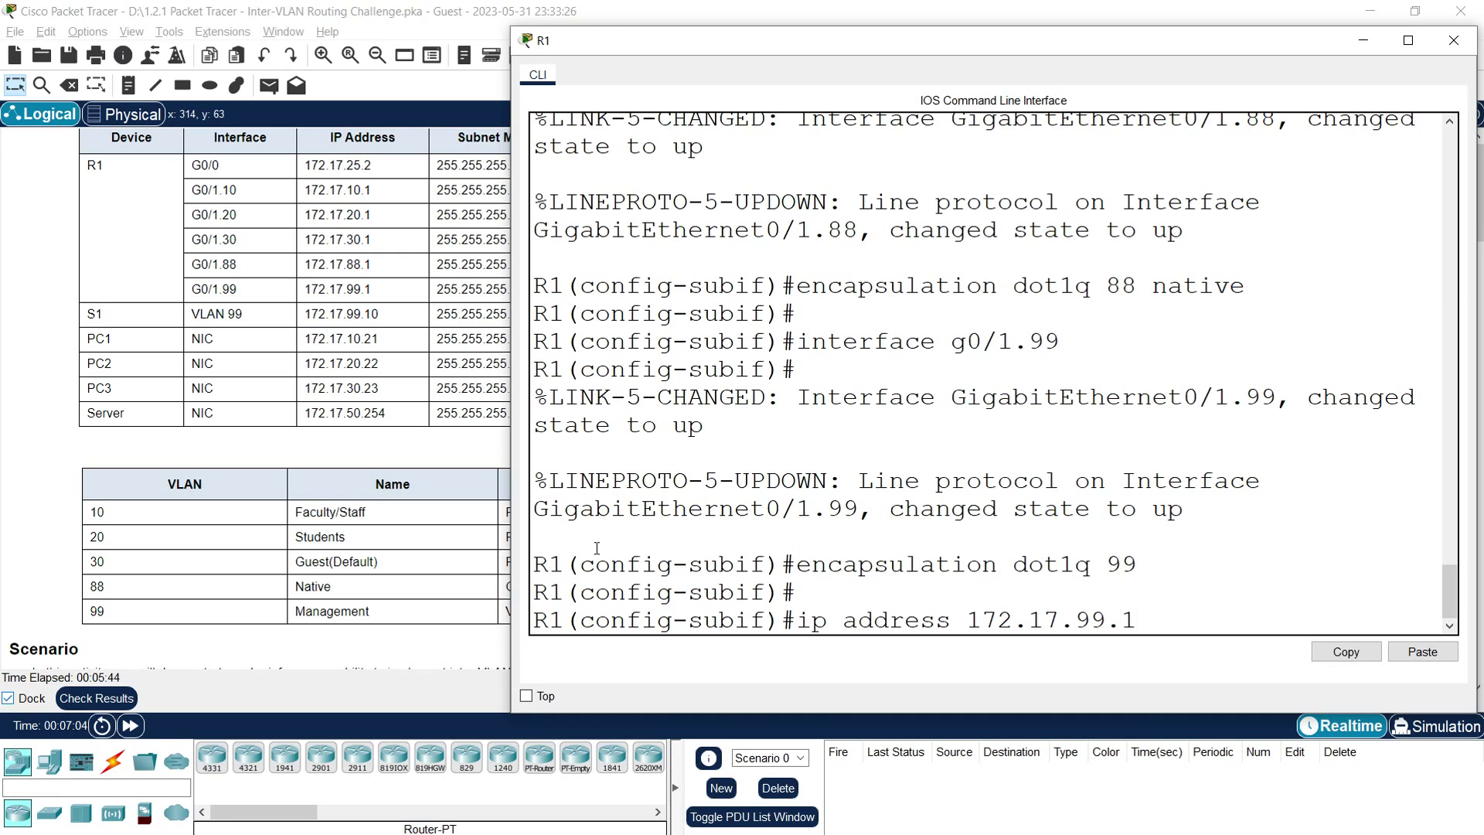
{"action": "type", "text": ".1"}
{"action": "key", "text": "Return"}
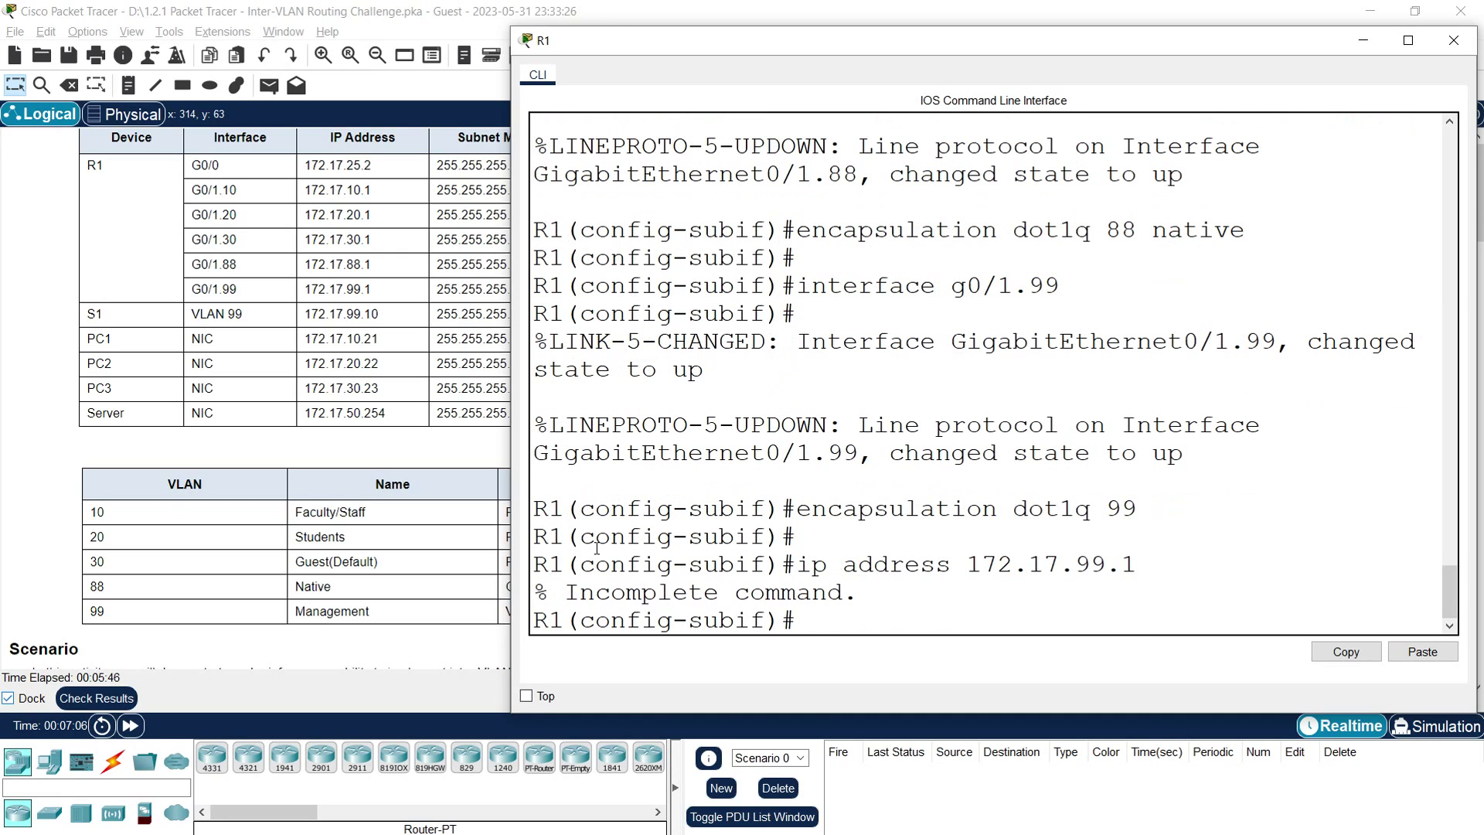
{"action": "key", "text": "Up"}
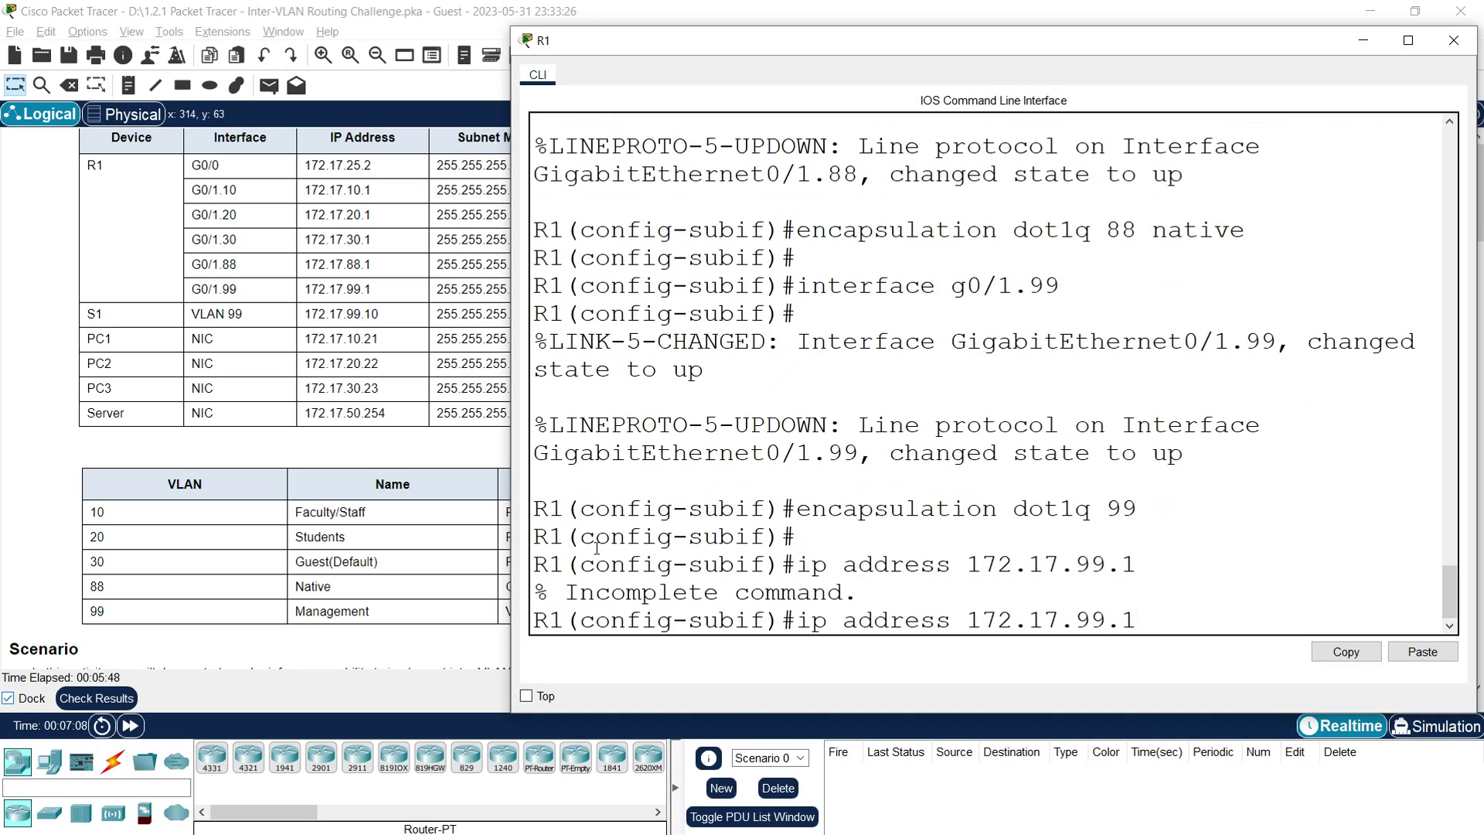
{"action": "type", "text": "255.255.255.0"}
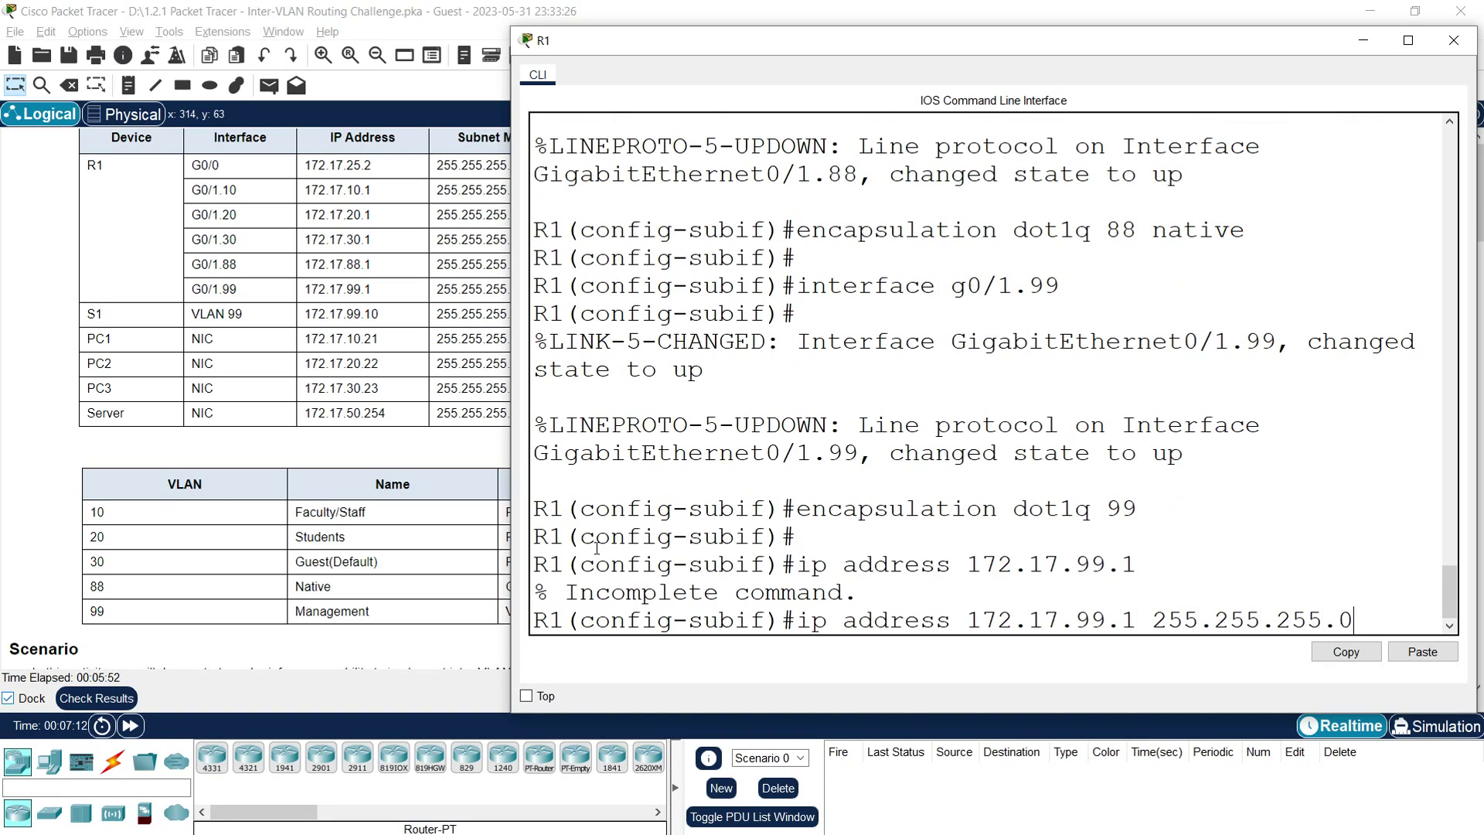
{"action": "key", "text": "Return"}
{"action": "key", "text": "Return"}
{"action": "type", "text": "end"}
{"action": "key", "text": "Return"}
Display R1's brief IP interface summary in an enlarged window and check each subinterface's address, especially g0/1.88
{"action": "type", "text": "sho"}
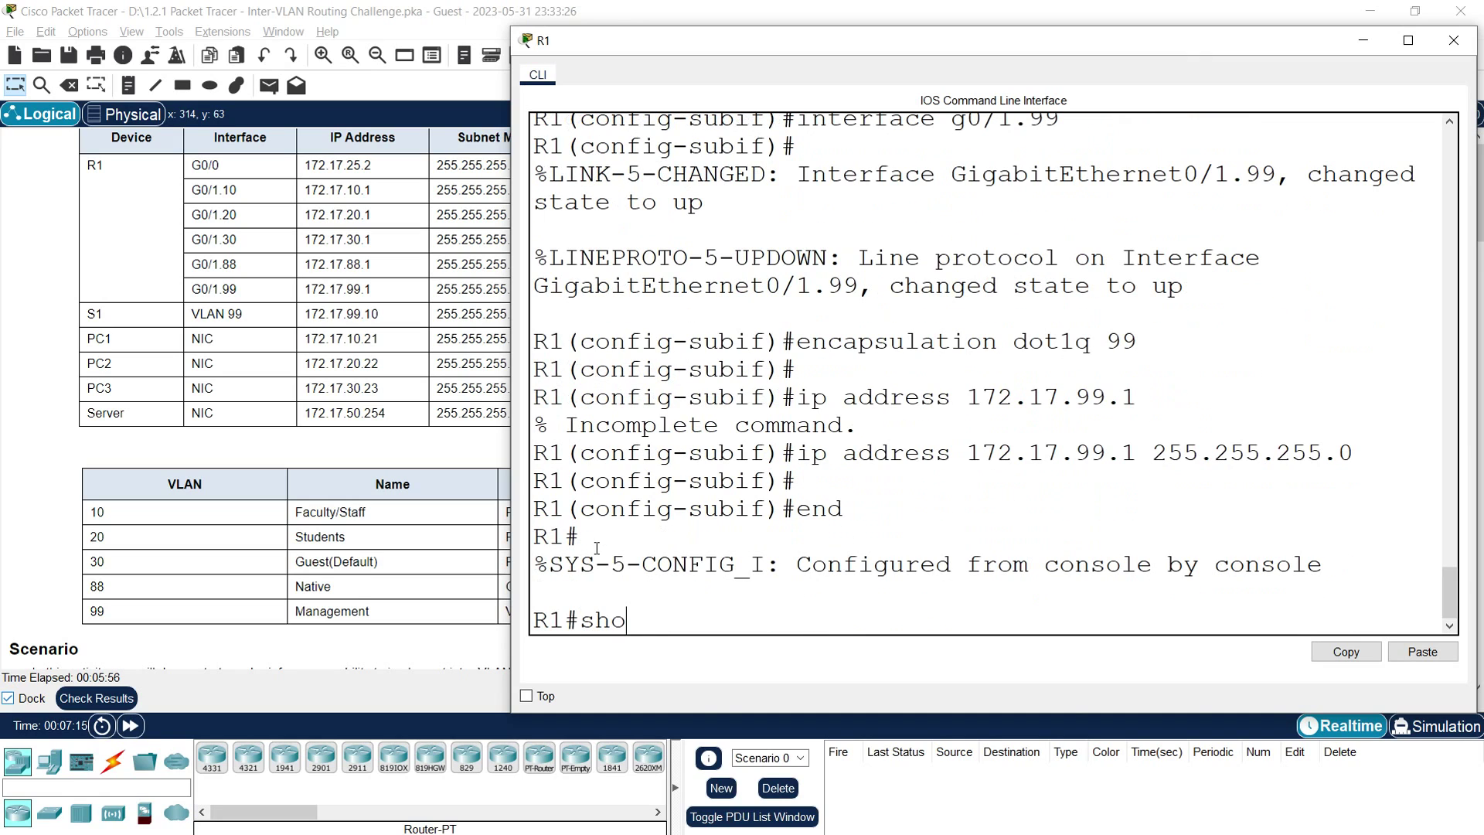
{"action": "type", "text": "w ip interface "}
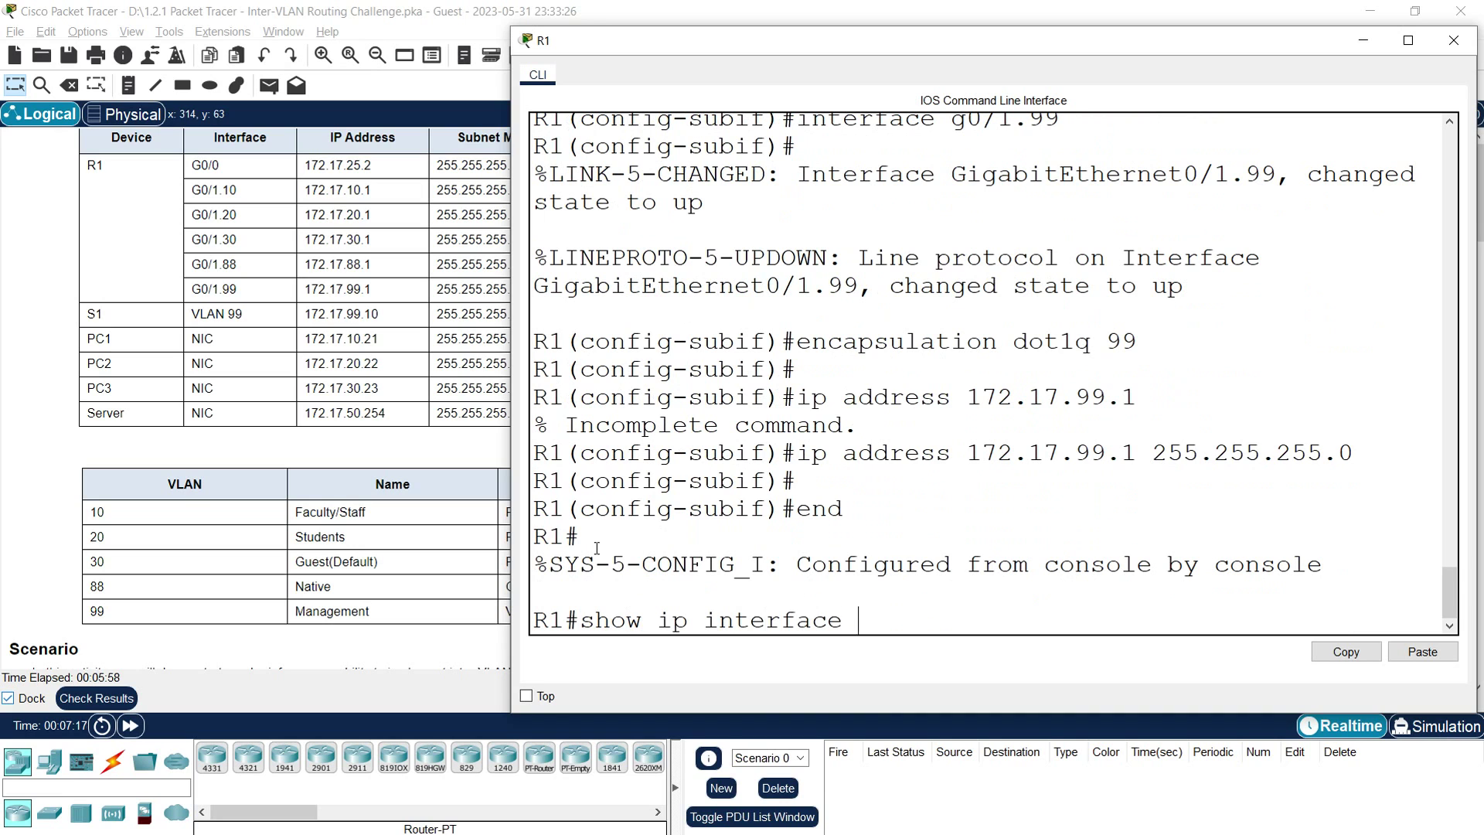
{"action": "type", "text": "brief"}
{"action": "key", "text": "Return"}
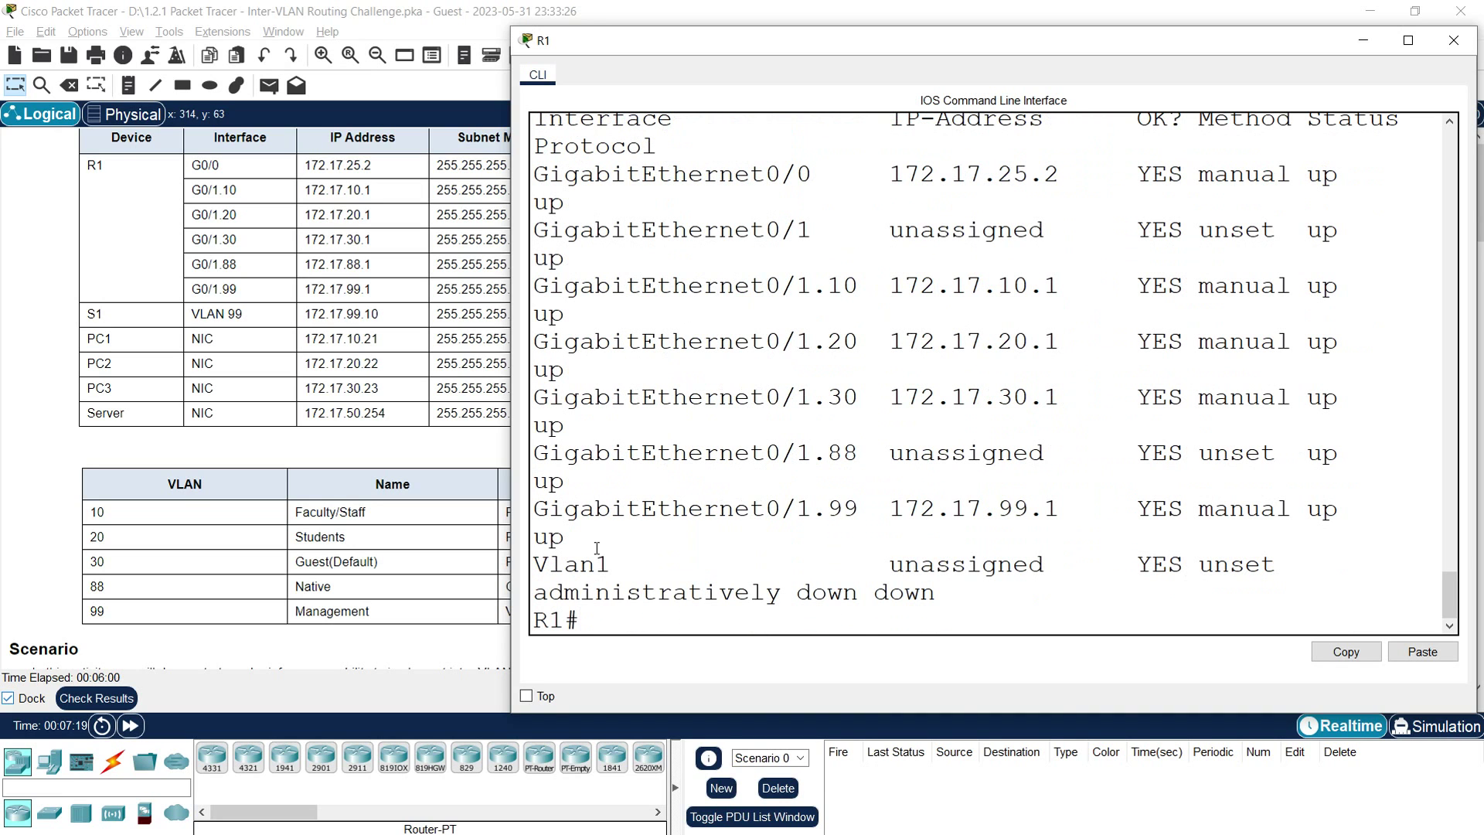
{"action": "left_click", "coordinate": [1408, 41]}
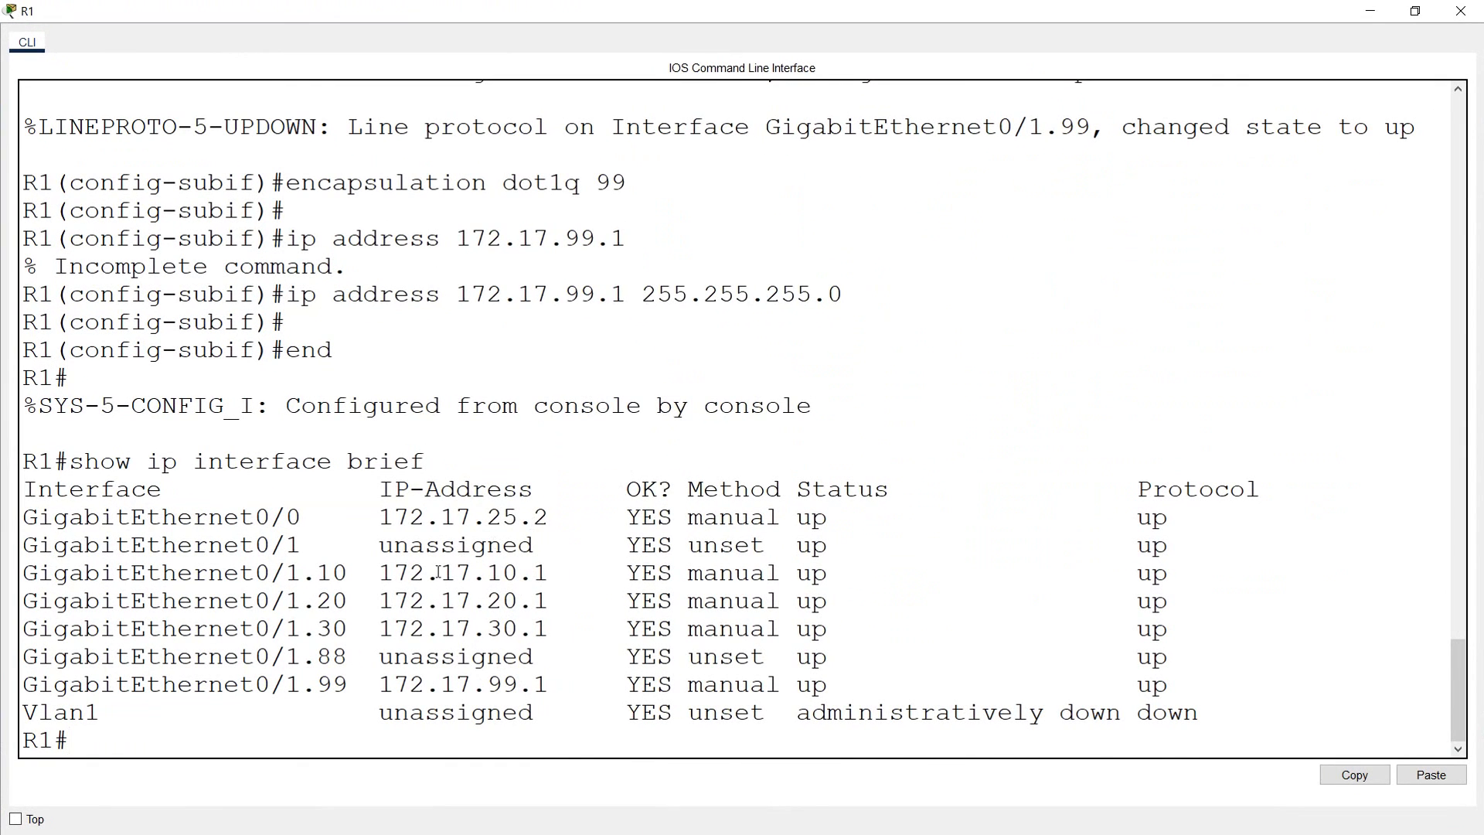
{"action": "left_click_drag", "start_coordinate": [27, 574], "coordinate": [1189, 680]}
{"action": "left_click", "coordinate": [519, 657]}
{"action": "left_click_drag", "start_coordinate": [26, 657], "coordinate": [541, 661]}
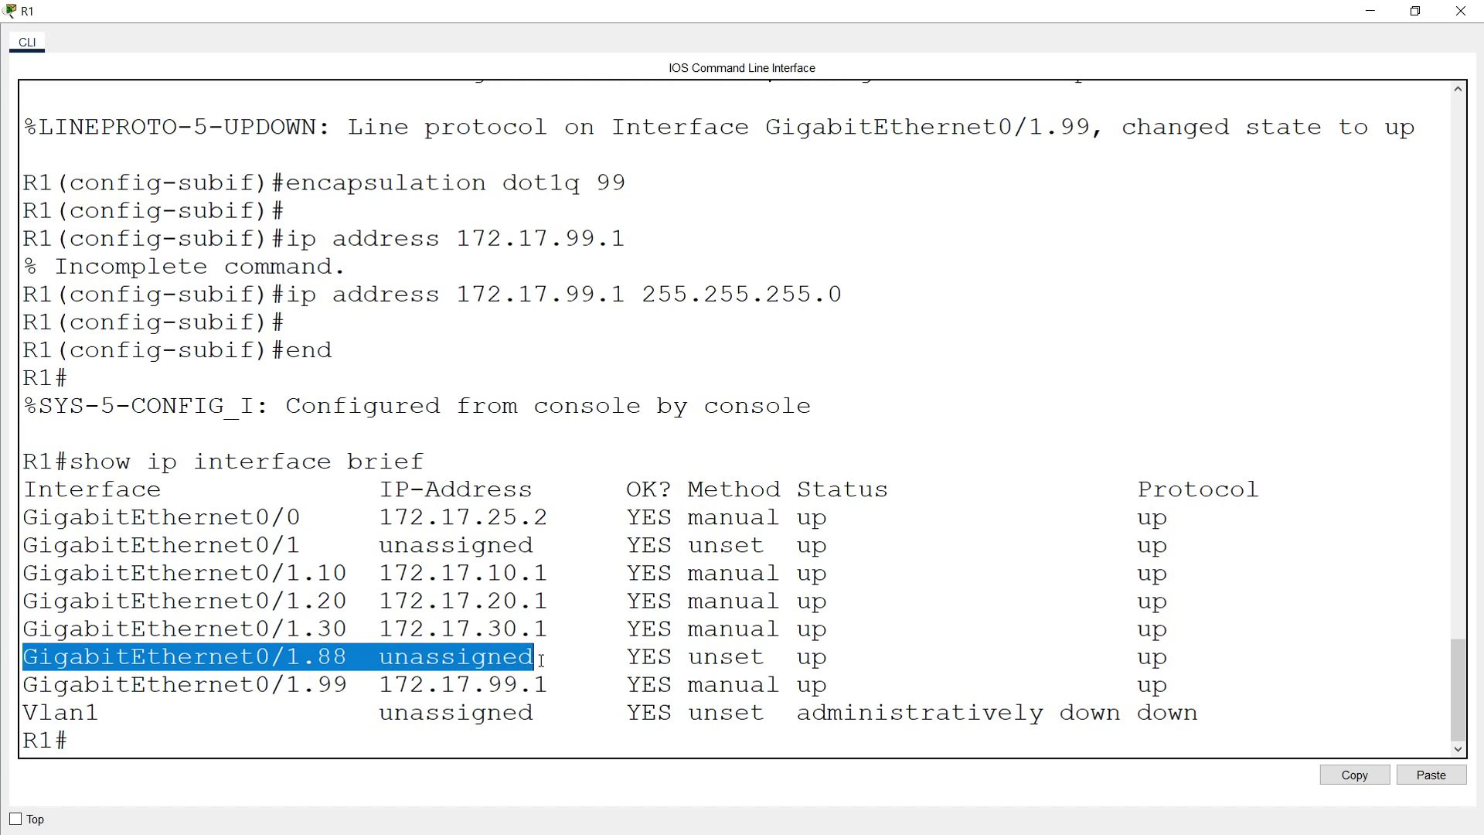
{"action": "left_click", "coordinate": [249, 739]}
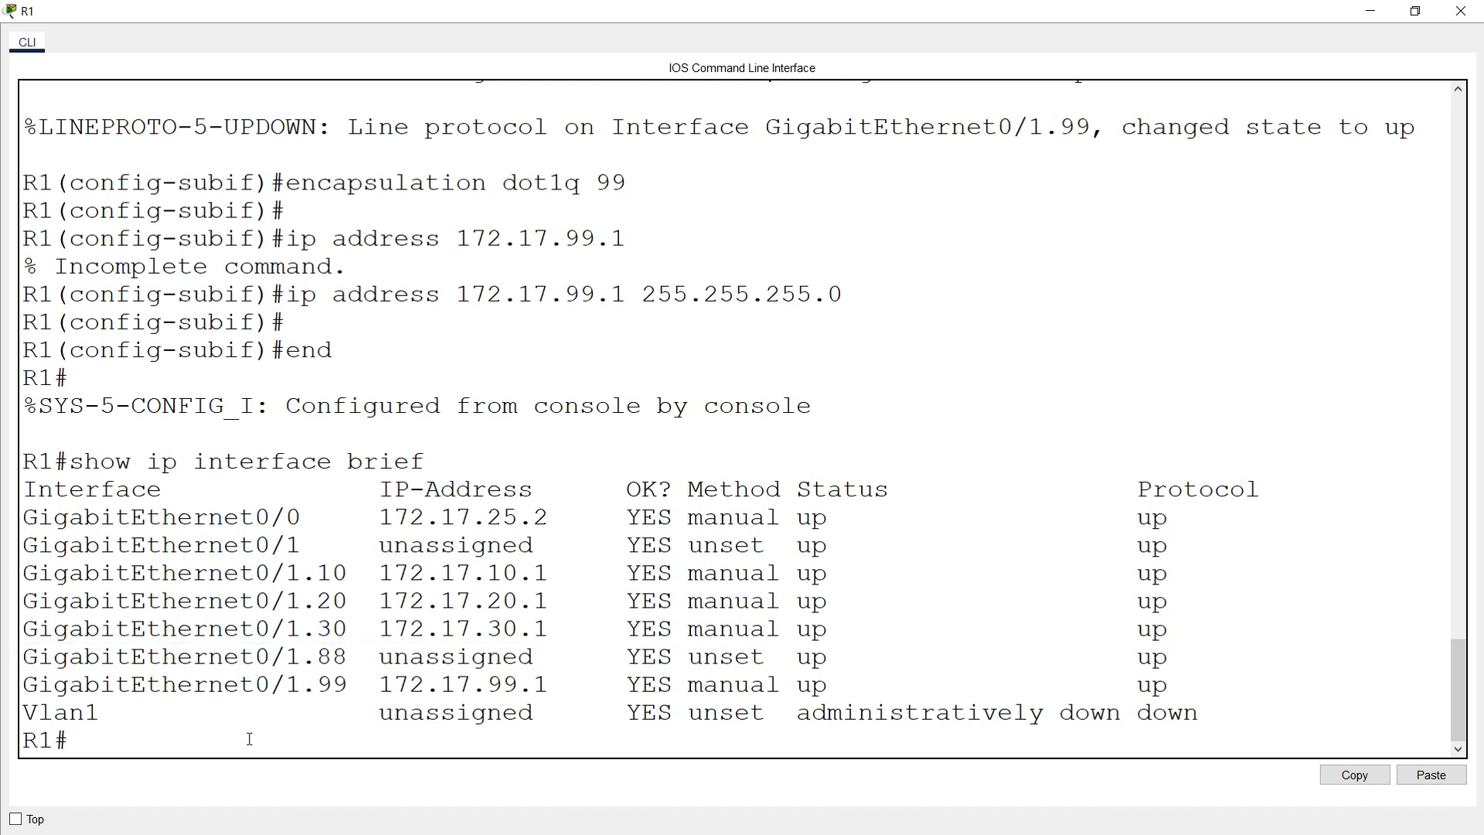
Assign IP address 172.17.88.1 255.255.255.0 to R1's subinterface g0/1.88 and return to privileged EXEC mode
{"action": "type", "text": "configure terminal"}
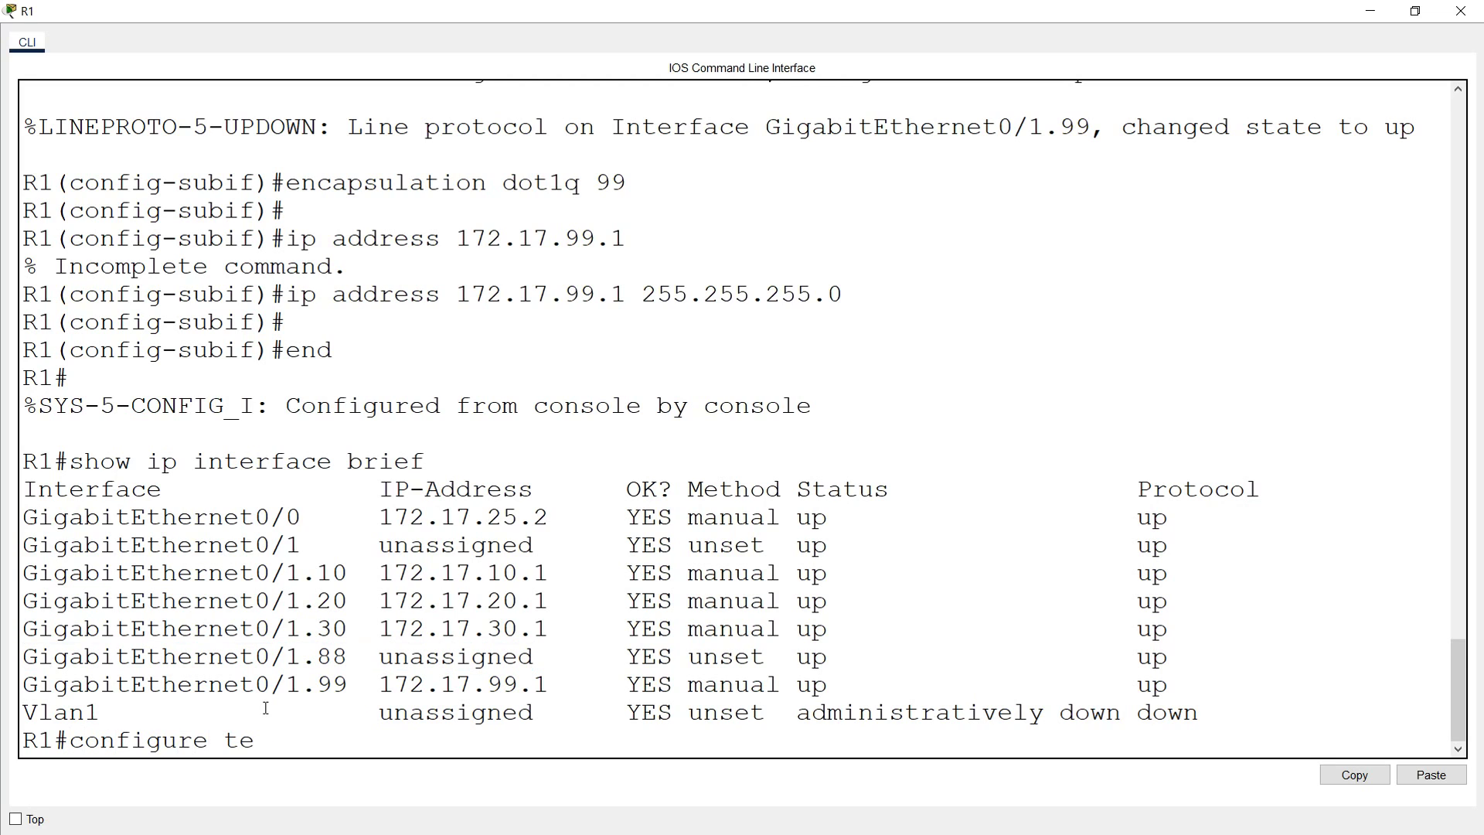
{"action": "key", "text": "Return"}
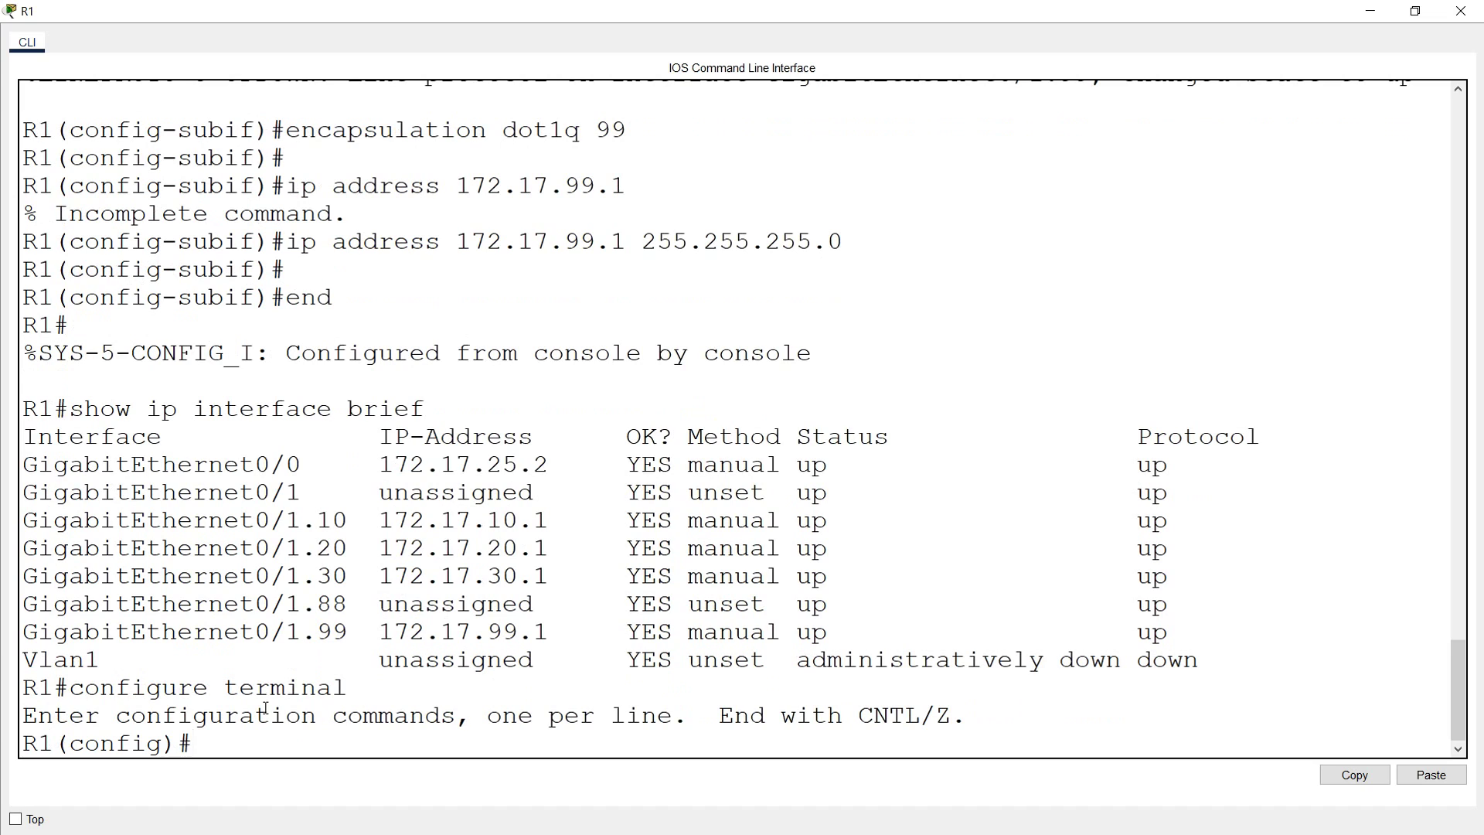
{"action": "type", "text": "interface g0/1.88"}
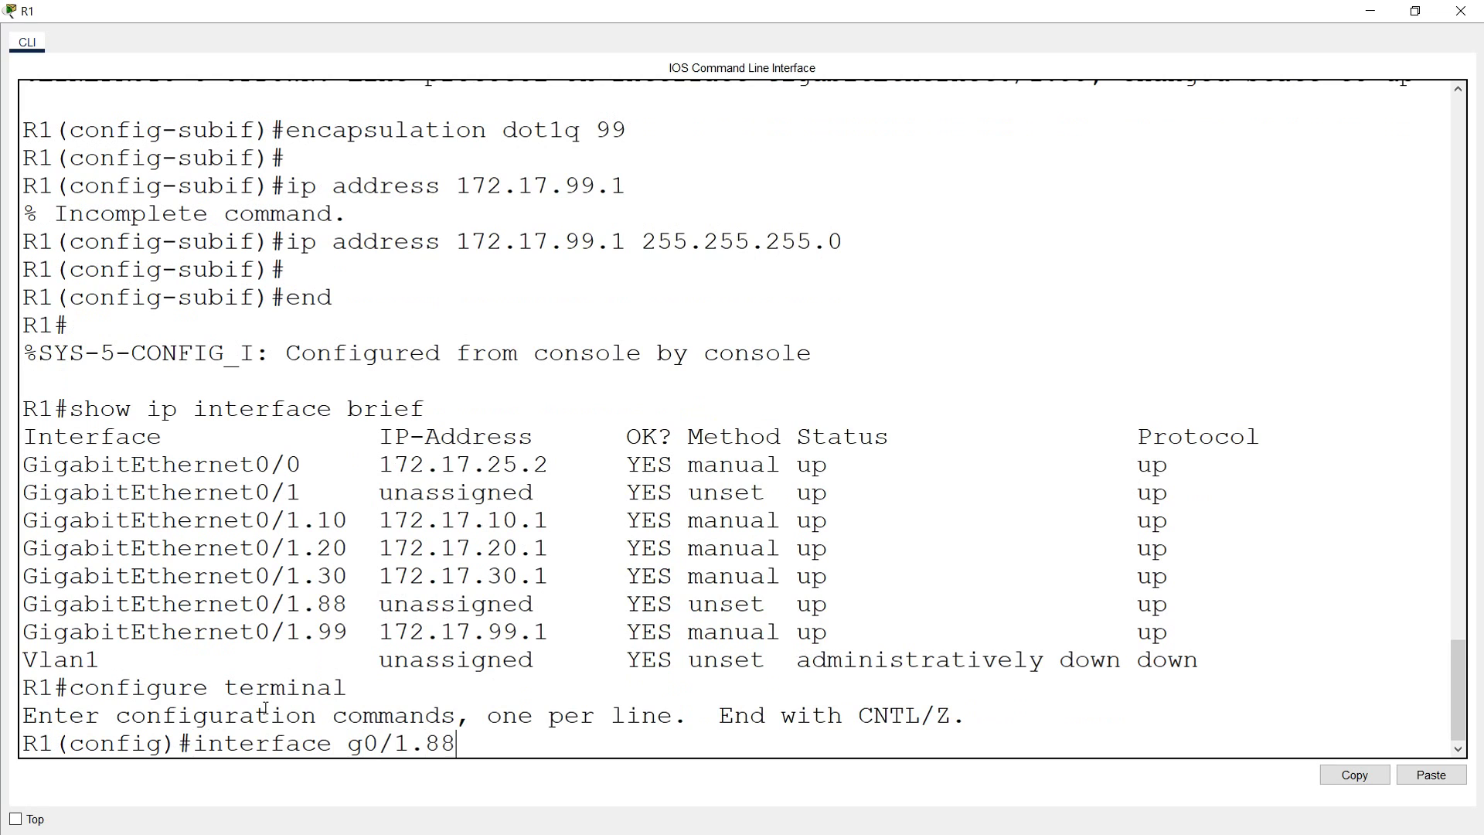
{"action": "key", "text": "Return"}
{"action": "type", "text": "ip address 172.17."}
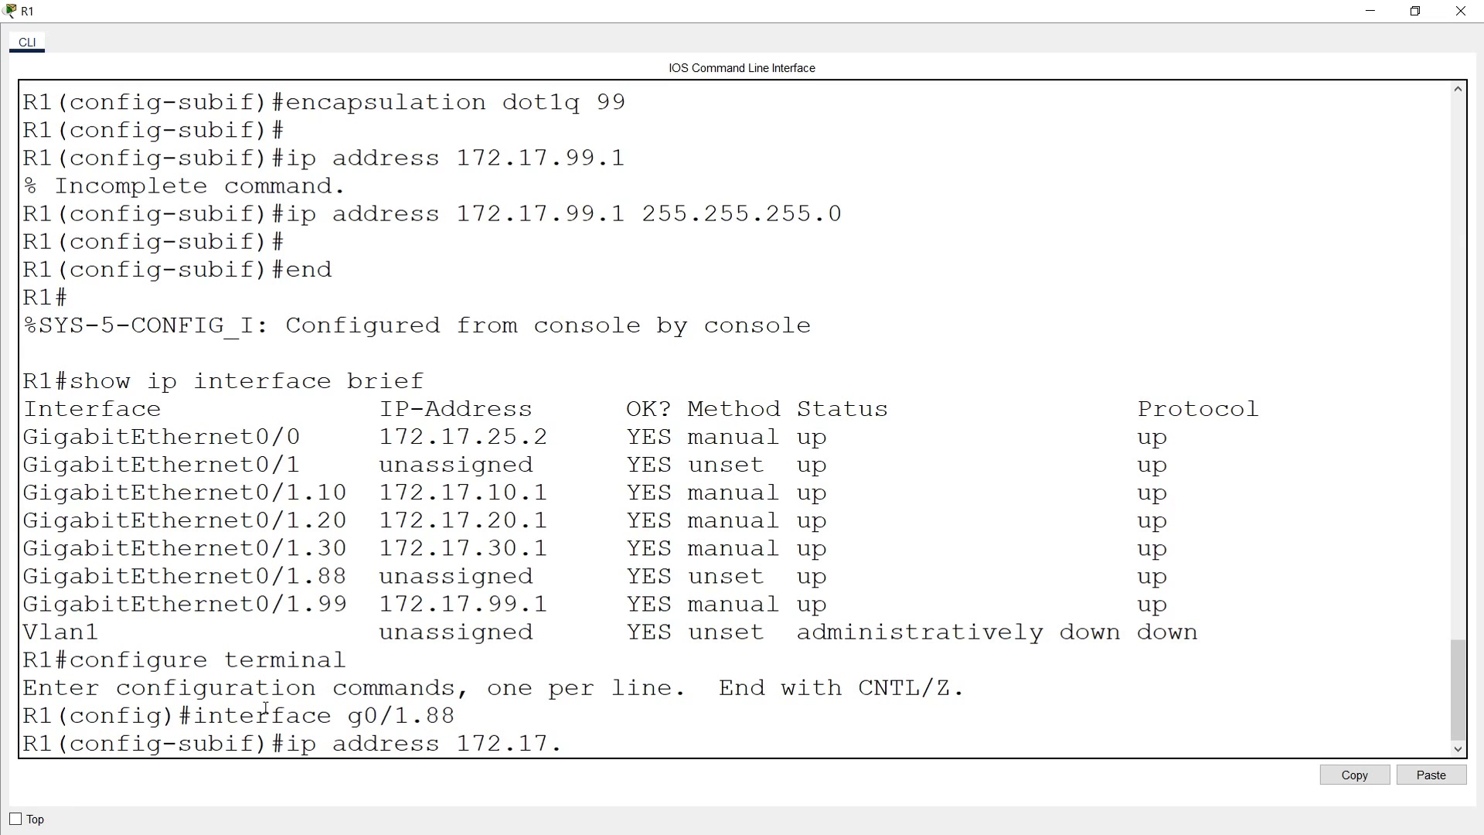
{"action": "type", "text": "88.1 255.255."}
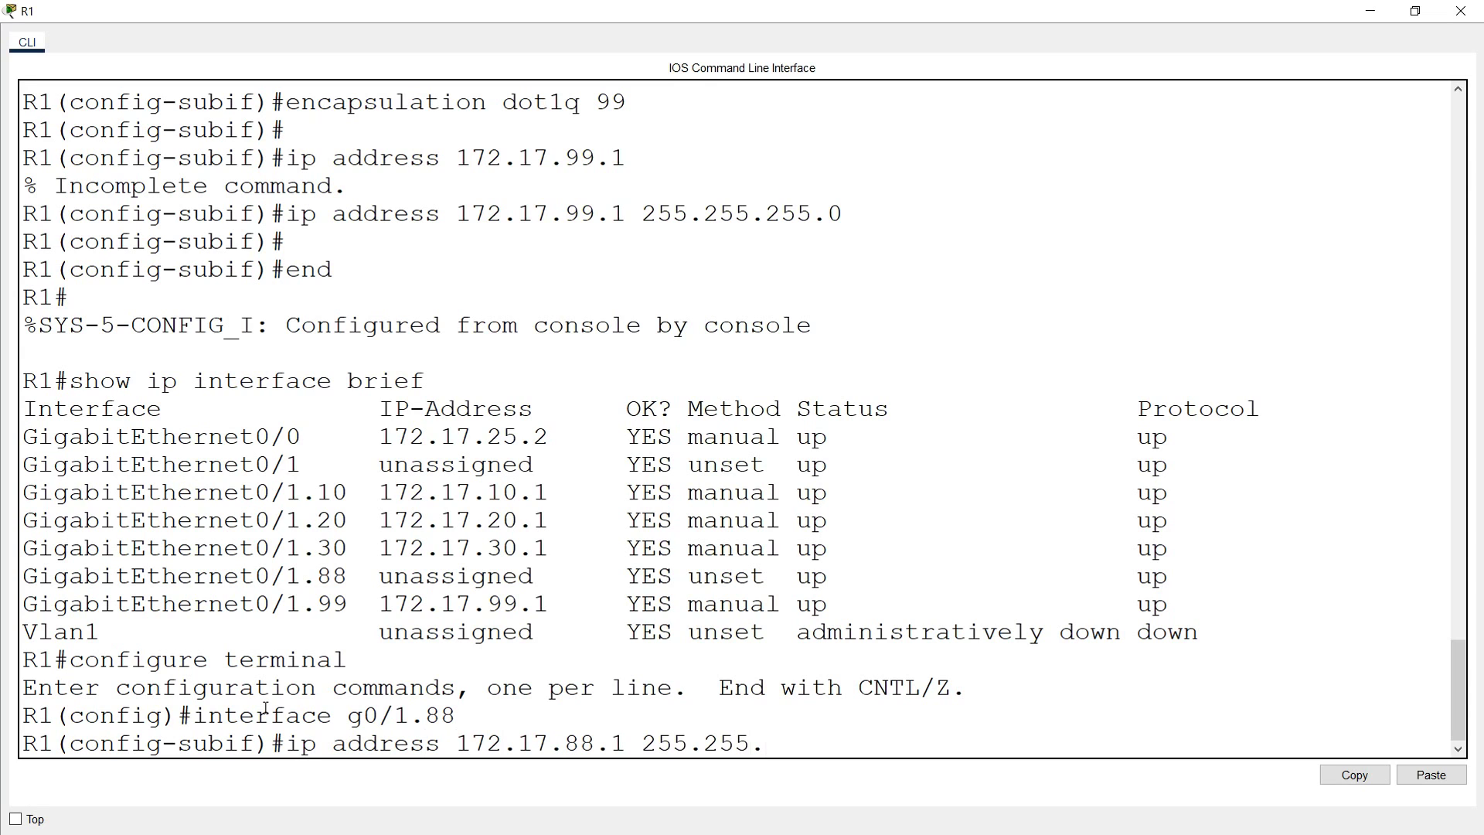
{"action": "type", "text": "255.0"}
{"action": "key", "text": "Return"}
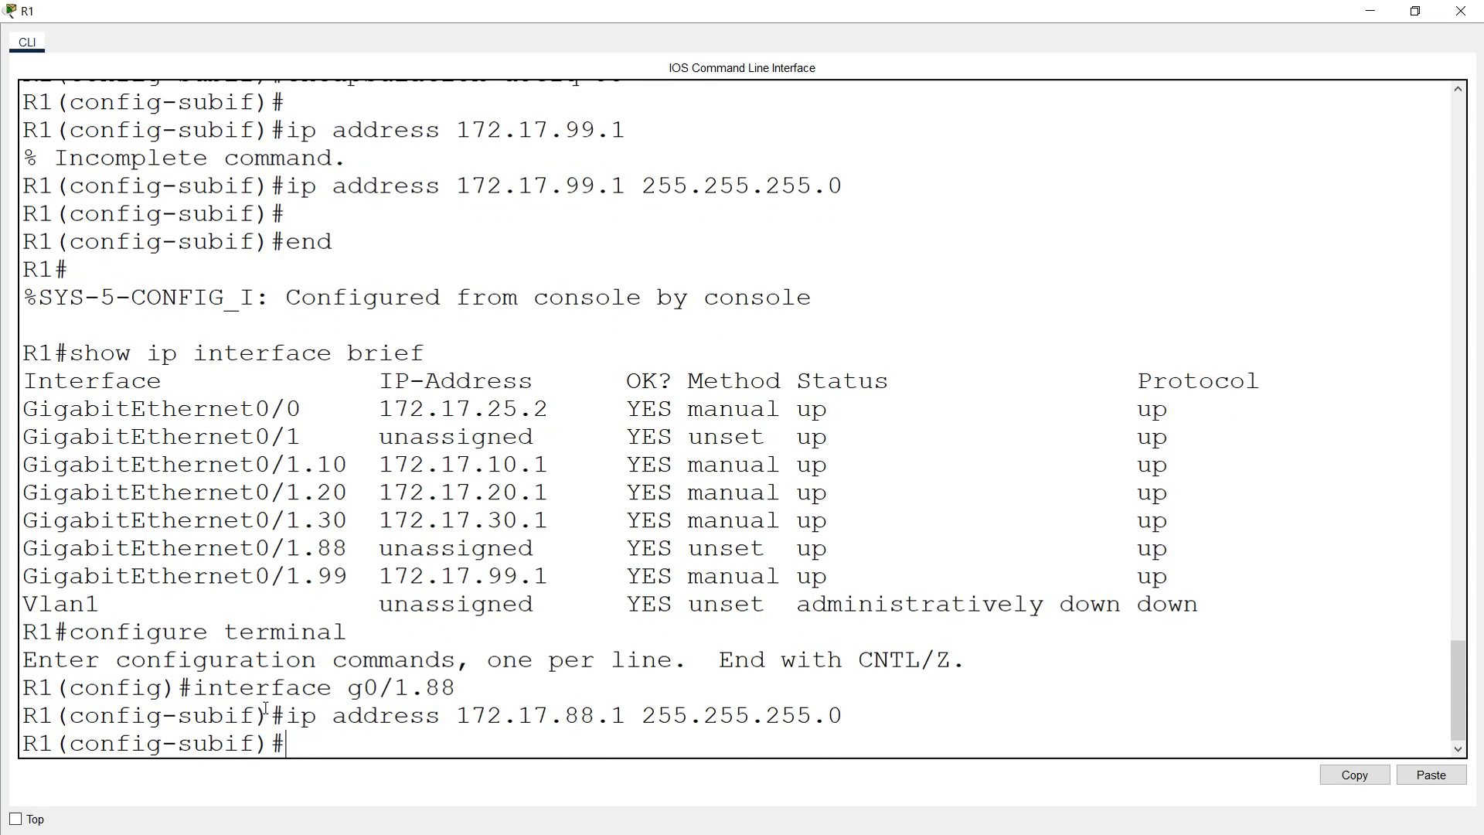
{"action": "type", "text": "end"}
{"action": "key", "text": "Return"}
Save R1's running configuration to startup-config
{"action": "type", "text": "co"}
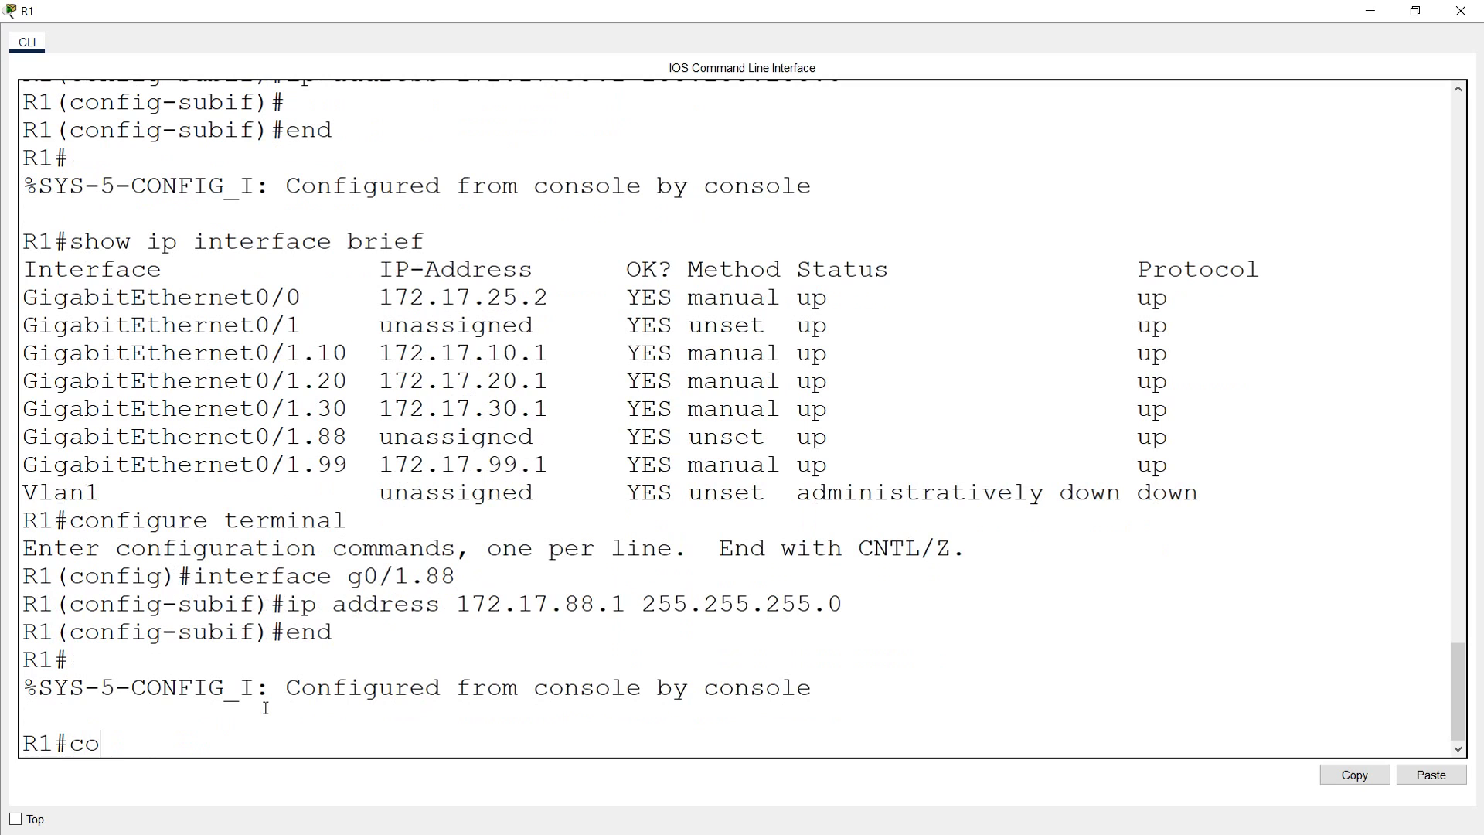
{"action": "type", "text": "py run start"}
{"action": "key", "text": "Return"}
{"action": "key", "text": "Return"}
{"action": "key", "text": "Return"}
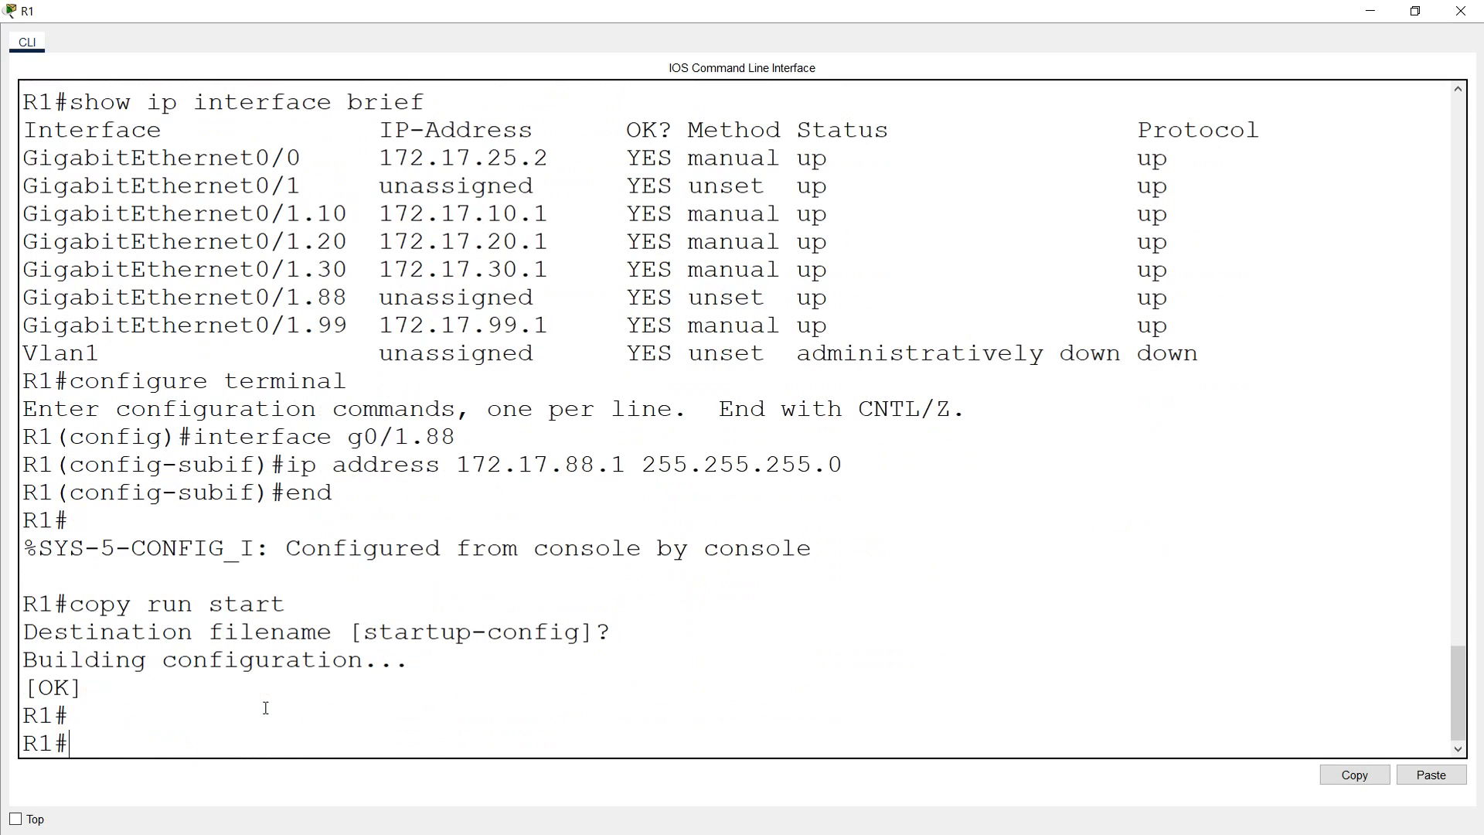
Display R1's brief IP interface summary again to verify the addresses of all g0/1 subinterfaces
{"action": "type", "text": "show ip inte"}
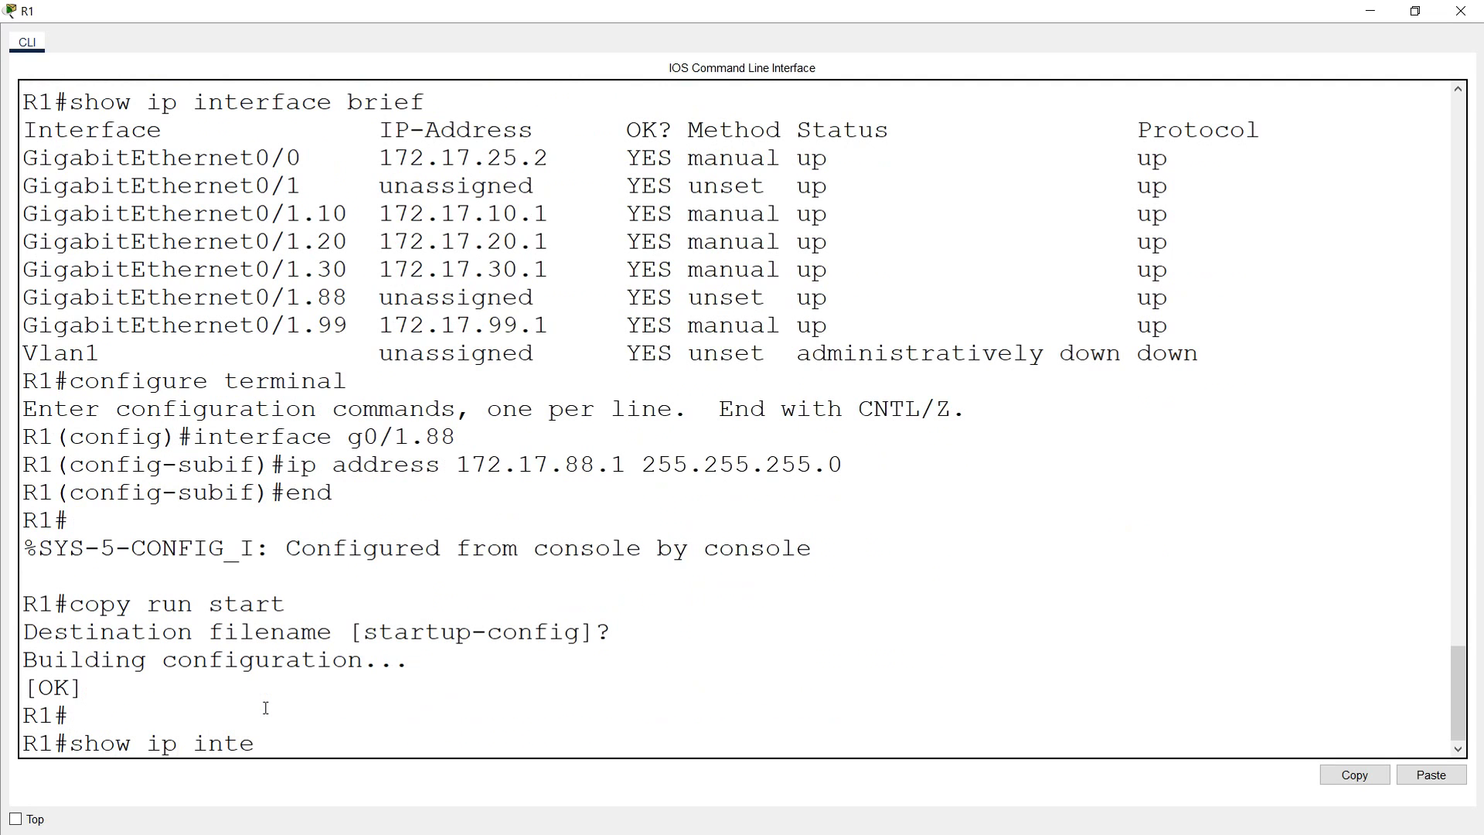
{"action": "type", "text": "rface brief"}
{"action": "key", "text": "Return"}
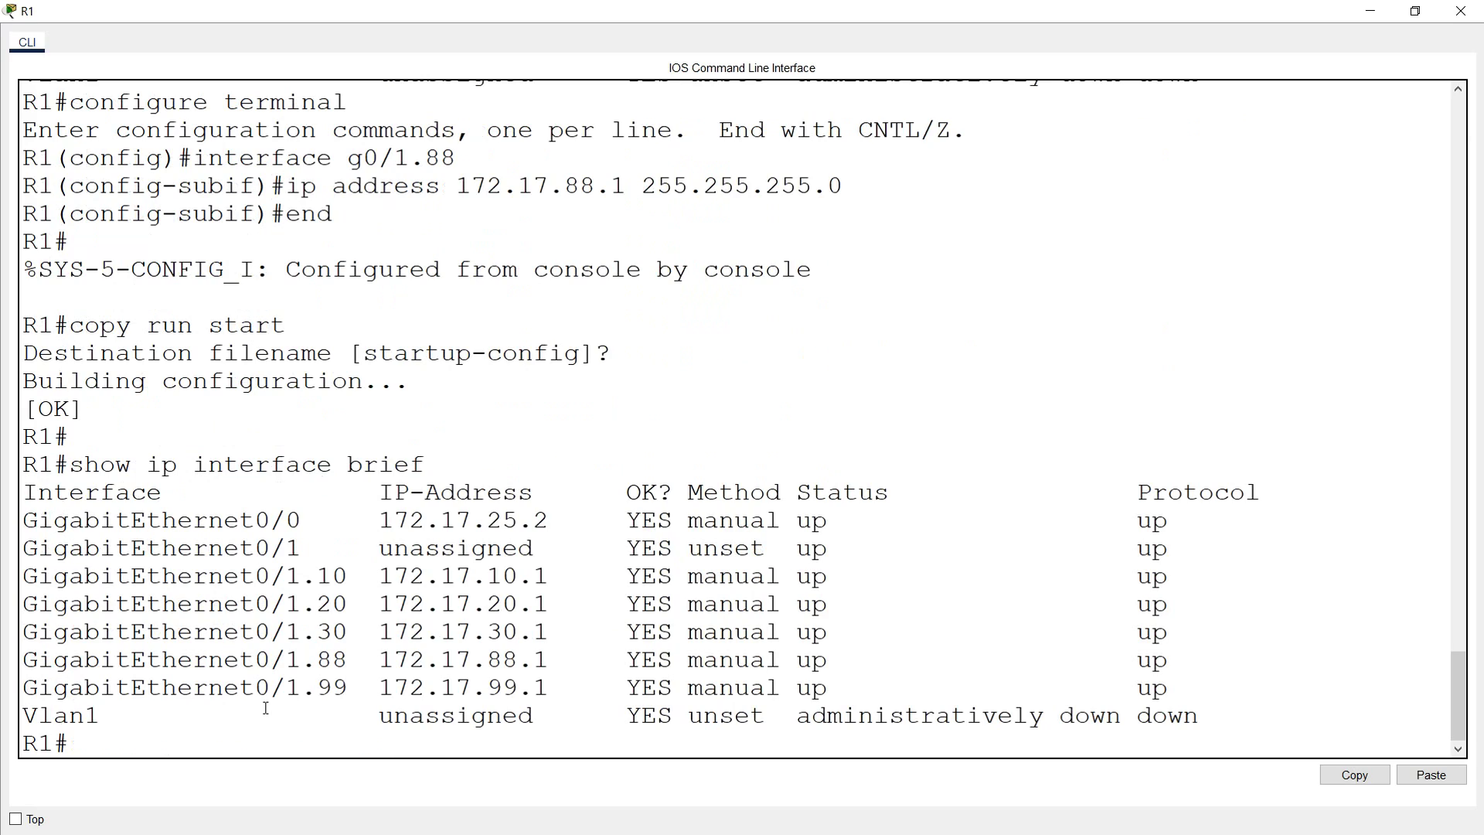
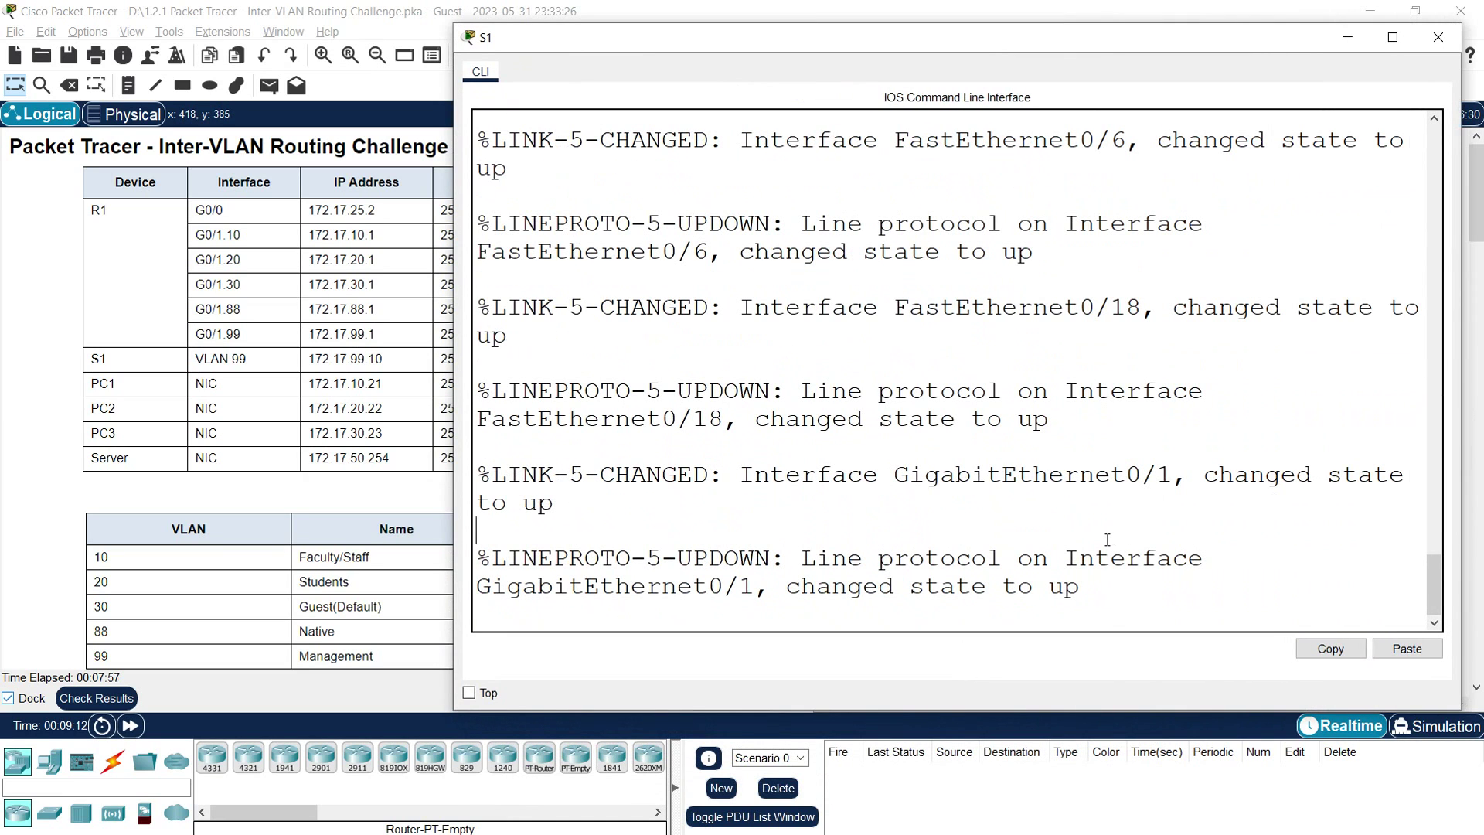
Enter privileged EXEC mode on switch S1 and review its full brief IP interface summary, including the VLAN interface entry
{"action": "key", "text": "Return"}
{"action": "type", "text": "enable"}
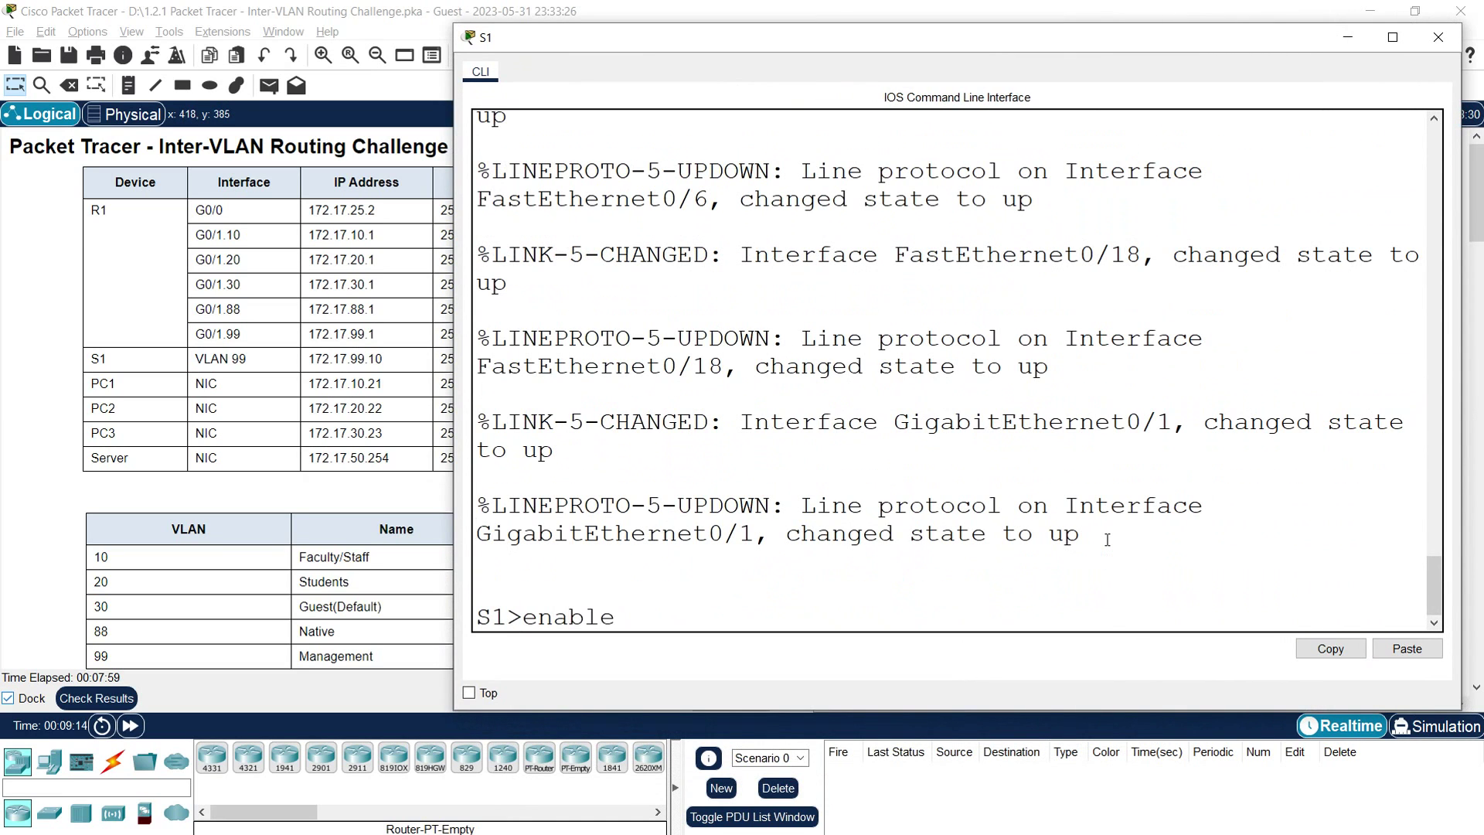
{"action": "key", "text": "Return"}
{"action": "type", "text": "show "}
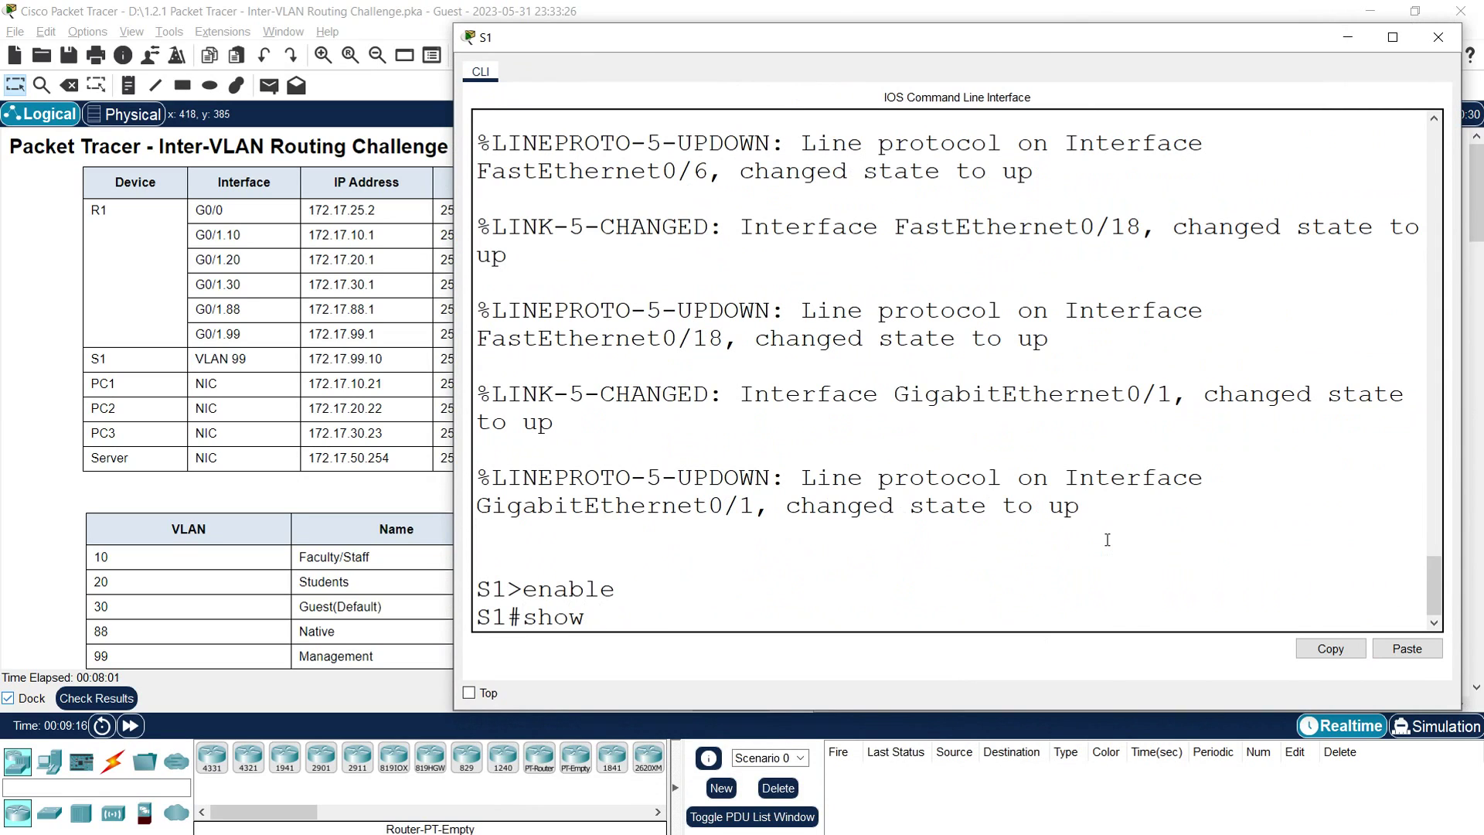
{"action": "type", "text": "ip interface brief"}
{"action": "key", "text": "Return"}
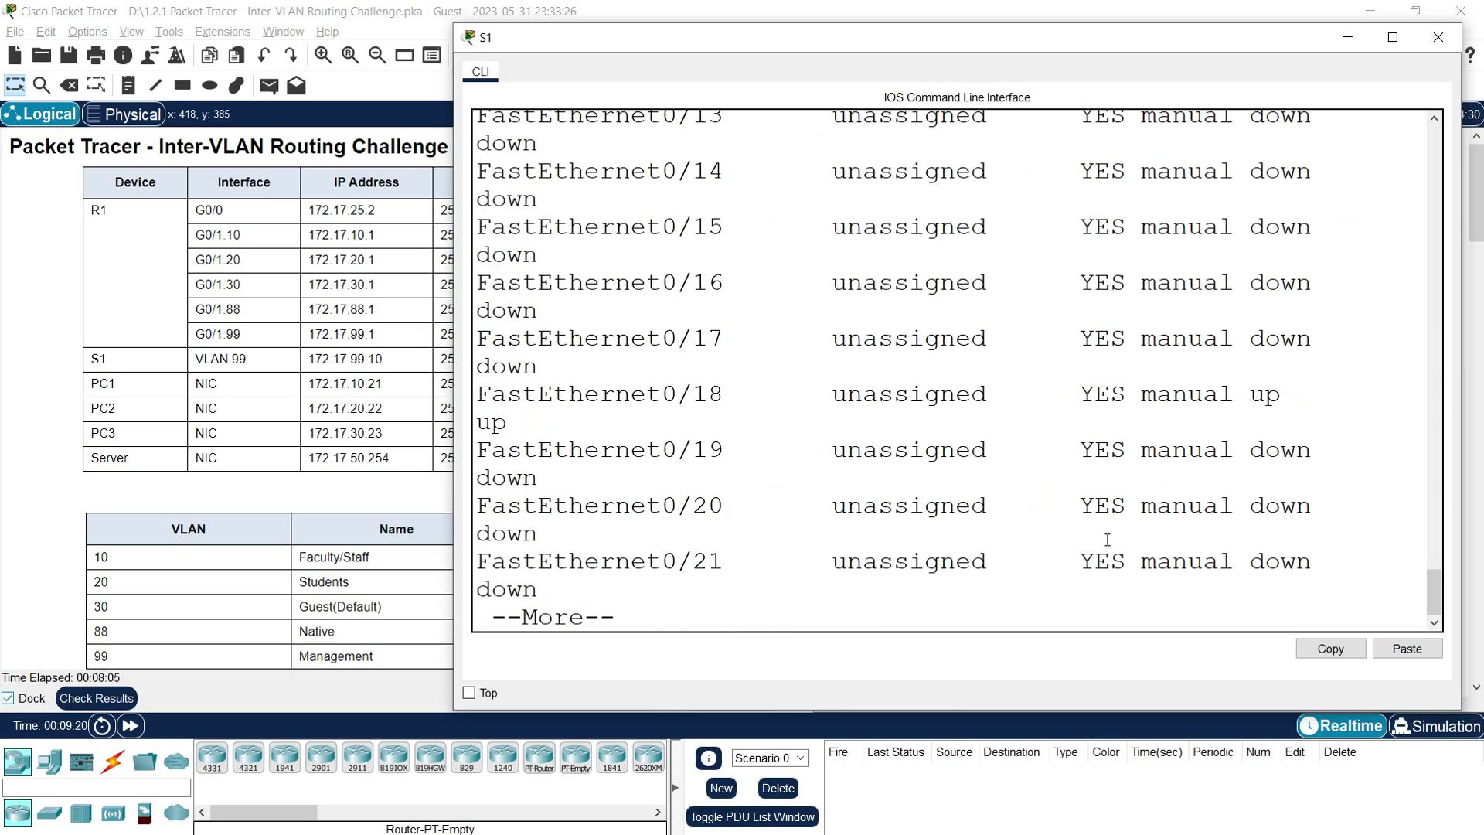
{"action": "key", "text": "space"}
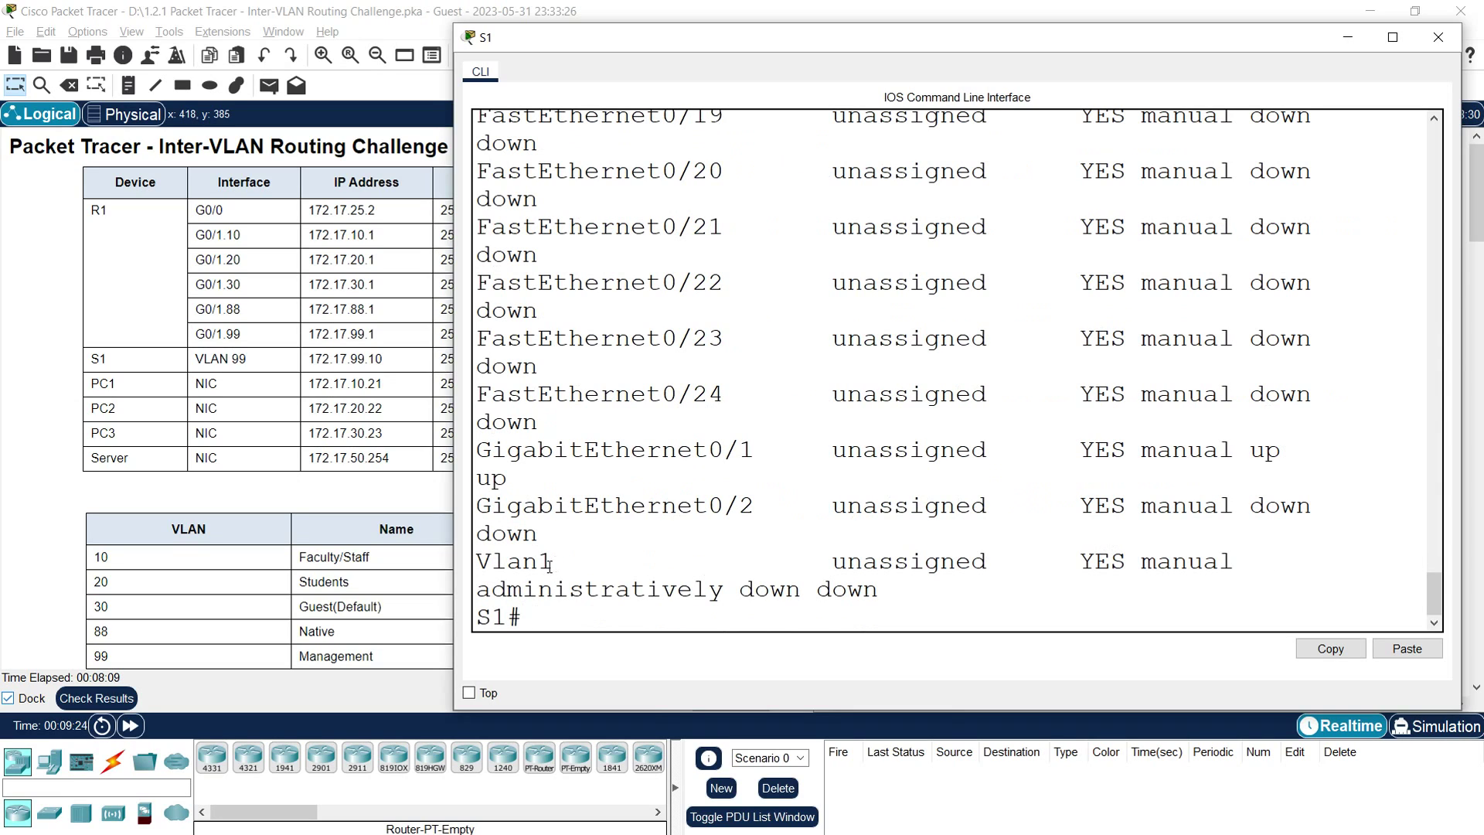
{"action": "left_click_drag", "start_coordinate": [477, 563], "coordinate": [553, 562]}
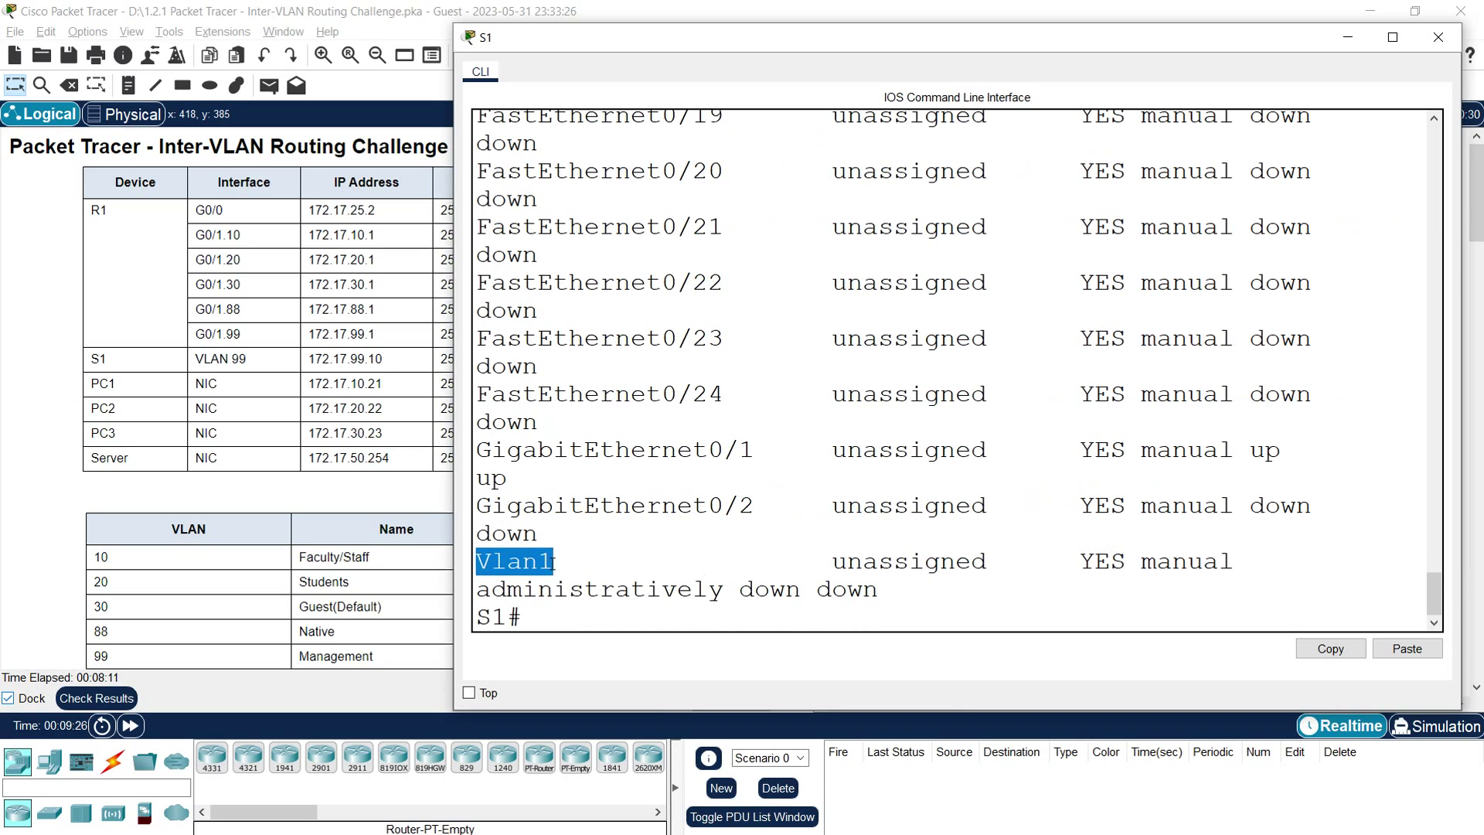
Assign IP address 172.17.99.10 255.255.255.0 to the VLAN 99 interface on switch S1
{"action": "left_click", "coordinate": [538, 600]}
{"action": "type", "text": "configure terminal"}
{"action": "key", "text": "Return"}
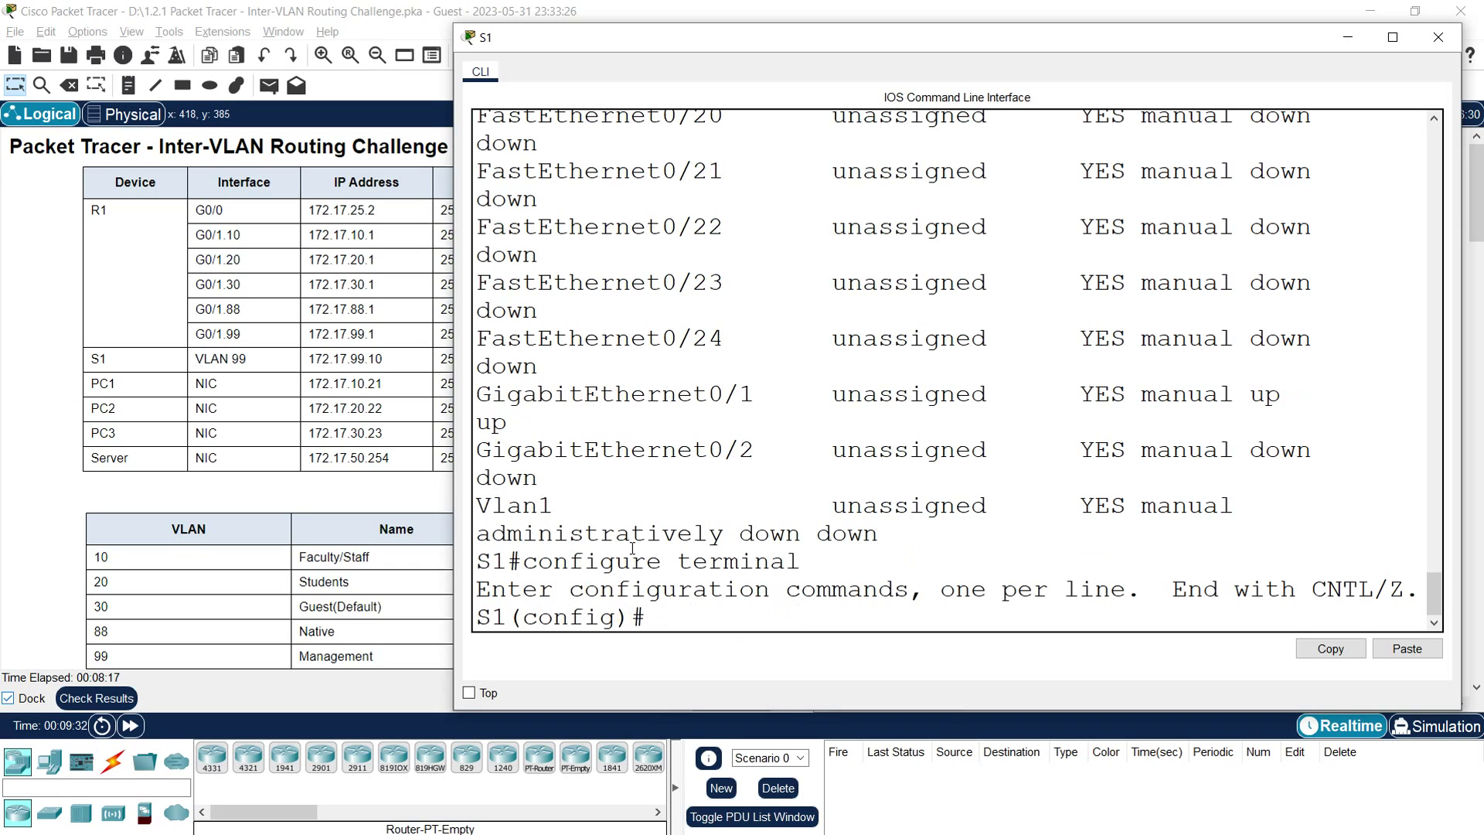
{"action": "type", "text": "interface vlan 99"}
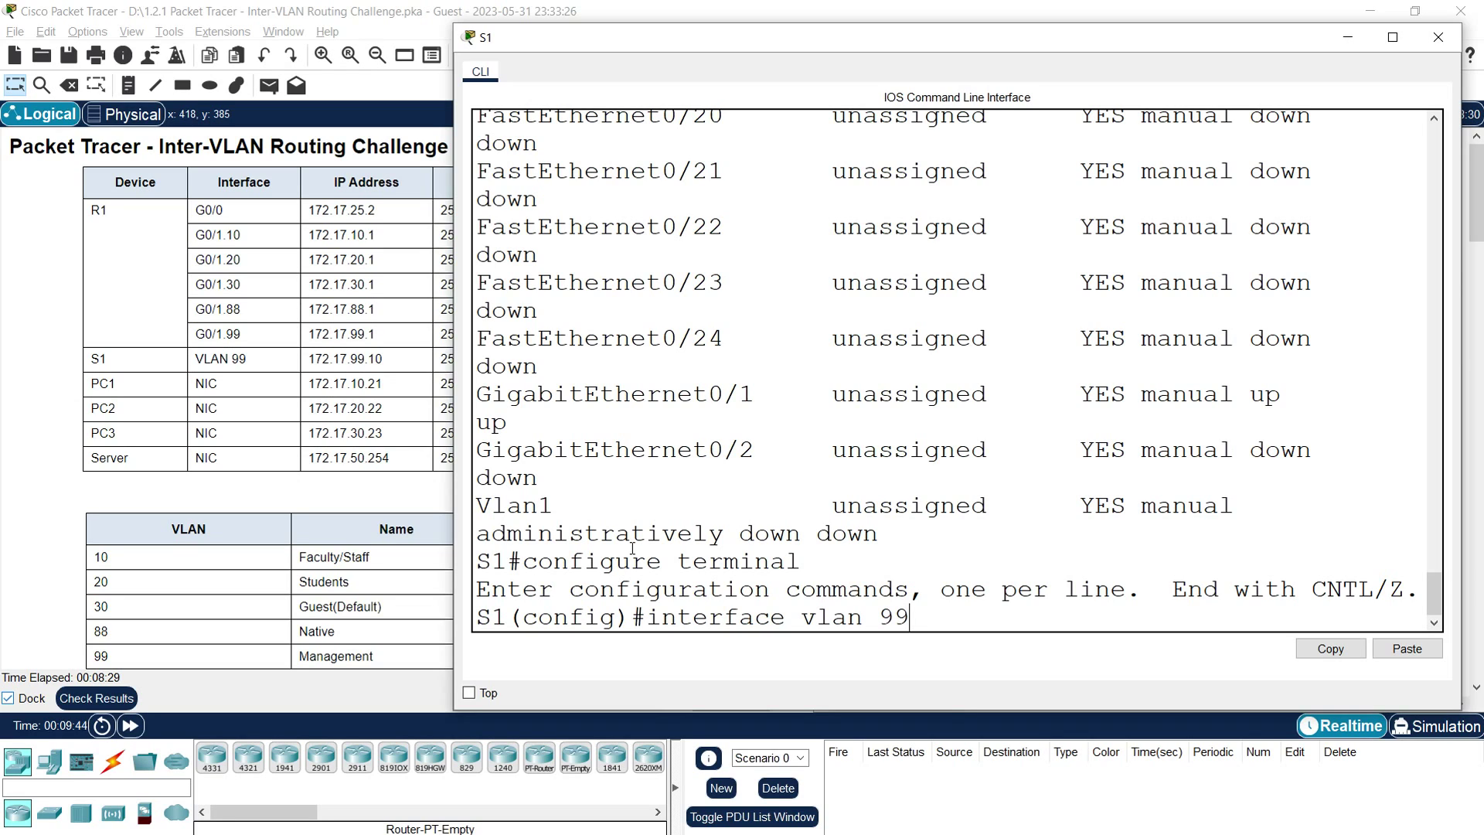
{"action": "key", "text": "Return"}
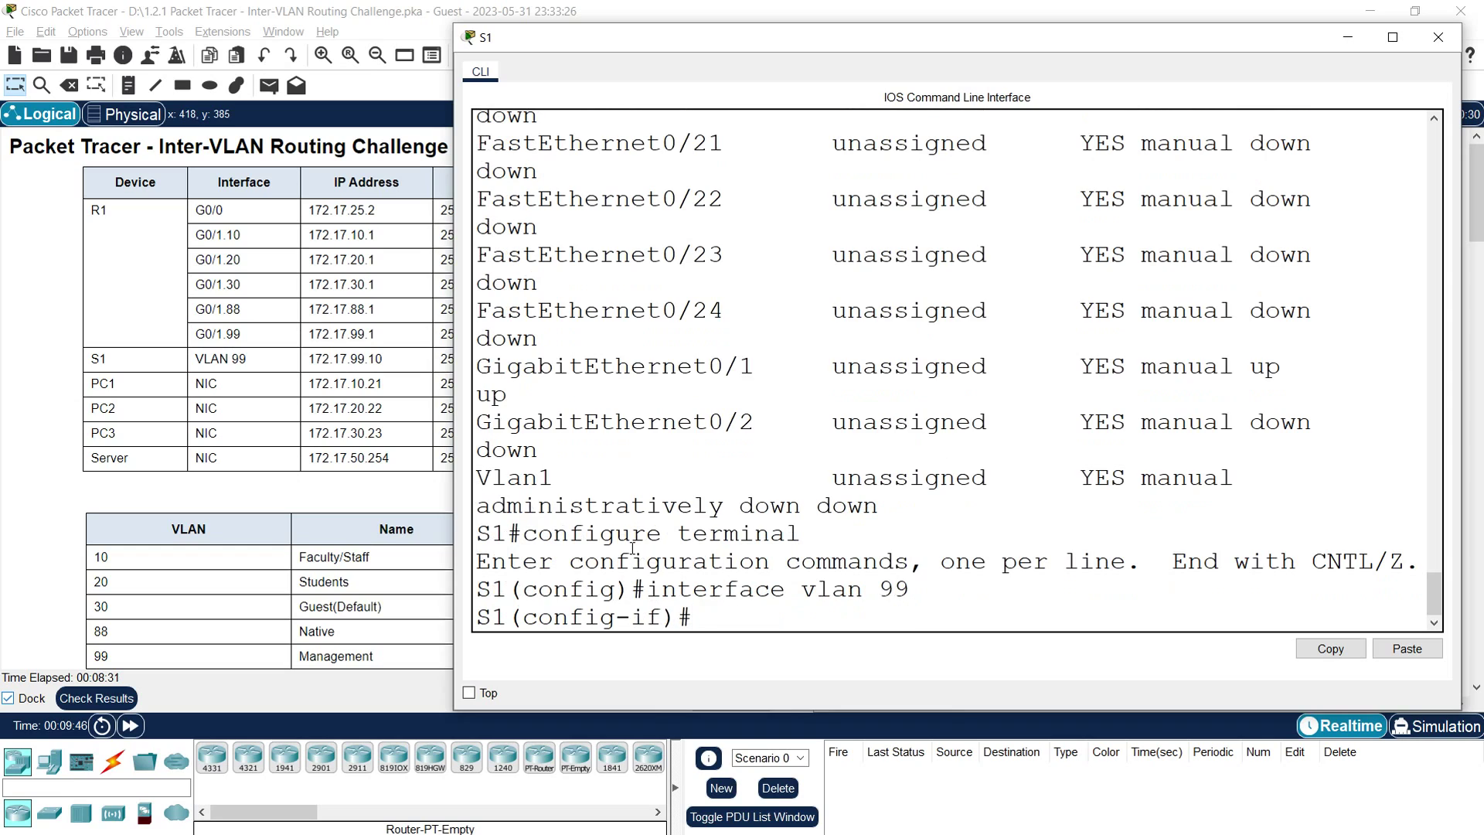
{"action": "type", "text": "ip address"}
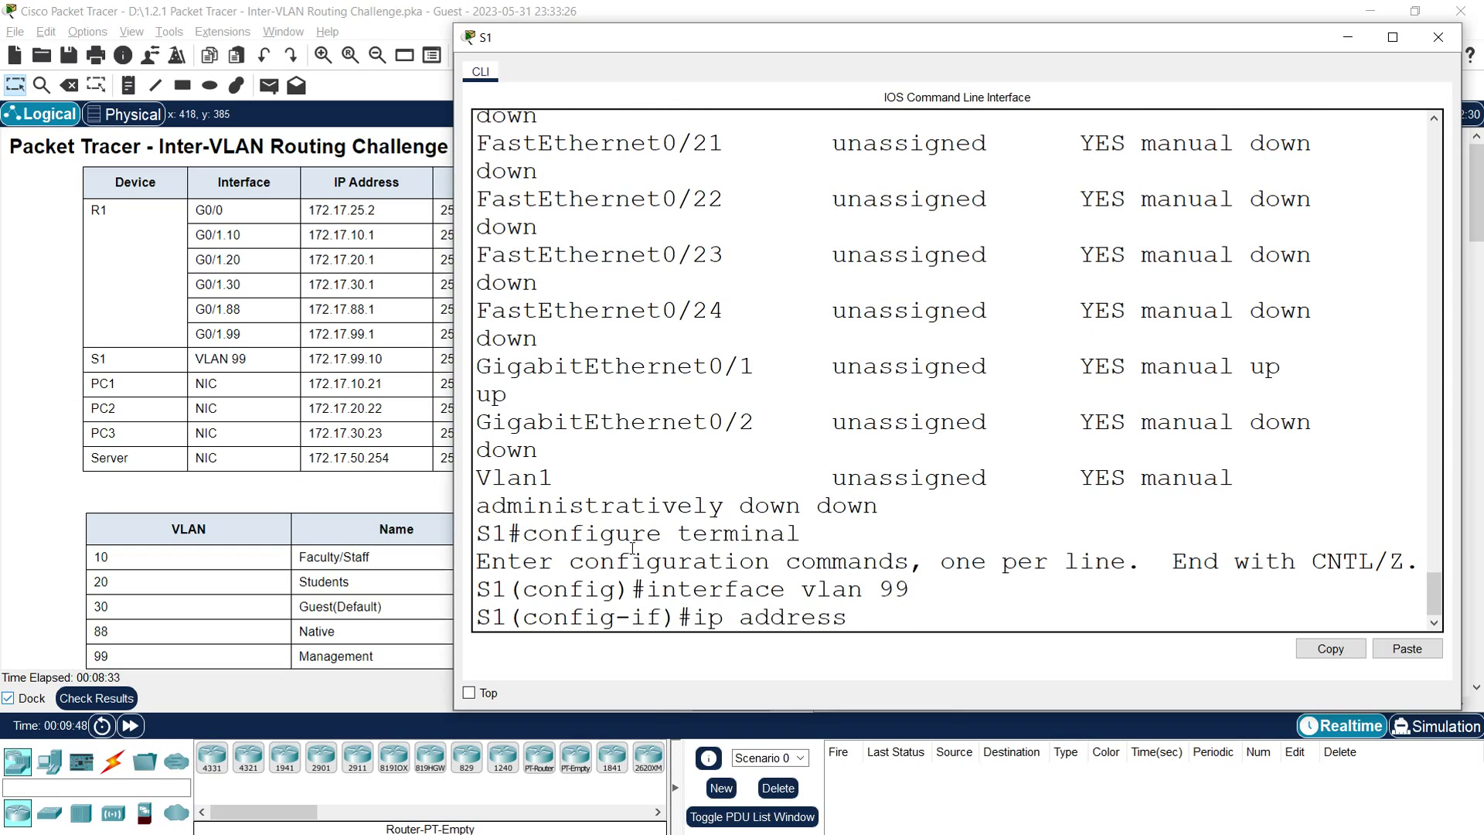
{"action": "type", "text": " 172.17.99.10 255."}
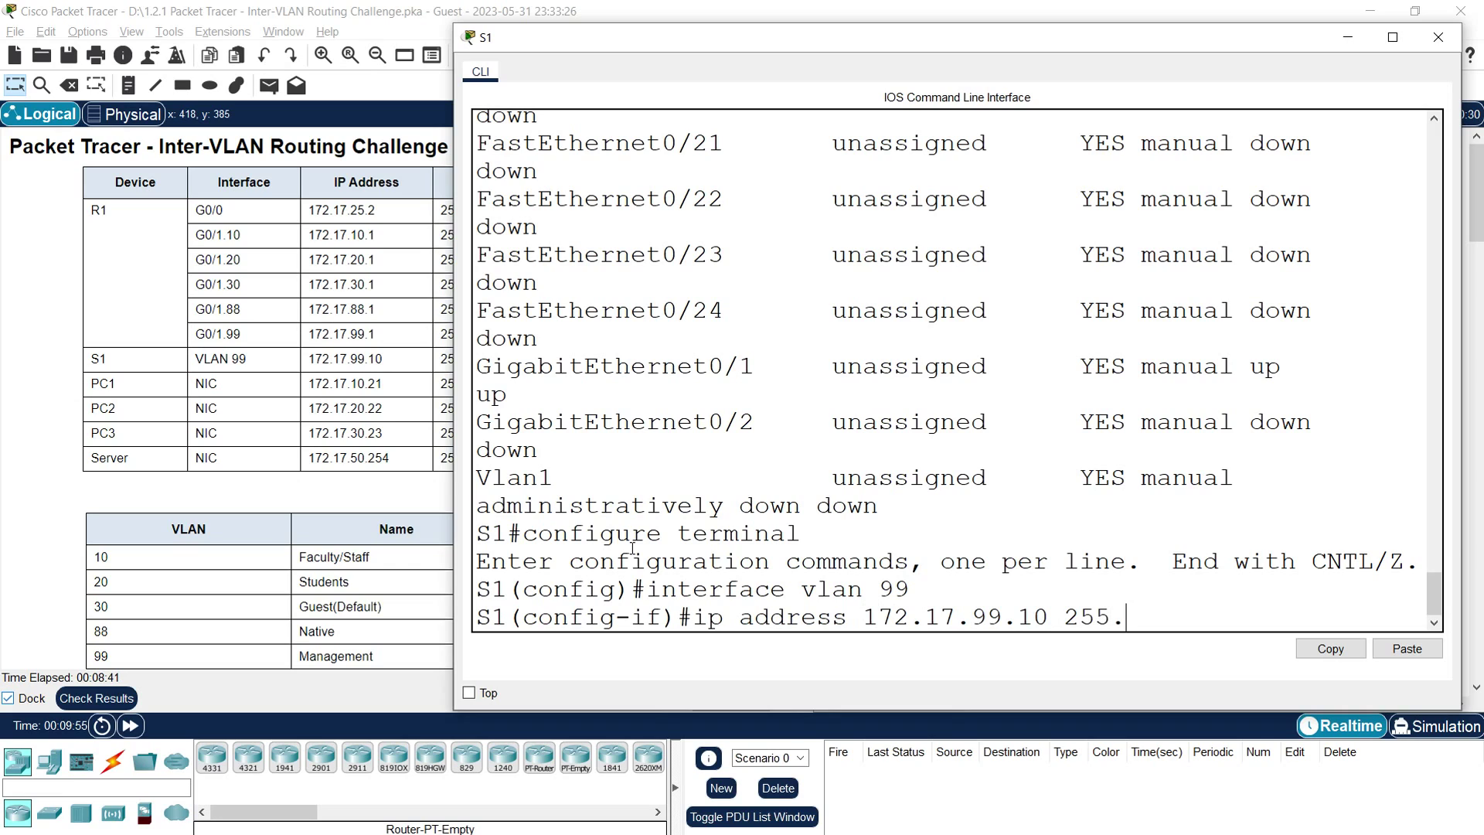
{"action": "type", "text": "255.255.0"}
{"action": "key", "text": "Return"}
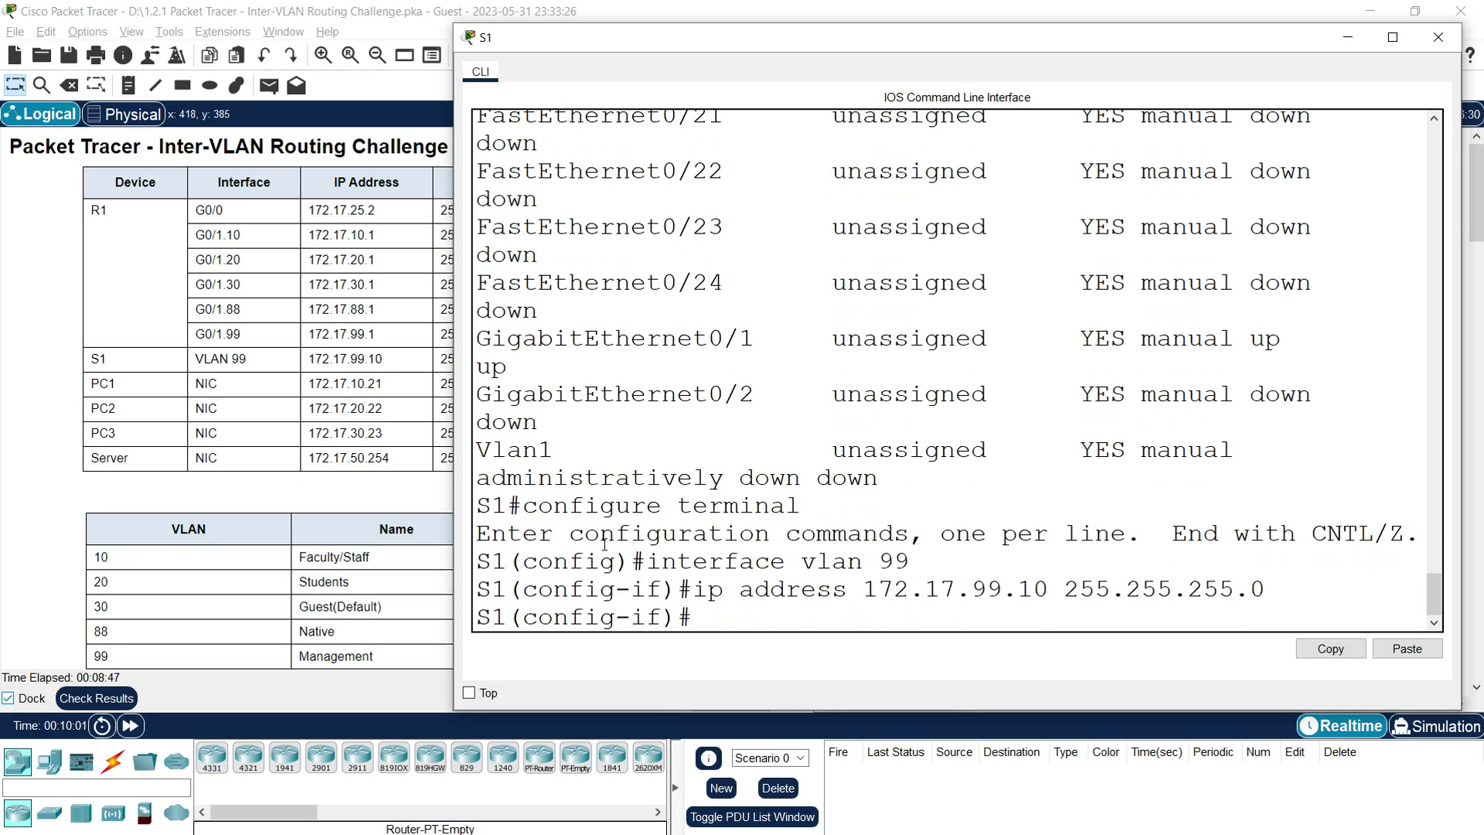
Check the gateway requirement in the instructions, set S1's default gateway to 172.17.99.1 and return to privileged EXEC mode
{"action": "left_click", "coordinate": [394, 427]}
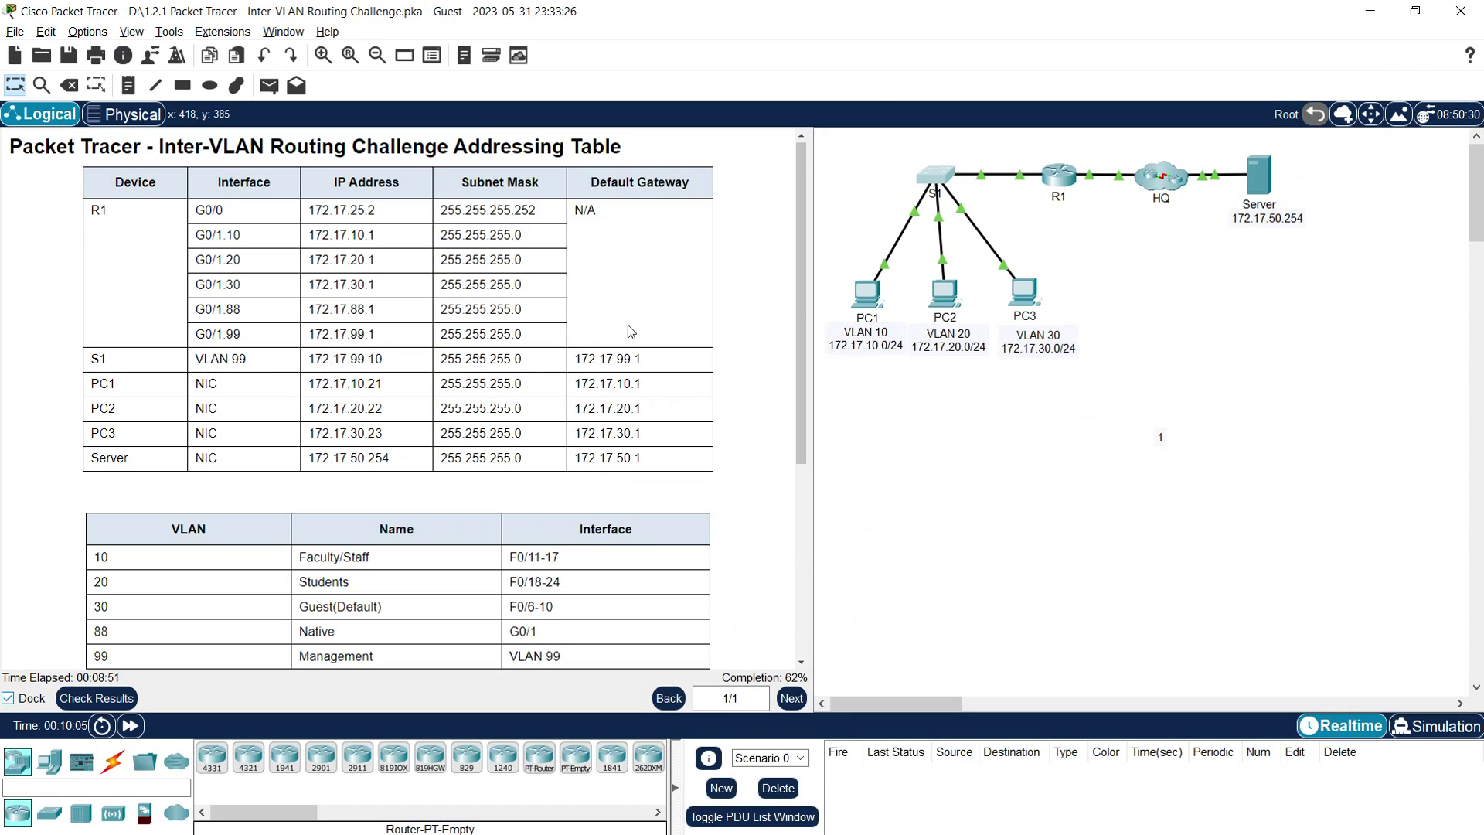
{"action": "left_click_drag", "start_coordinate": [801, 311], "coordinate": [796, 521]}
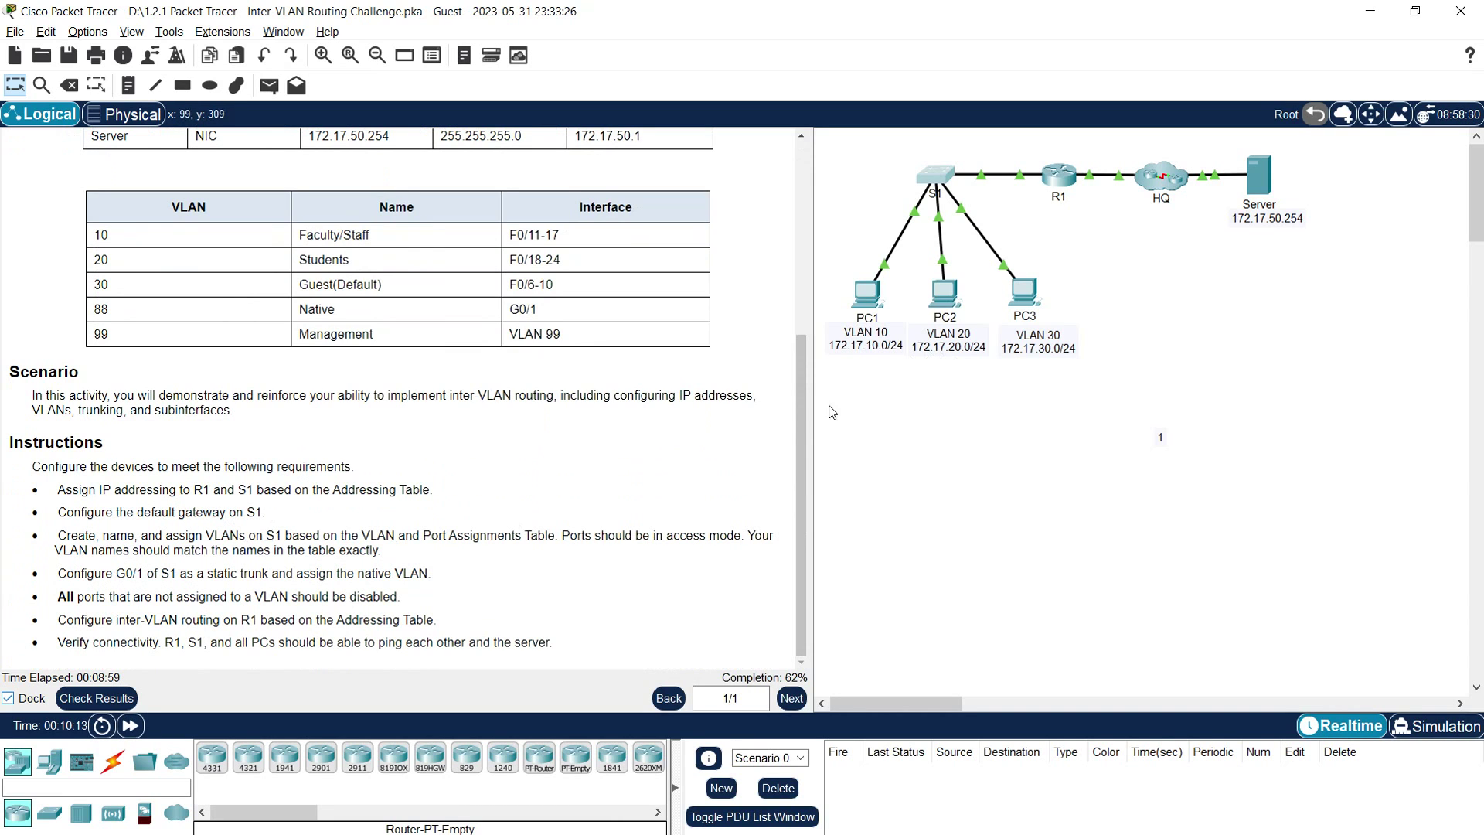
{"action": "left_click_drag", "start_coordinate": [800, 417], "coordinate": [801, 238]}
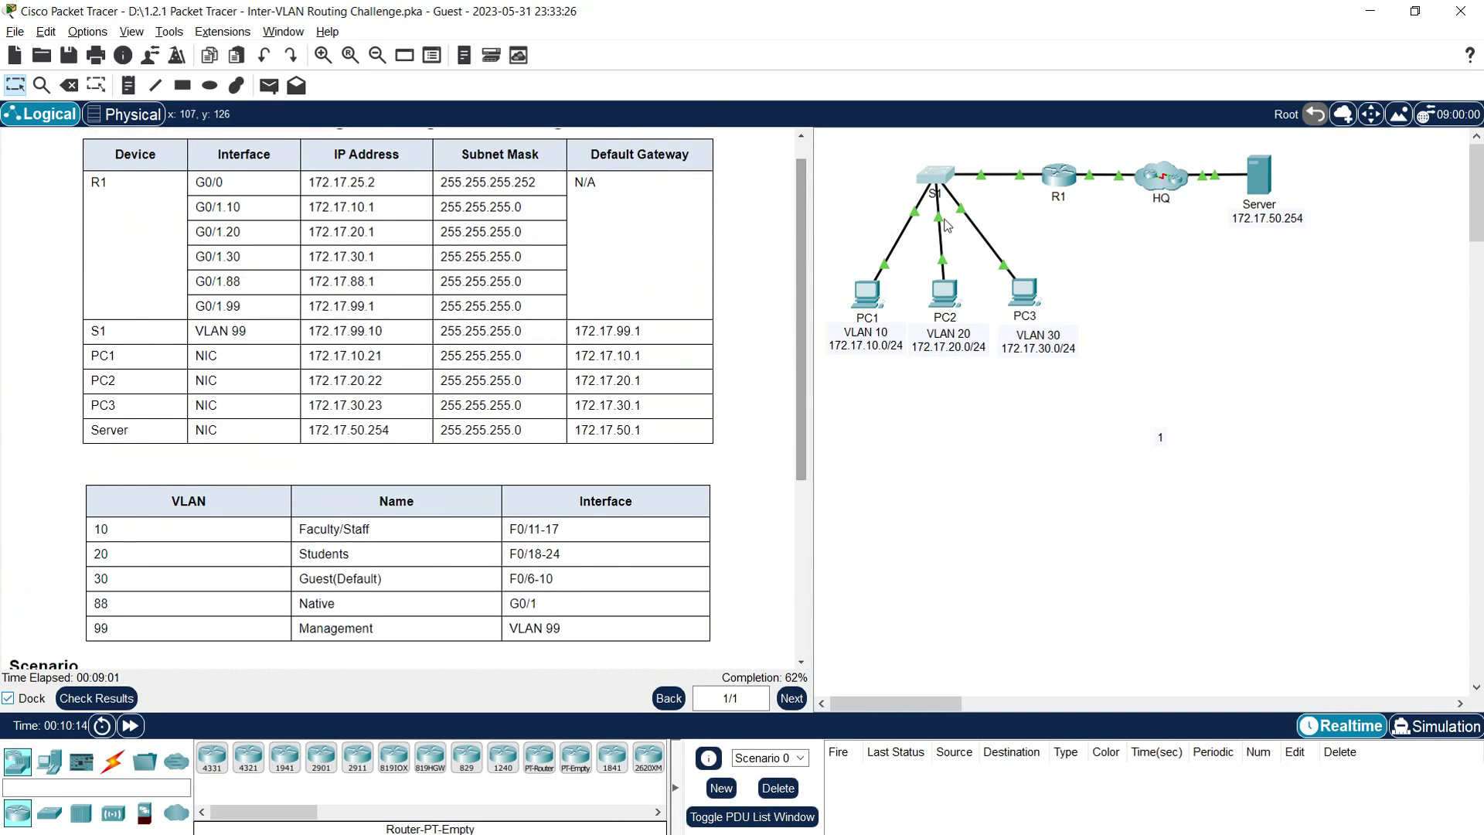
{"action": "left_click", "coordinate": [937, 180]}
{"action": "type", "text": "exit"}
{"action": "key", "text": "Return"}
{"action": "key", "text": "Return"}
{"action": "type", "text": "ip default-gateway 172"}
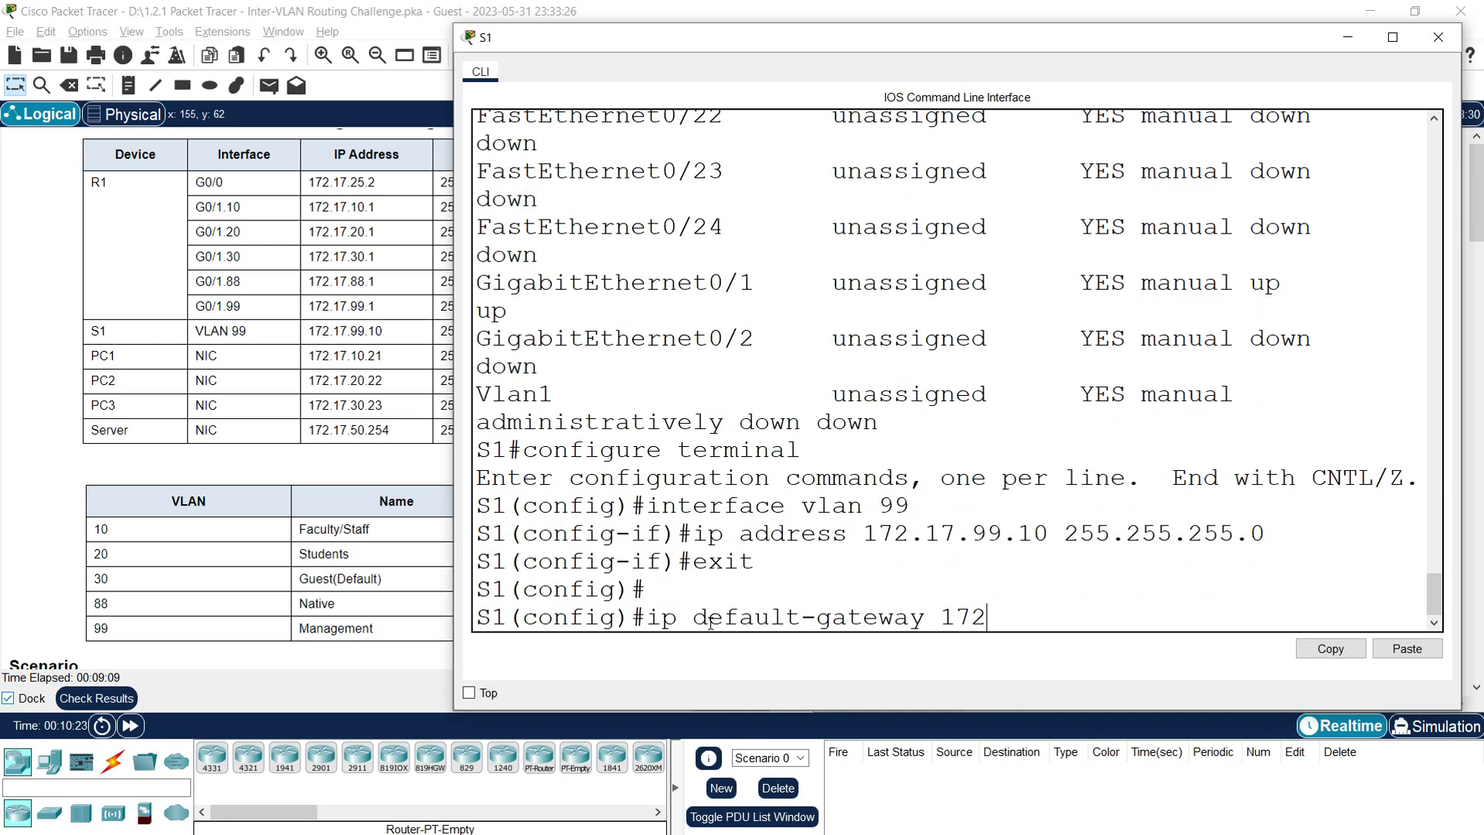
{"action": "type", "text": ".17.99.1"}
{"action": "key", "text": "Return"}
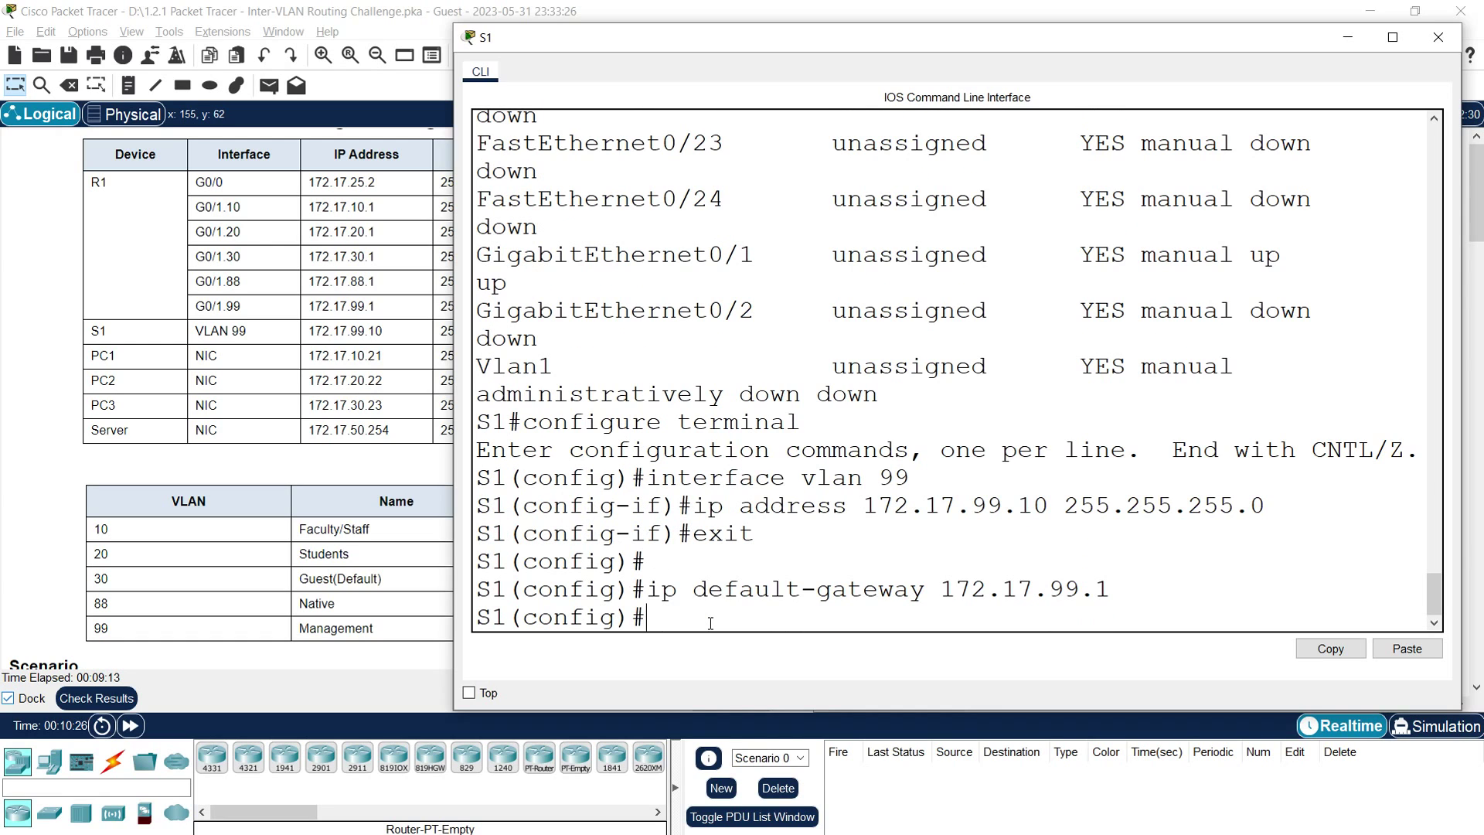
{"action": "type", "text": "exit"}
{"action": "key", "text": "Return"}
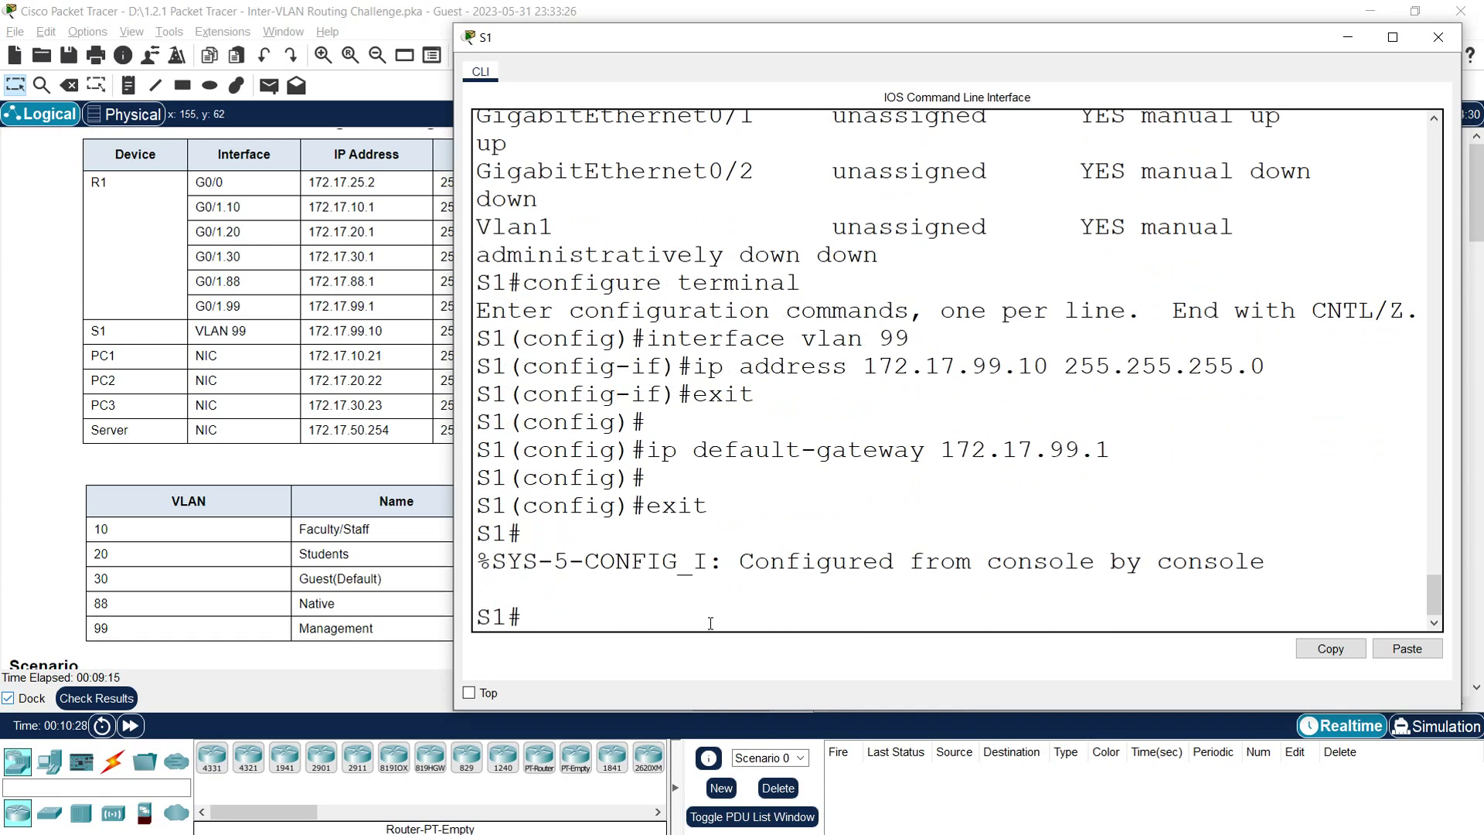
Display S1's brief IP interface summary in an enlarged console and examine the address and status of the Vlan99 entry
{"action": "type", "text": "show ip interface brief"}
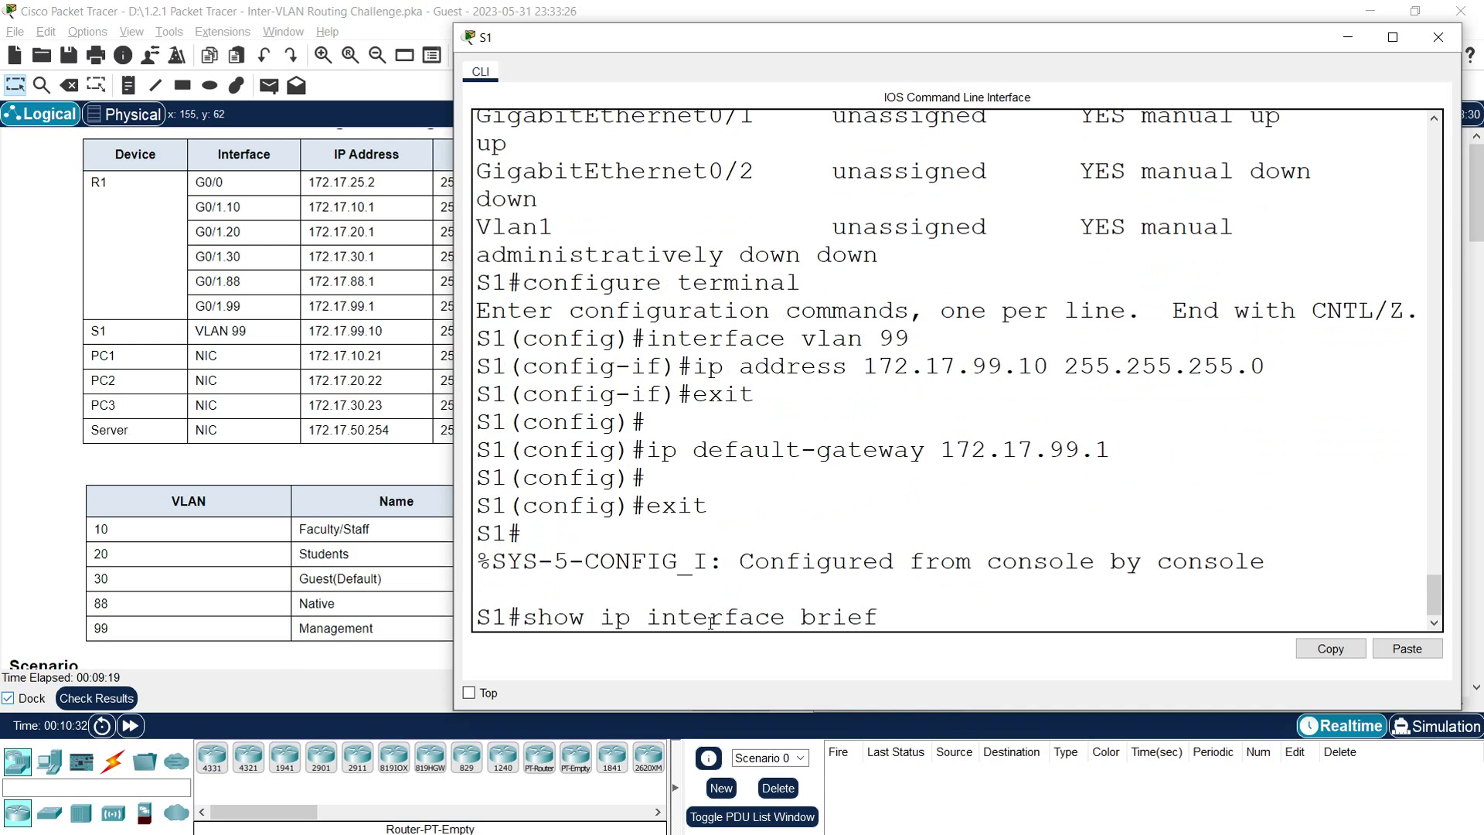
{"action": "key", "text": "Return"}
{"action": "key", "text": "space"}
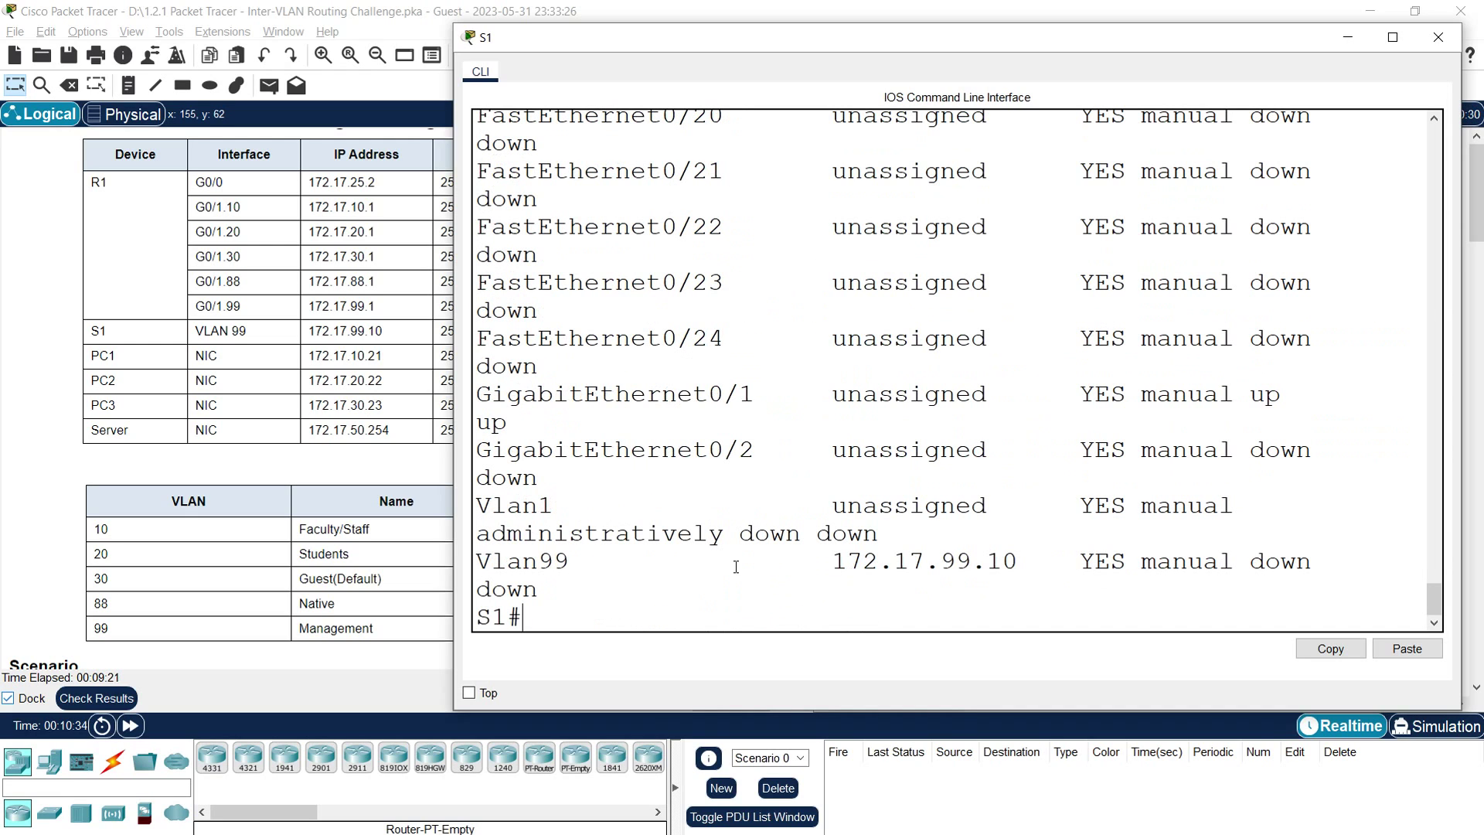
{"action": "left_click", "coordinate": [1393, 37]}
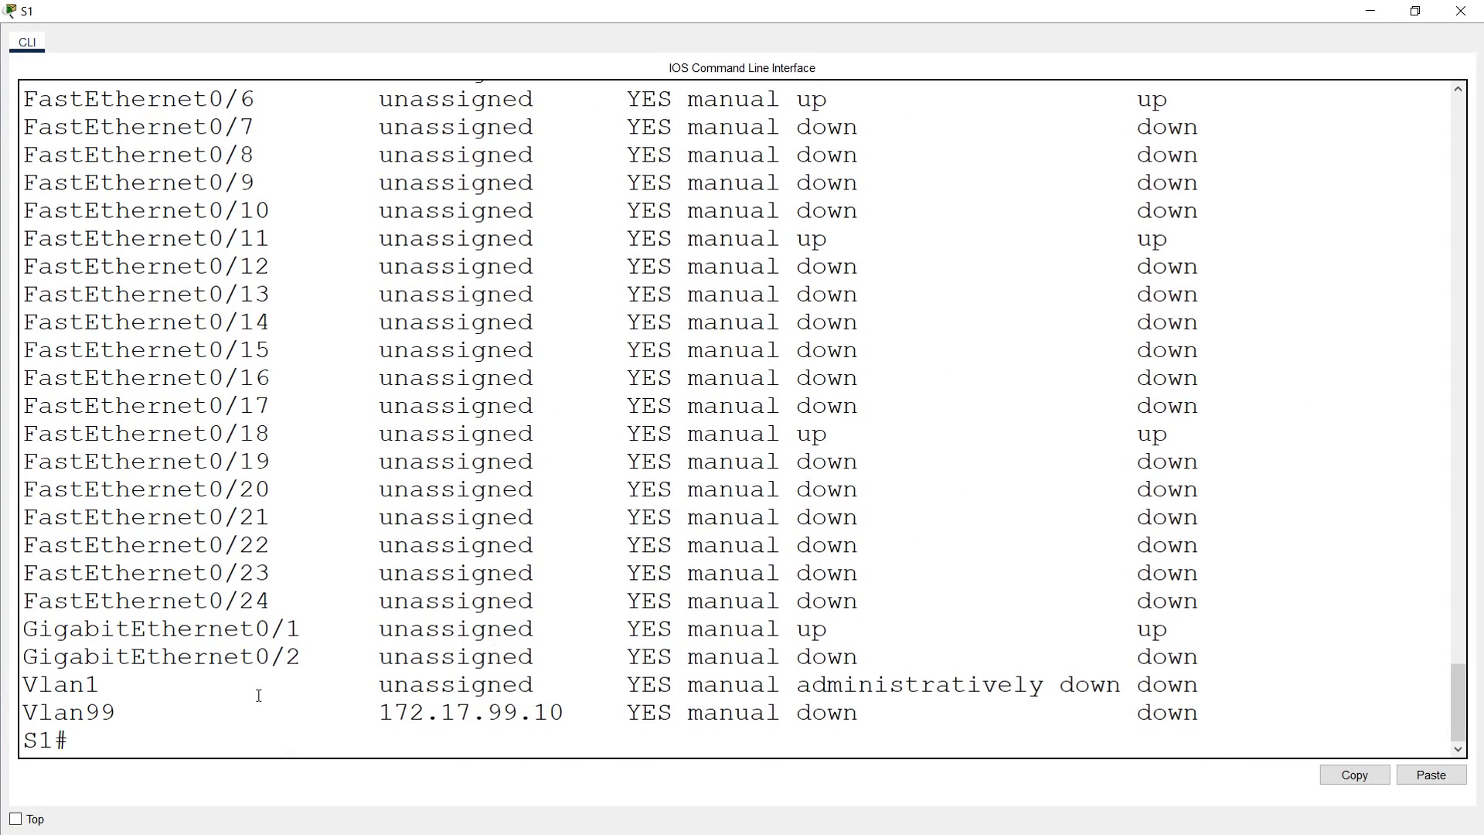
{"action": "left_click_drag", "start_coordinate": [25, 725], "coordinate": [132, 715]}
{"action": "left_click_drag", "start_coordinate": [363, 712], "coordinate": [606, 712]}
{"action": "left_click_drag", "start_coordinate": [781, 712], "coordinate": [859, 712]}
{"action": "left_click_drag", "start_coordinate": [1095, 722], "coordinate": [1203, 713]}
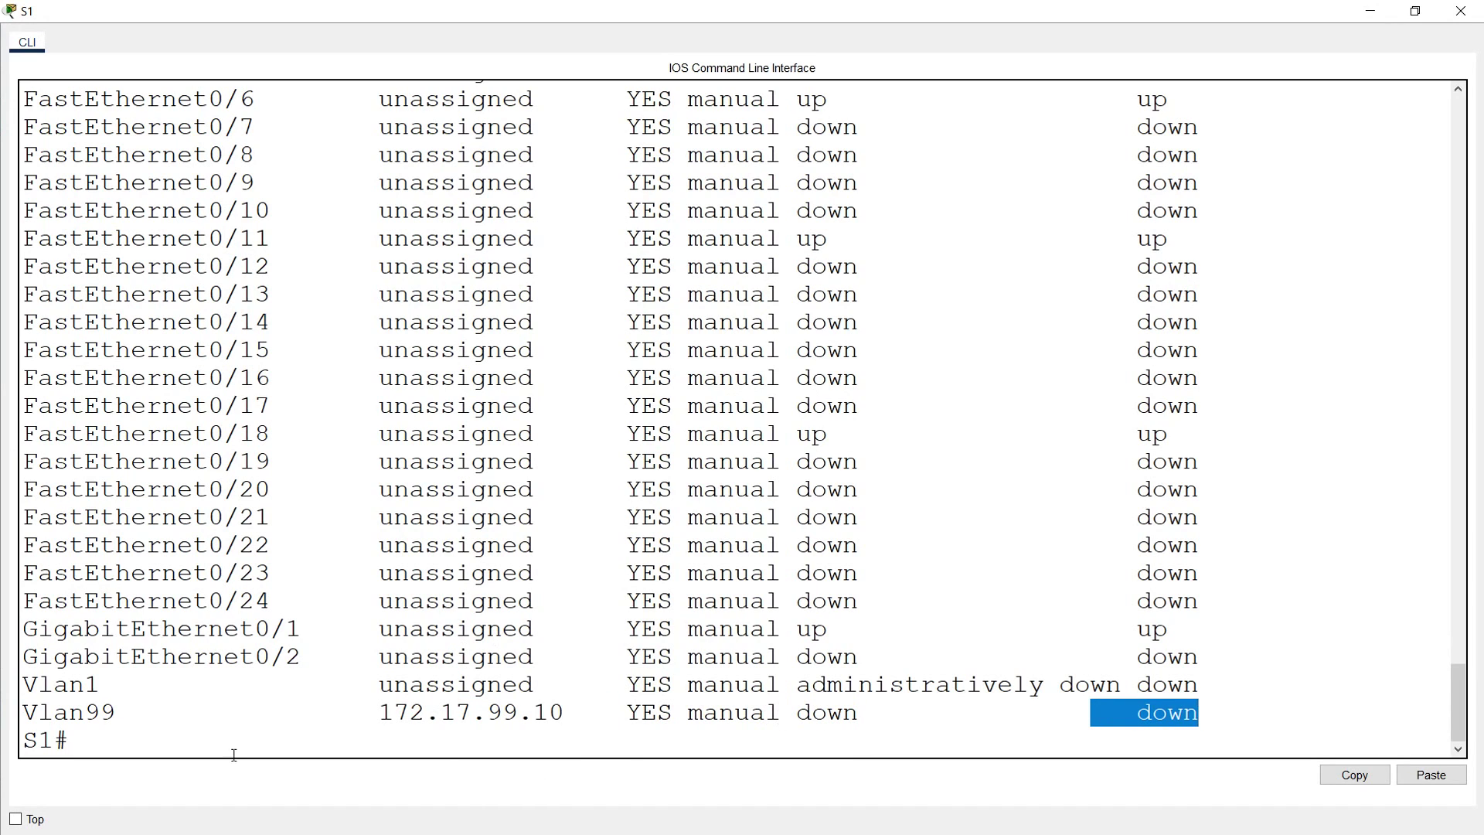
{"action": "mouse_move", "coordinate": [99, 713]}
{"action": "left_mouse_down"}
{"action": "mouse_move", "coordinate": [133, 713]}
{"action": "mouse_move", "coordinate": [101, 713]}
{"action": "left_mouse_up"}
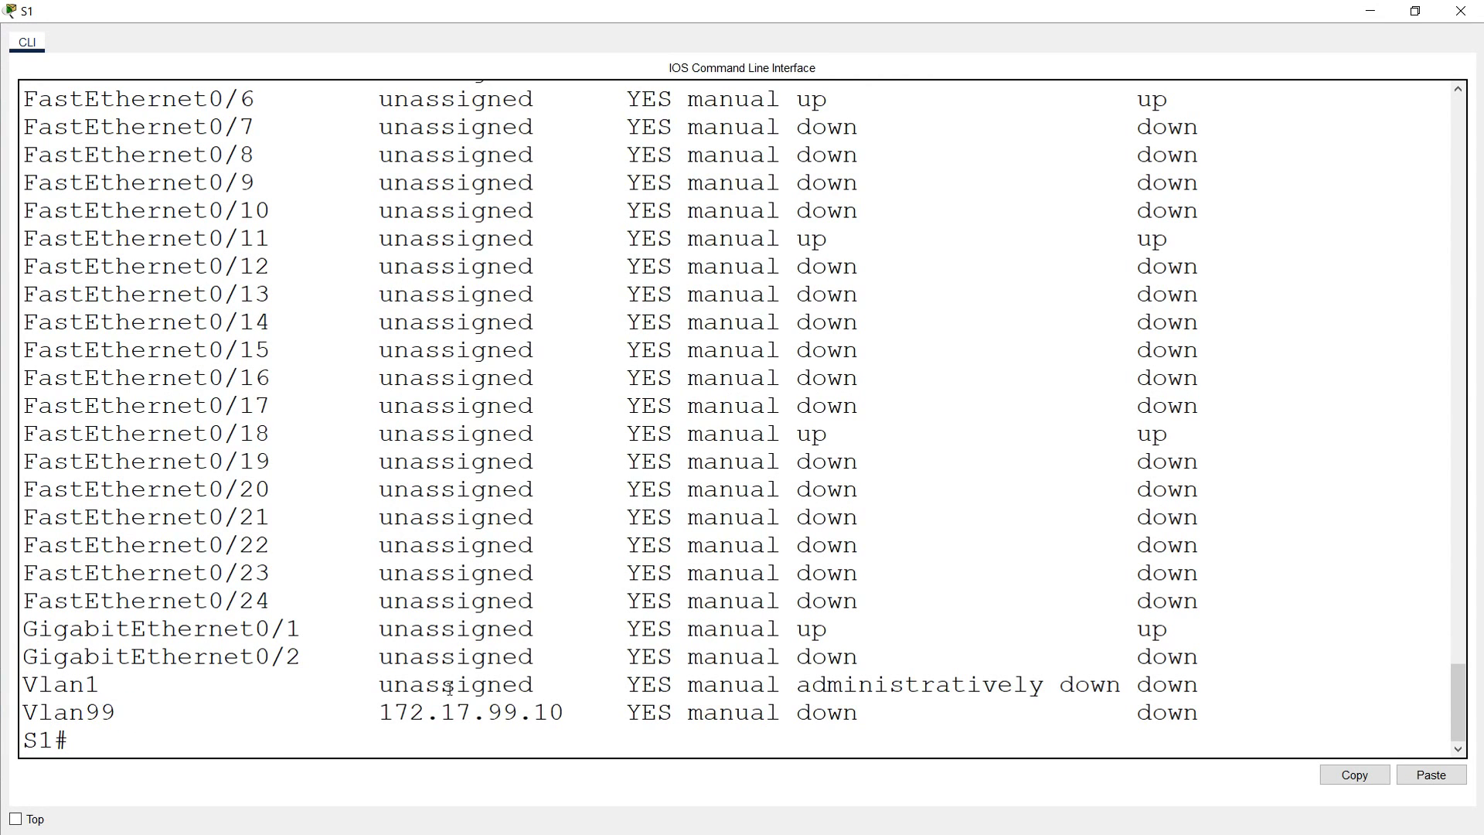
Bring the VLAN assignment table into view and reopen S1's command line in a widened window beside it
{"action": "left_click", "coordinate": [1461, 11]}
{"action": "left_click_drag", "start_coordinate": [806, 400], "coordinate": [749, 626]}
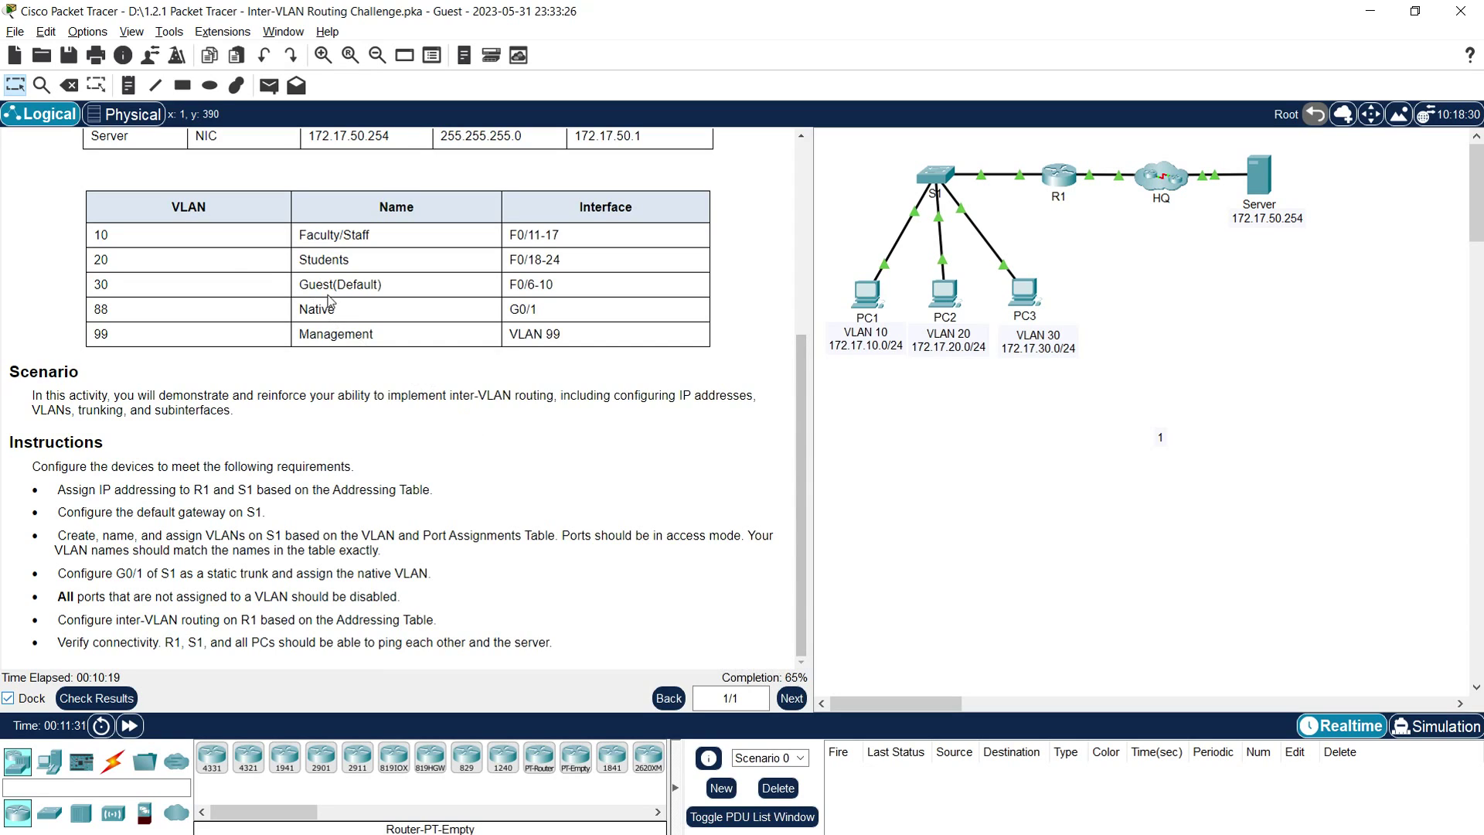
{"action": "left_click_drag", "start_coordinate": [805, 442], "coordinate": [795, 336]}
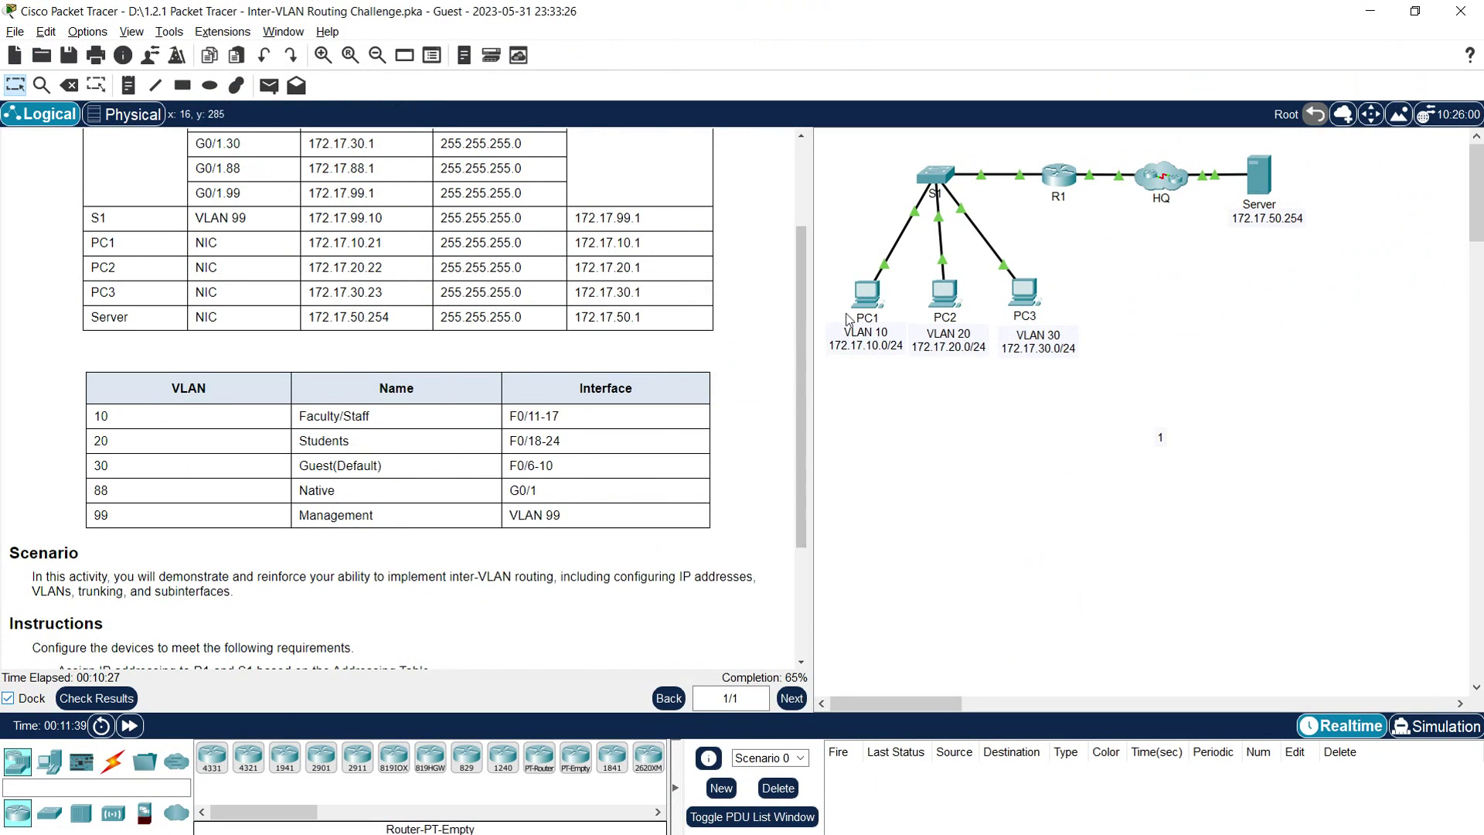
{"action": "left_click", "coordinate": [937, 177]}
{"action": "left_click_drag", "start_coordinate": [740, 175], "coordinate": [726, 91]}
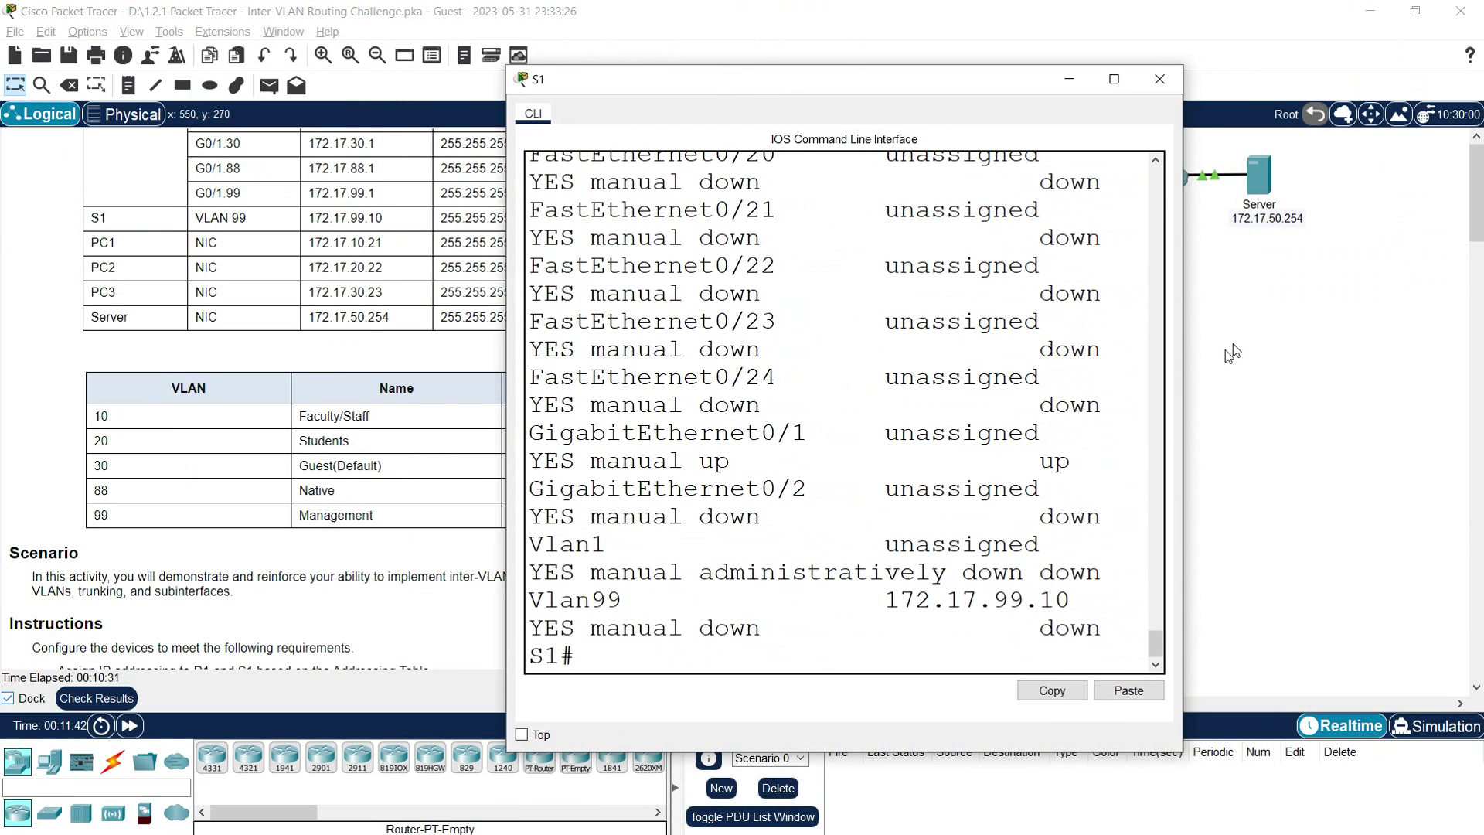
{"action": "left_click_drag", "start_coordinate": [1183, 370], "coordinate": [1458, 371]}
Enter global configuration mode on S1 and create VLAN 10 with the name Faculty/Staff
{"action": "type", "text": "conf"}
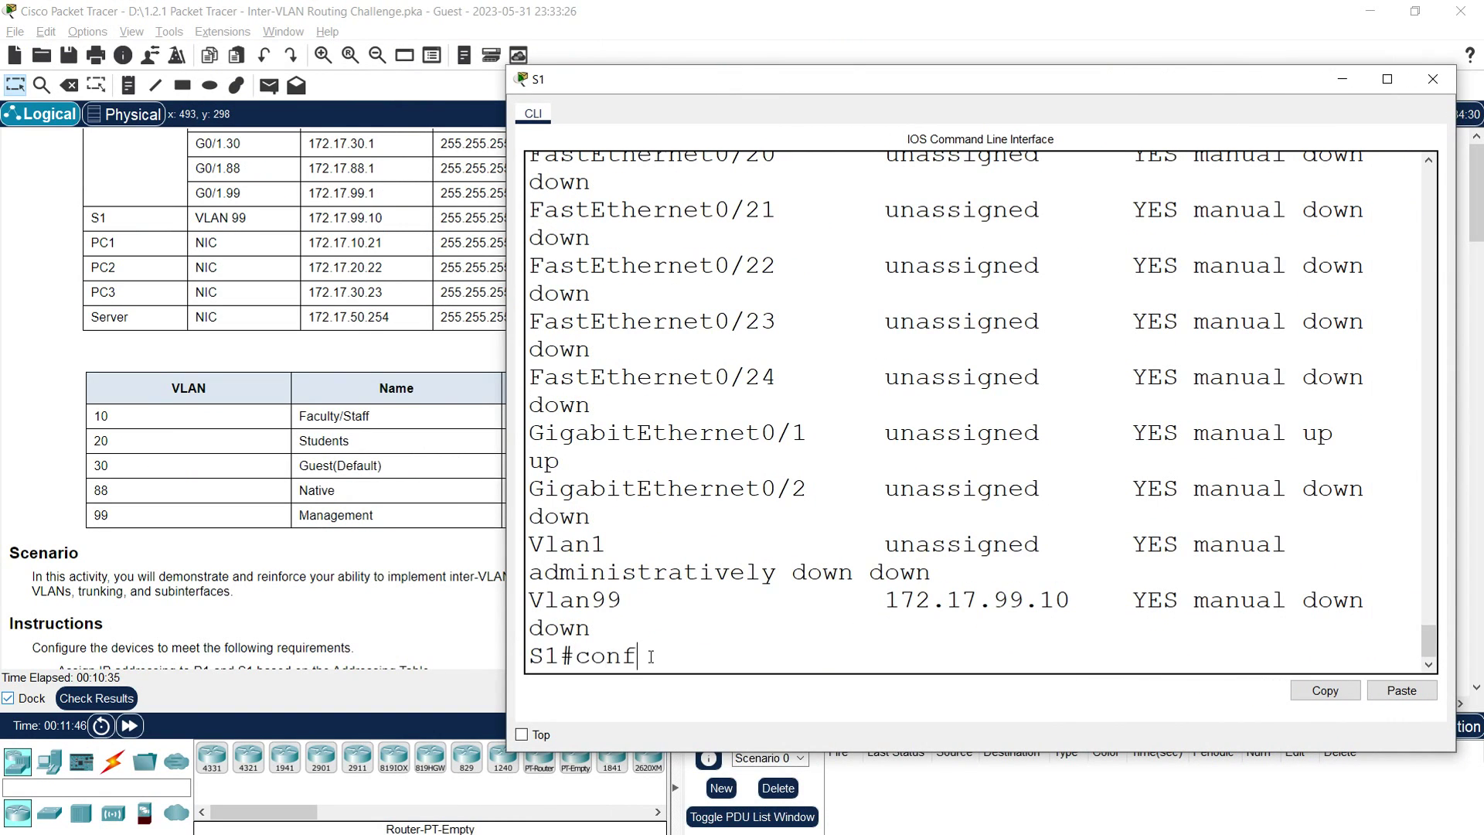
{"action": "type", "text": "igure terminal"}
{"action": "key", "text": "Return"}
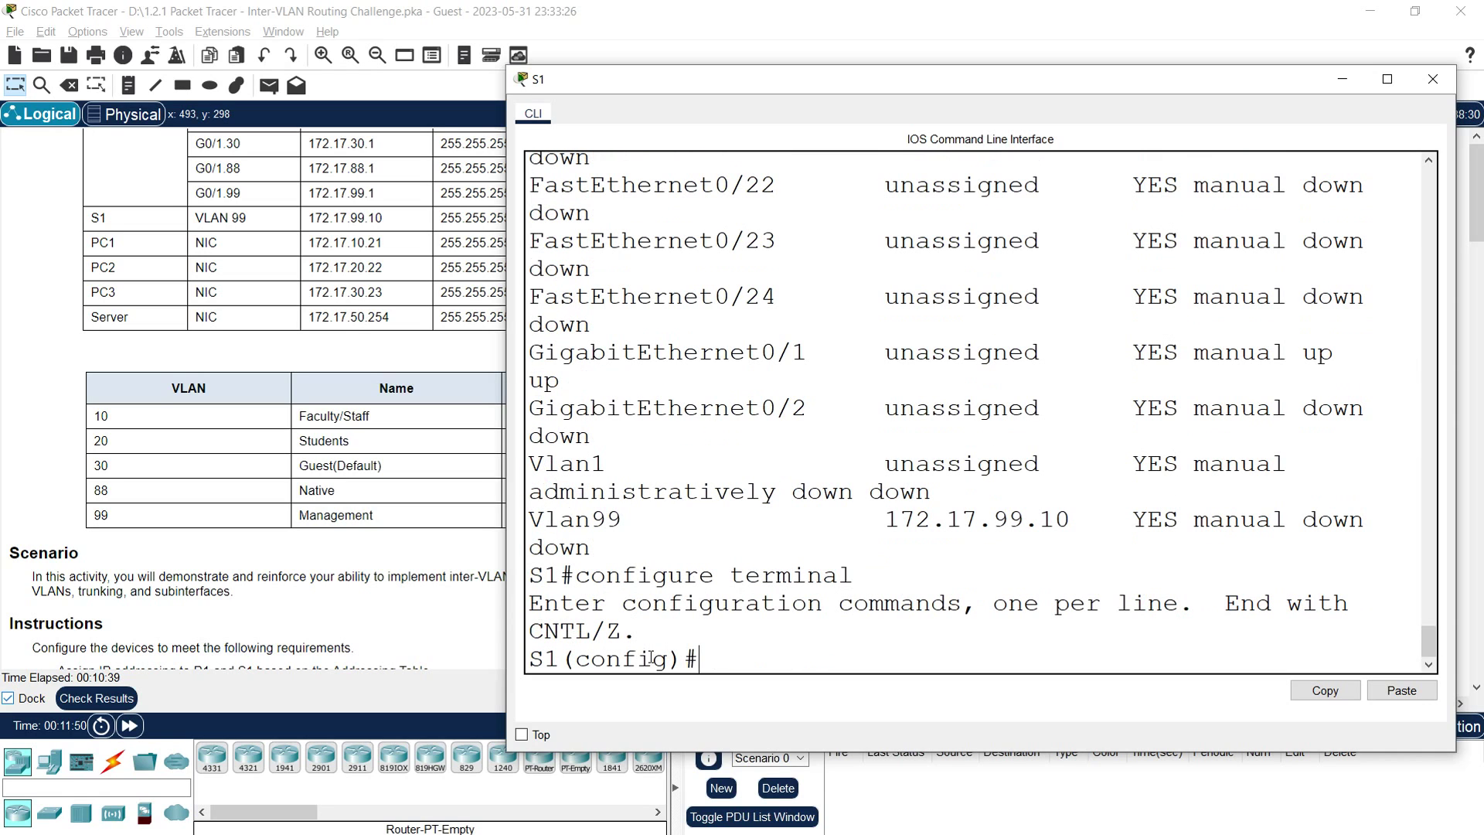
{"action": "type", "text": "vlan 10"}
{"action": "key", "text": "Return"}
{"action": "type", "text": "name F"}
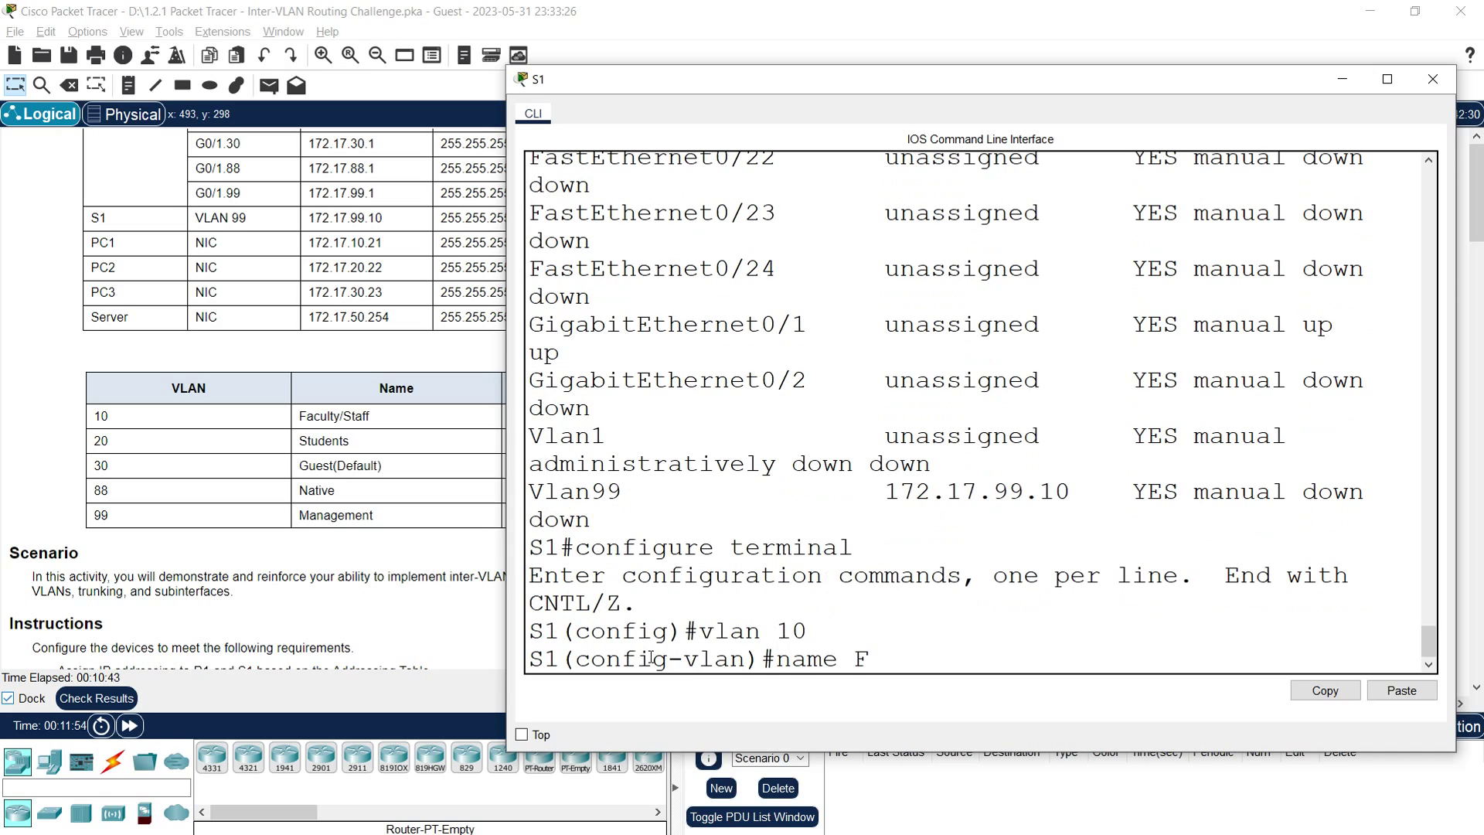
{"action": "type", "text": "aculty/Staff"}
{"action": "key", "text": "Return"}
Create VLAN 20 on S1 and name it Students
{"action": "type", "text": "vlan 20"}
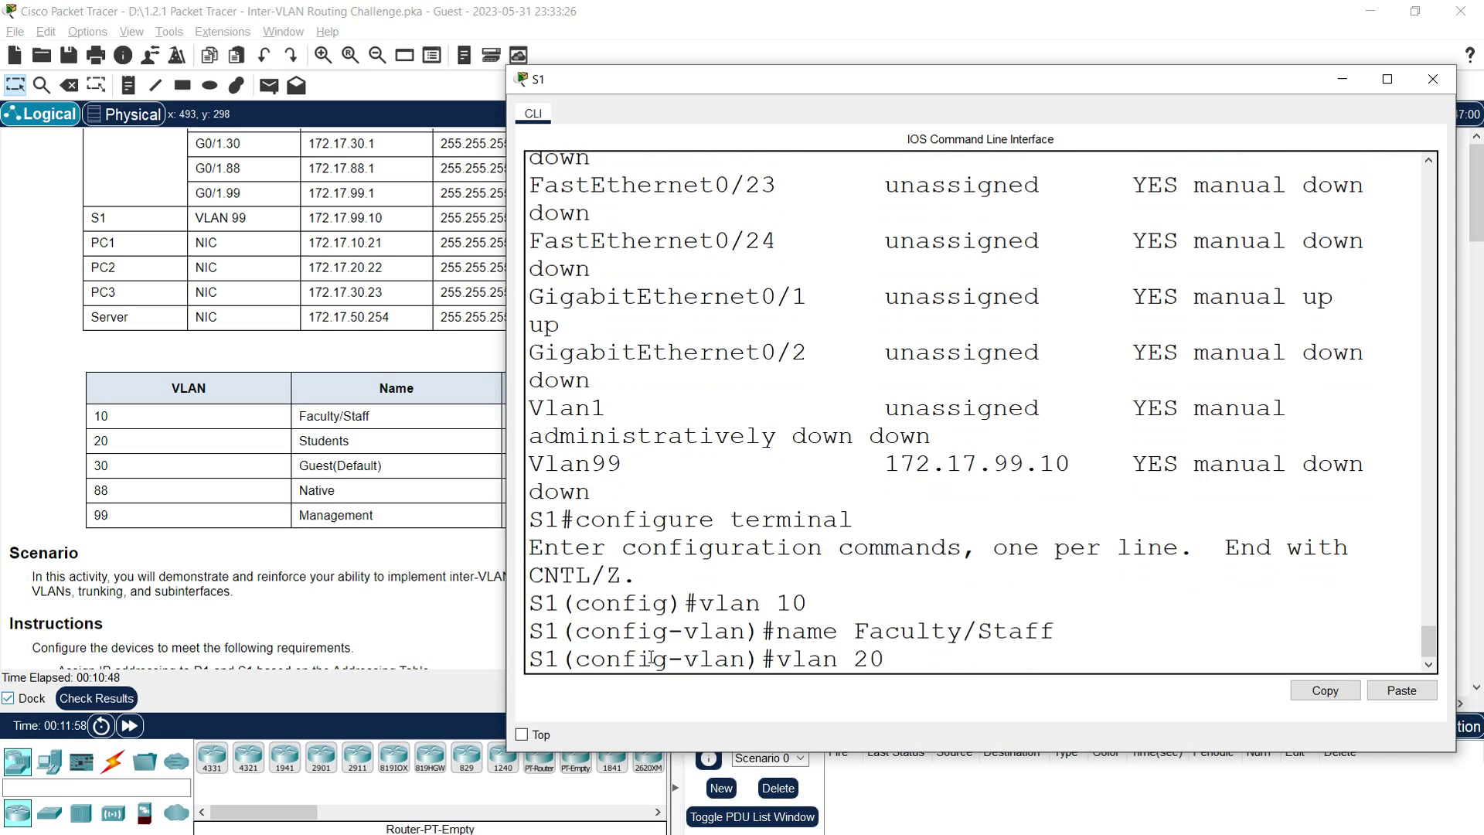
{"action": "key", "text": "Return"}
{"action": "type", "text": "name "}
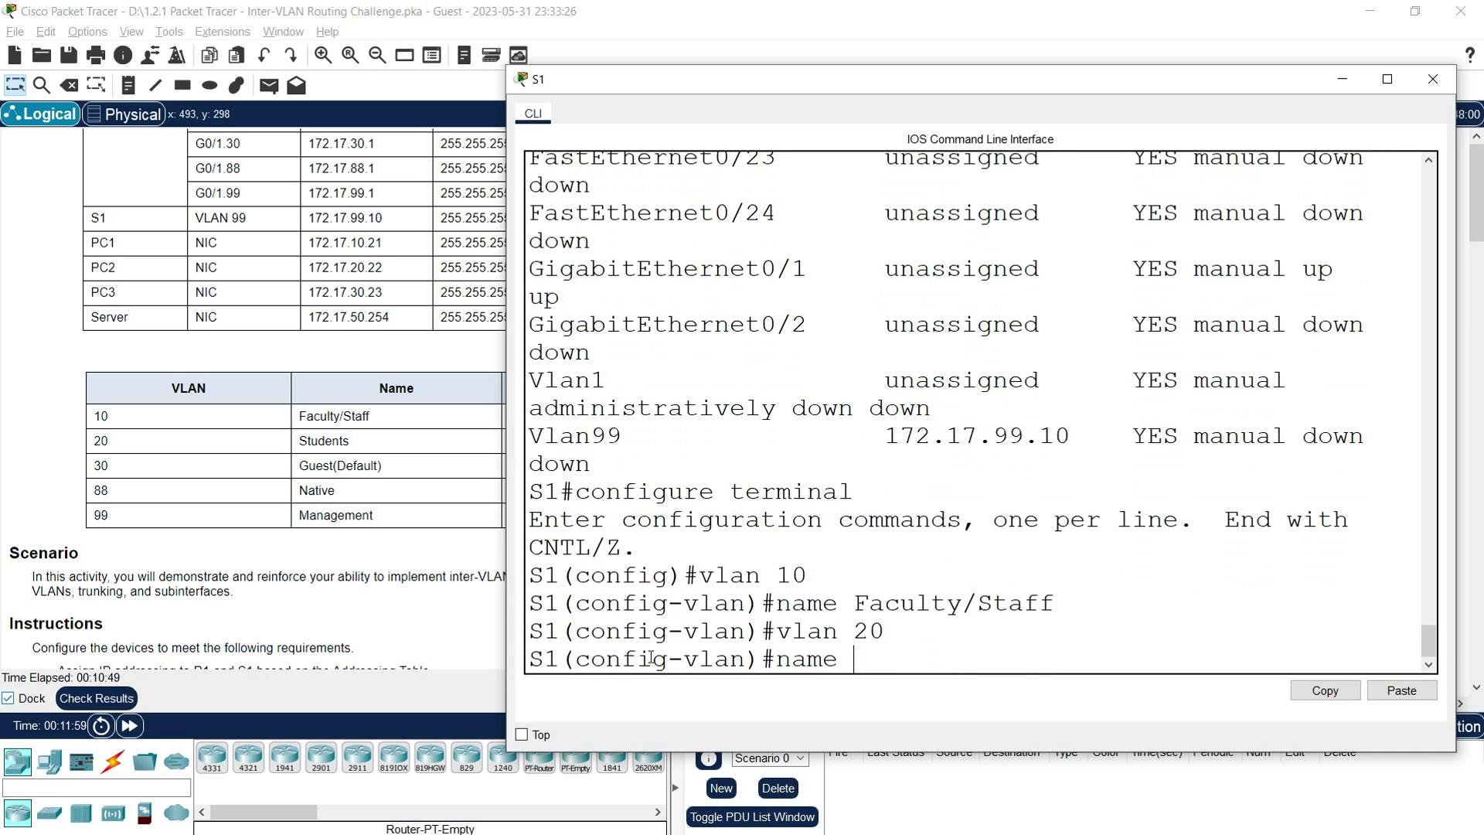
{"action": "type", "text": "Students"}
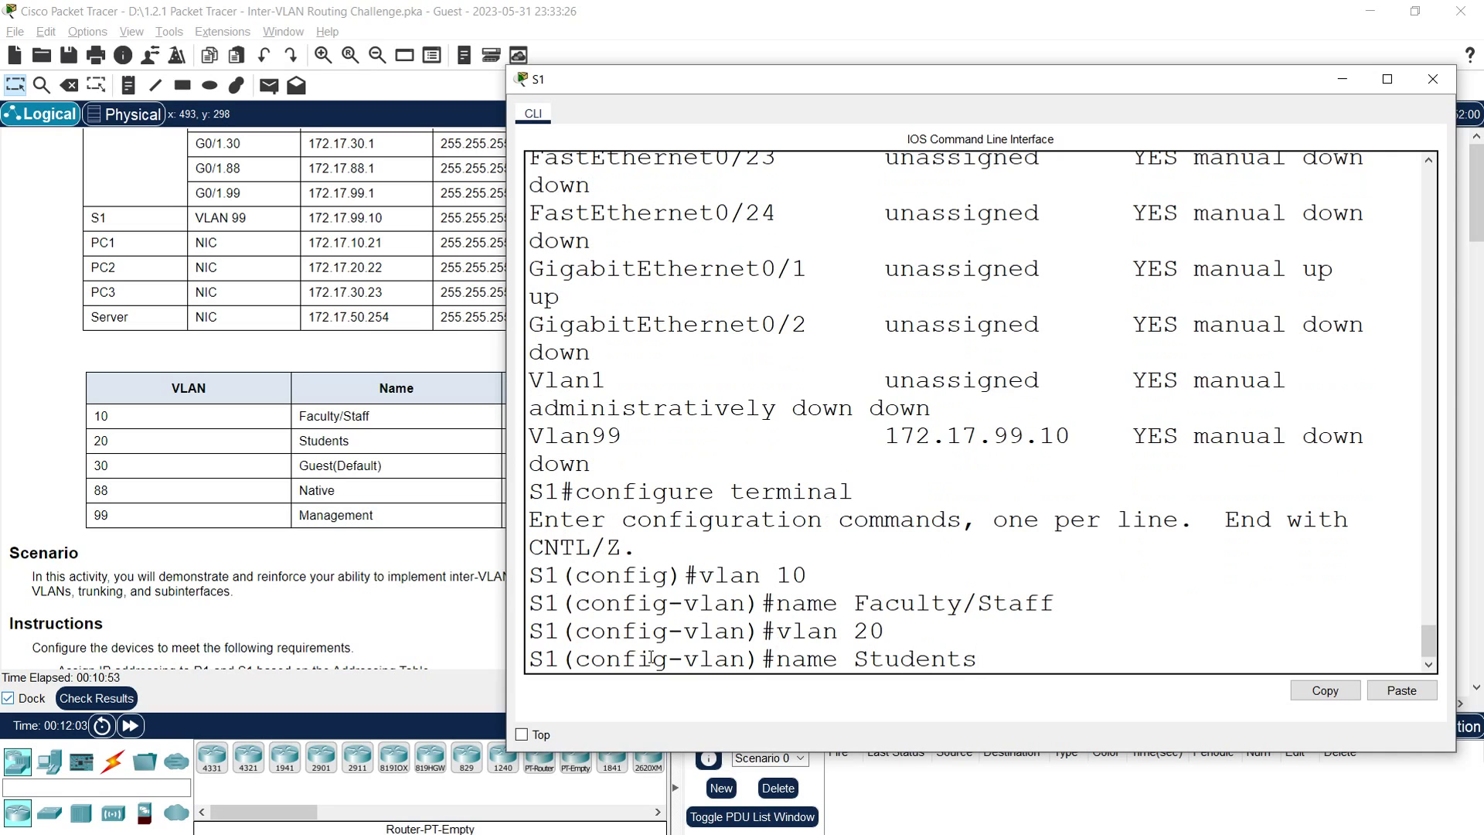
{"action": "key", "text": "Return"}
Create VLAN 30 on S1 and name it Guest(Default), matching the table exactly
{"action": "type", "text": "vlan 30"}
{"action": "key", "text": "Return"}
{"action": "type", "text": "name Gues"}
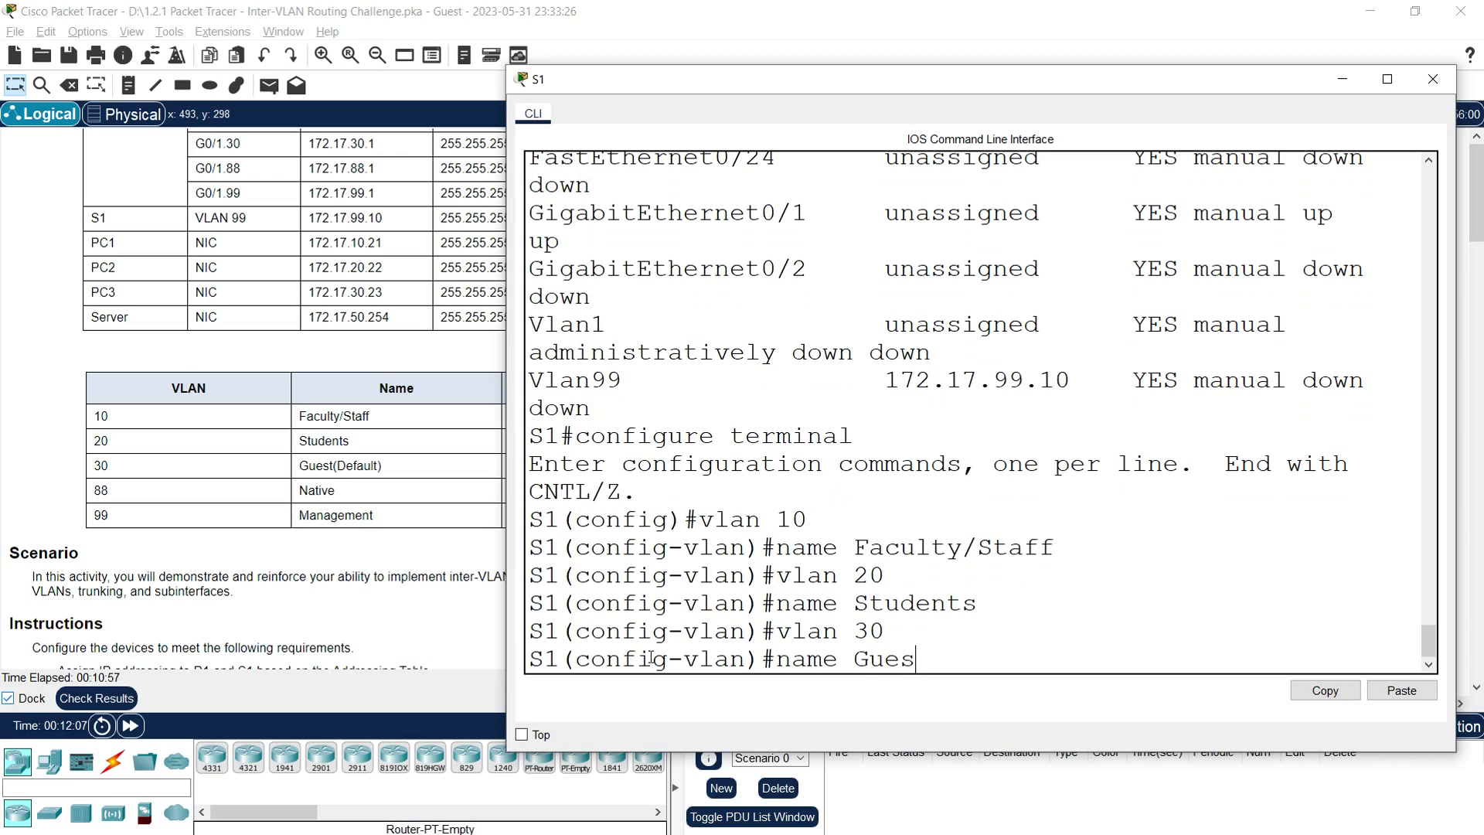
{"action": "type", "text": "t(Default)"}
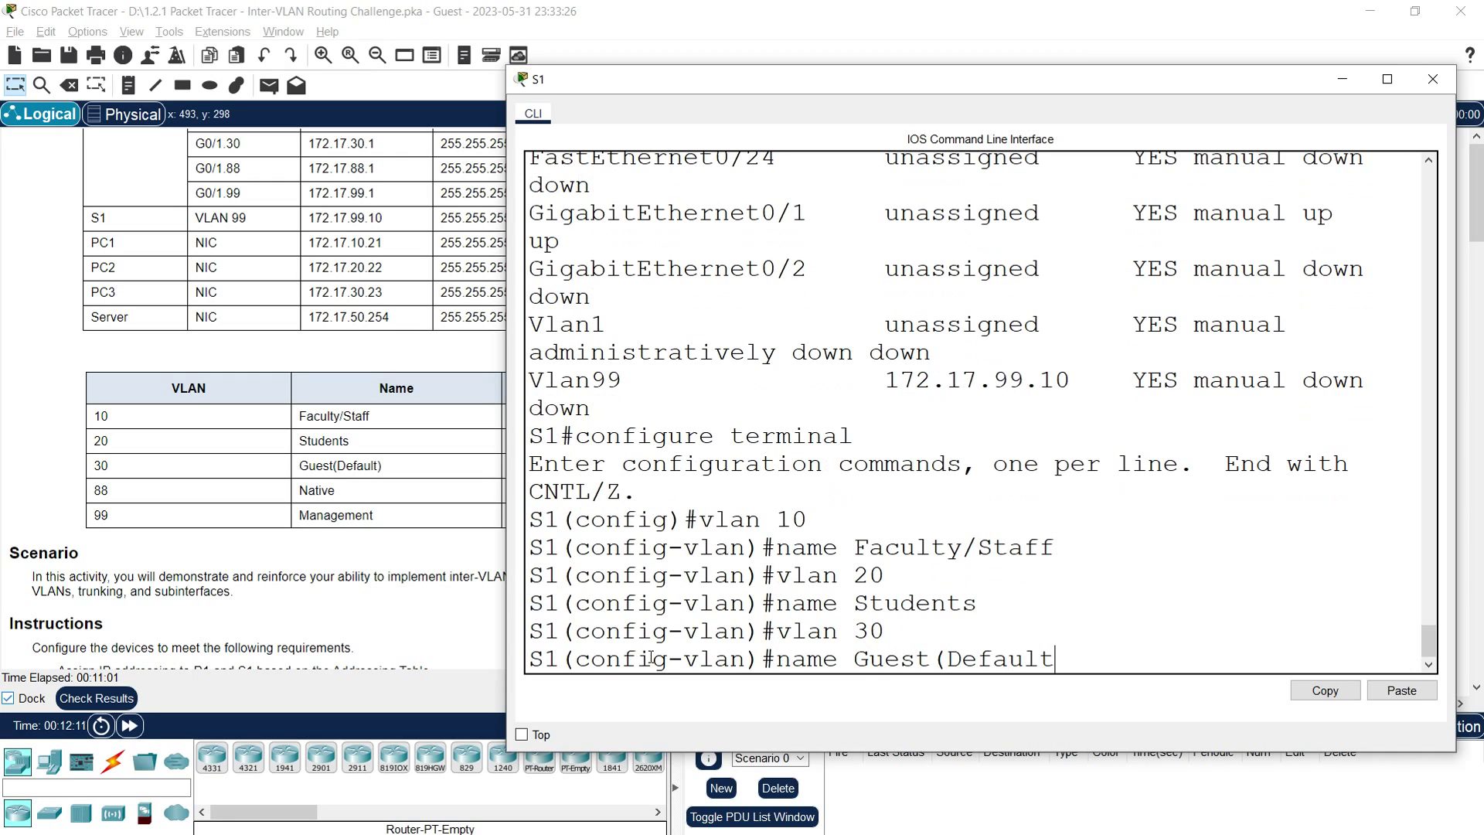
{"action": "key", "text": "Return"}
Create VLAN 88 on S1 and name it Native
{"action": "type", "text": "vlan)#vlan"}
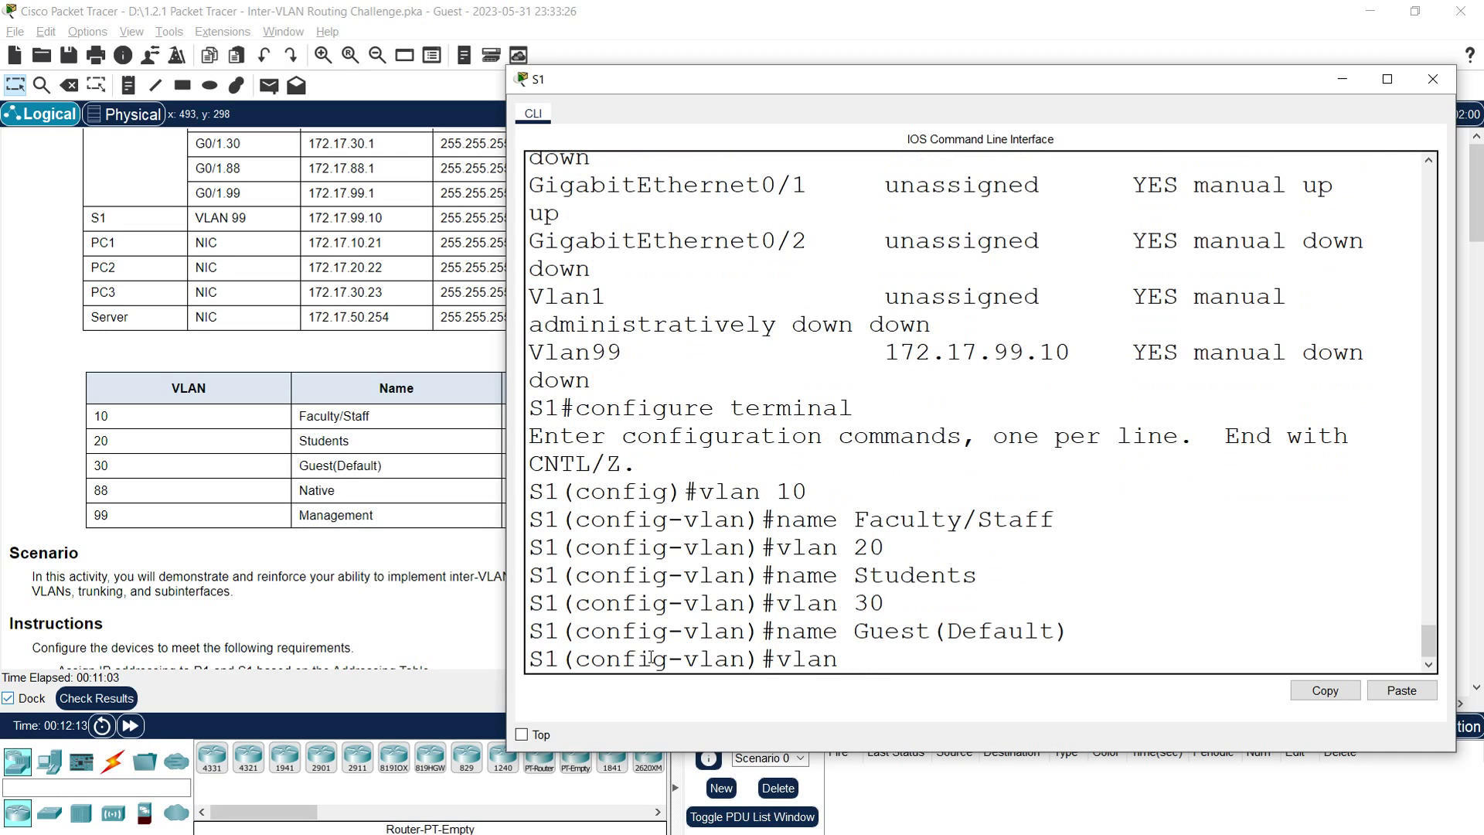
{"action": "type", "text": " 88"}
{"action": "key", "text": "Return"}
{"action": "type", "text": "name Native"}
{"action": "key", "text": "Return"}
Create VLAN 99 on S1 and name it Management
{"action": "type", "text": "vlan)#v"}
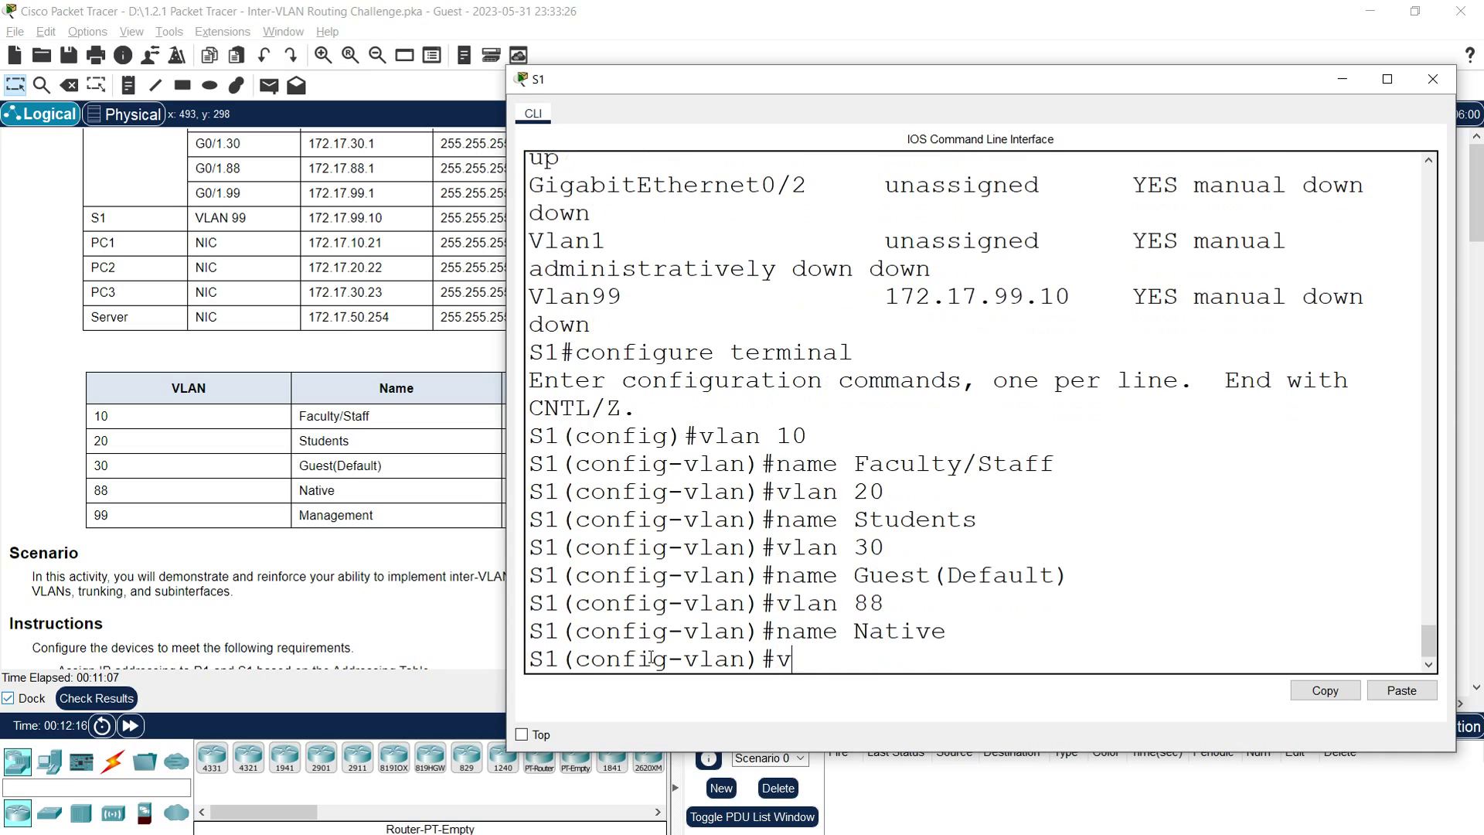
{"action": "type", "text": " 99"}
{"action": "key", "text": "Return"}
{"action": "key", "text": "Return"}
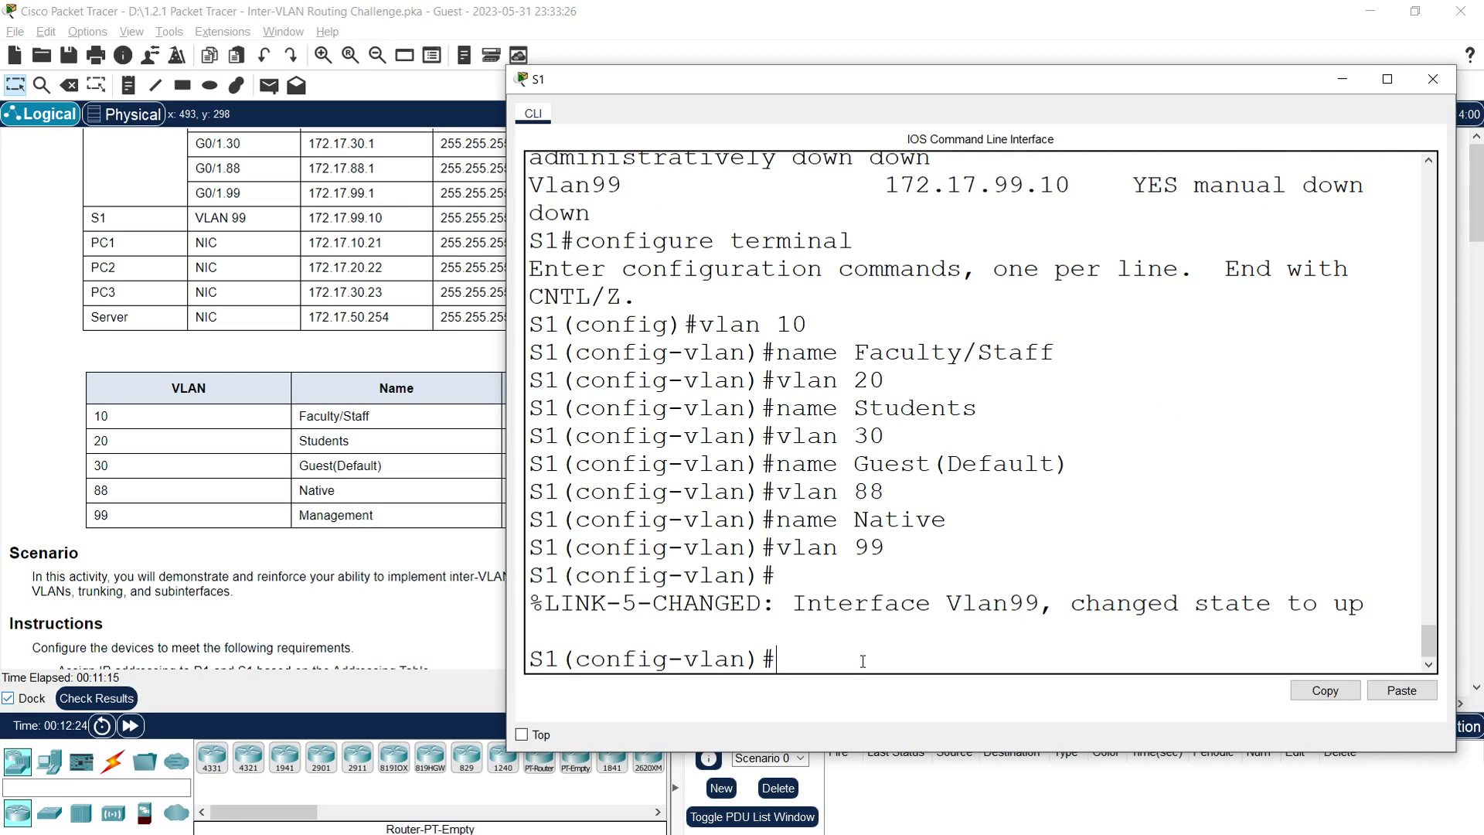
{"action": "type", "text": "name Management"}
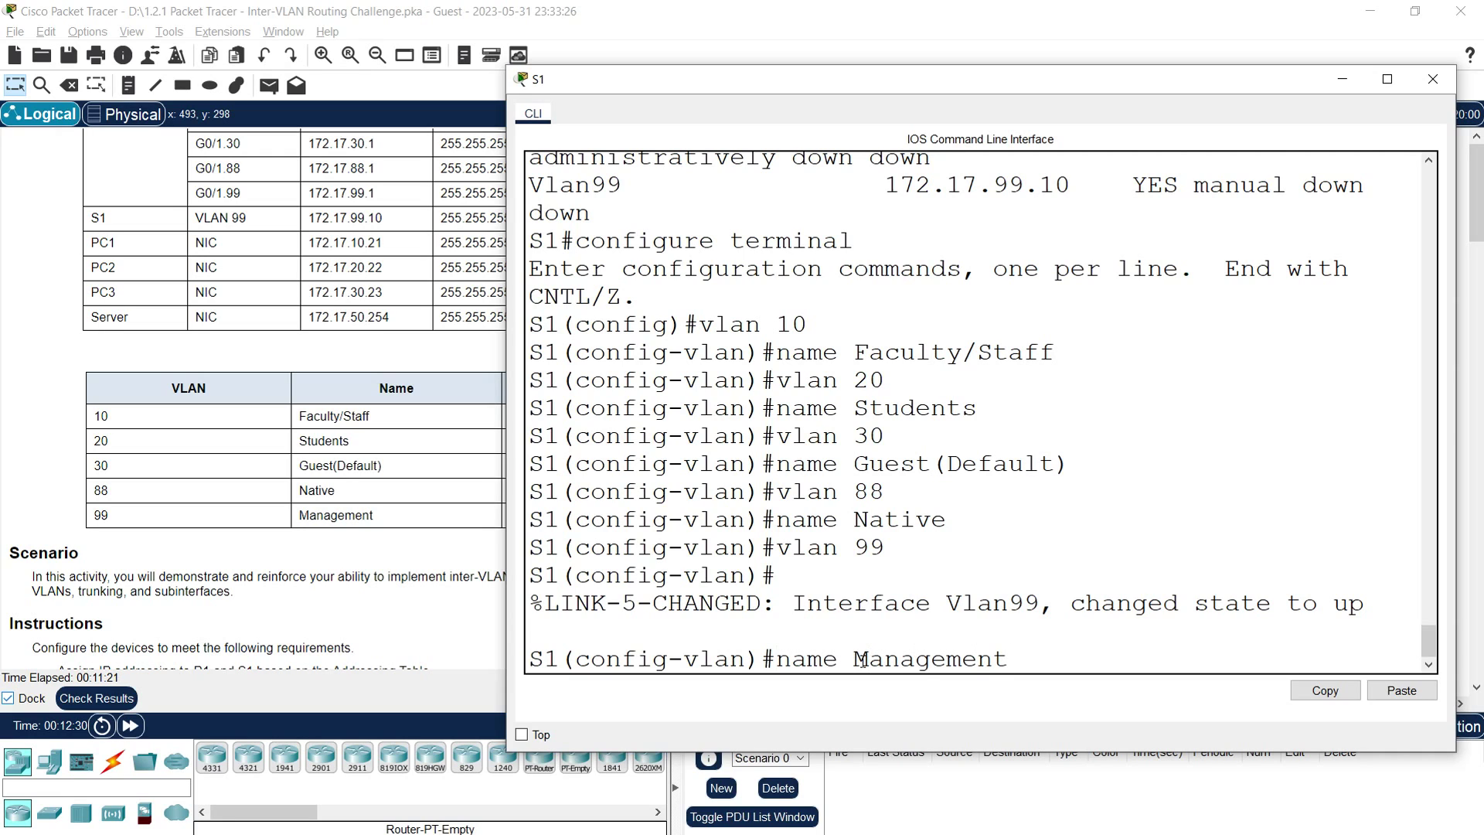
{"action": "key", "text": "Return"}
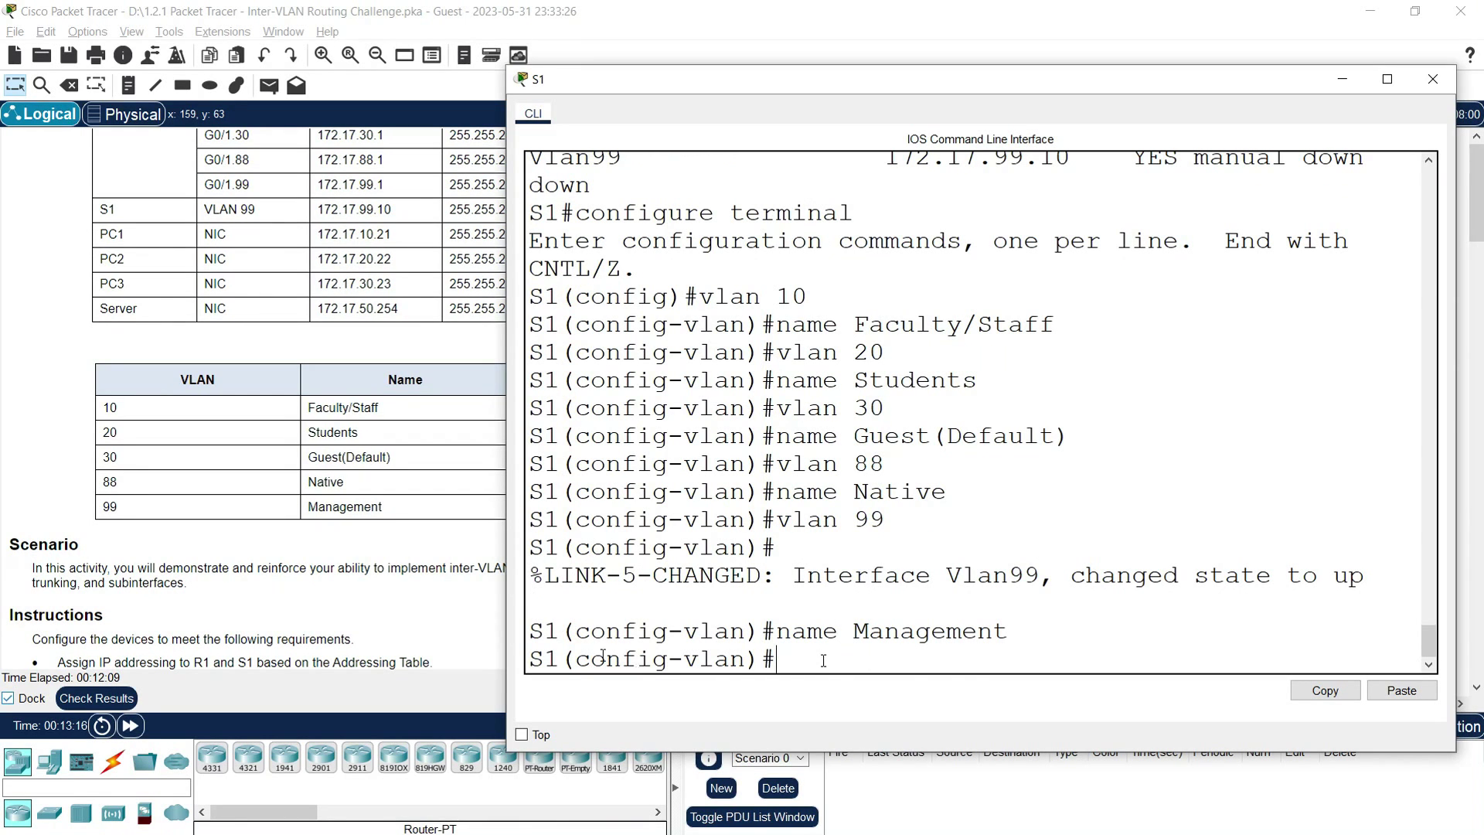
Return to privileged EXEC mode on S1 and display the brief VLAN list to verify the VLAN names
{"action": "type", "text": "end"}
{"action": "key", "text": "Return"}
{"action": "type", "text": "show "}
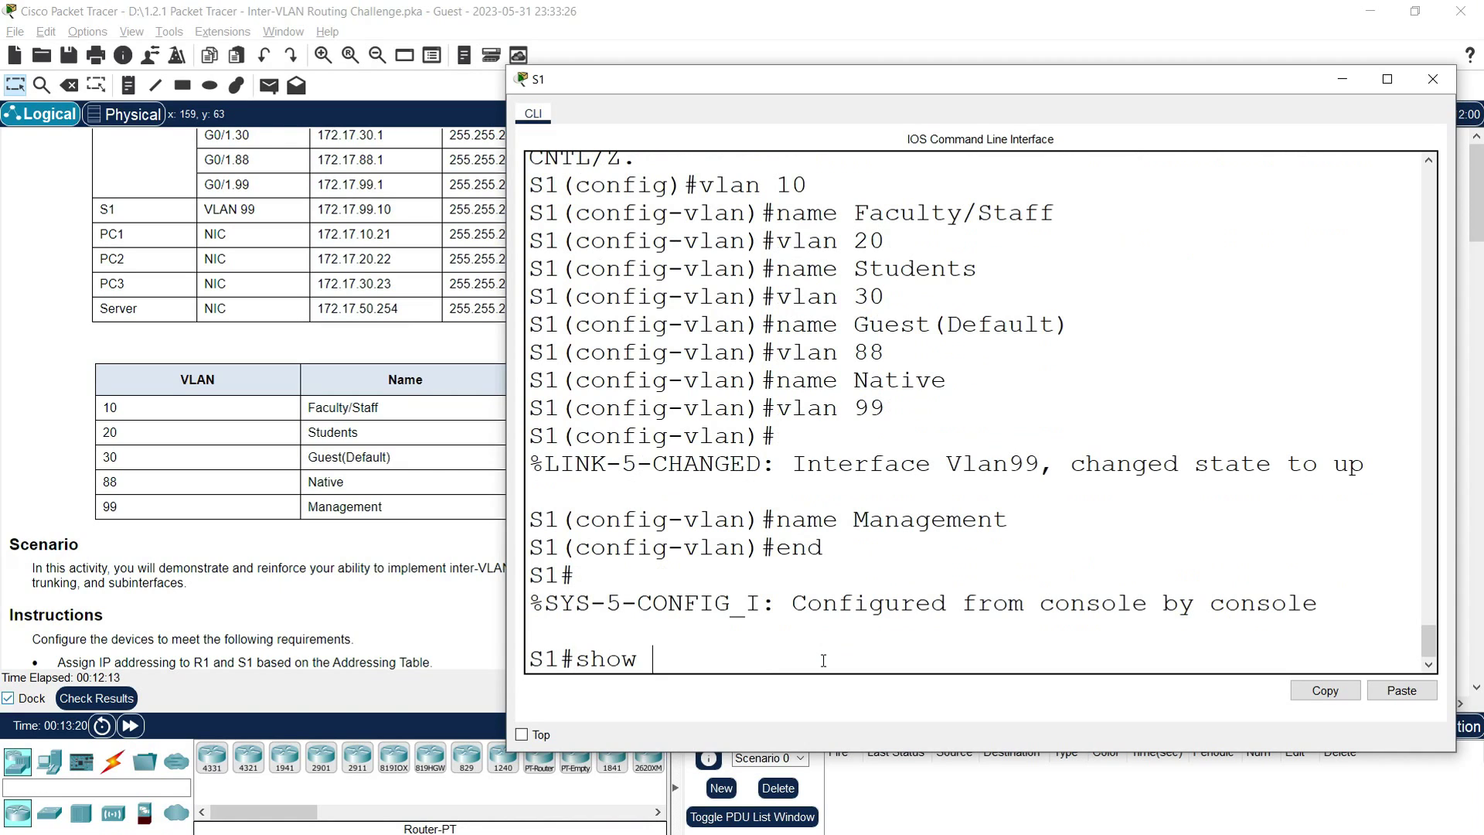
{"action": "type", "text": "vlan brief"}
{"action": "key", "text": "Return"}
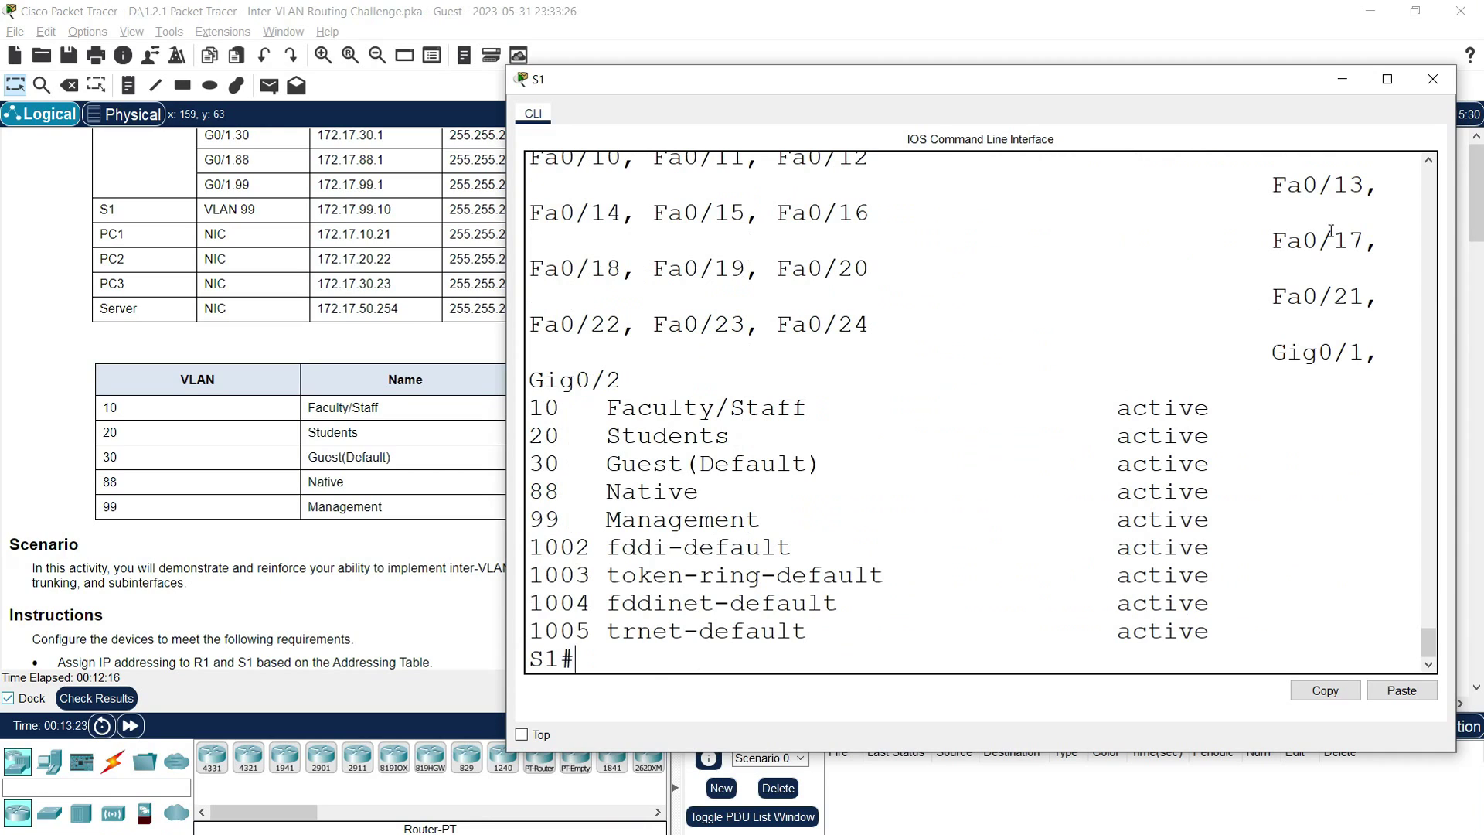
Examine the numbers, names and status of VLANs 10 to 99 in S1's brief VLAN list, using an enlarged window
{"action": "left_click", "coordinate": [1387, 79]}
{"action": "left_click_drag", "start_coordinate": [26, 487], "coordinate": [739, 602]}
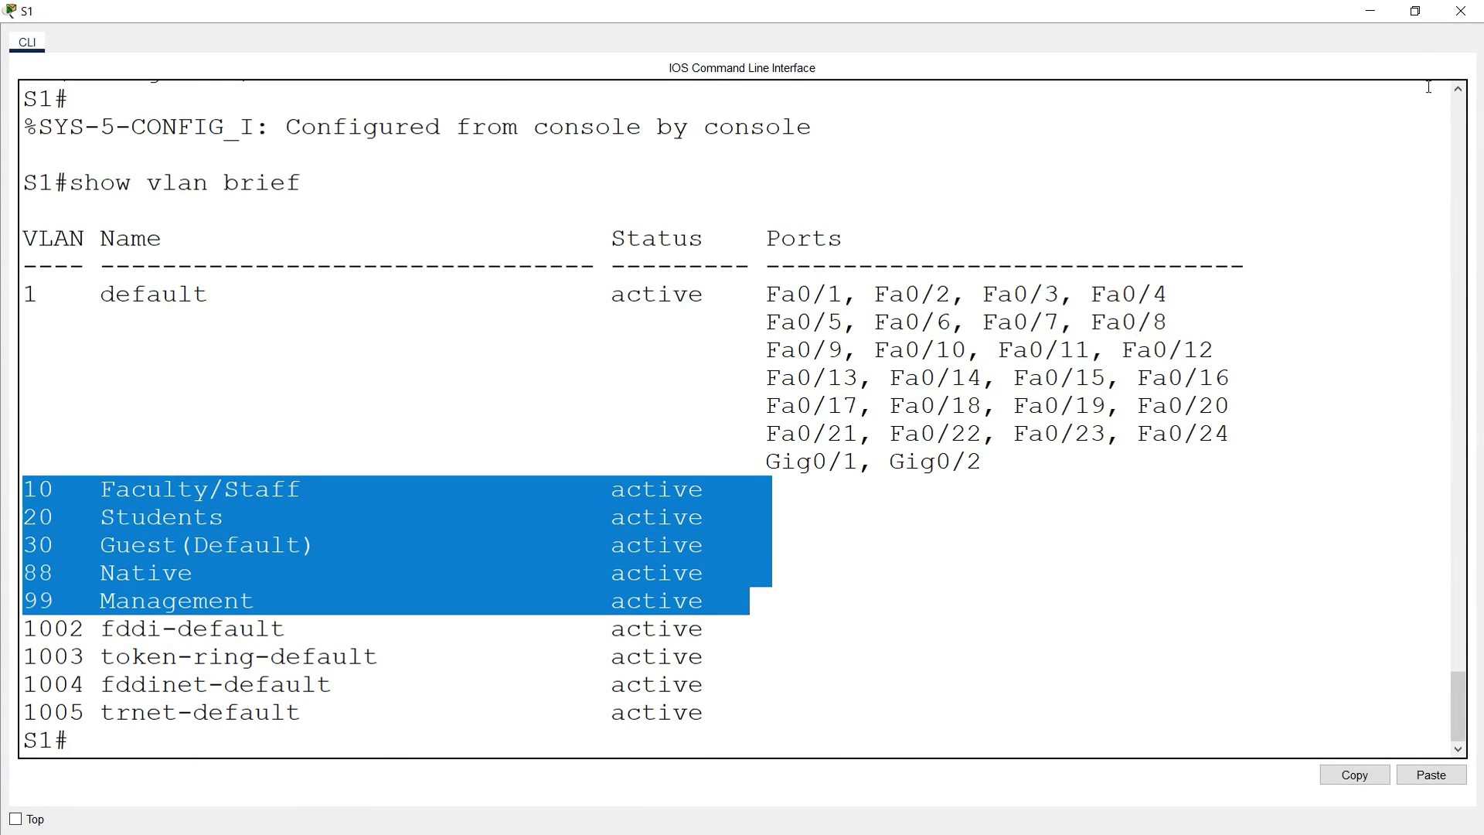
{"action": "left_click", "coordinate": [1415, 10]}
{"action": "left_click", "coordinate": [426, 438]}
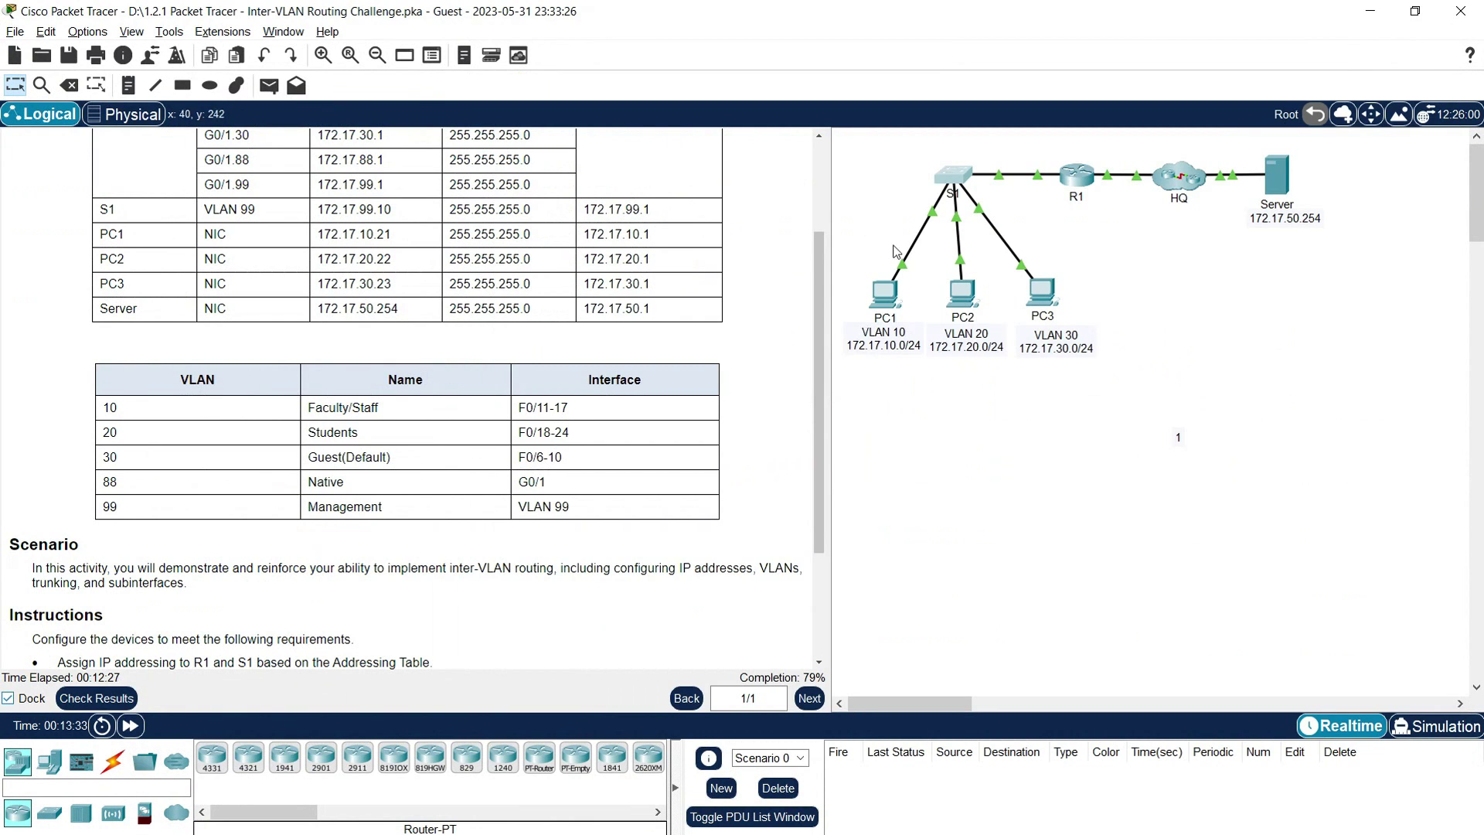
Reopen S1's command line beside the port assignments table and enter global configuration mode
{"action": "left_click", "coordinate": [954, 186]}
{"action": "left_click_drag", "start_coordinate": [509, 303], "coordinate": [596, 330]}
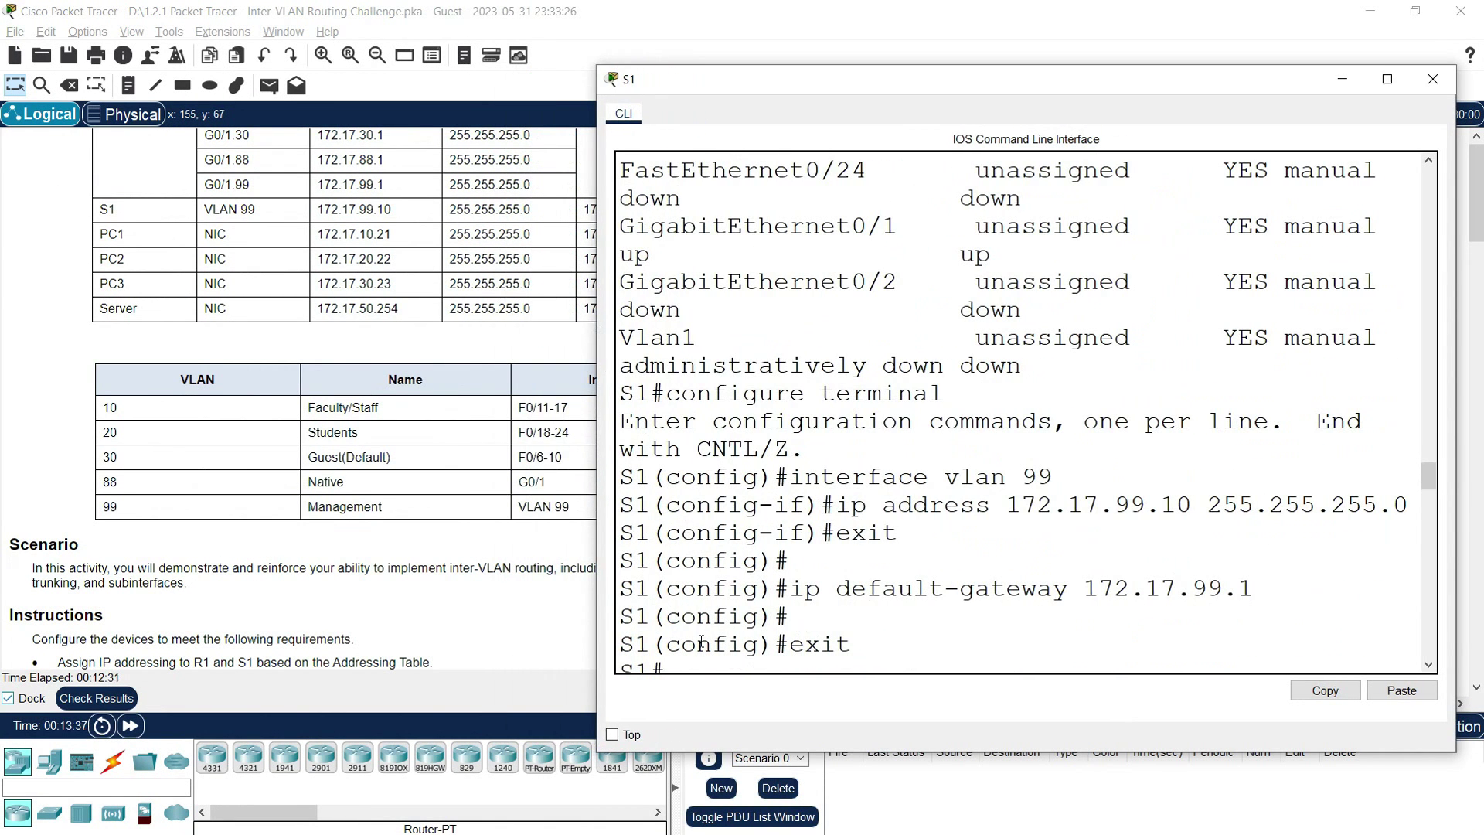
{"action": "type", "text": "co"}
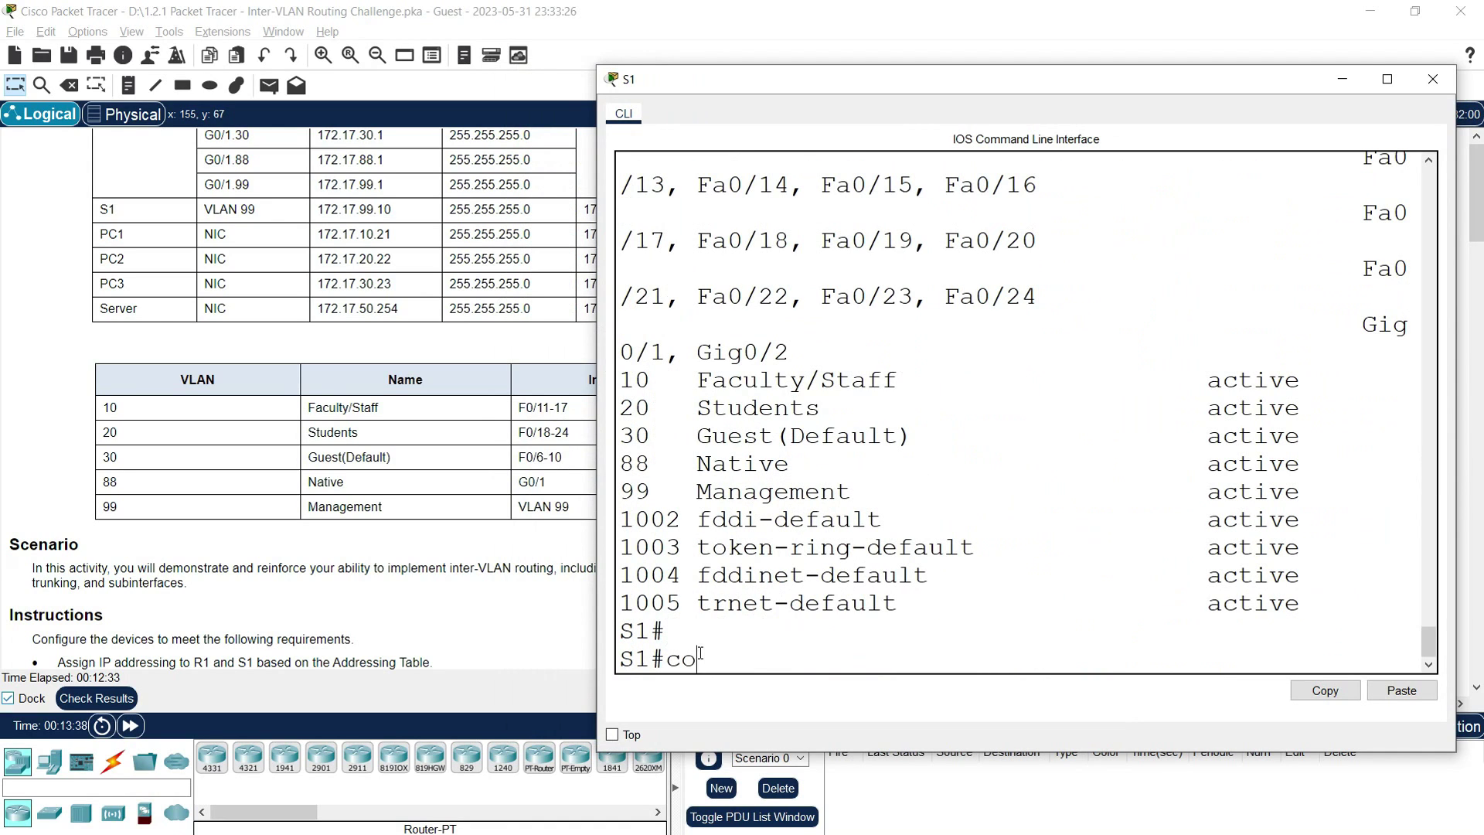
{"action": "type", "text": "nfigure terminal"}
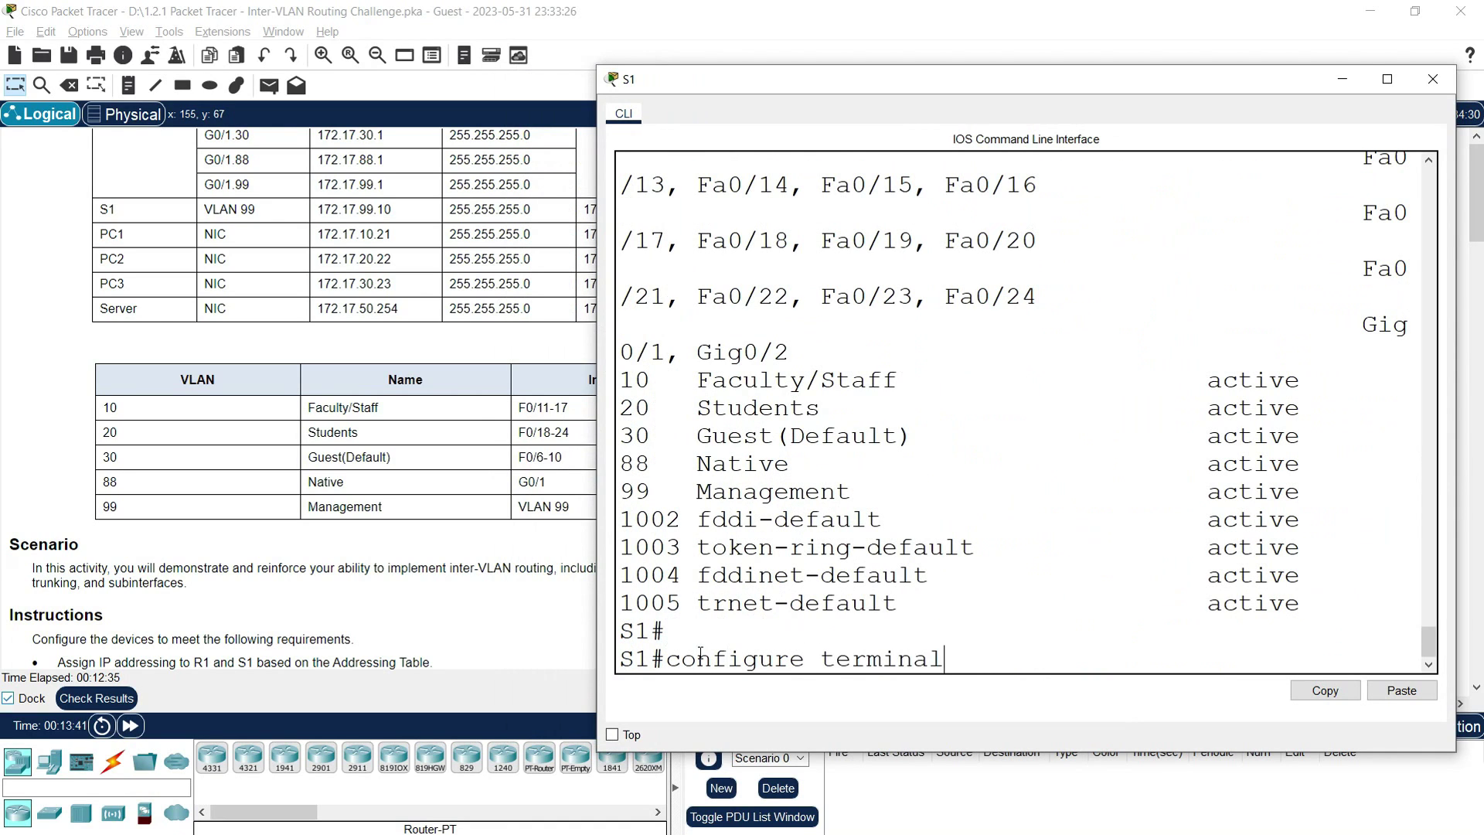
{"action": "key", "text": "Return"}
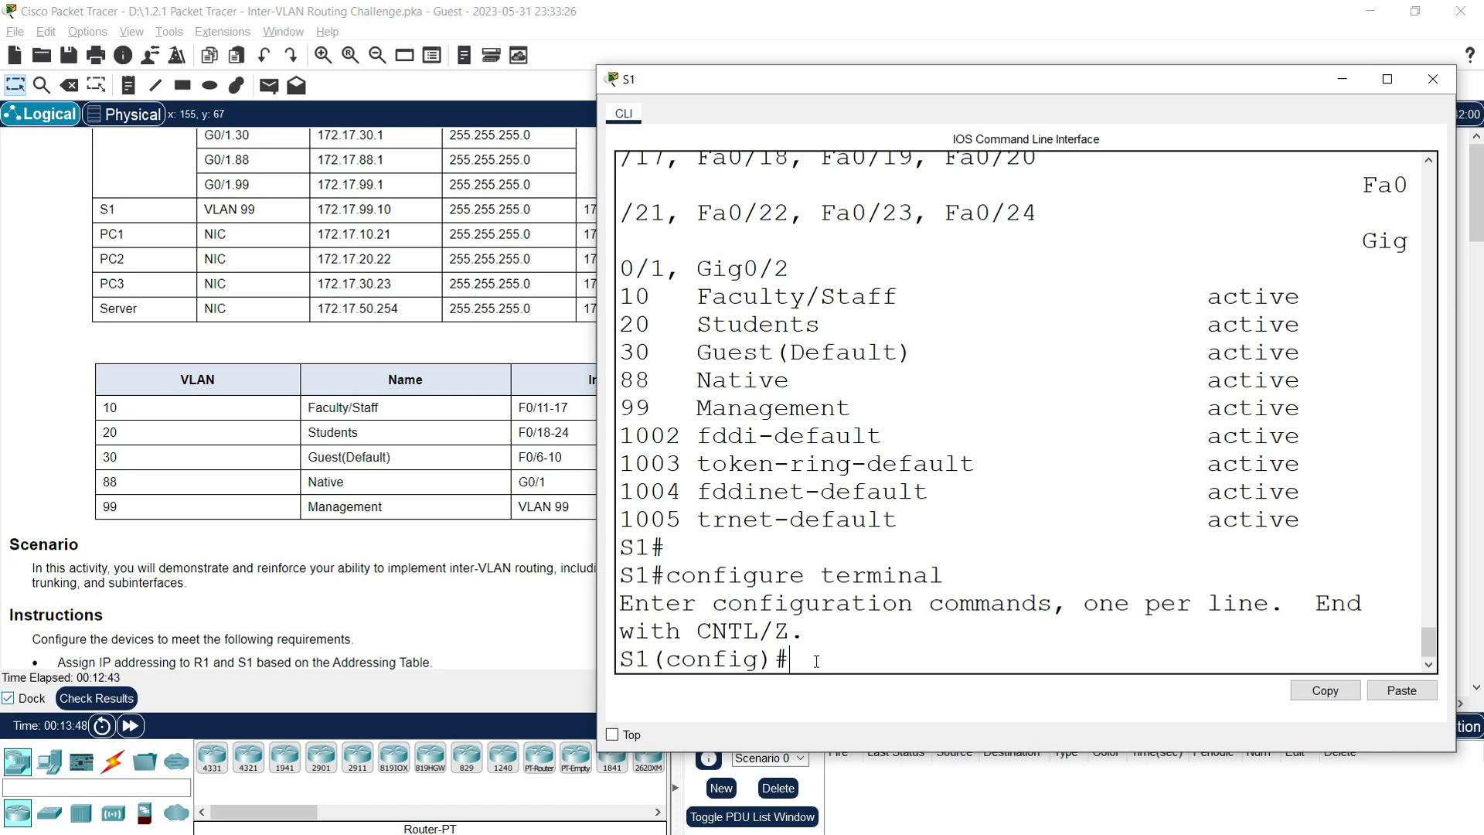
Set the interface range fa0/11-17 on S1 to switchport access mode
{"action": "type", "text": "interfae"}
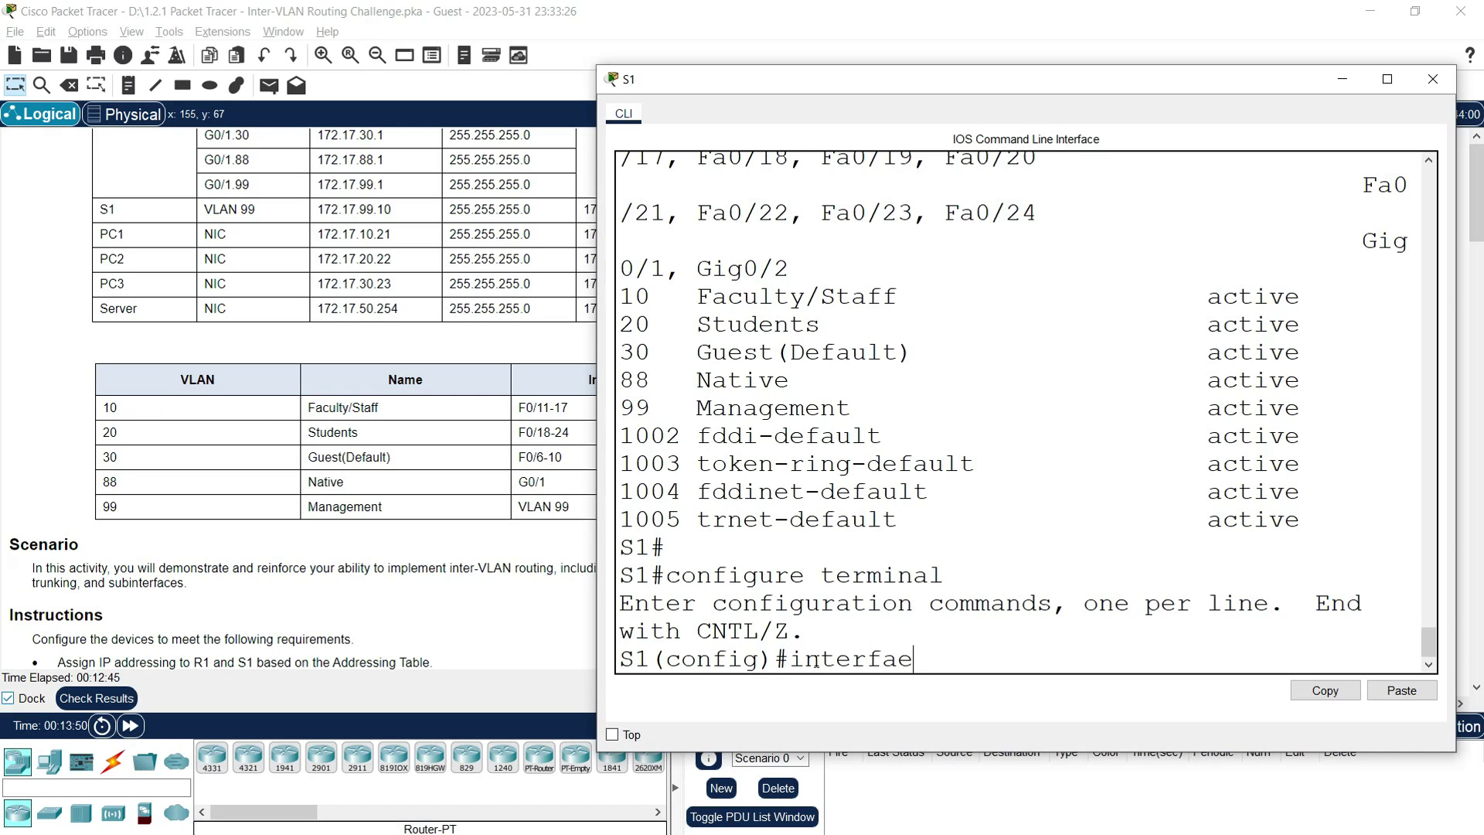
{"action": "key", "text": "BackSpace"}
{"action": "type", "text": "ce range"}
{"action": "type", "text": "fa0/"}
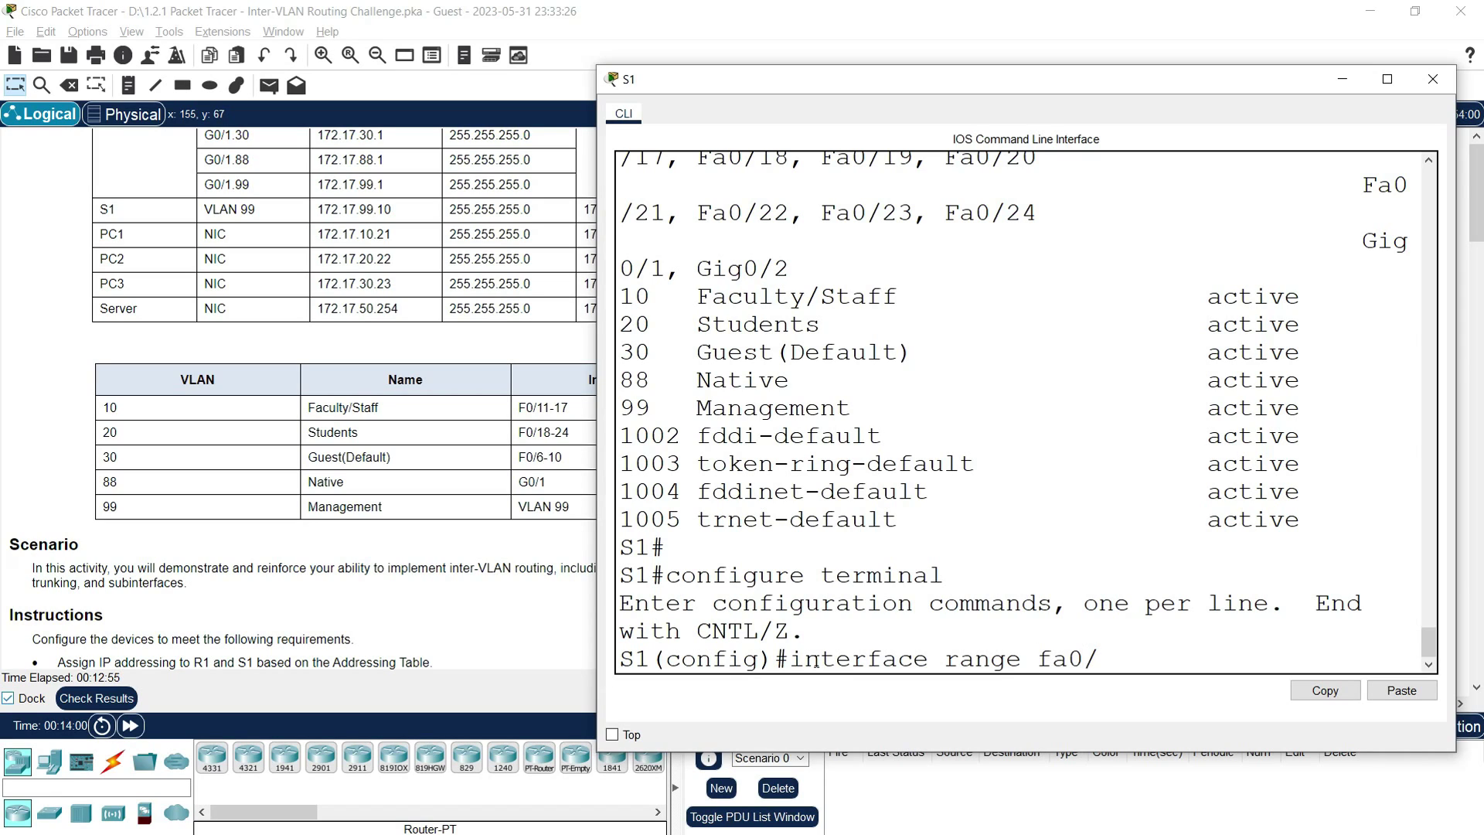
{"action": "type", "text": "11-17"}
{"action": "key", "text": "Return"}
{"action": "type", "text": "switchpo"}
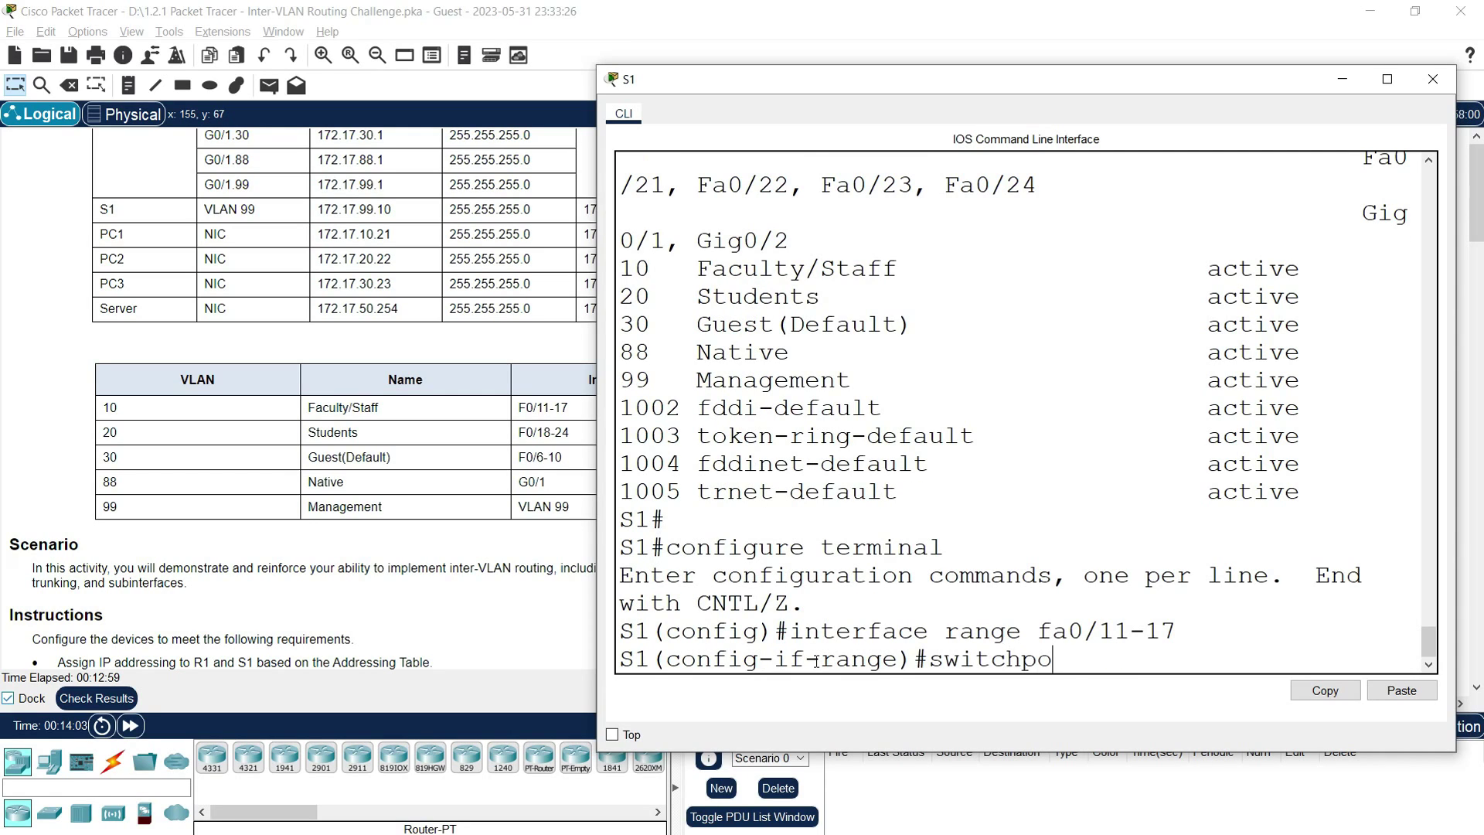
{"action": "type", "text": "rt mode access"}
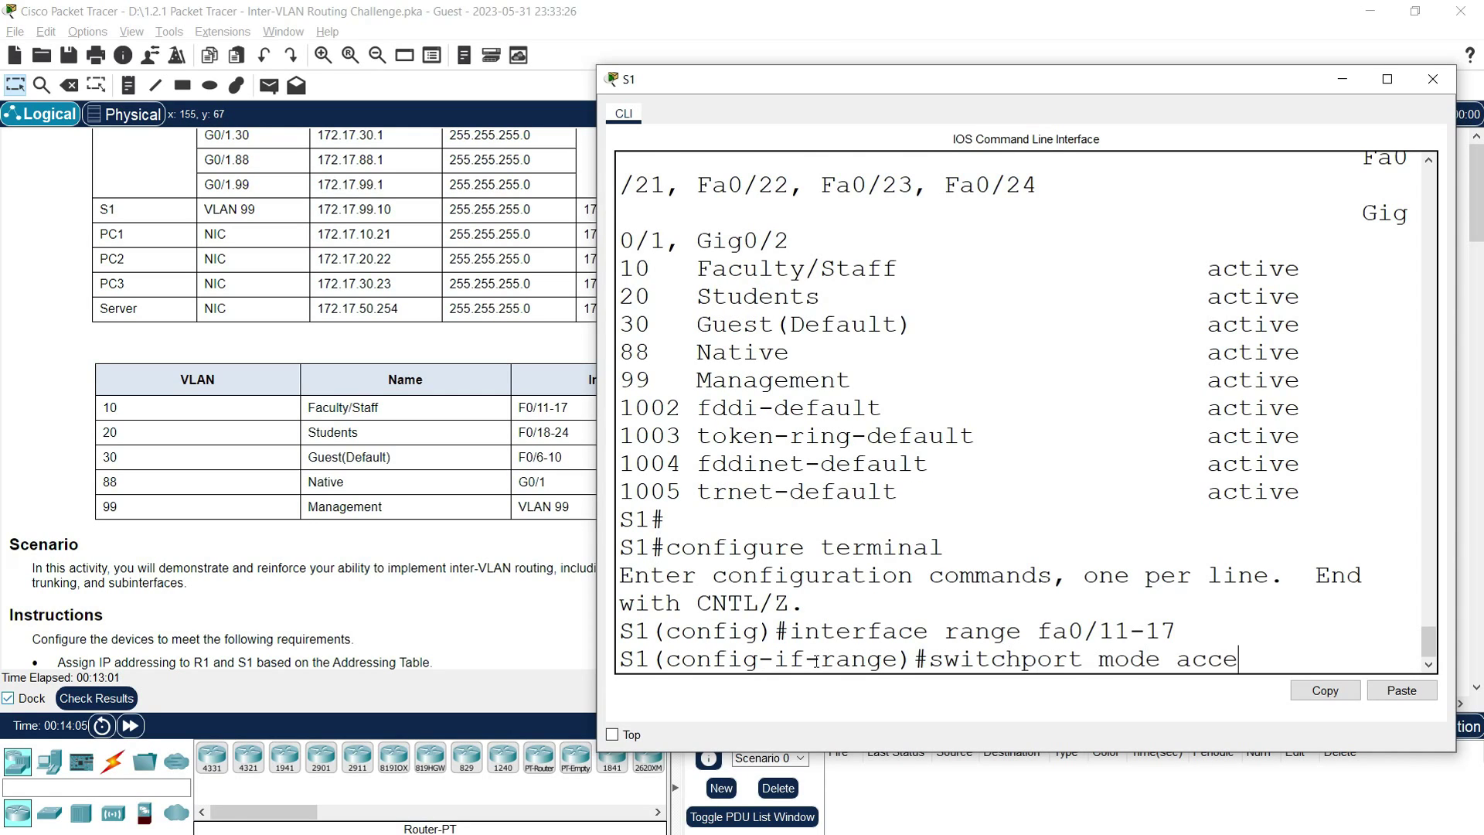
{"action": "key", "text": "Return"}
Assign the fa0/11-17 access ports to VLAN 10
{"action": "type", "text": "switchpo"}
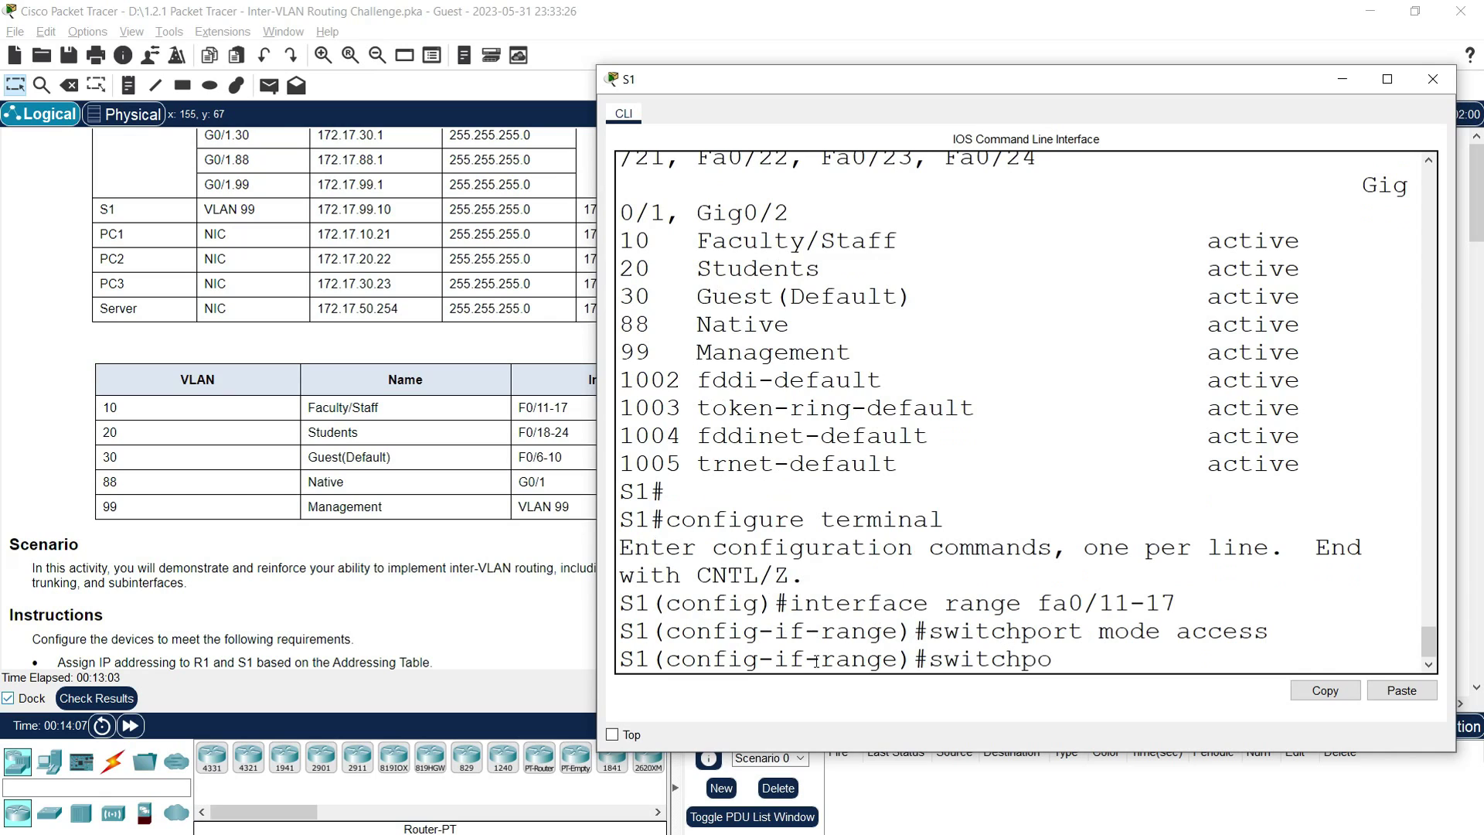
{"action": "type", "text": "rt access vla"}
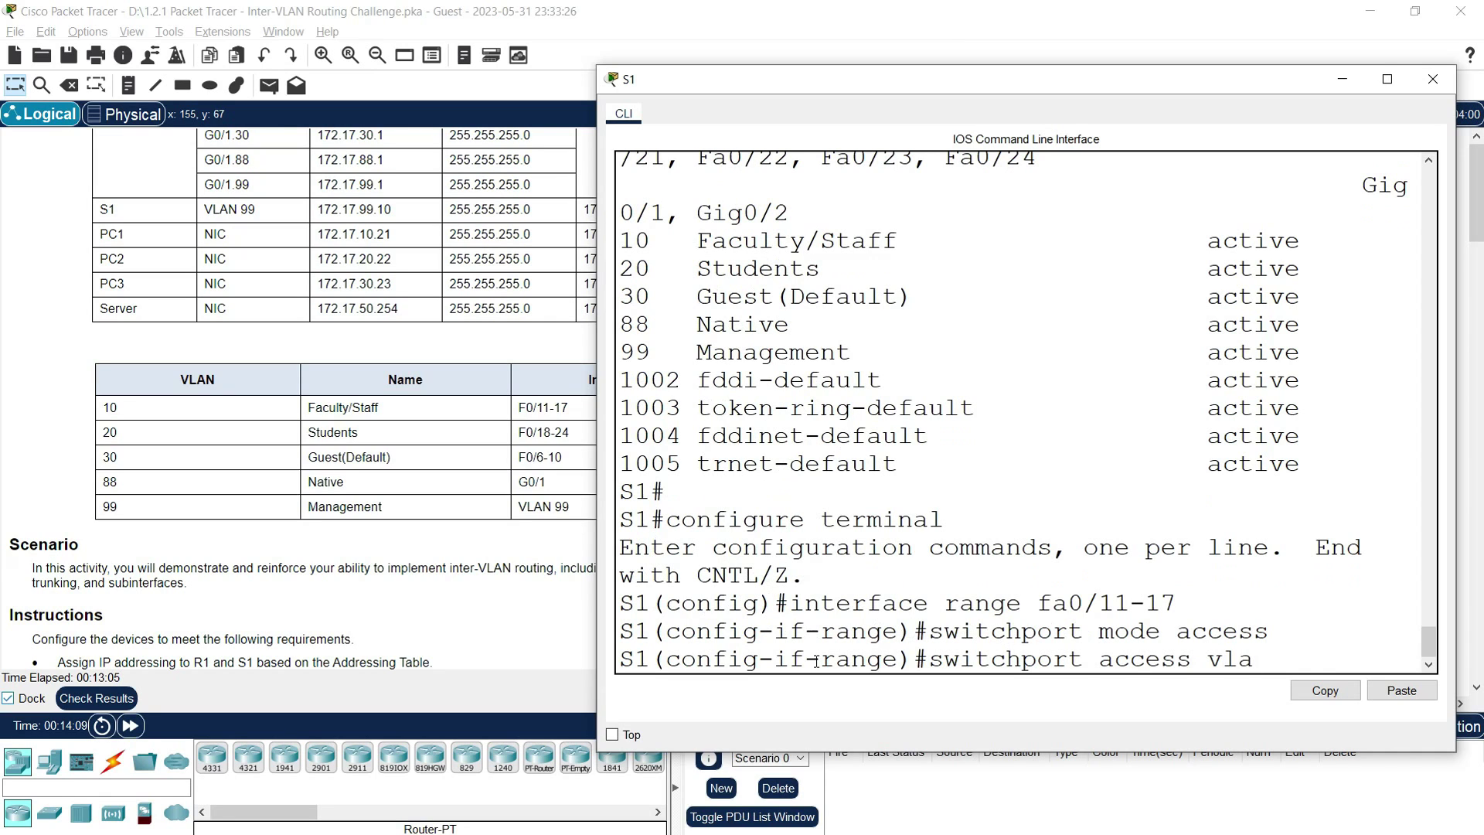
{"action": "type", "text": "n 10"}
{"action": "key", "text": "Return"}
{"action": "key", "text": "Return"}
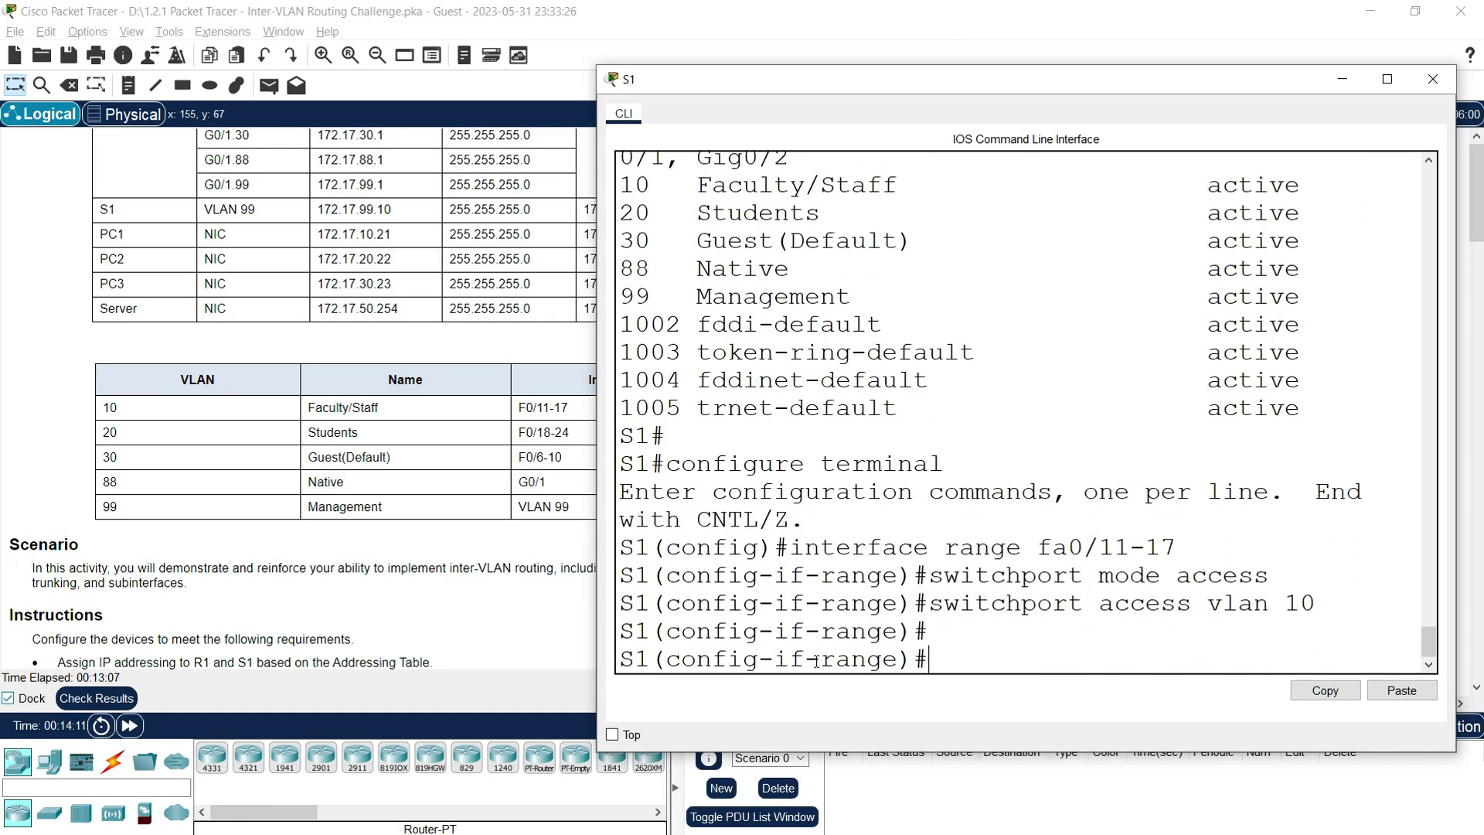
Set the interface range fa0/18-24 on S1 to switchport access mode
{"action": "type", "text": "interf"}
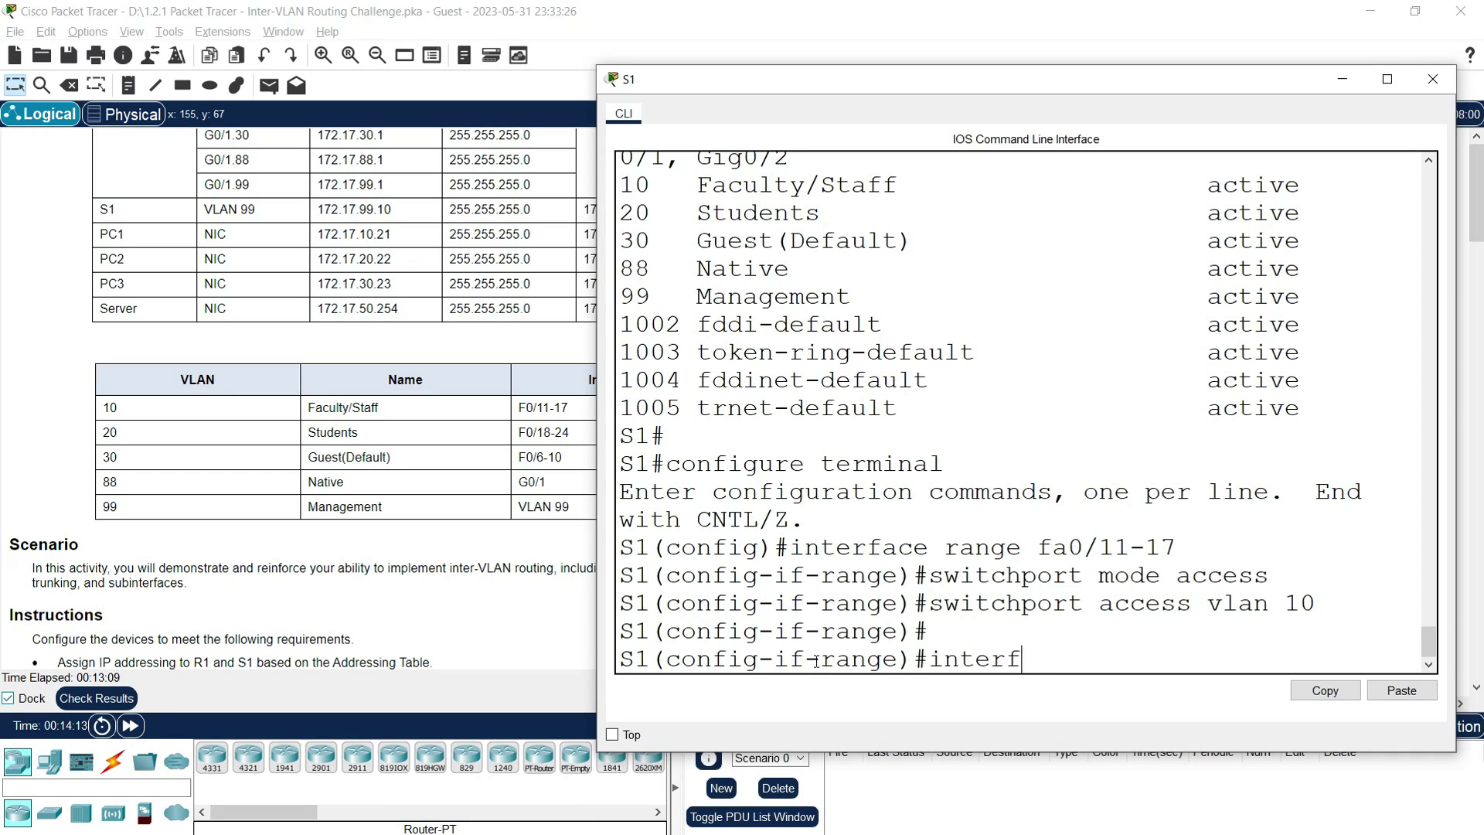
{"action": "type", "text": "ace range fa0"}
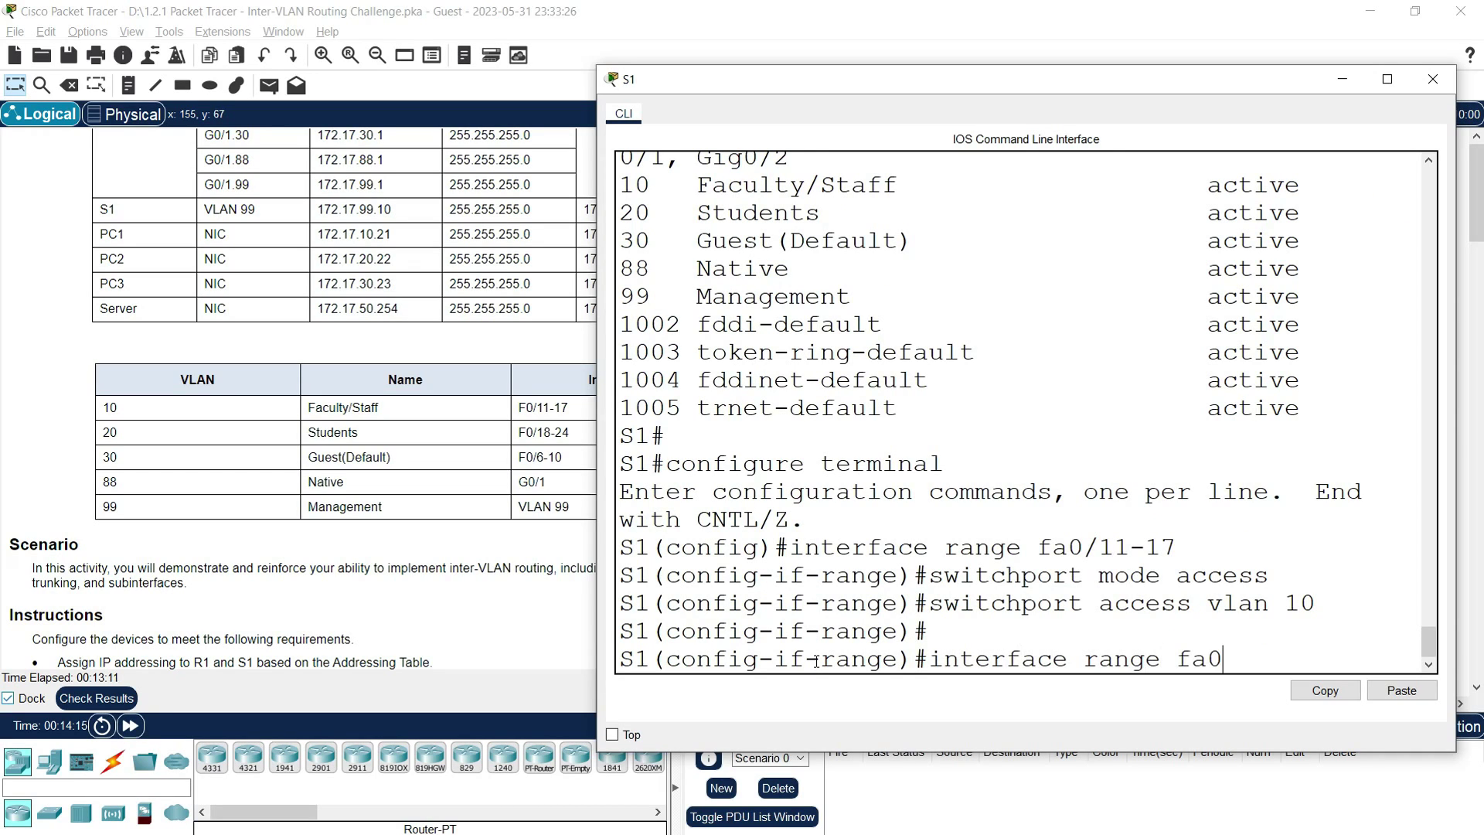
{"action": "type", "text": "/18-24"}
{"action": "key", "text": "Return"}
{"action": "type", "text": "swit"}
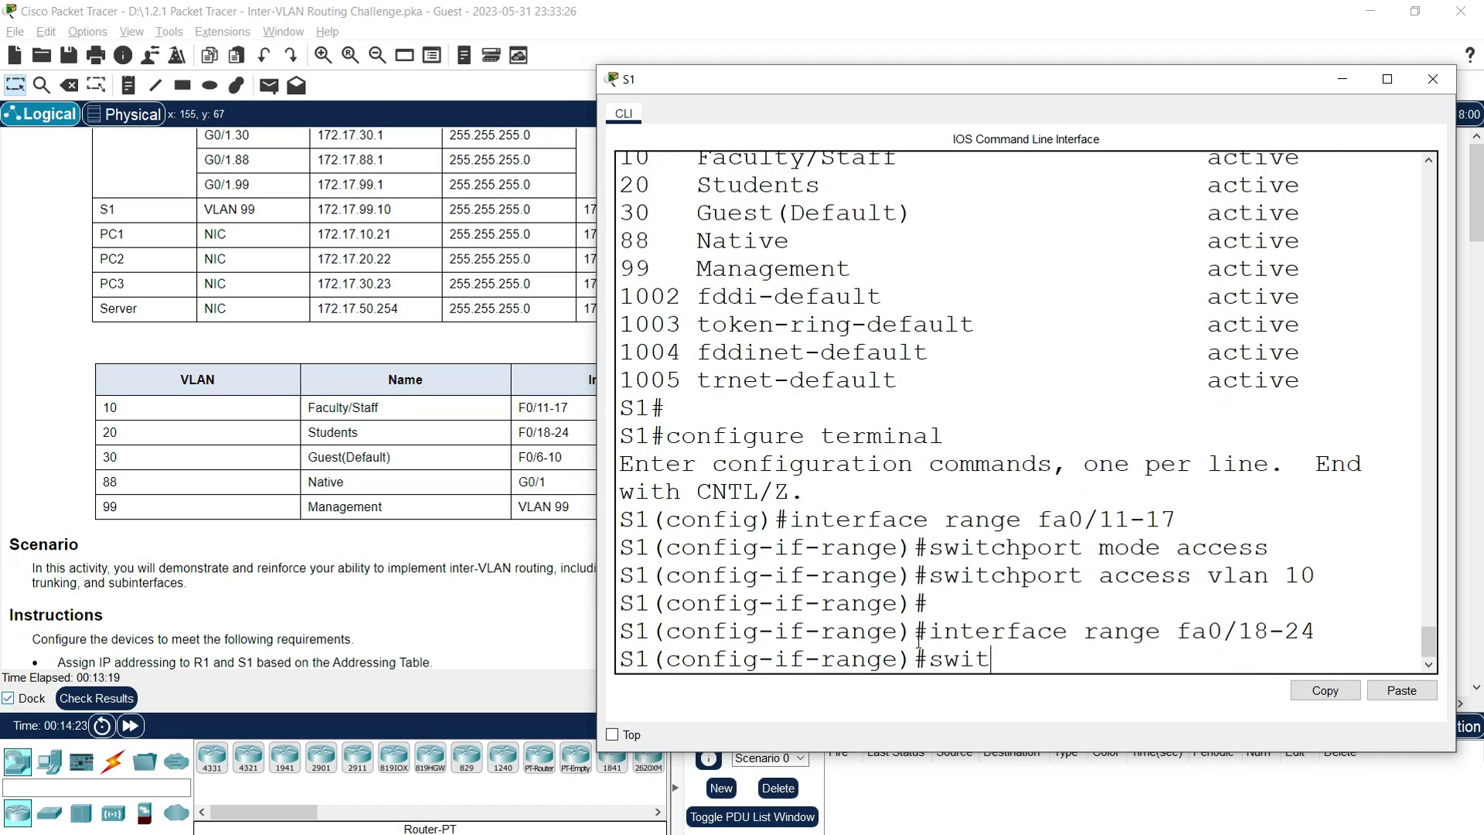
{"action": "type", "text": "chport mode acccess"}
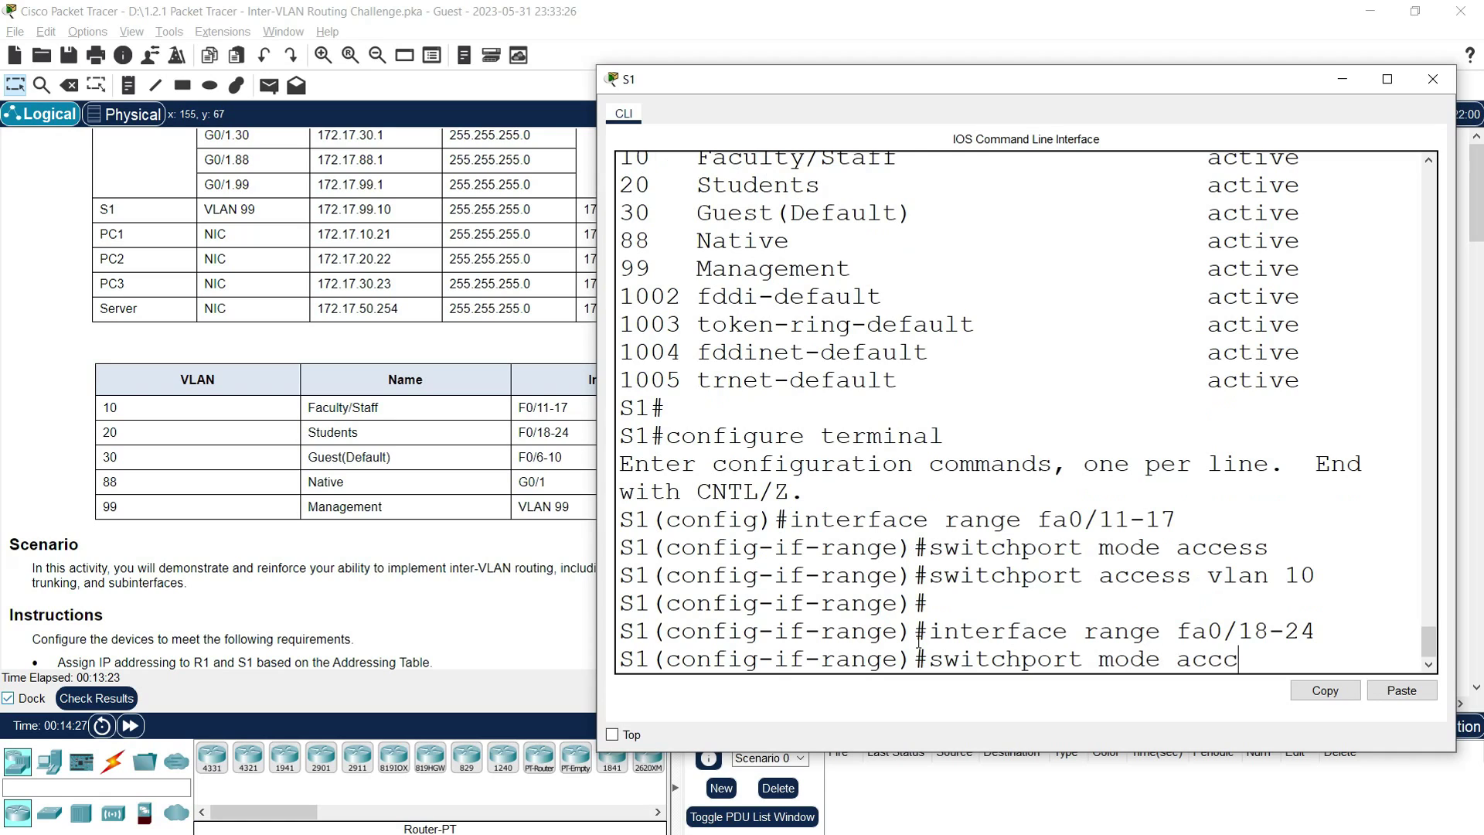
{"action": "key", "text": "Return"}
Assign the fa0/18-24 access ports to VLAN 20
{"action": "type", "text": "switchpor"}
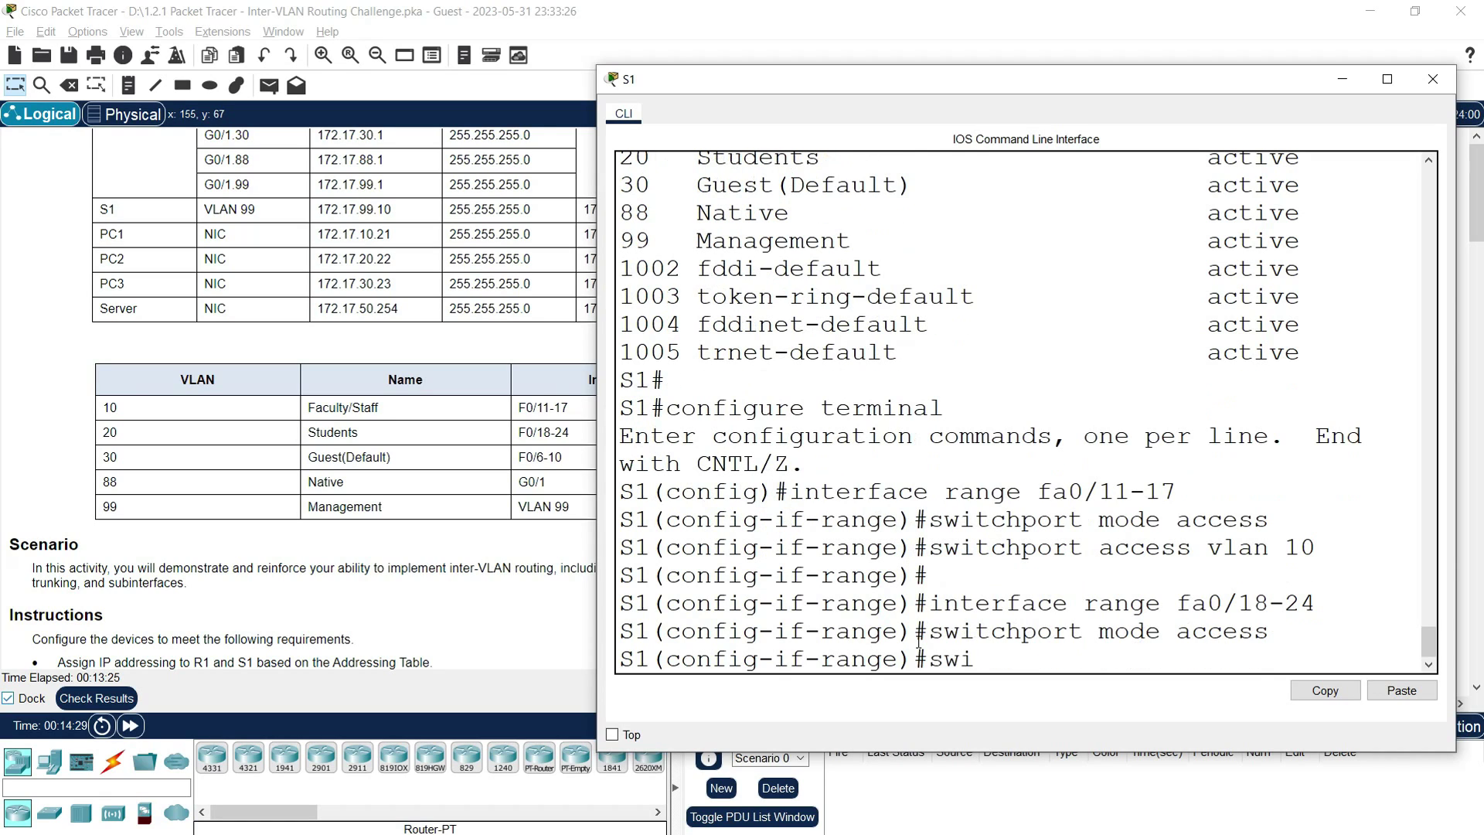
{"action": "type", "text": "t access vlan "}
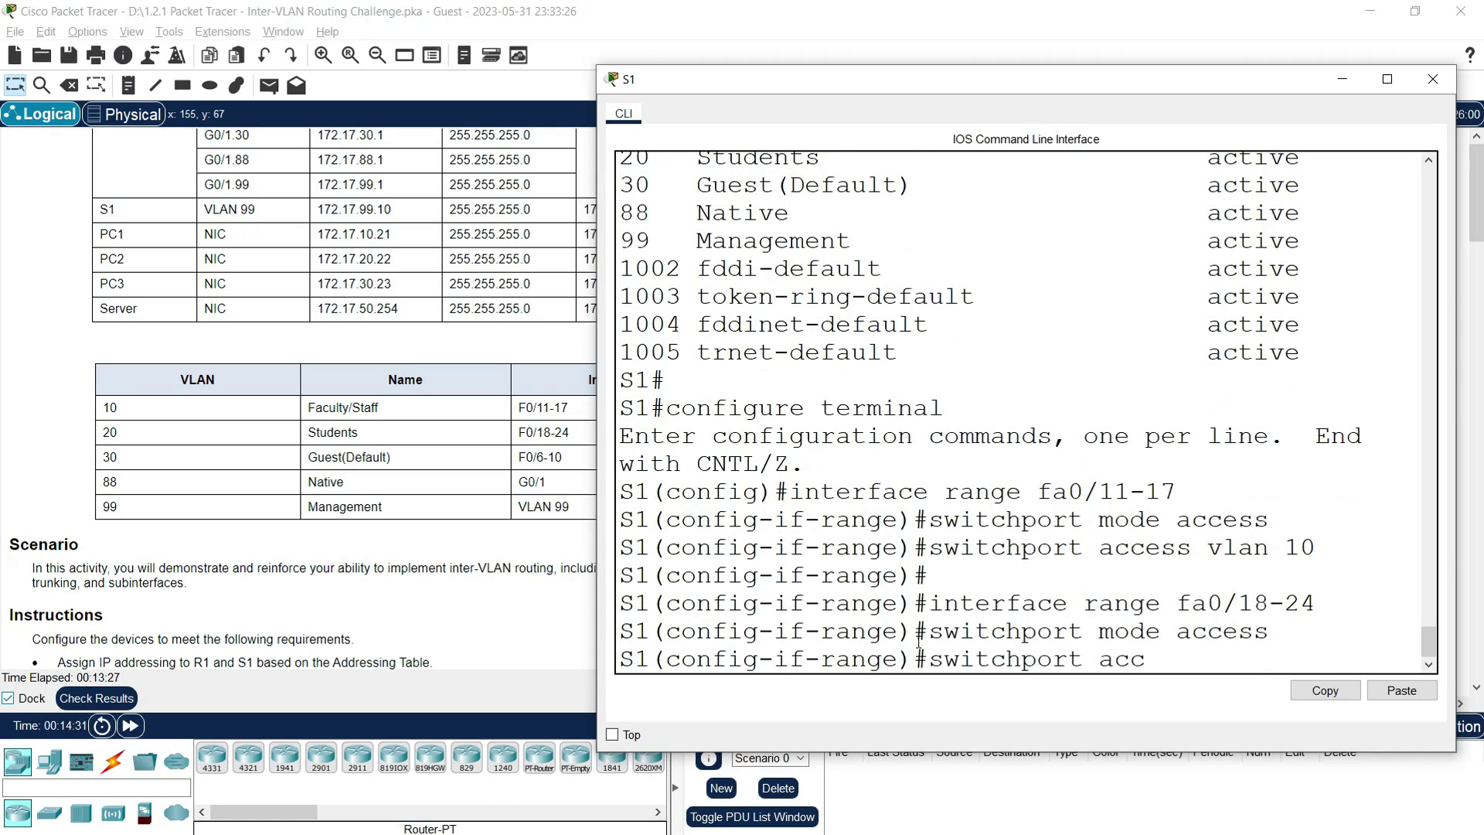
{"action": "type", "text": "20"}
{"action": "key", "text": "Return"}
{"action": "key", "text": "Return"}
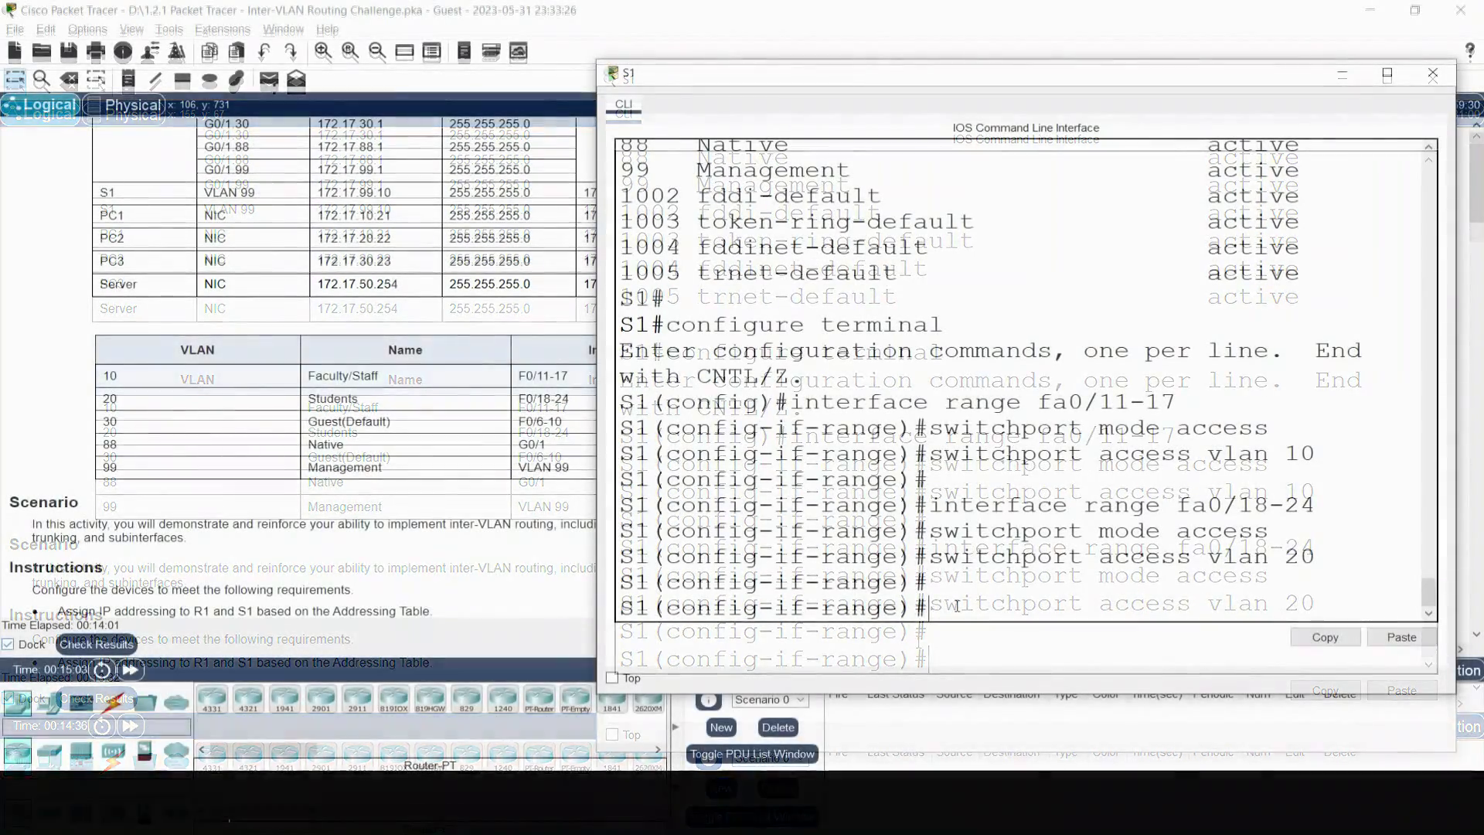
Set the interface range fa0/6-10 on S1 to switchport access mode
{"action": "type", "text": "interface"}
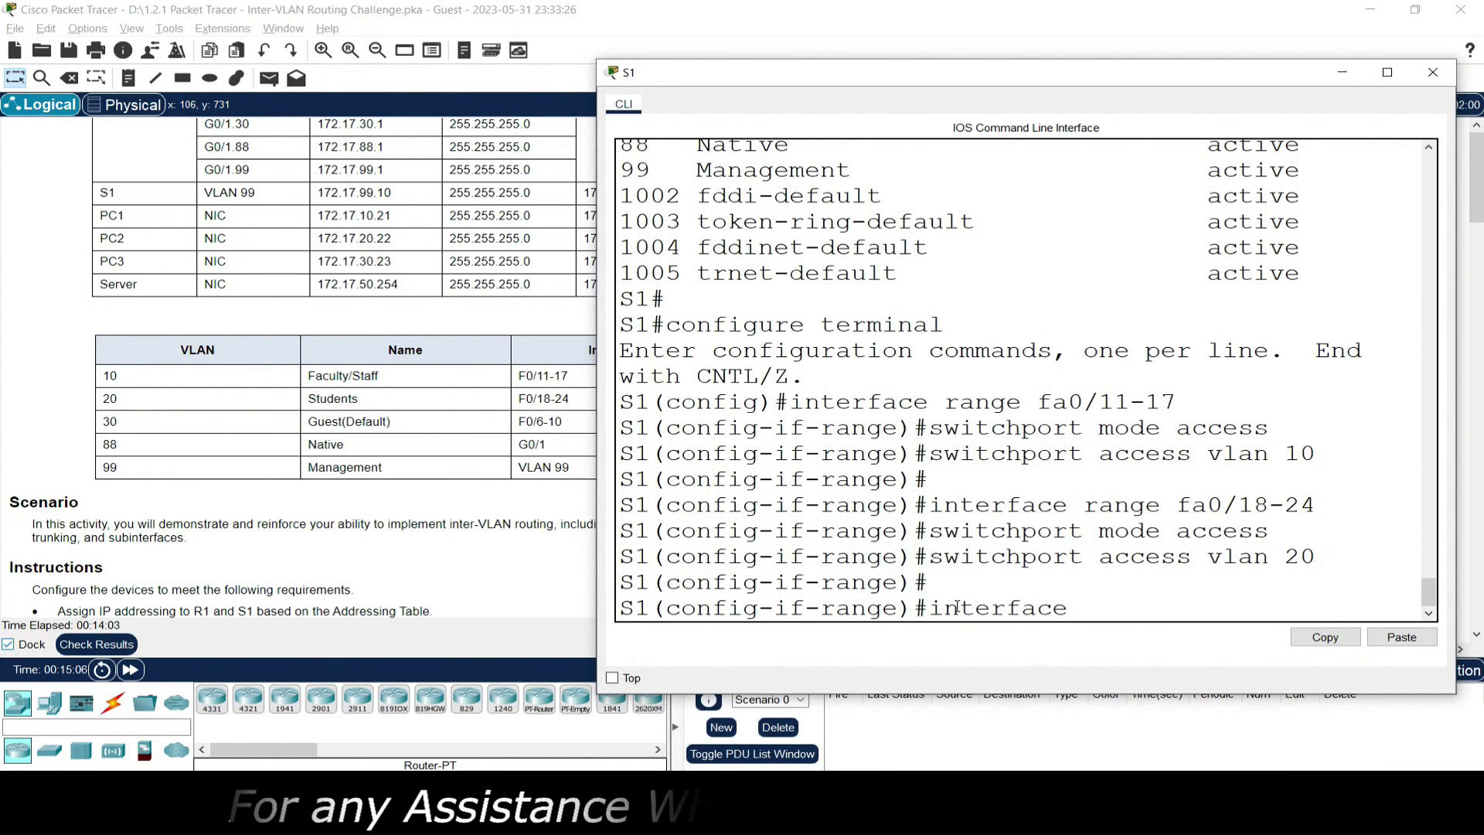
{"action": "type", "text": " range fa0/"}
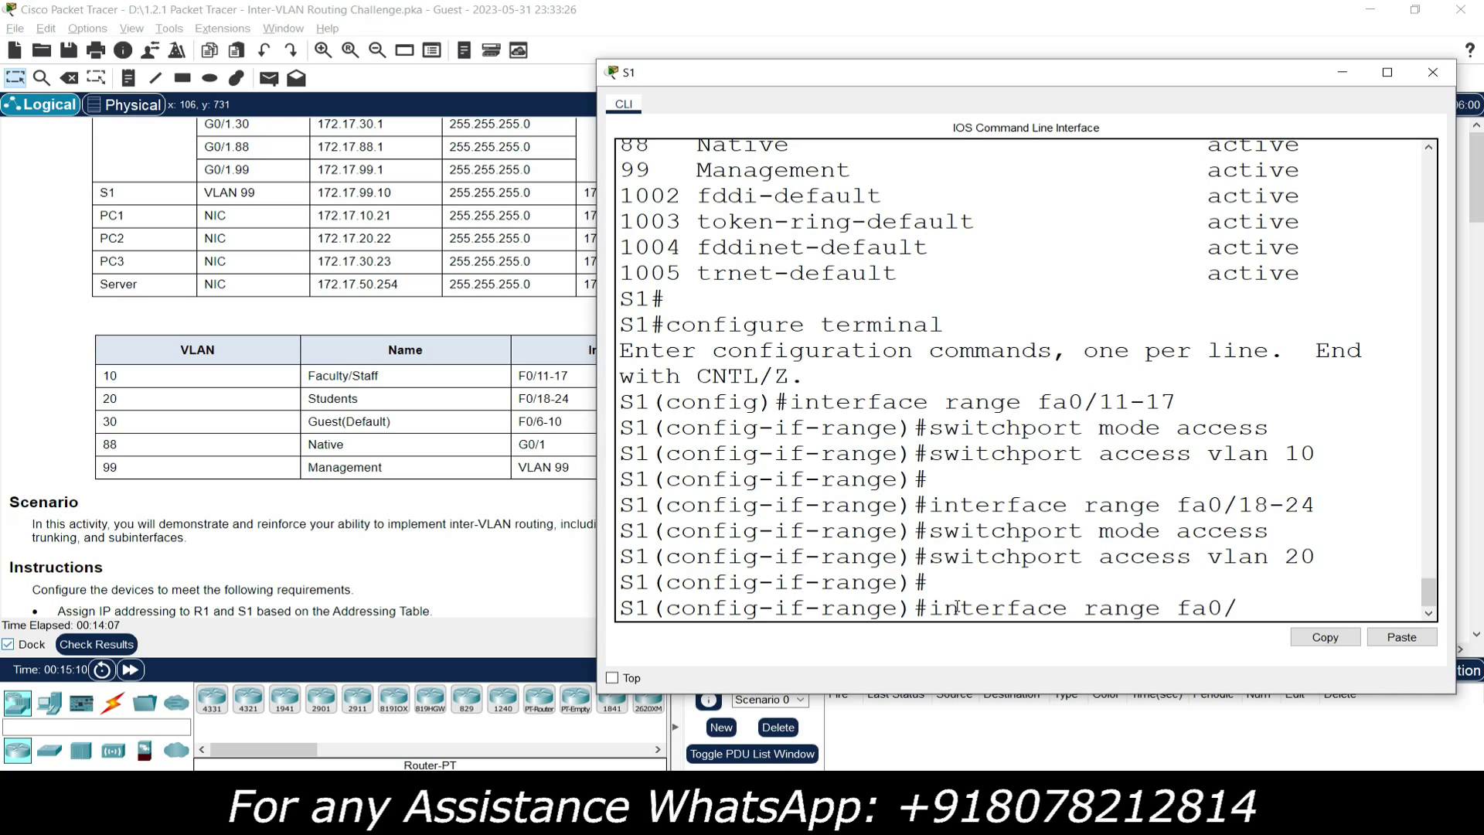
{"action": "type", "text": "6-10"}
{"action": "key", "text": "Return"}
{"action": "type", "text": "switch"}
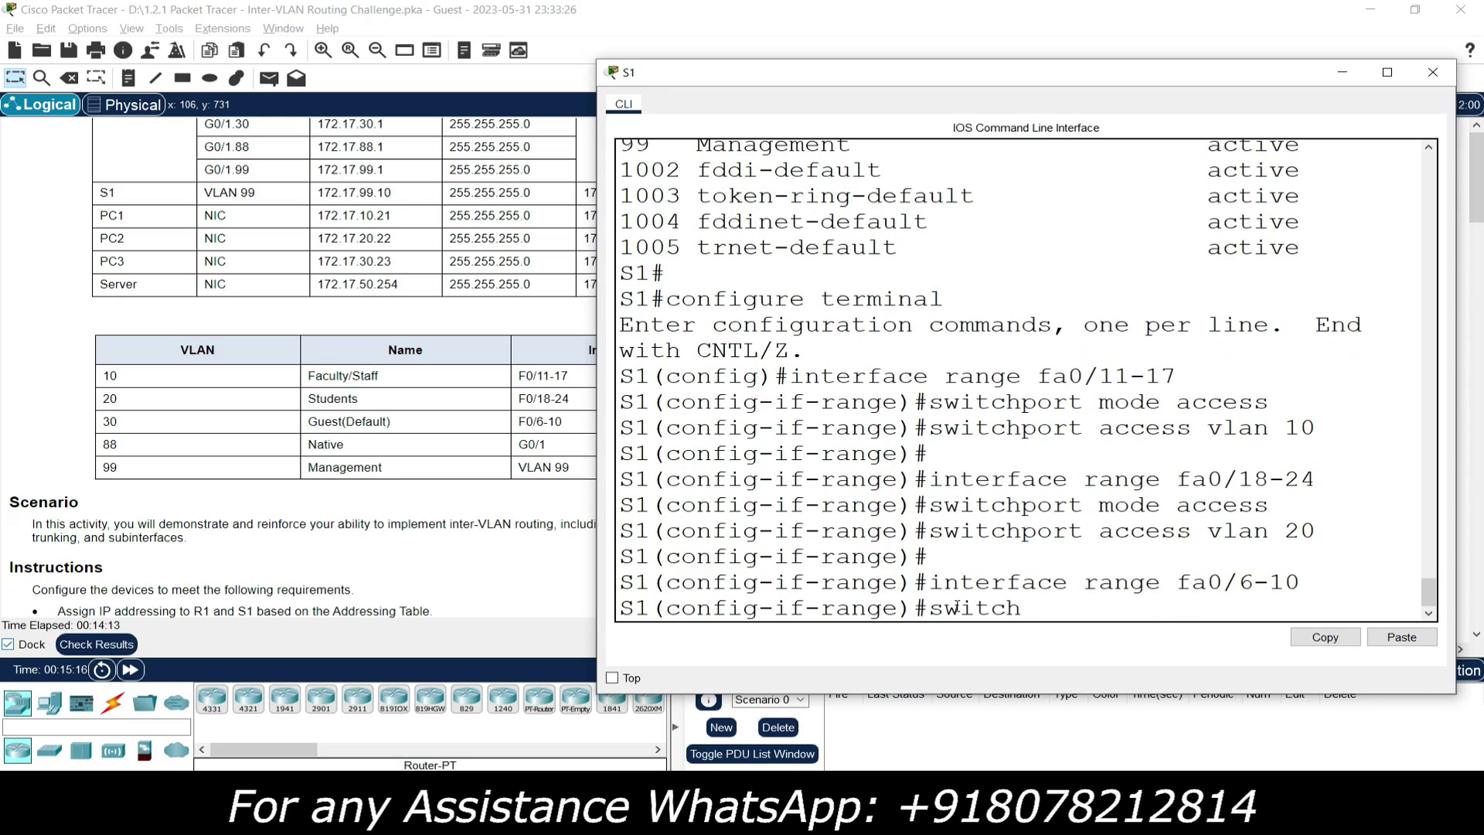
{"action": "type", "text": "port mode access"}
{"action": "key", "text": "Return"}
Assign the fa0/6-10 access ports to VLAN 30
{"action": "type", "text": "switchp"}
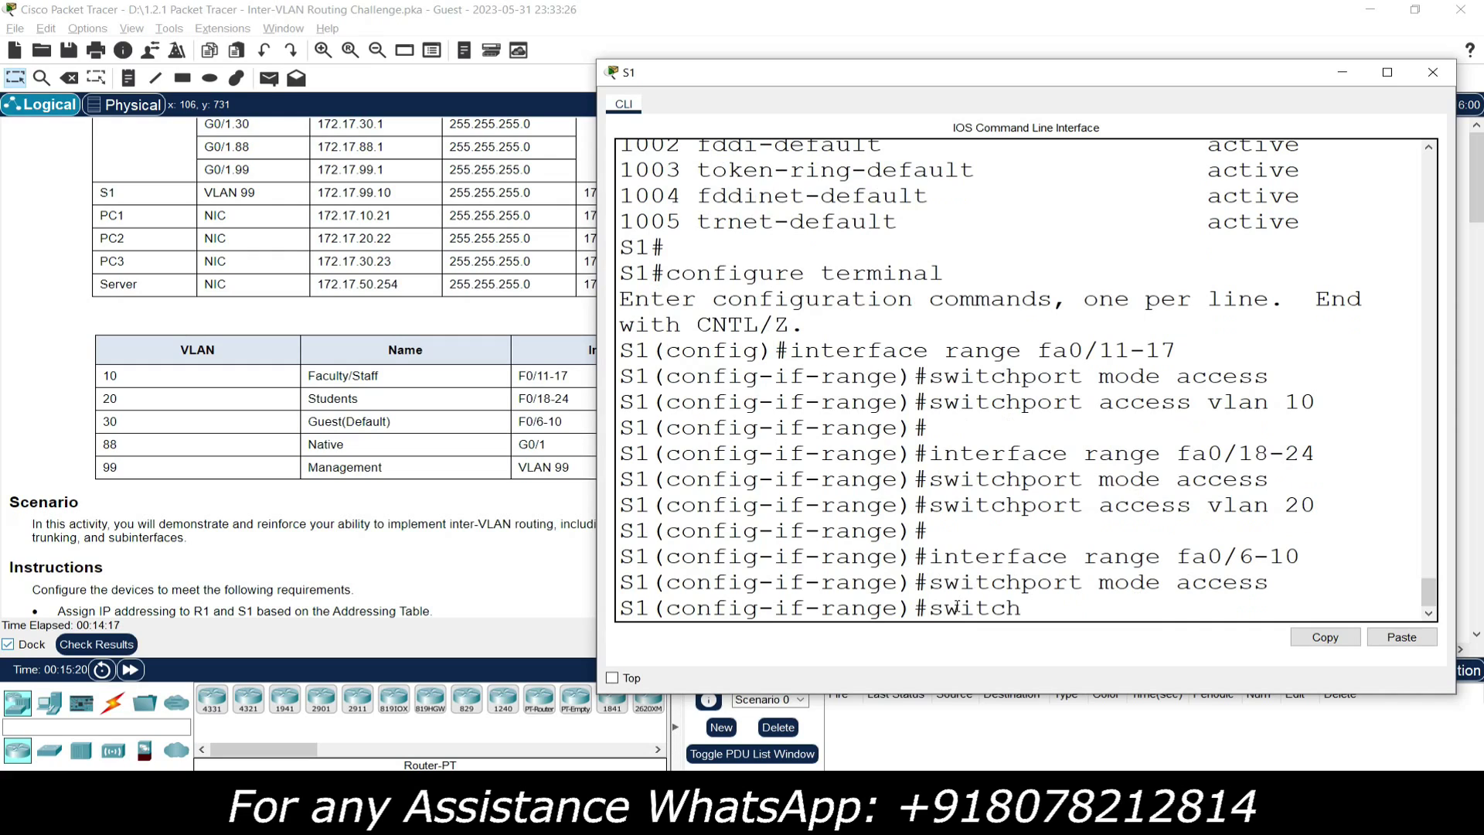
{"action": "type", "text": "ort access vlan "}
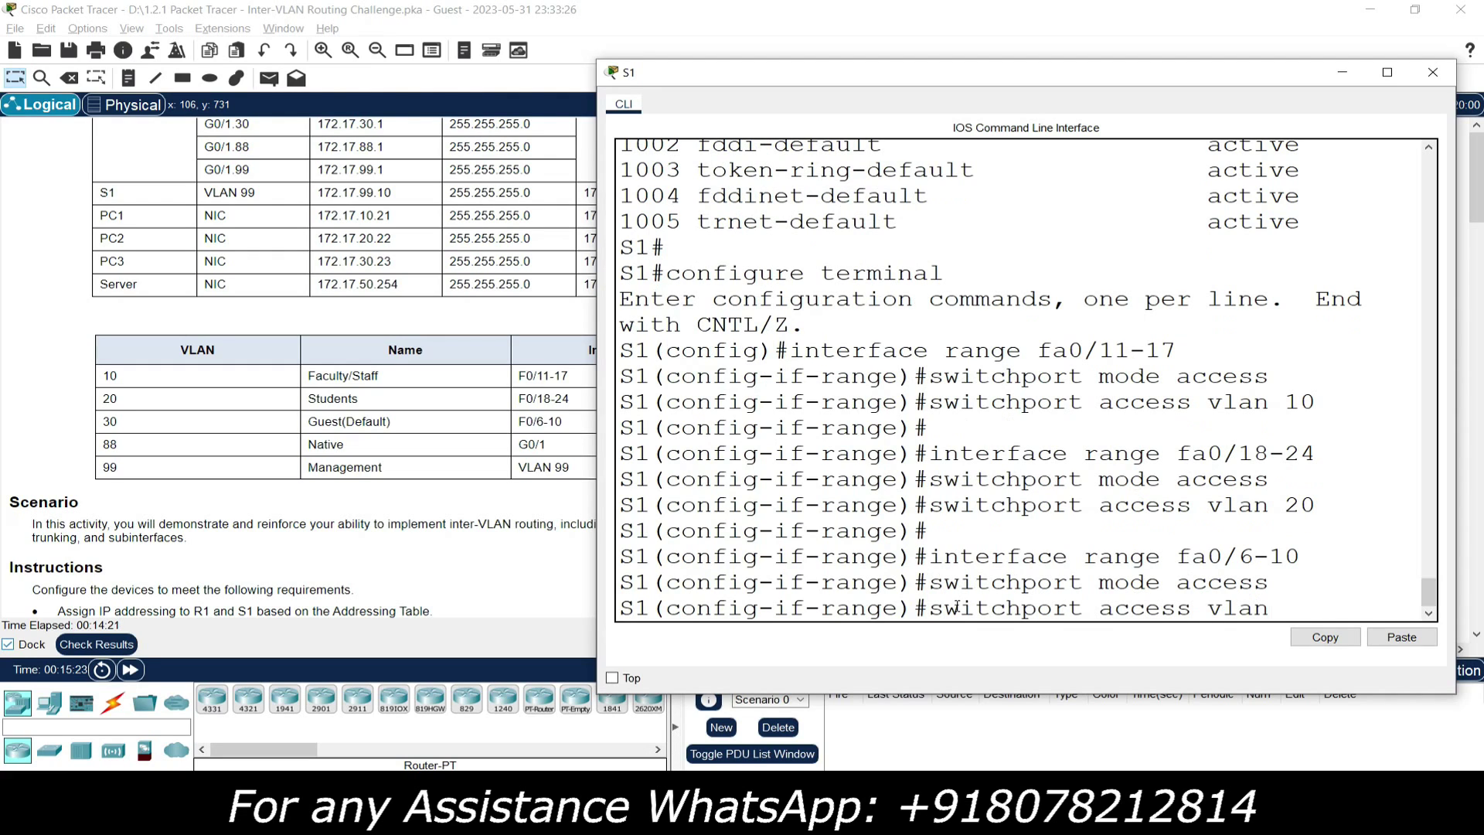
{"action": "type", "text": "30"}
{"action": "key", "text": "Return"}
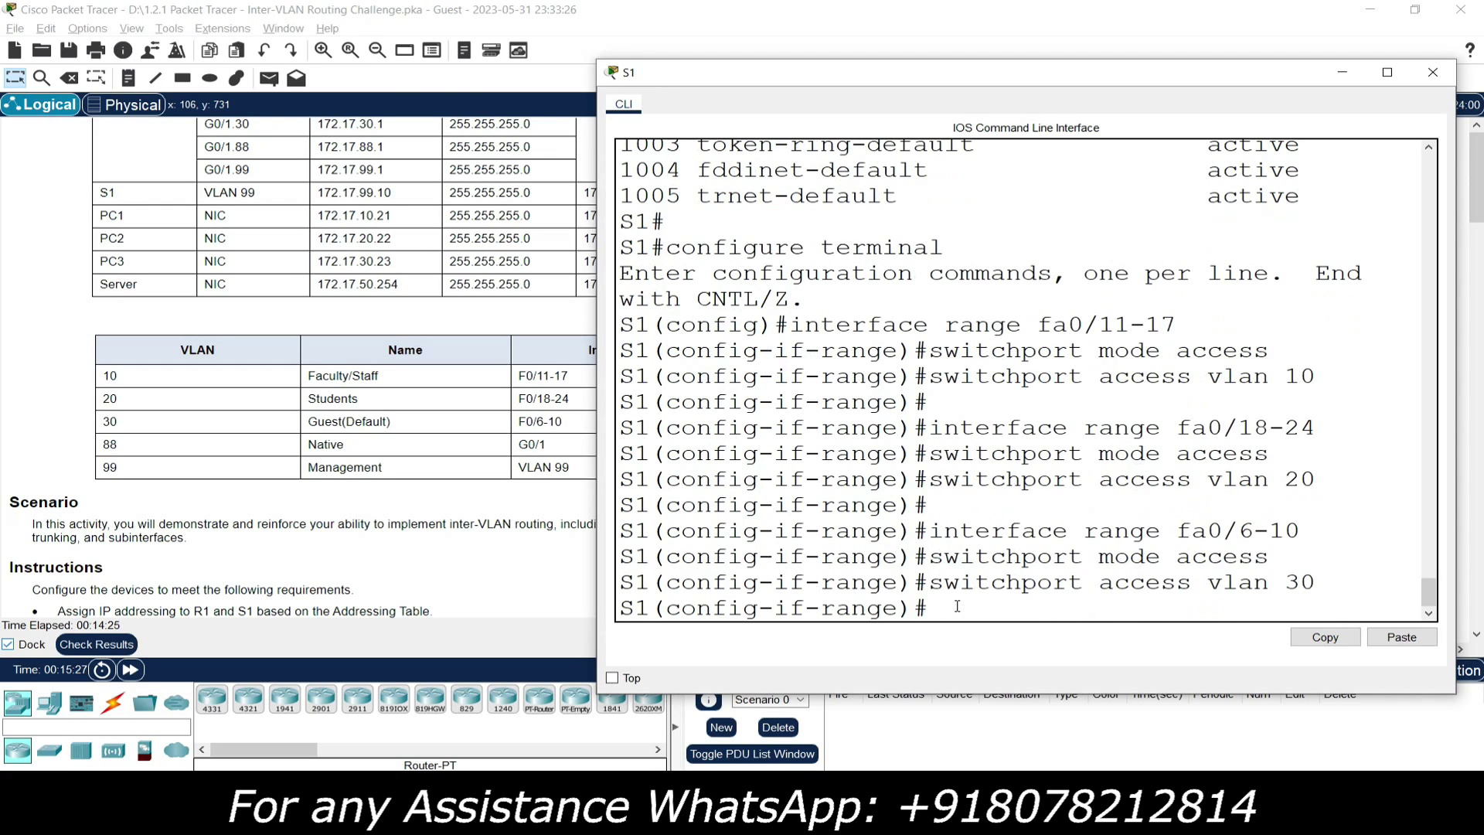
{"action": "key", "text": "Return"}
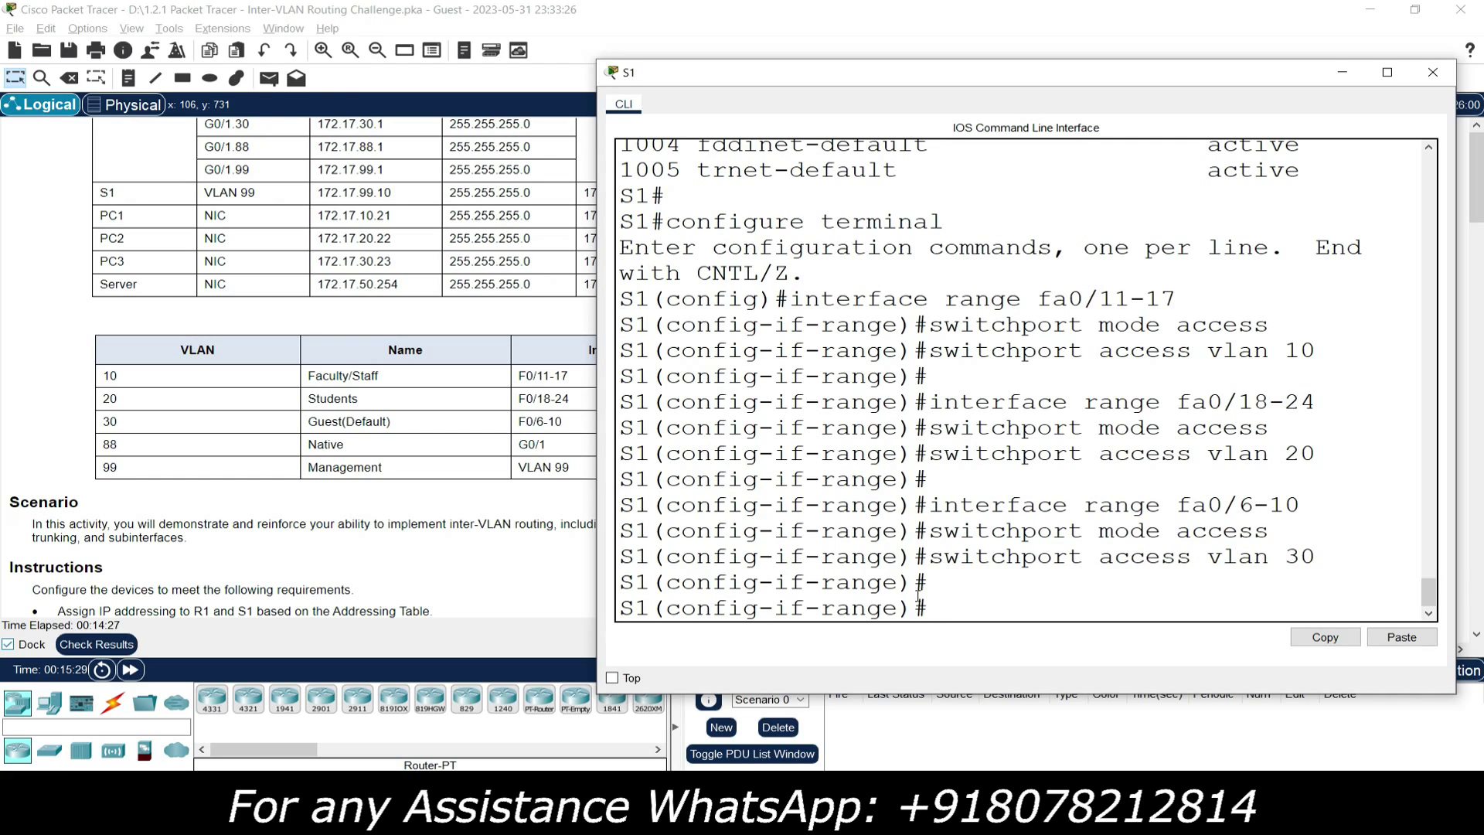
Following the instructions, configure S1's interface g0/1 towards R1 as a static trunk
{"action": "left_click", "coordinate": [511, 460]}
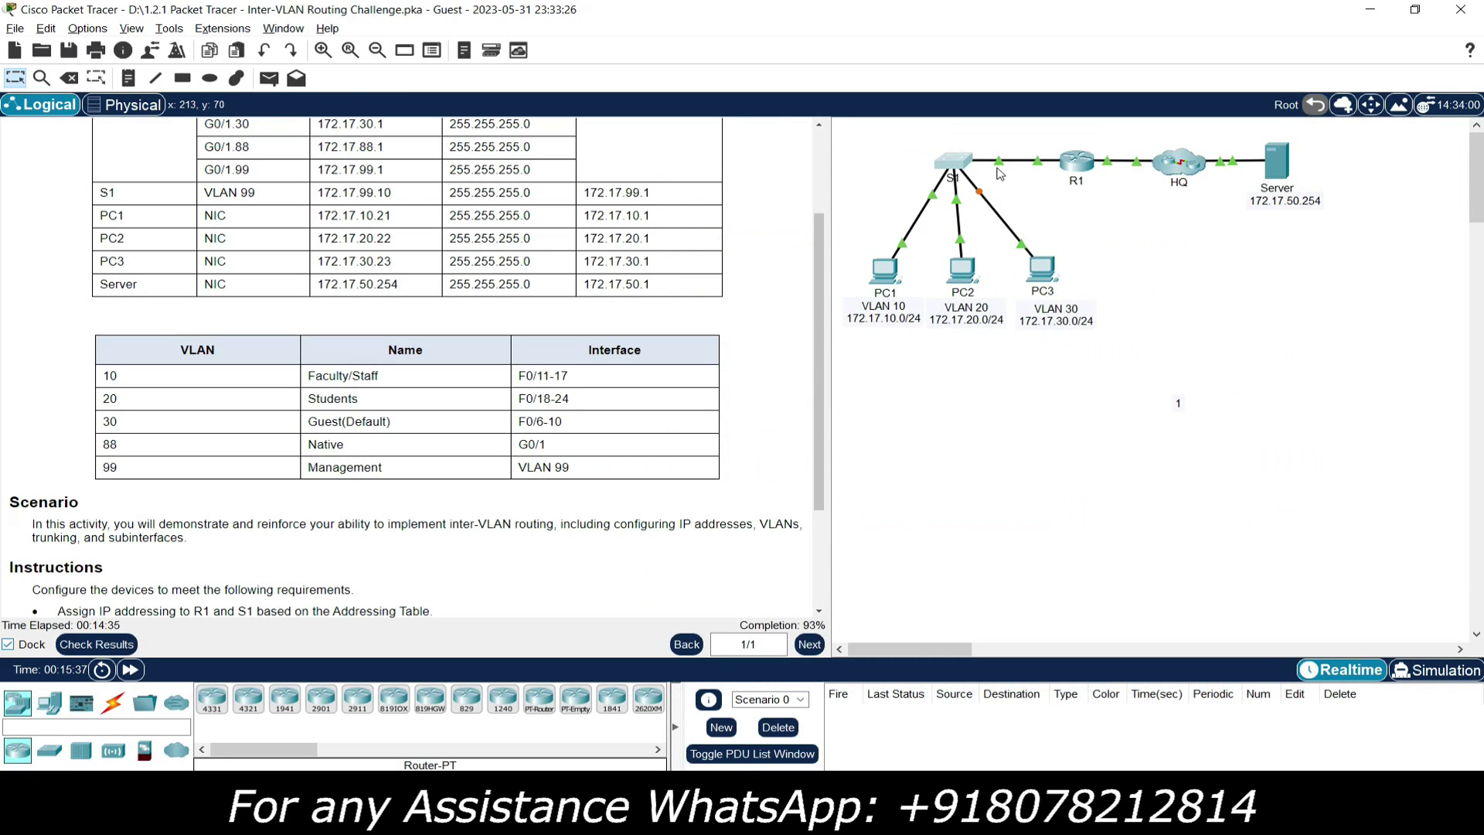
{"action": "mouse_move", "coordinate": [1003, 168]}
{"action": "scroll", "coordinate": [409, 518], "scroll_direction": "down", "scroll_amount": 3}
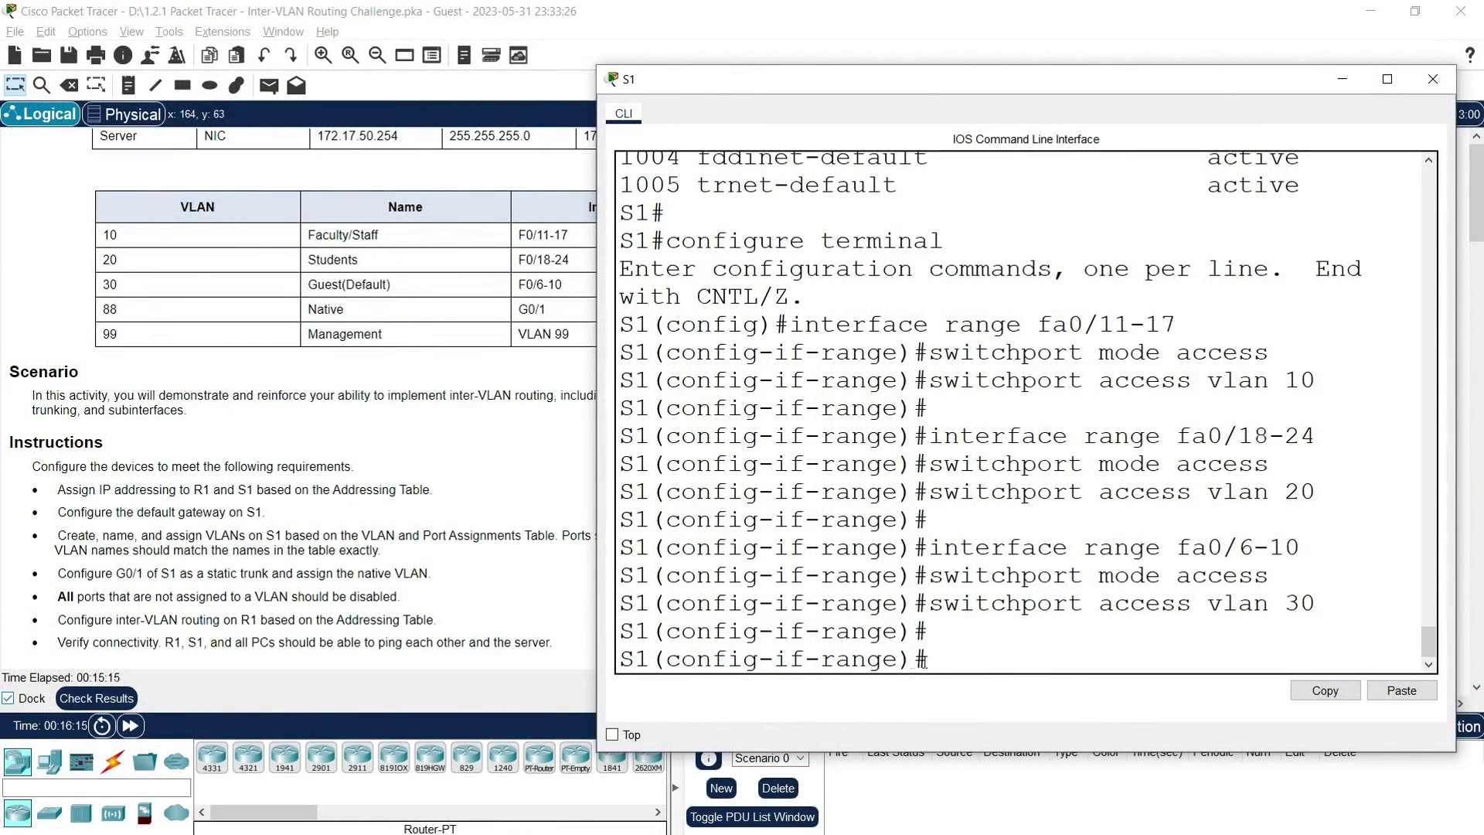
{"action": "type", "text": "interface g-"}
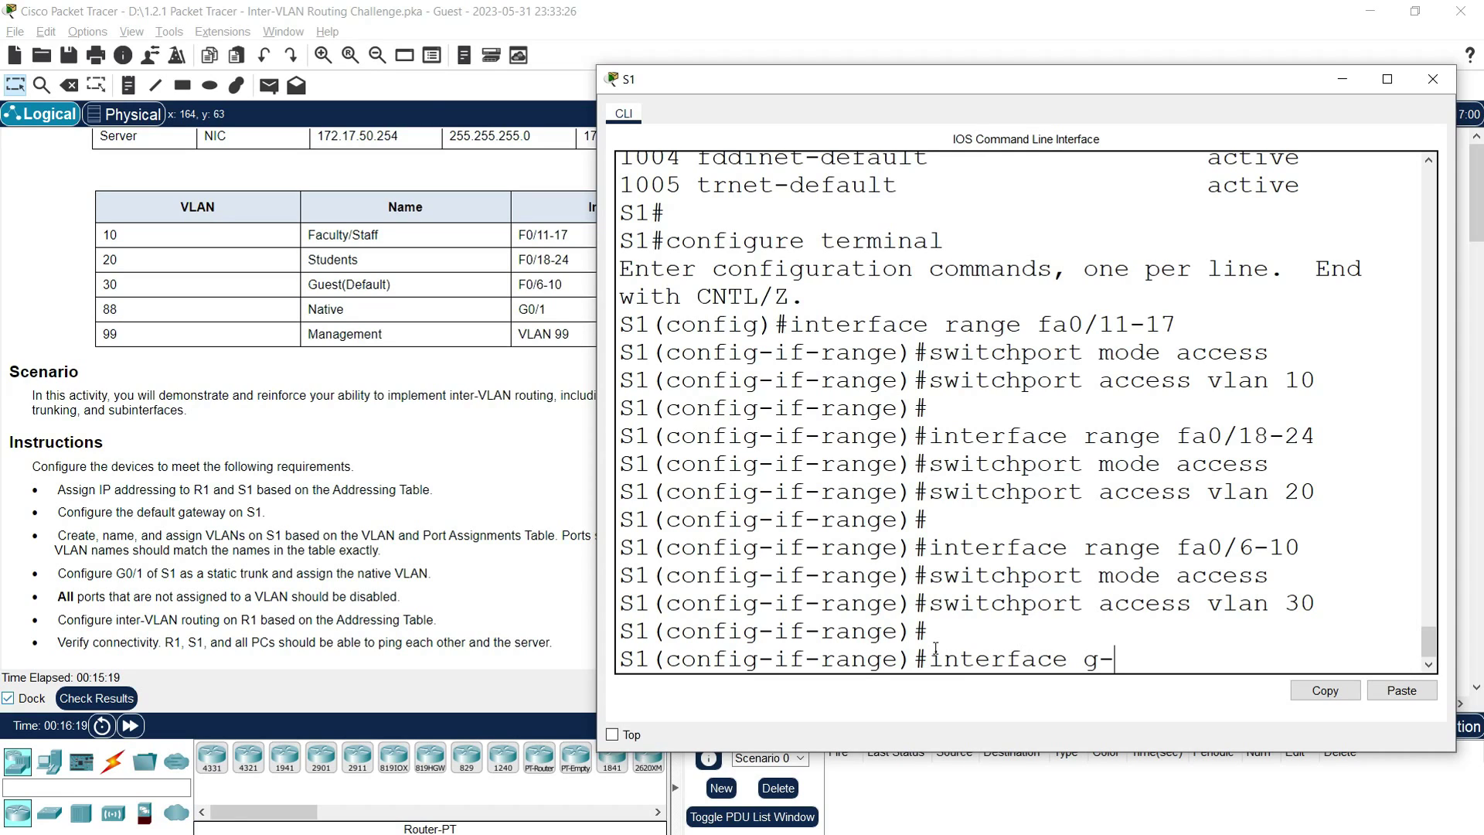
{"action": "type", "text": "0/1"}
{"action": "key", "text": "Return"}
{"action": "type", "text": "switchport mode trunk"}
{"action": "key", "text": "Return"}
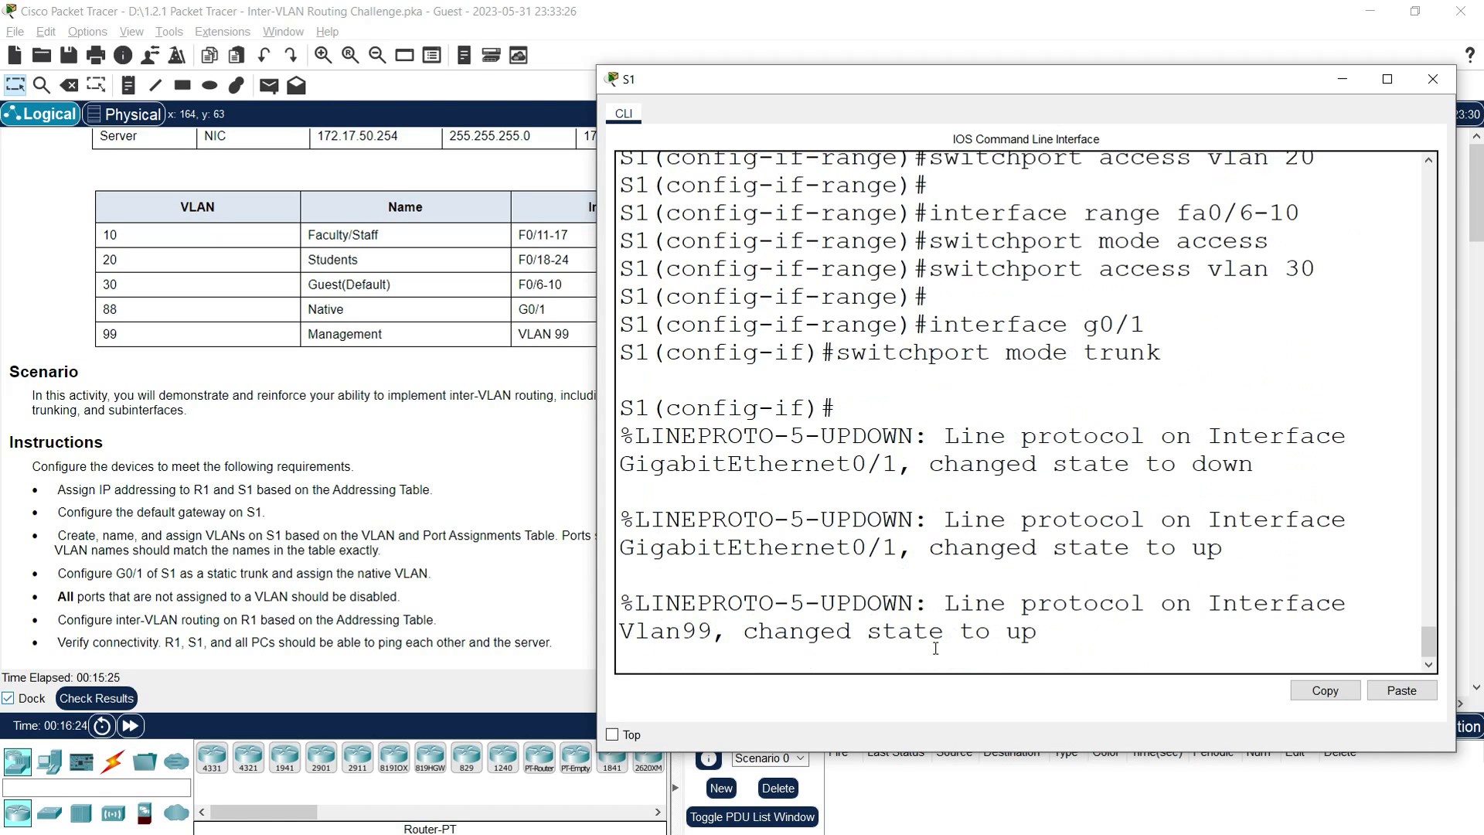
{"action": "key", "text": "Return"}
Set VLAN 88 as the native VLAN on S1's g0/1 trunk
{"action": "type", "text": "switchp"}
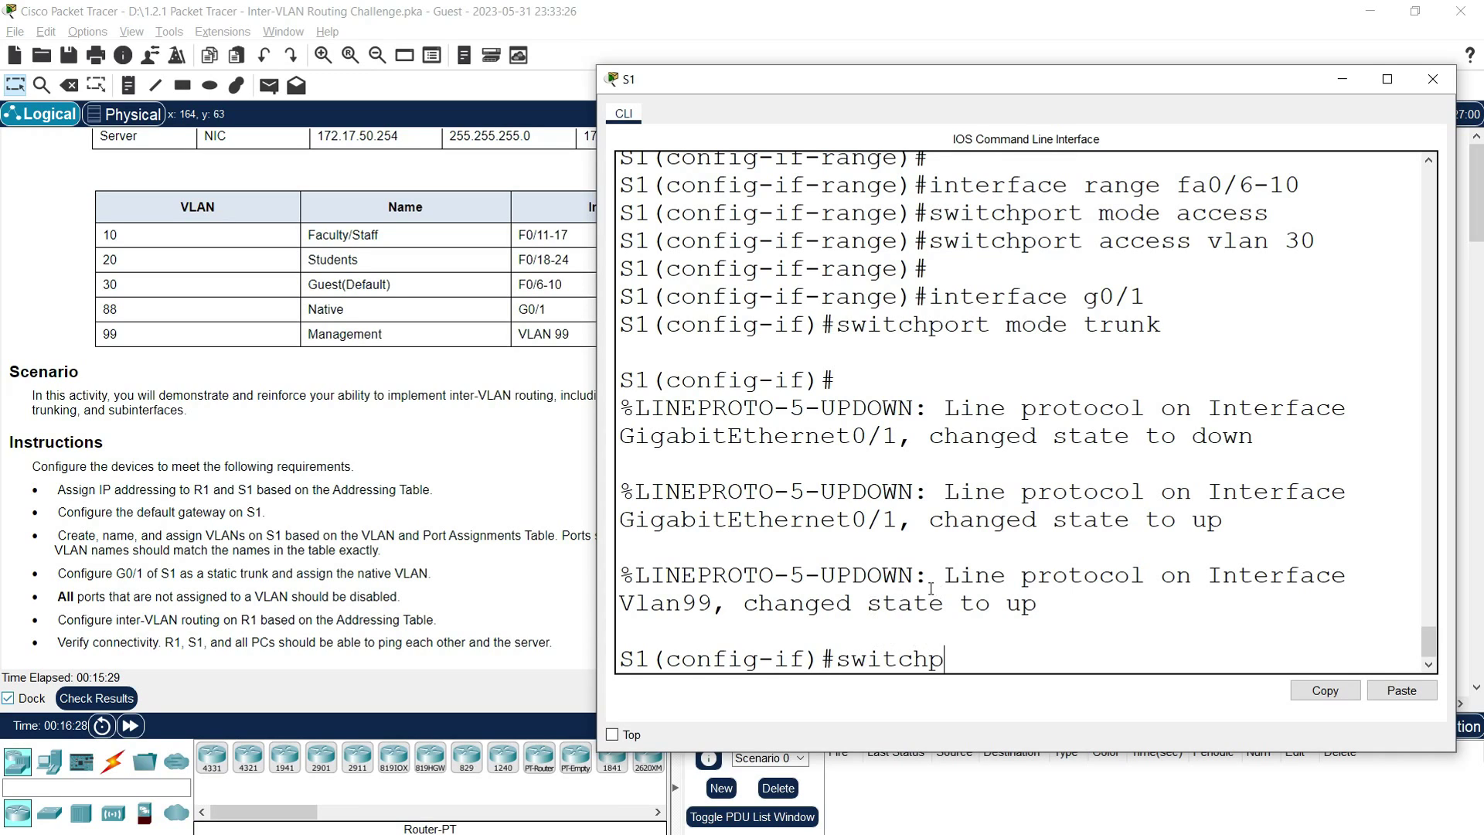
{"action": "left_click_drag", "start_coordinate": [1012, 579], "coordinate": [1148, 578]}
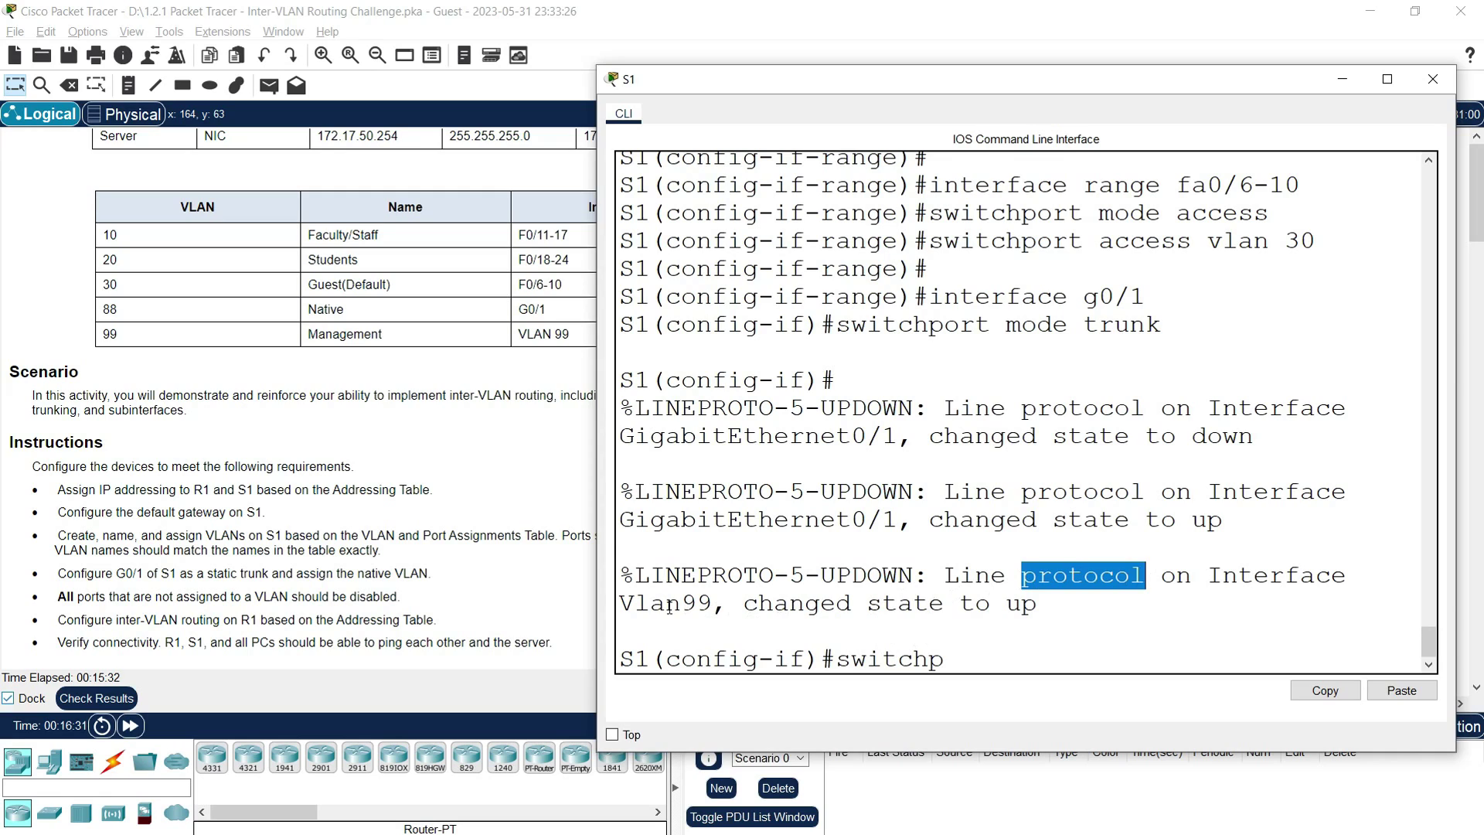
{"action": "left_click_drag", "start_coordinate": [927, 603], "coordinate": [1023, 603]}
{"action": "left_click", "coordinate": [1020, 687]}
{"action": "type", "text": "switchport tr"}
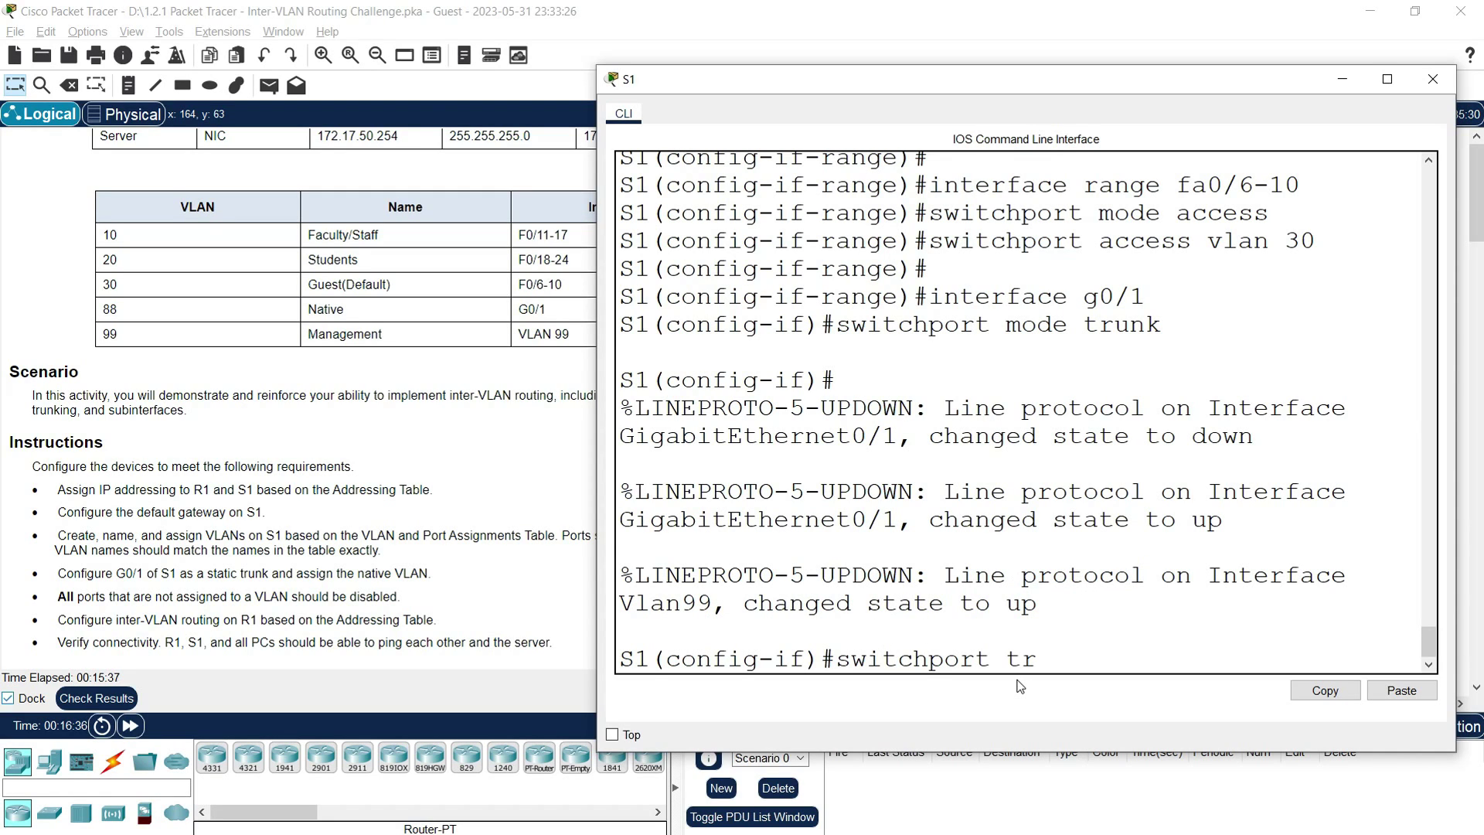
{"action": "type", "text": "unk native vlan 88"}
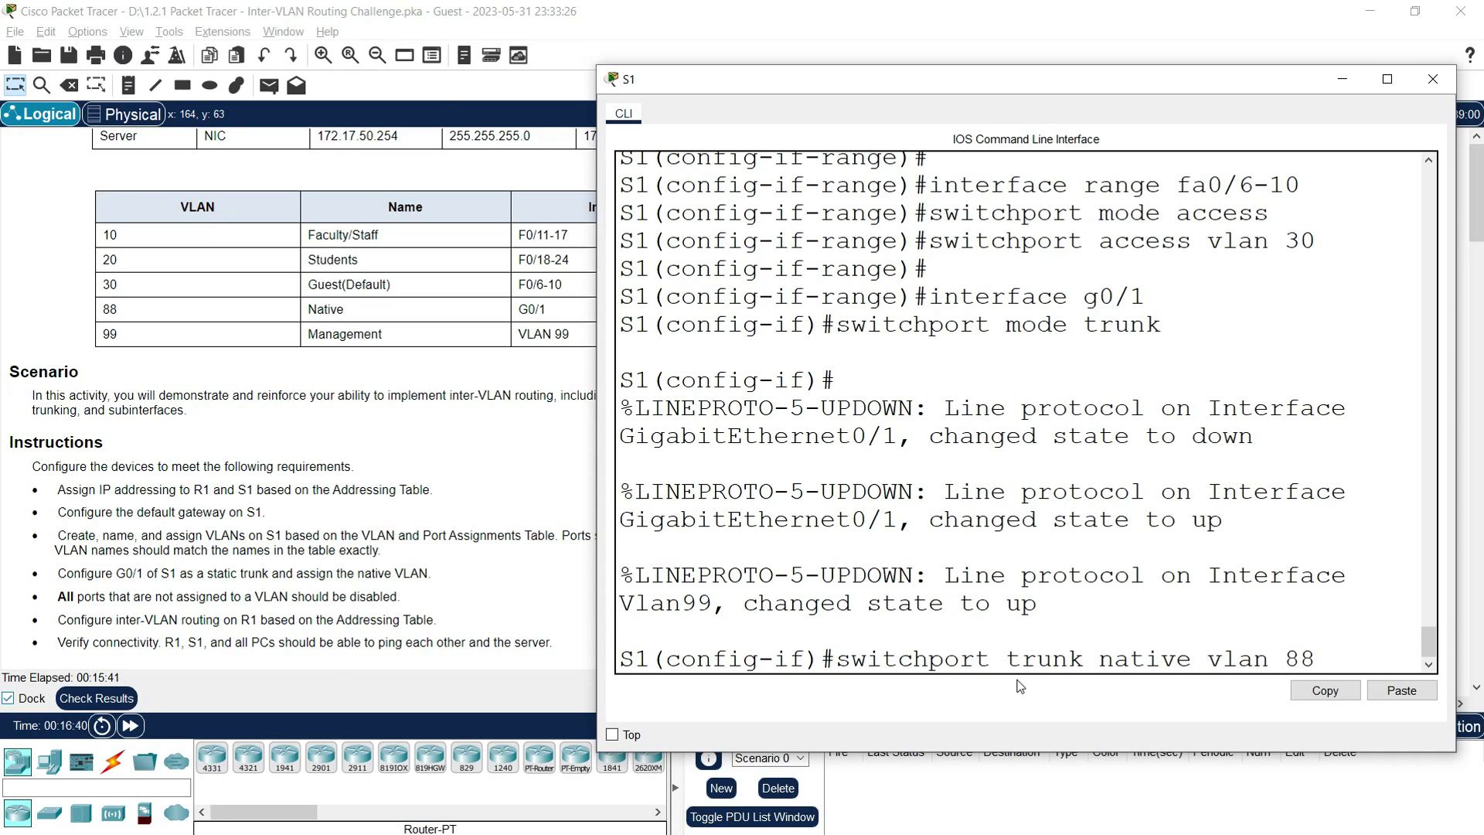
{"action": "key", "text": "Return"}
{"action": "key", "text": "Return"}
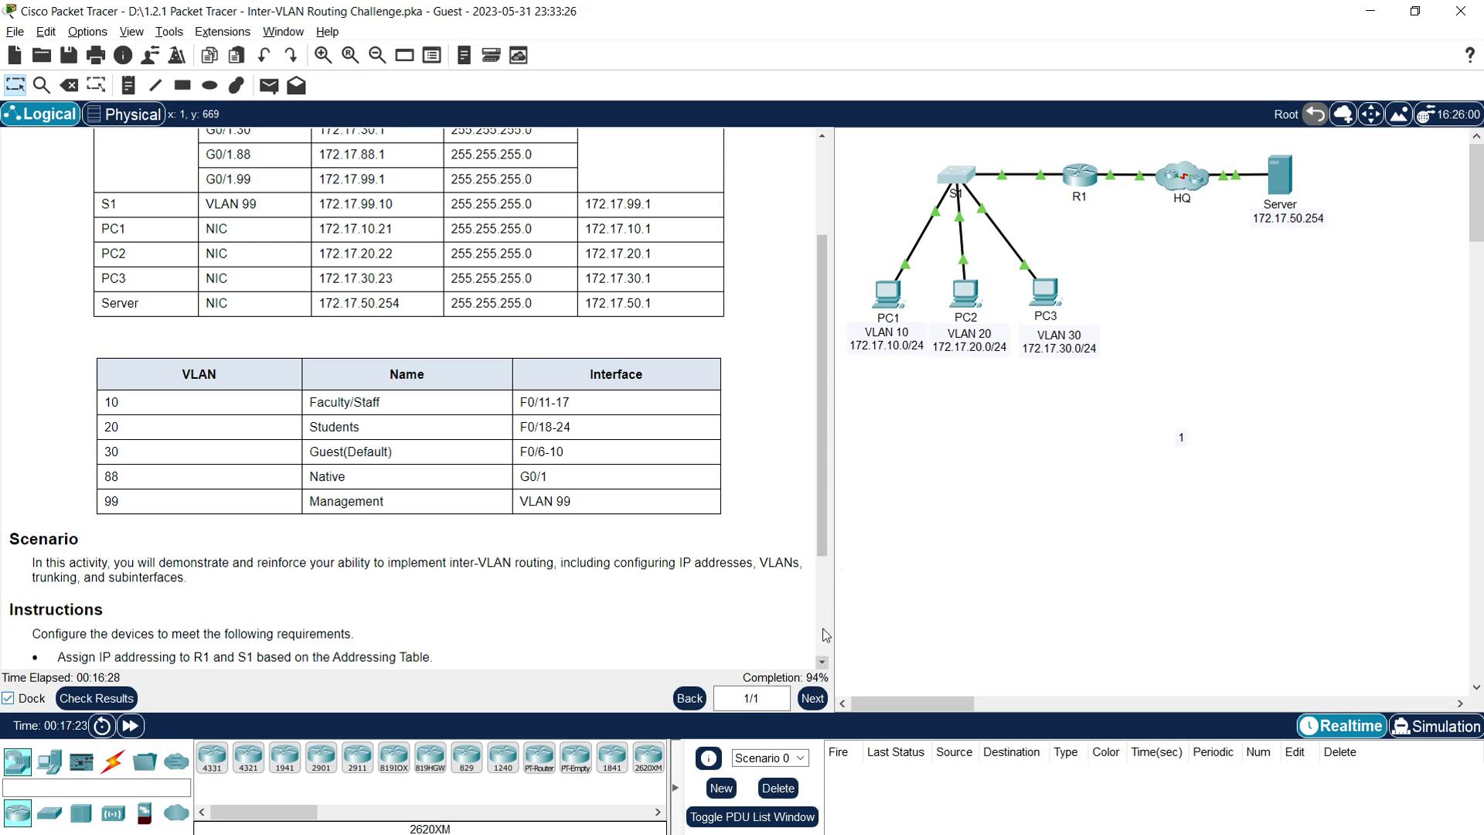
Display S1's brief VLAN table and examine which ports still belong to default VLAN 1
{"action": "left_click_drag", "start_coordinate": [822, 551], "coordinate": [822, 651]}
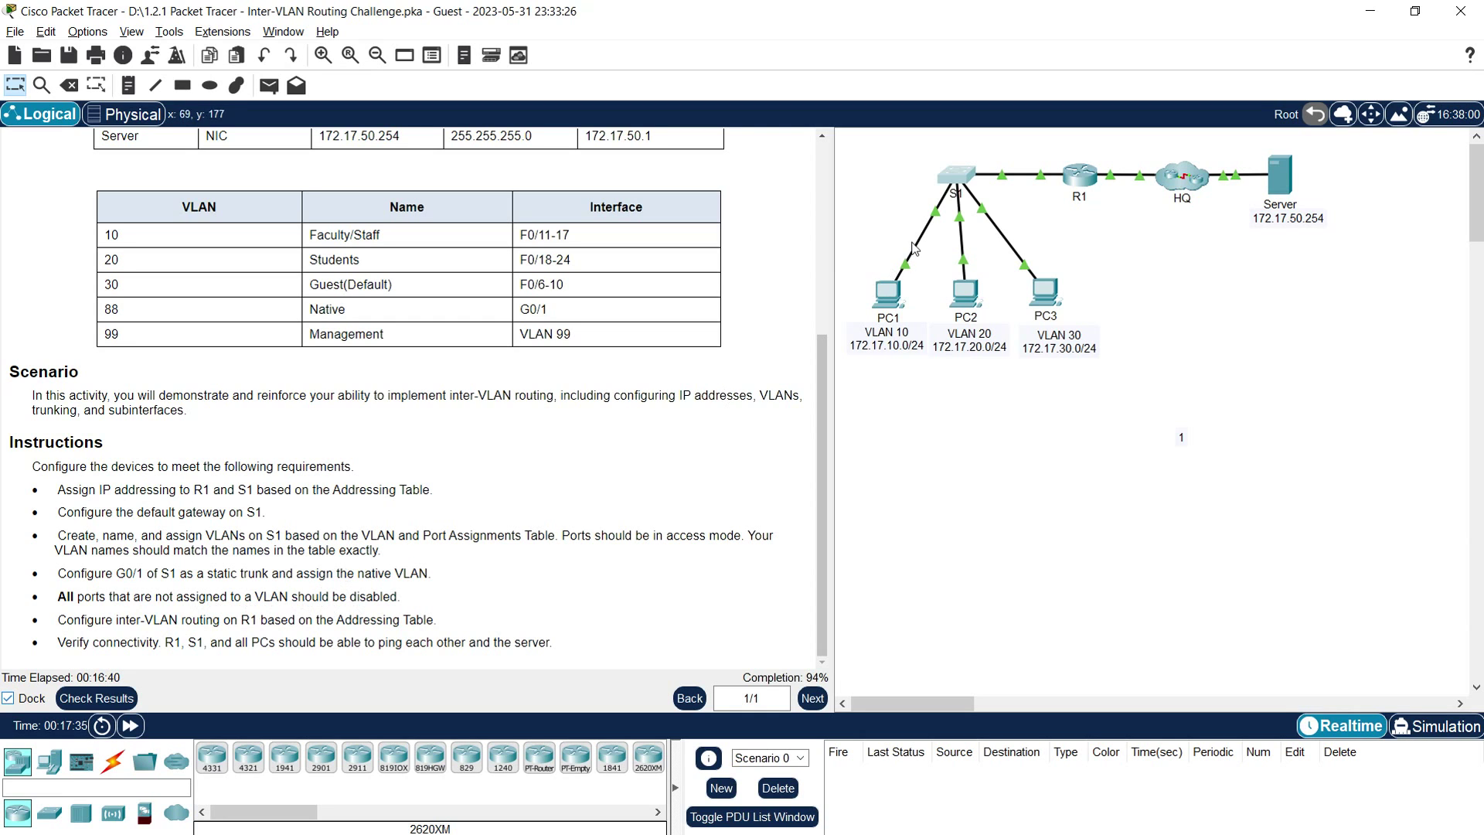
{"action": "left_click", "coordinate": [958, 176]}
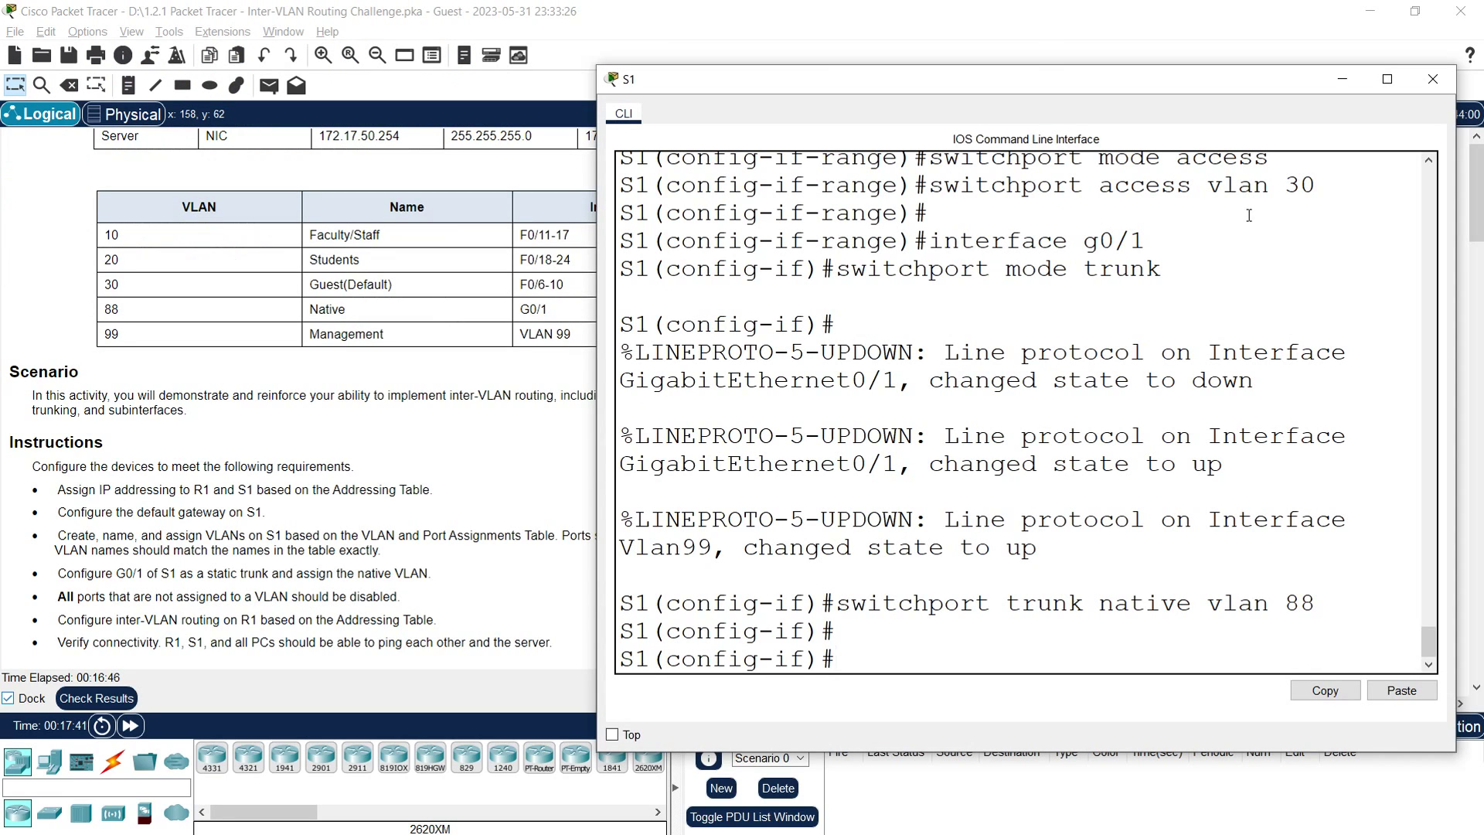
{"action": "type", "text": "do show vlan brief"}
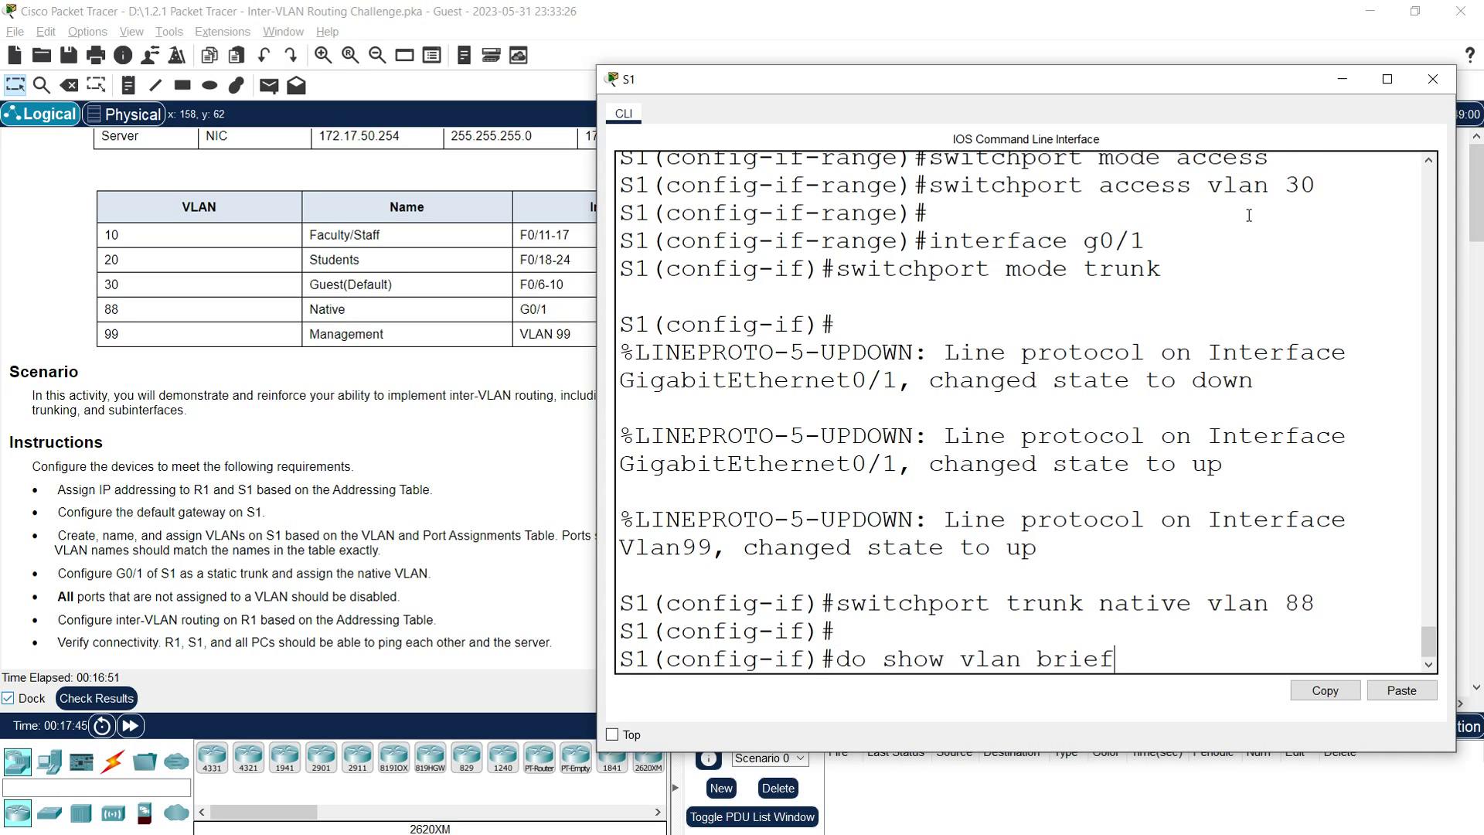
{"action": "key", "text": "Return"}
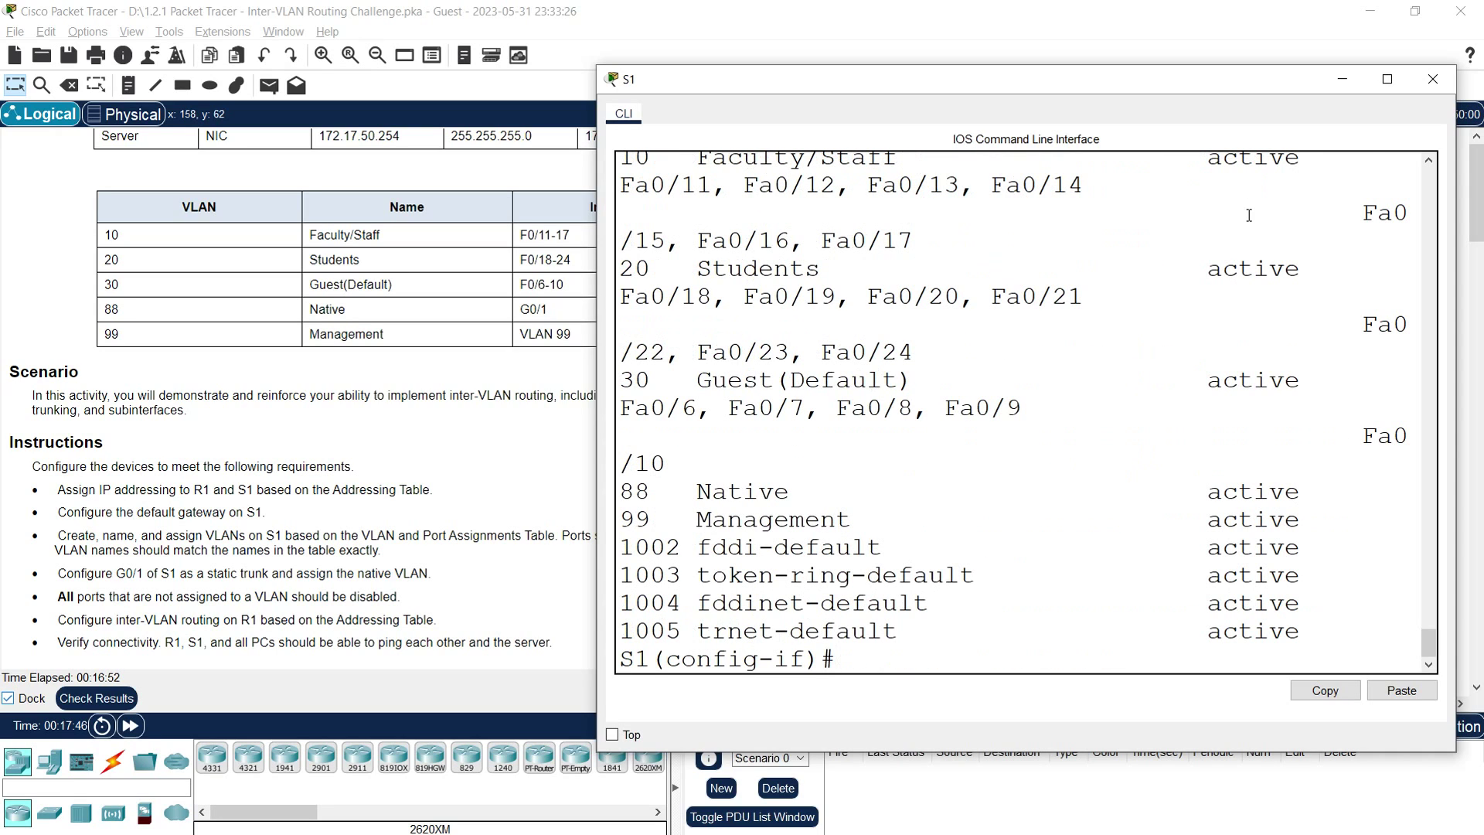
{"action": "left_click", "coordinate": [1388, 78]}
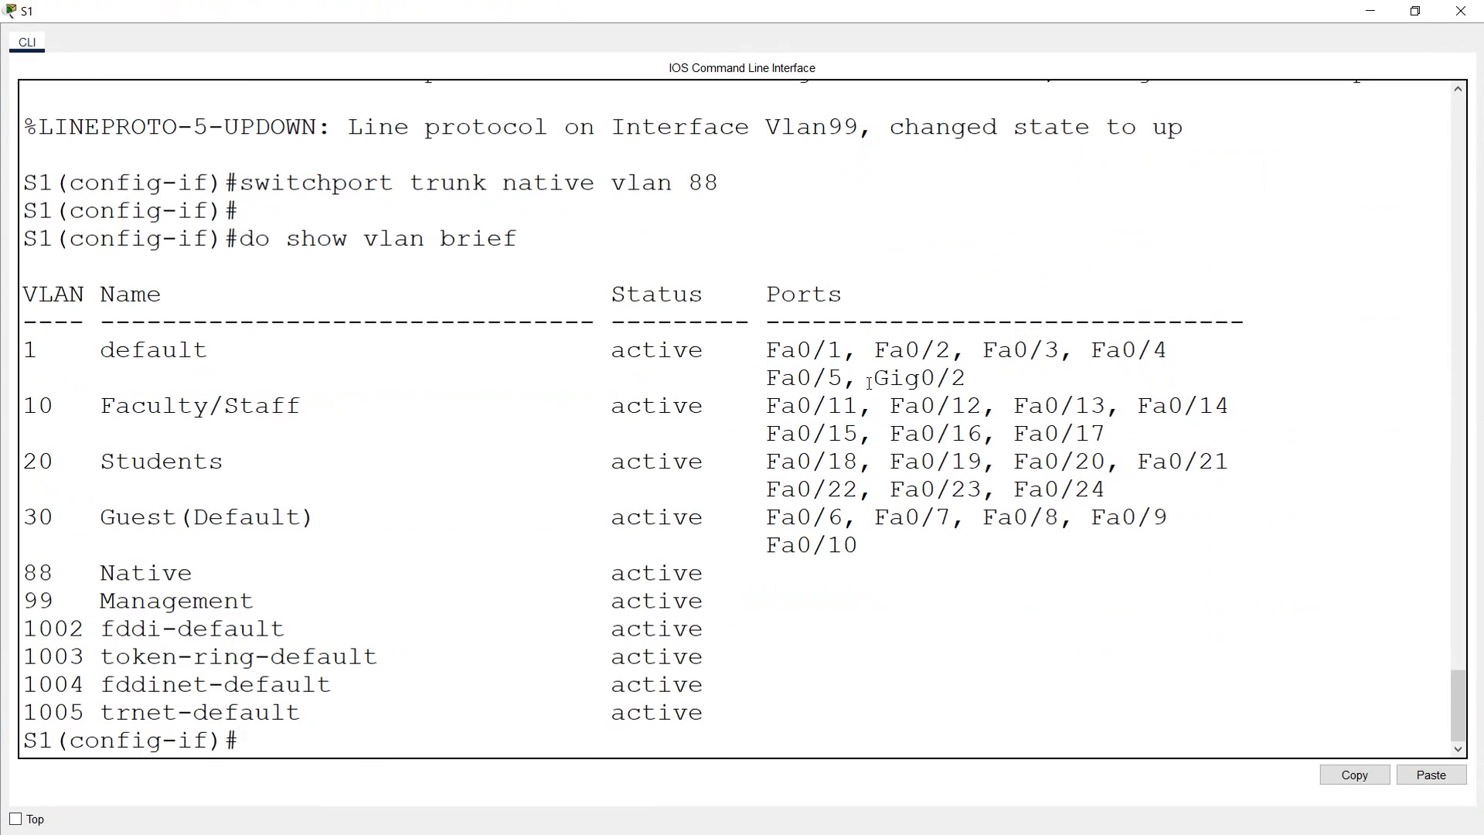
{"action": "left_click_drag", "start_coordinate": [978, 379], "coordinate": [37, 355]}
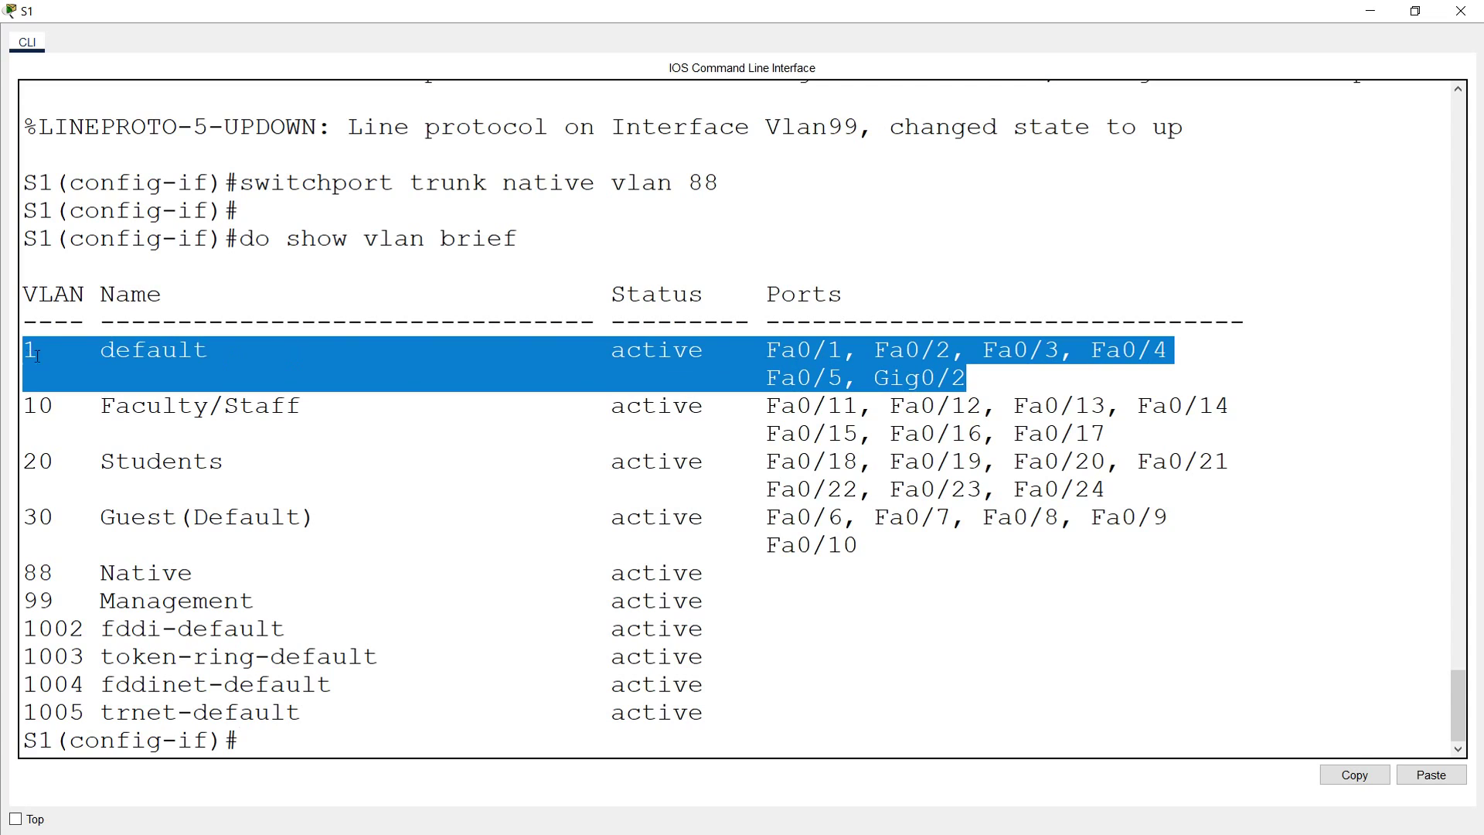
{"action": "left_click", "coordinate": [768, 352]}
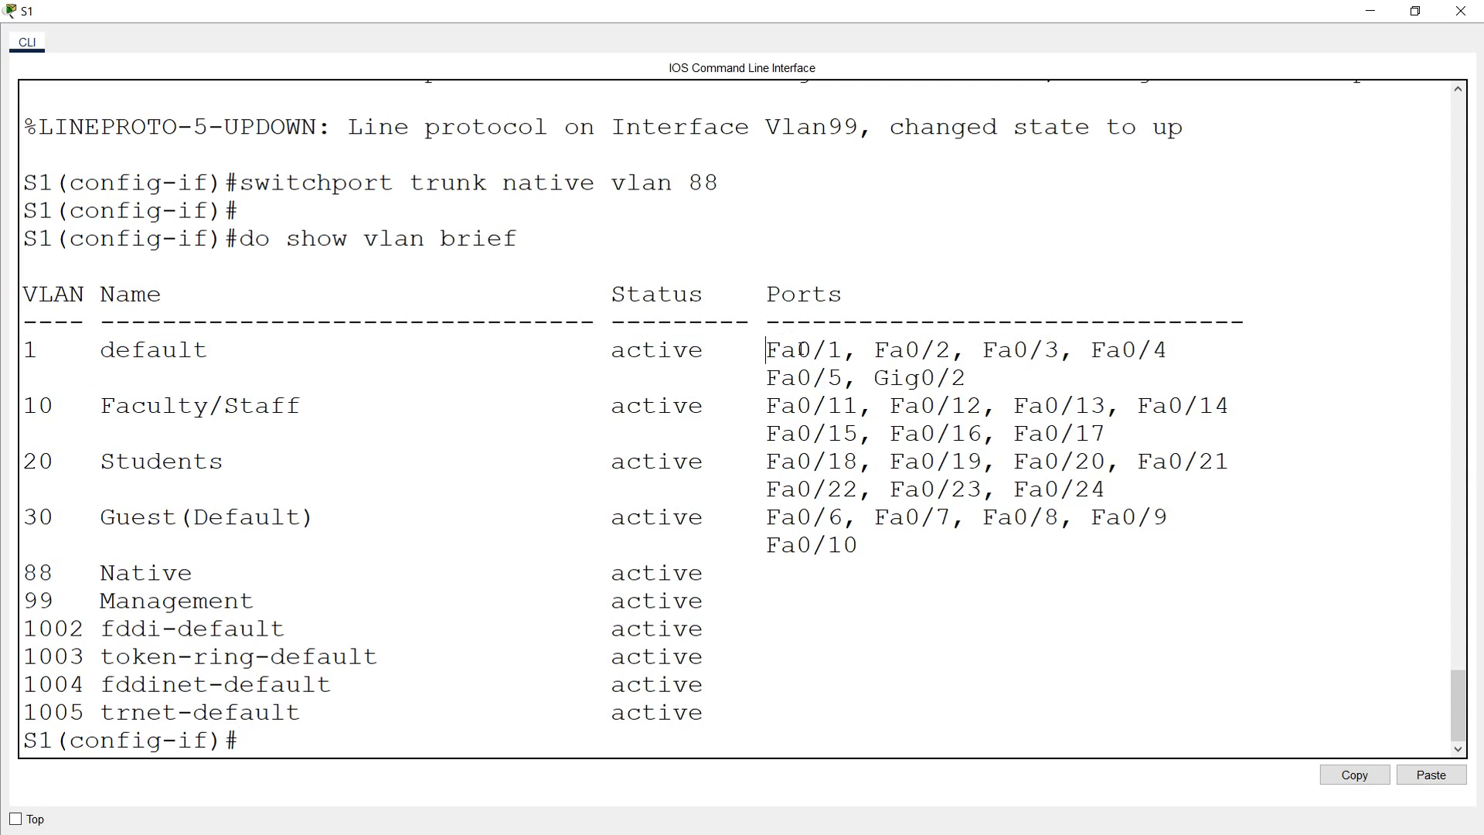
{"action": "double_click", "coordinate": [839, 375]}
{"action": "left_click_drag", "start_coordinate": [876, 378], "coordinate": [977, 380]}
Shut down S1's unused ports as one interface range, fa0/1-5 and g0/2
{"action": "left_click", "coordinate": [333, 736]}
{"action": "type", "text": "interface range fa"}
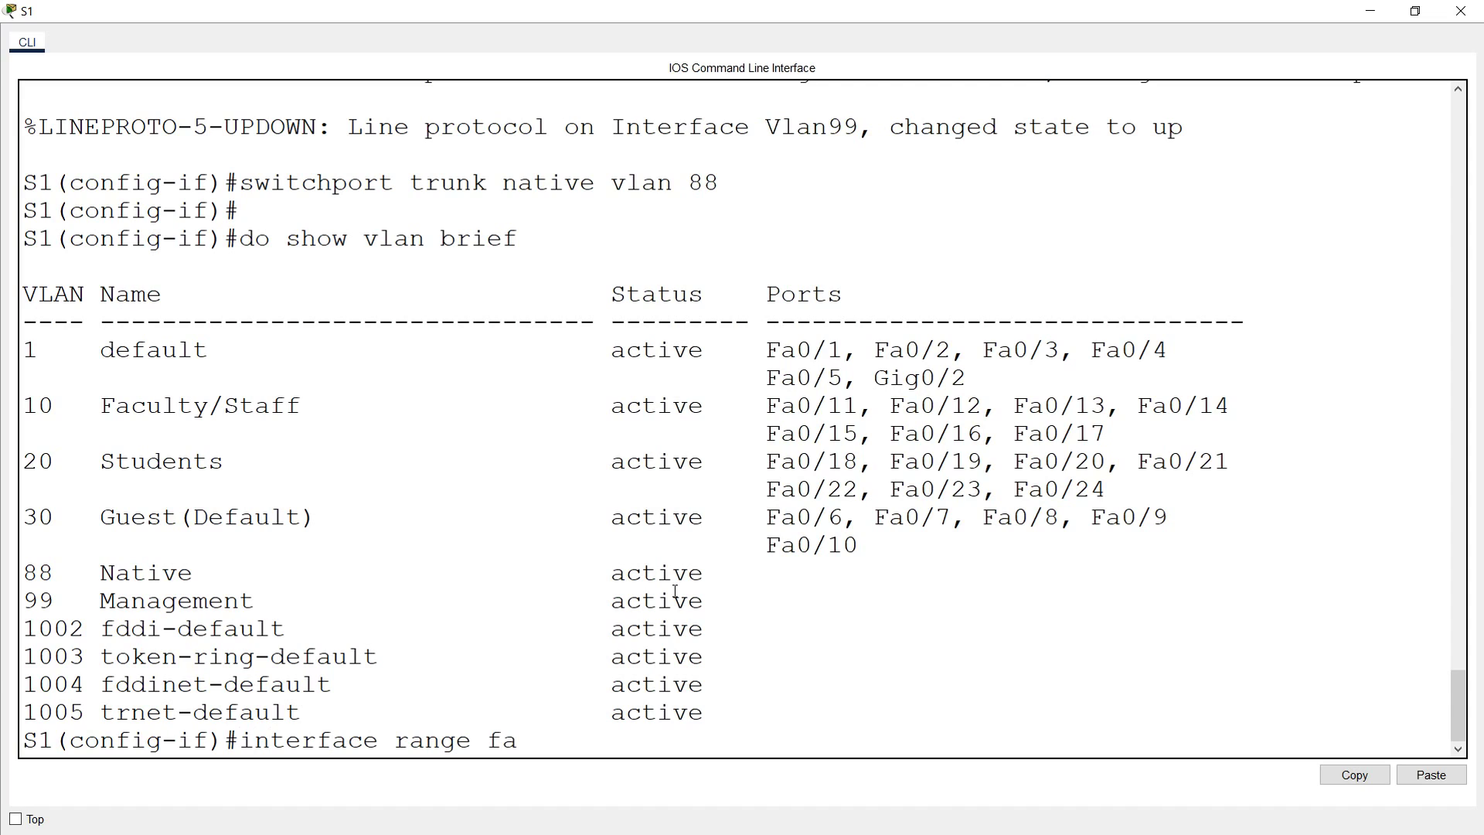
{"action": "type", "text": "0/1-5,g0/2"}
{"action": "key", "text": "Return"}
{"action": "type", "text": "shutdown"}
{"action": "key", "text": "Return"}
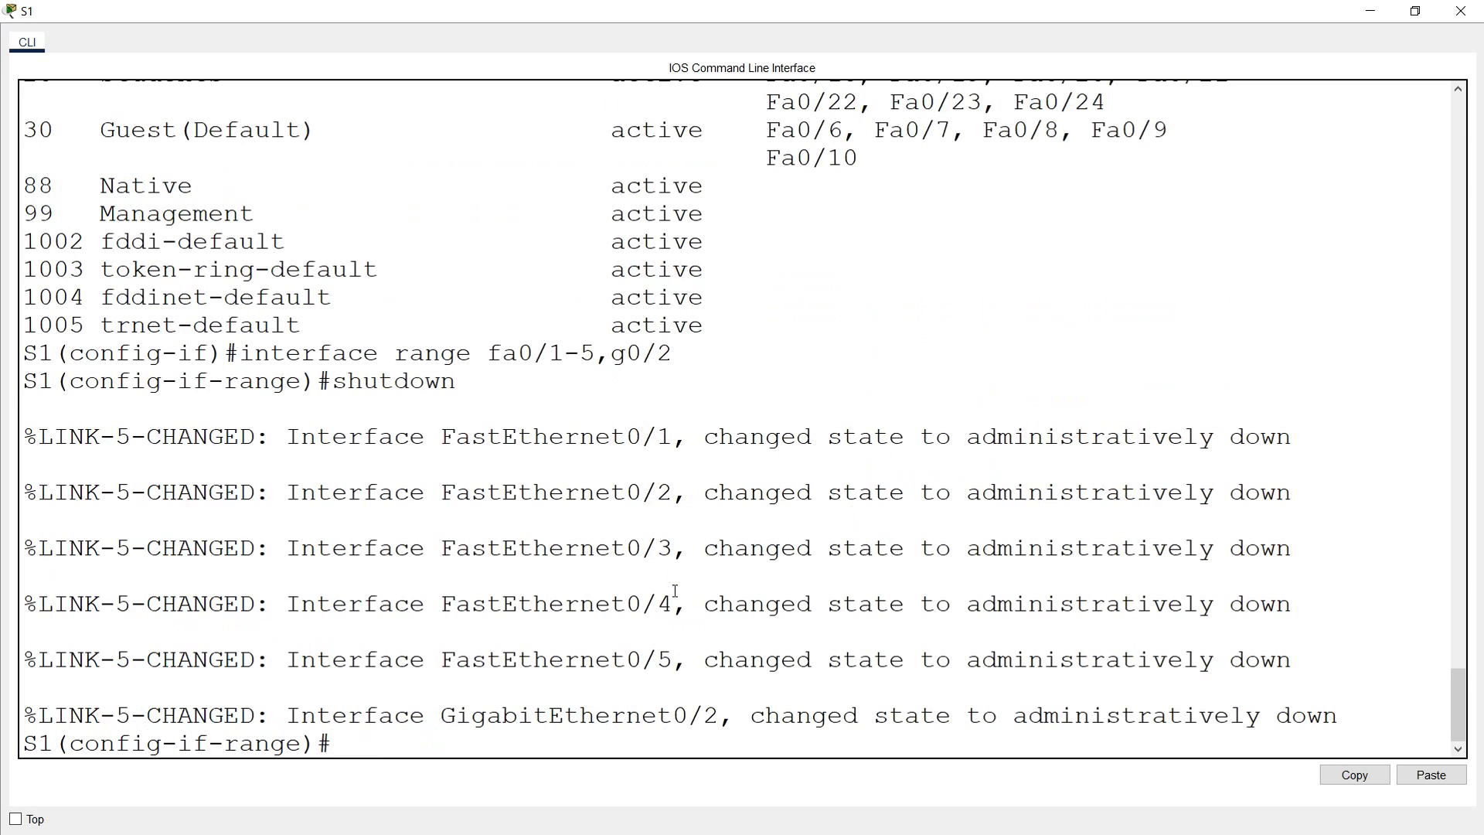
{"action": "key", "text": "Return"}
Leave configuration mode on S1, save the running configuration to the startup configuration and close its CLI
{"action": "type", "text": "end"}
{"action": "key", "text": "Return"}
{"action": "key", "text": "Return"}
{"action": "type", "text": "copy run star"}
{"action": "key", "text": "BackSpace"}
{"action": "key", "text": "BackSpace"}
{"action": "type", "text": "run star"}
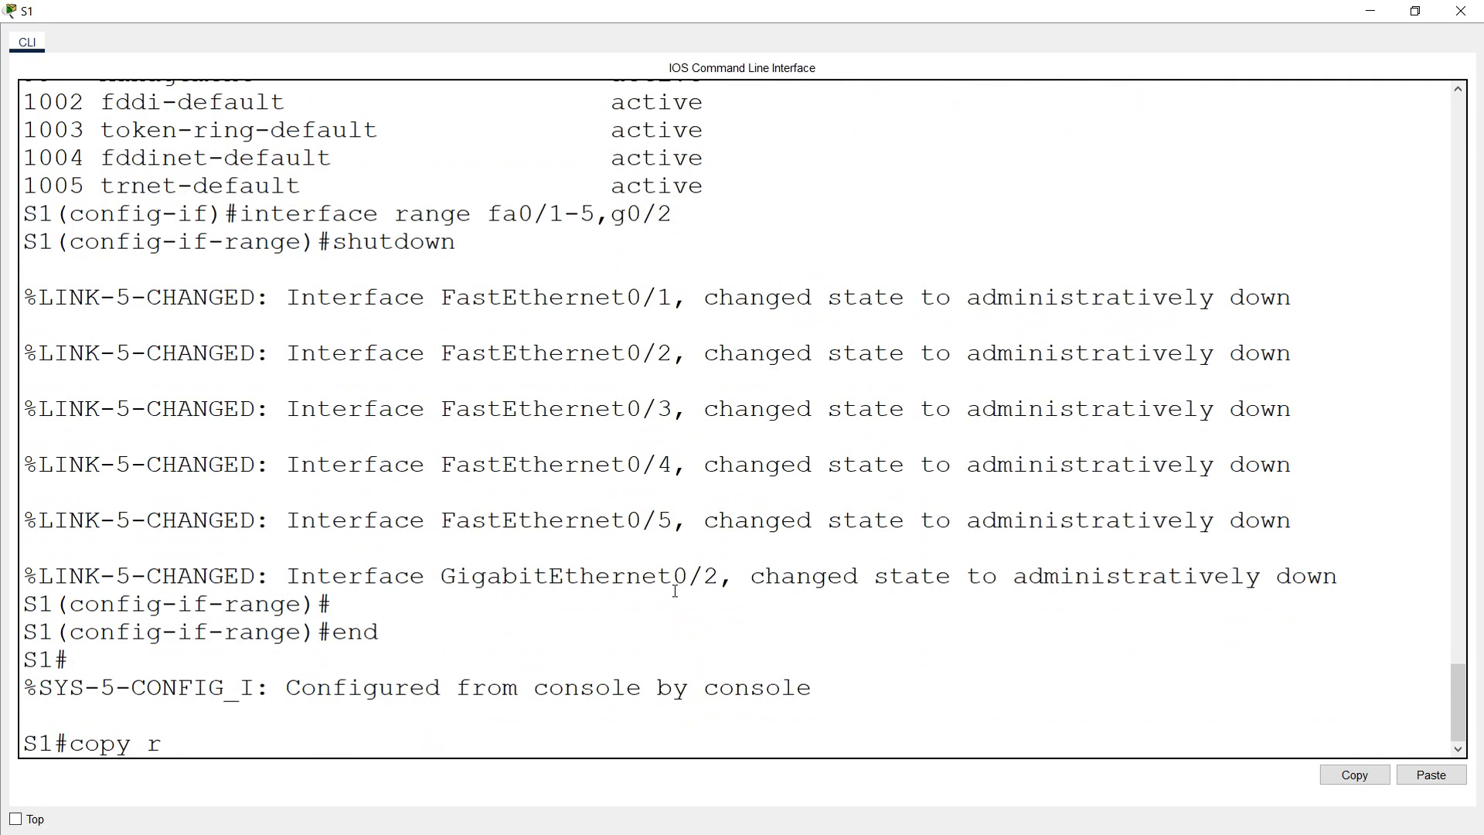
{"action": "type", "text": "t"}
{"action": "key", "text": "Return"}
{"action": "key", "text": "Return"}
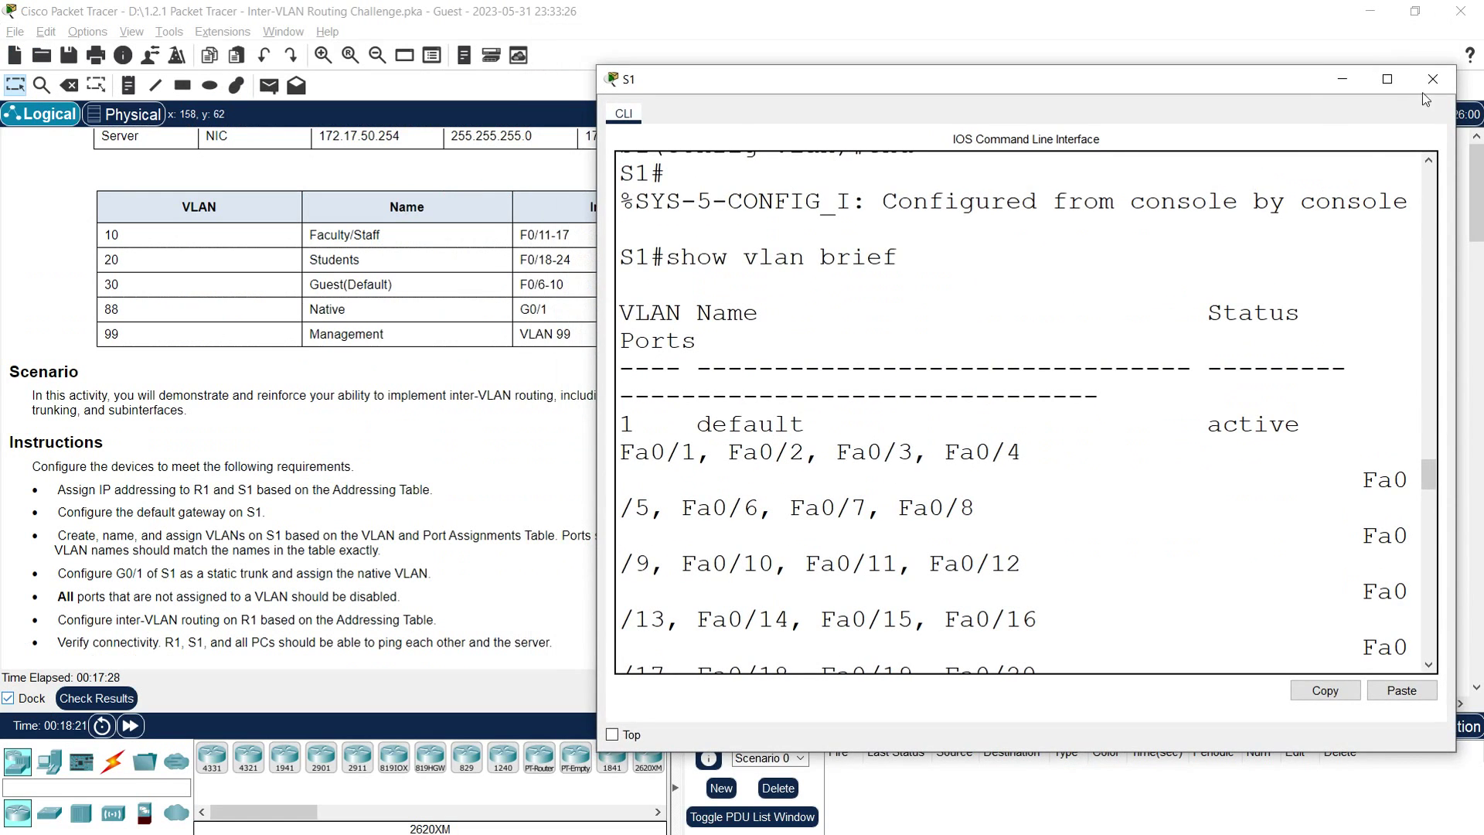
{"action": "left_click", "coordinate": [1434, 80]}
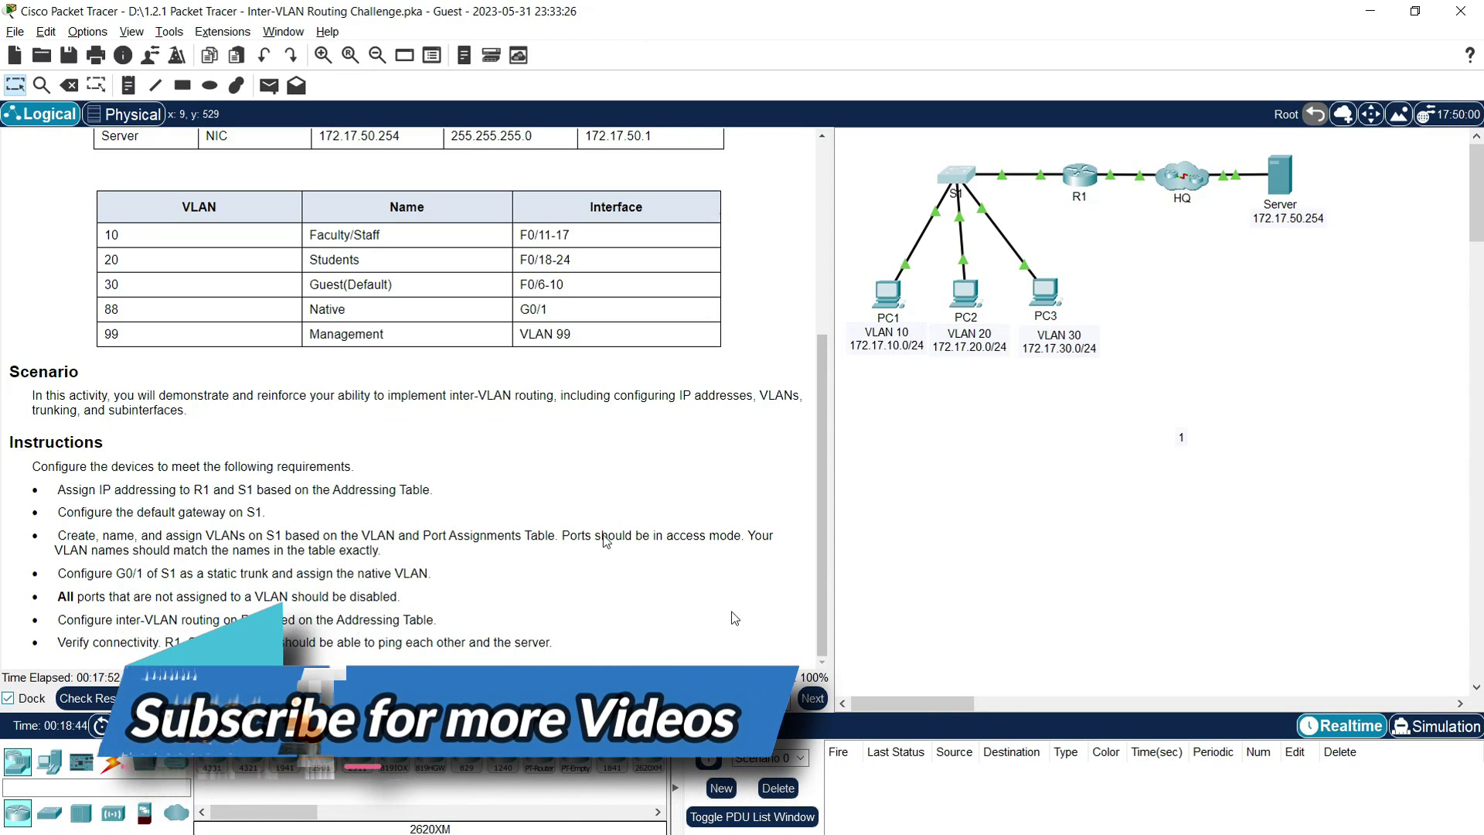
Review the instructions and addressing table, and check the IP configuration of PC1, PC2 and PC3 against it
{"action": "left_click_drag", "start_coordinate": [818, 454], "coordinate": [827, 253]}
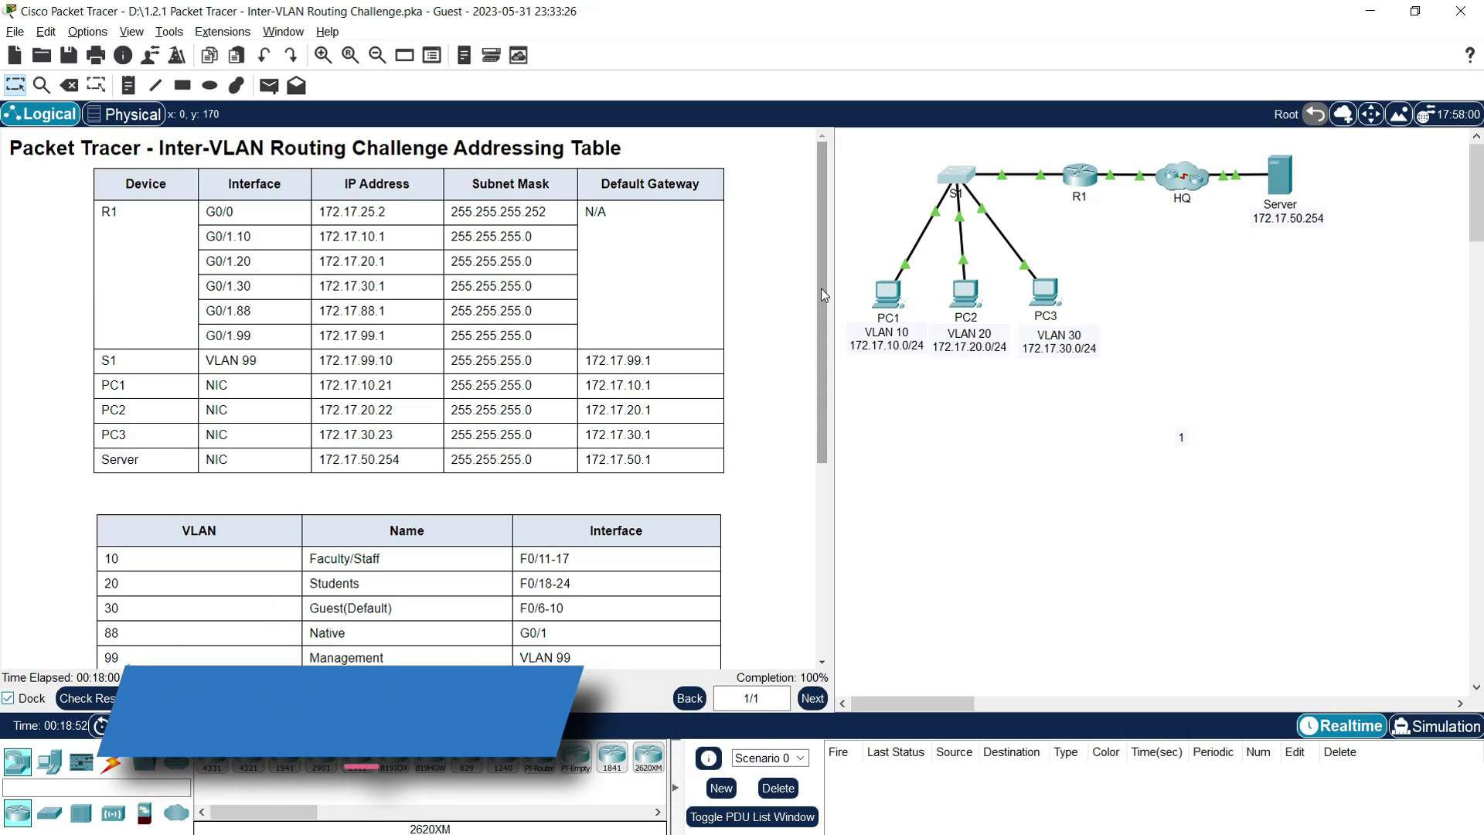
{"action": "left_click_drag", "start_coordinate": [820, 258], "coordinate": [817, 552]}
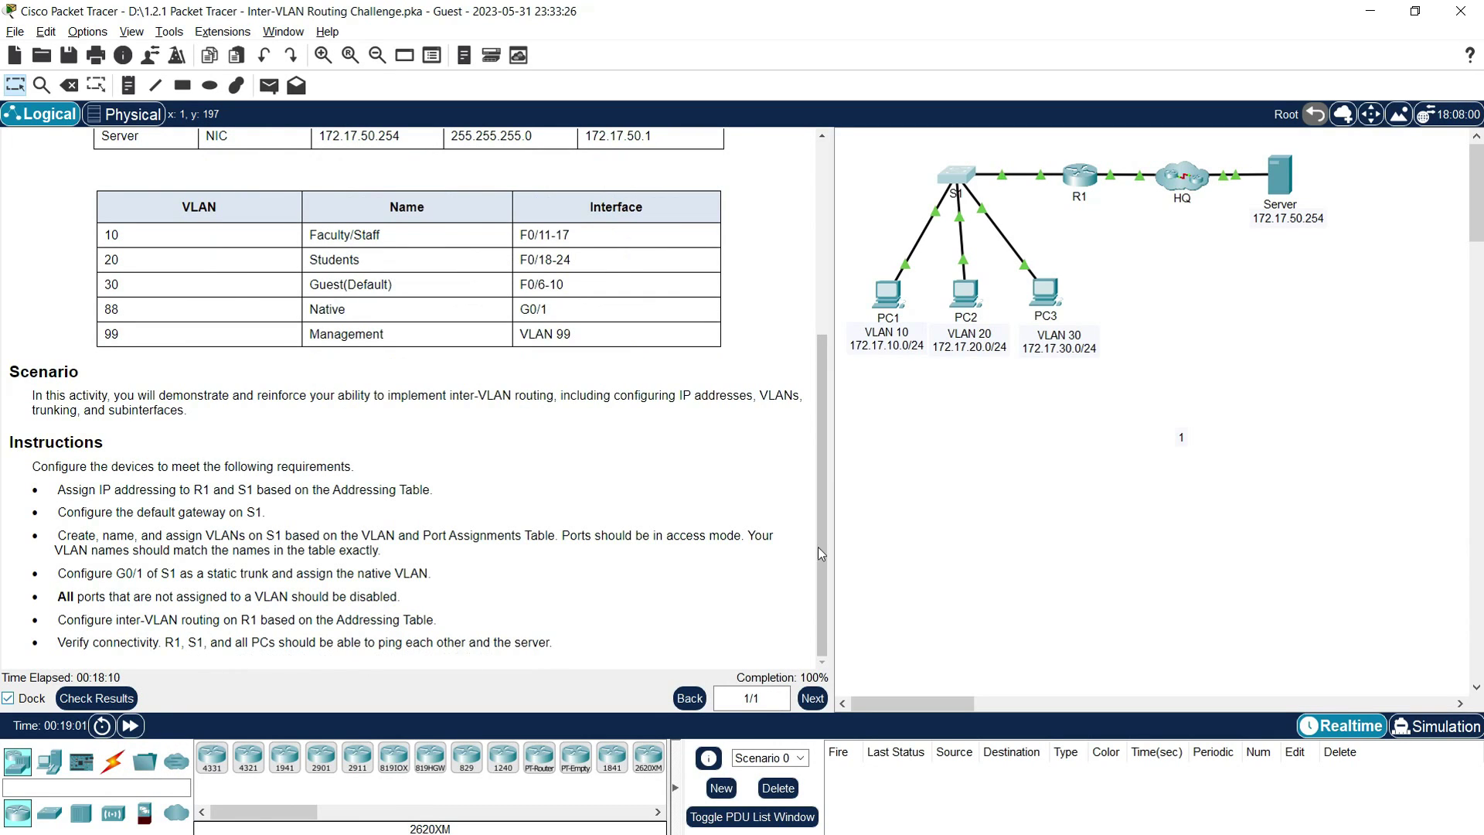
{"action": "scroll", "coordinate": [824, 461], "scroll_direction": "up", "scroll_amount": 5}
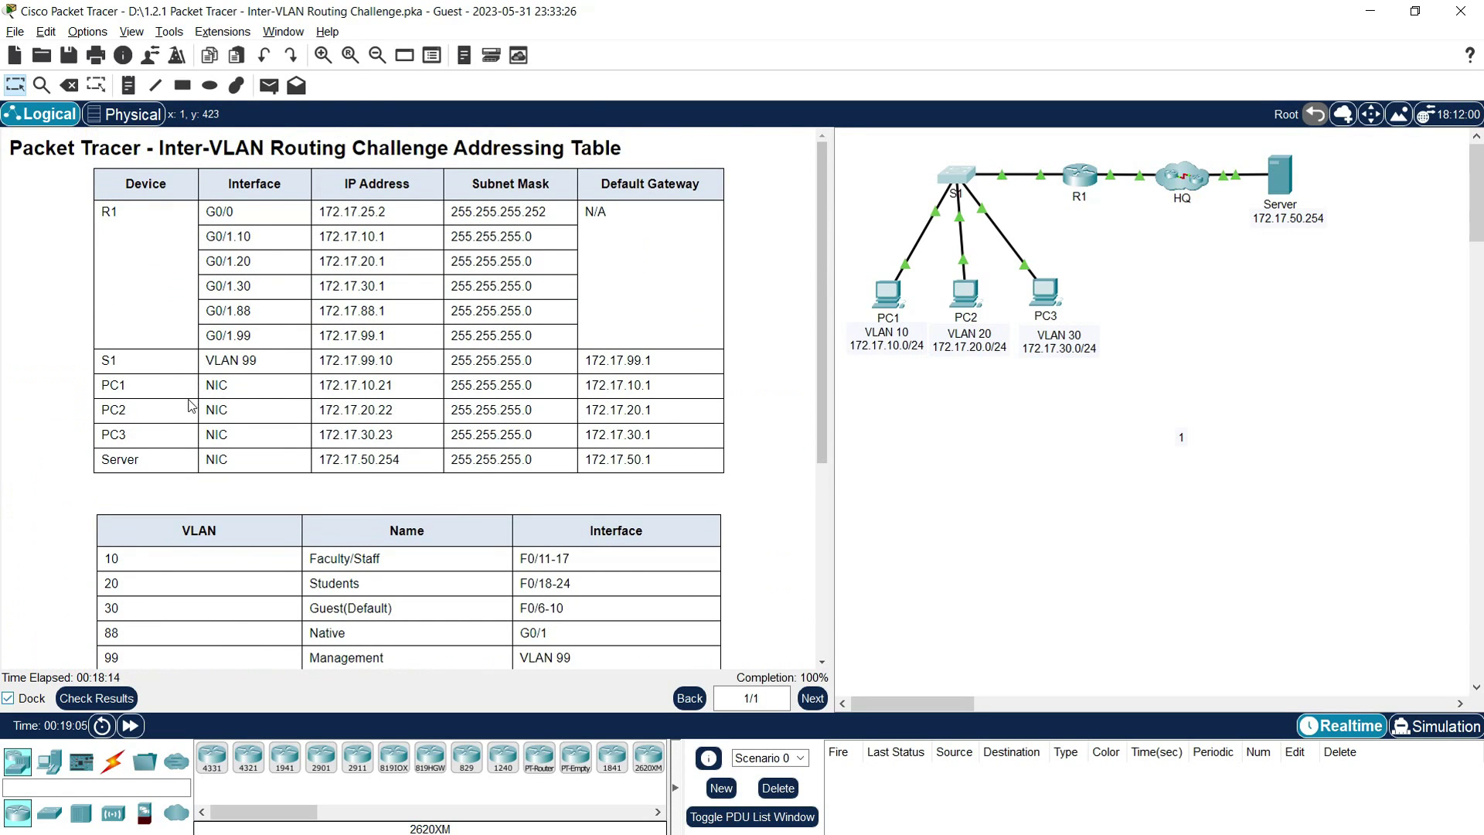
{"action": "left_click", "coordinate": [889, 298]}
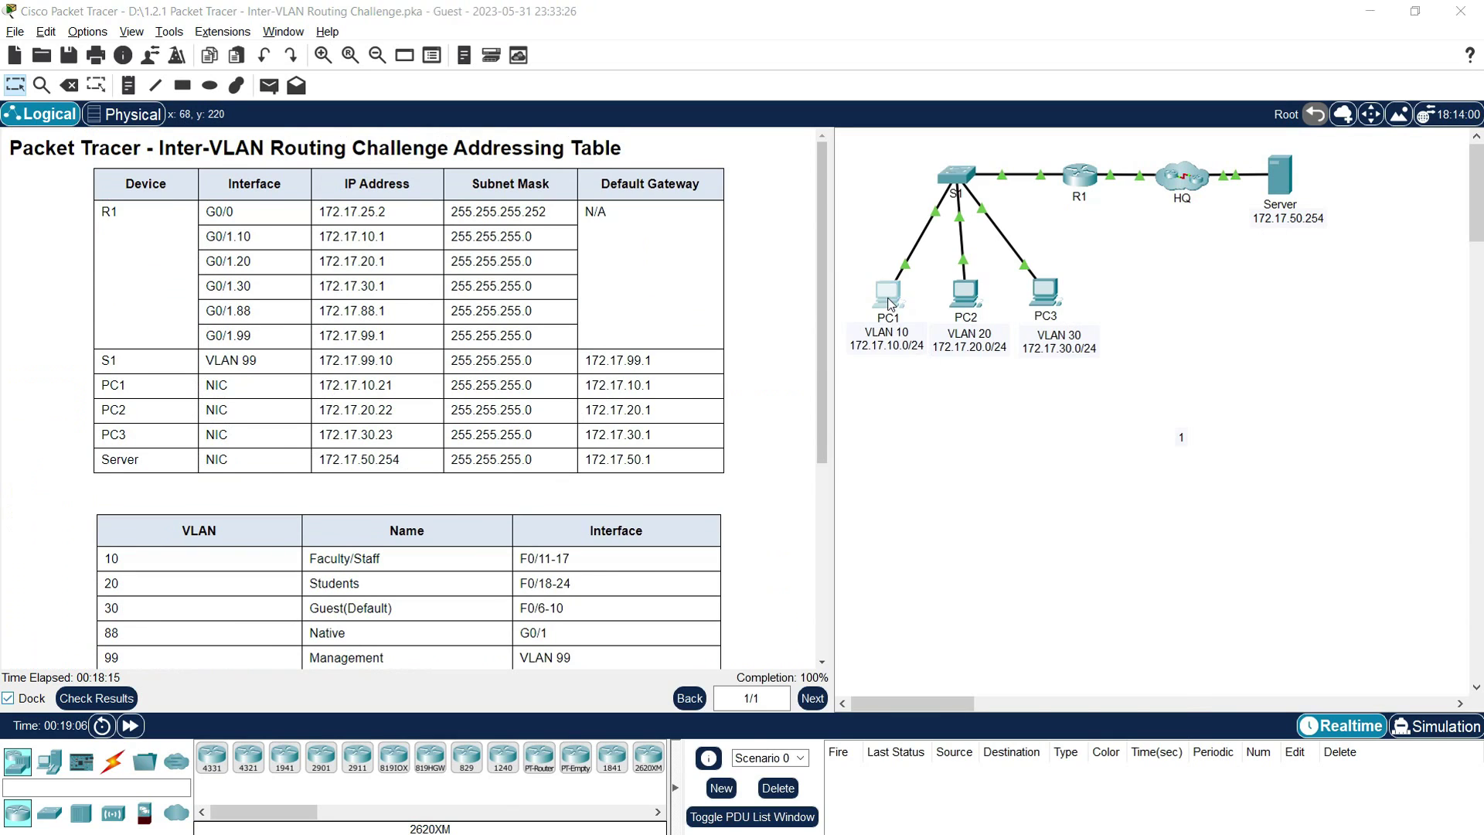
{"action": "left_click", "coordinate": [587, 297]}
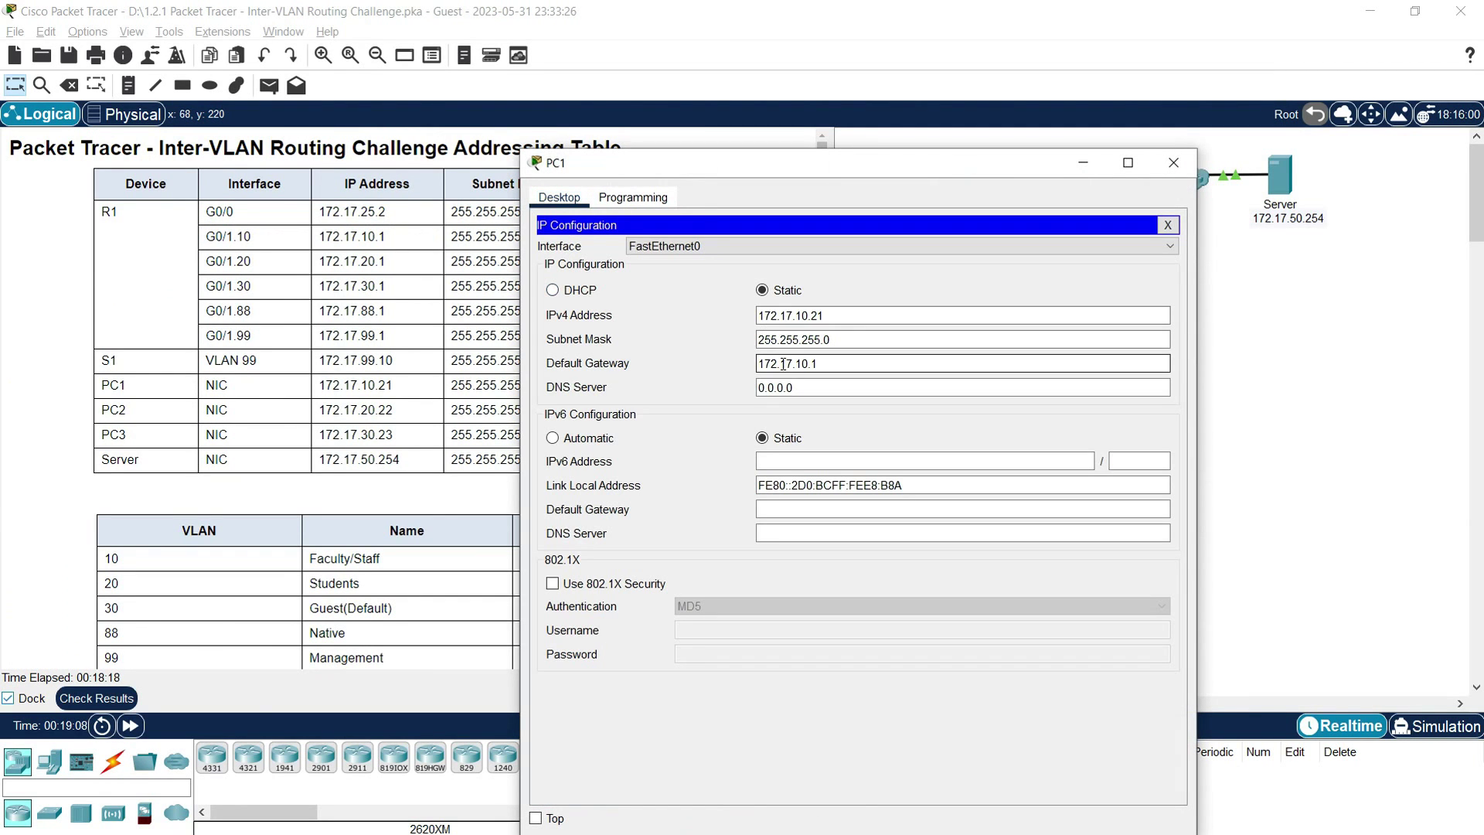
{"action": "left_click", "coordinate": [1173, 162]}
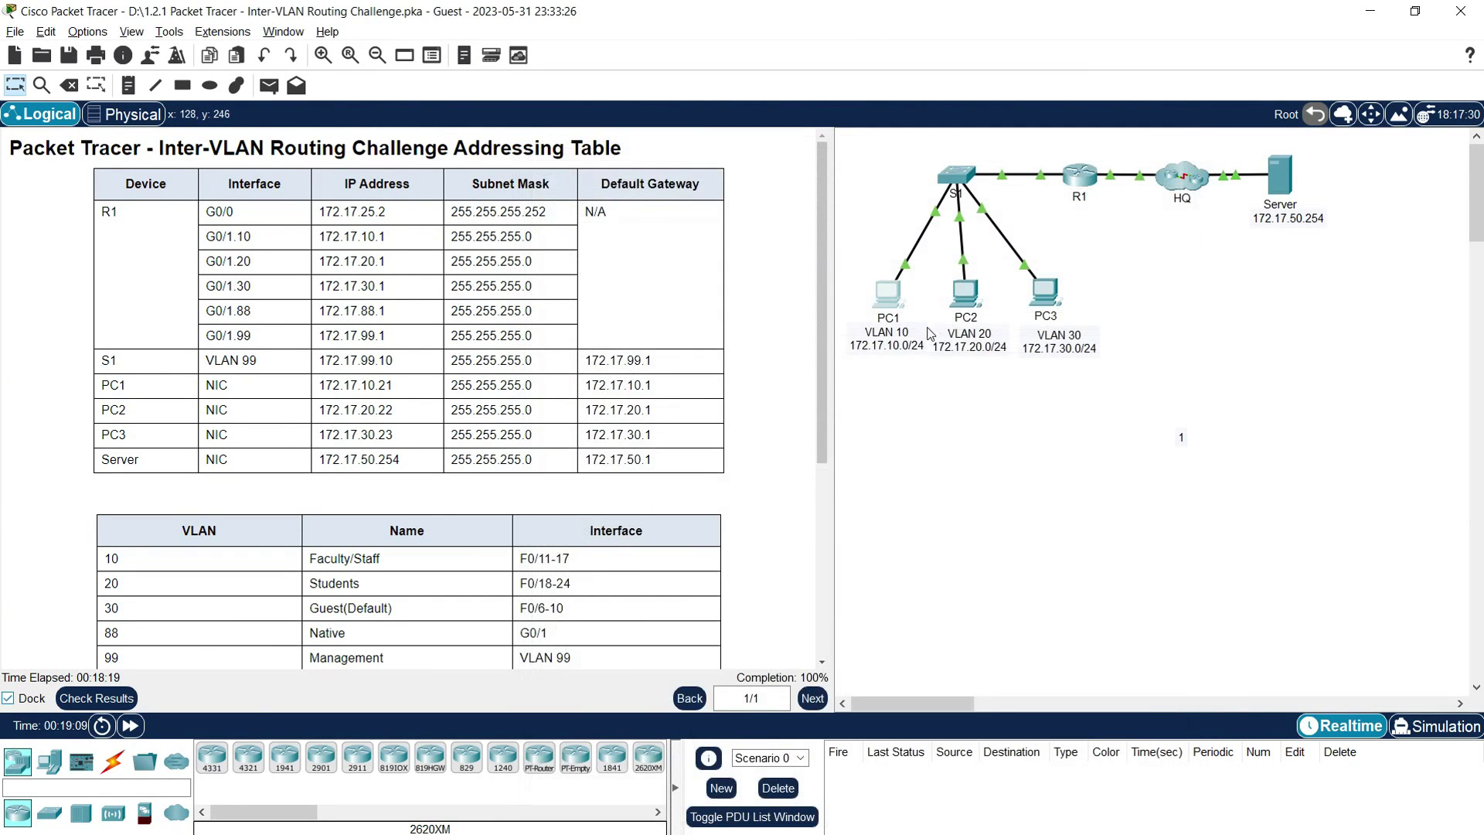
{"action": "left_click", "coordinate": [966, 294]}
{"action": "left_click", "coordinate": [641, 296]}
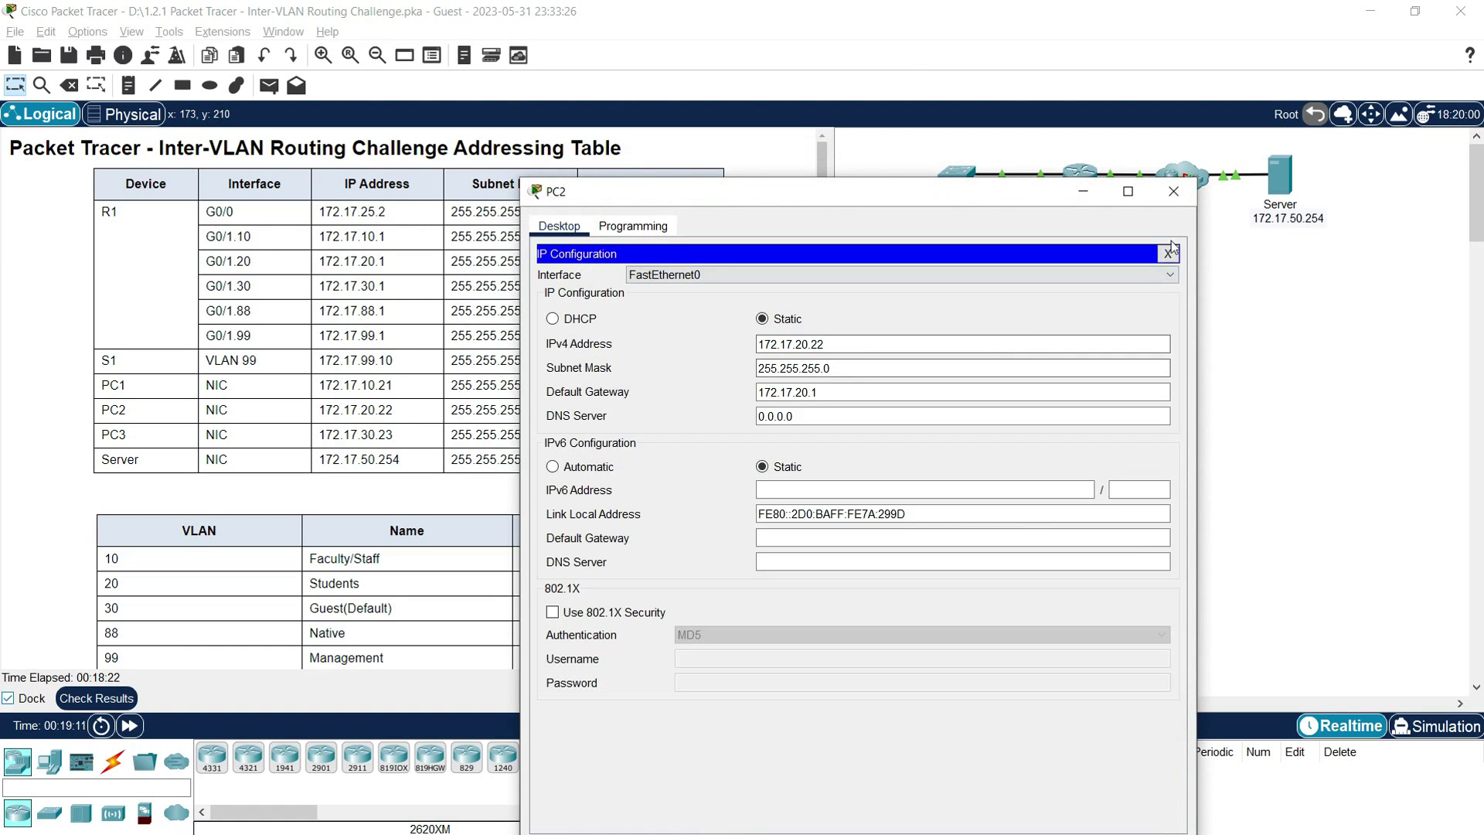
{"action": "left_click", "coordinate": [1173, 191]}
{"action": "left_click", "coordinate": [1036, 292]}
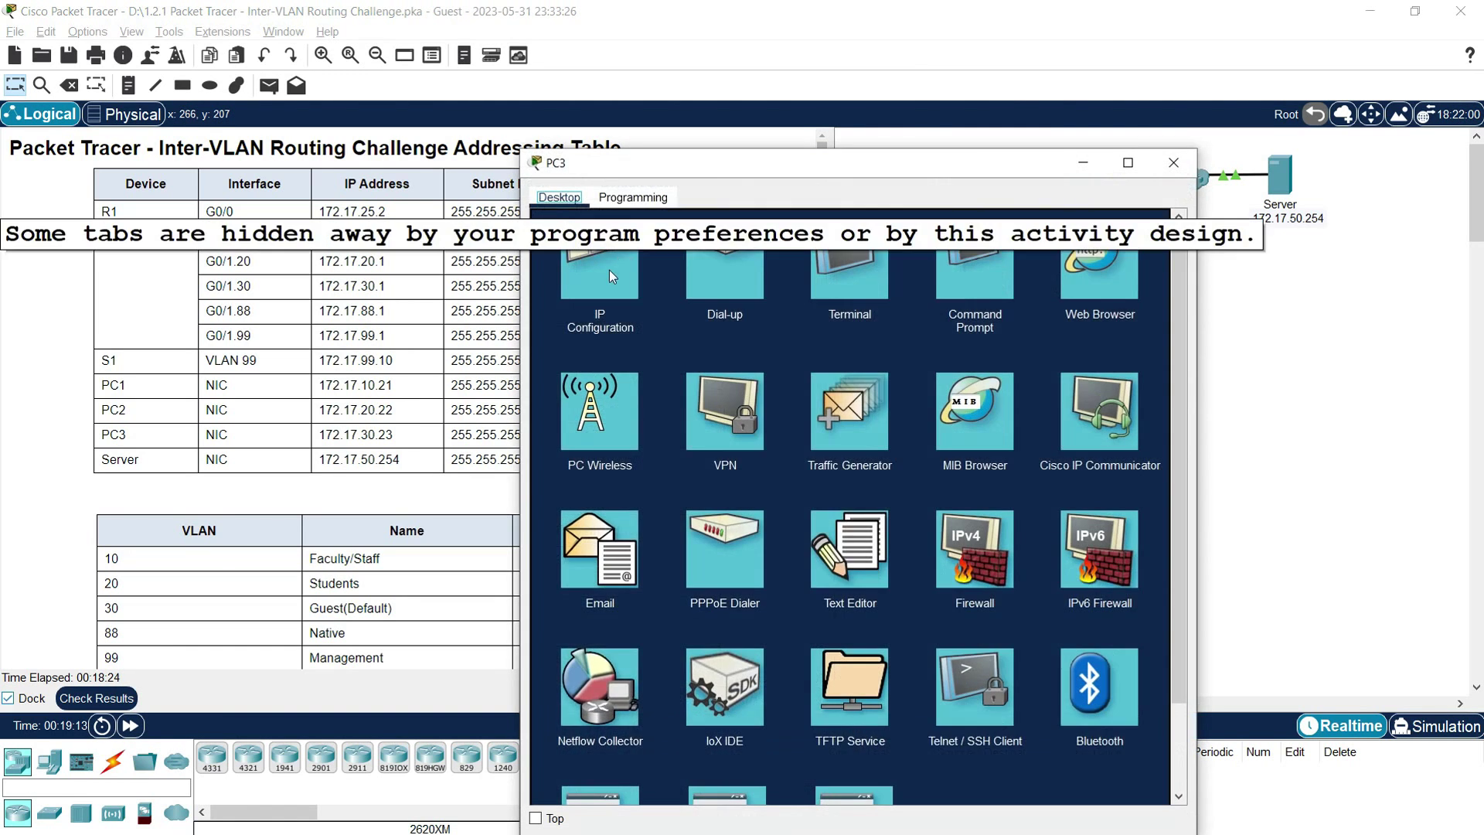
{"action": "left_click", "coordinate": [613, 277]}
{"action": "left_click", "coordinate": [1185, 164]}
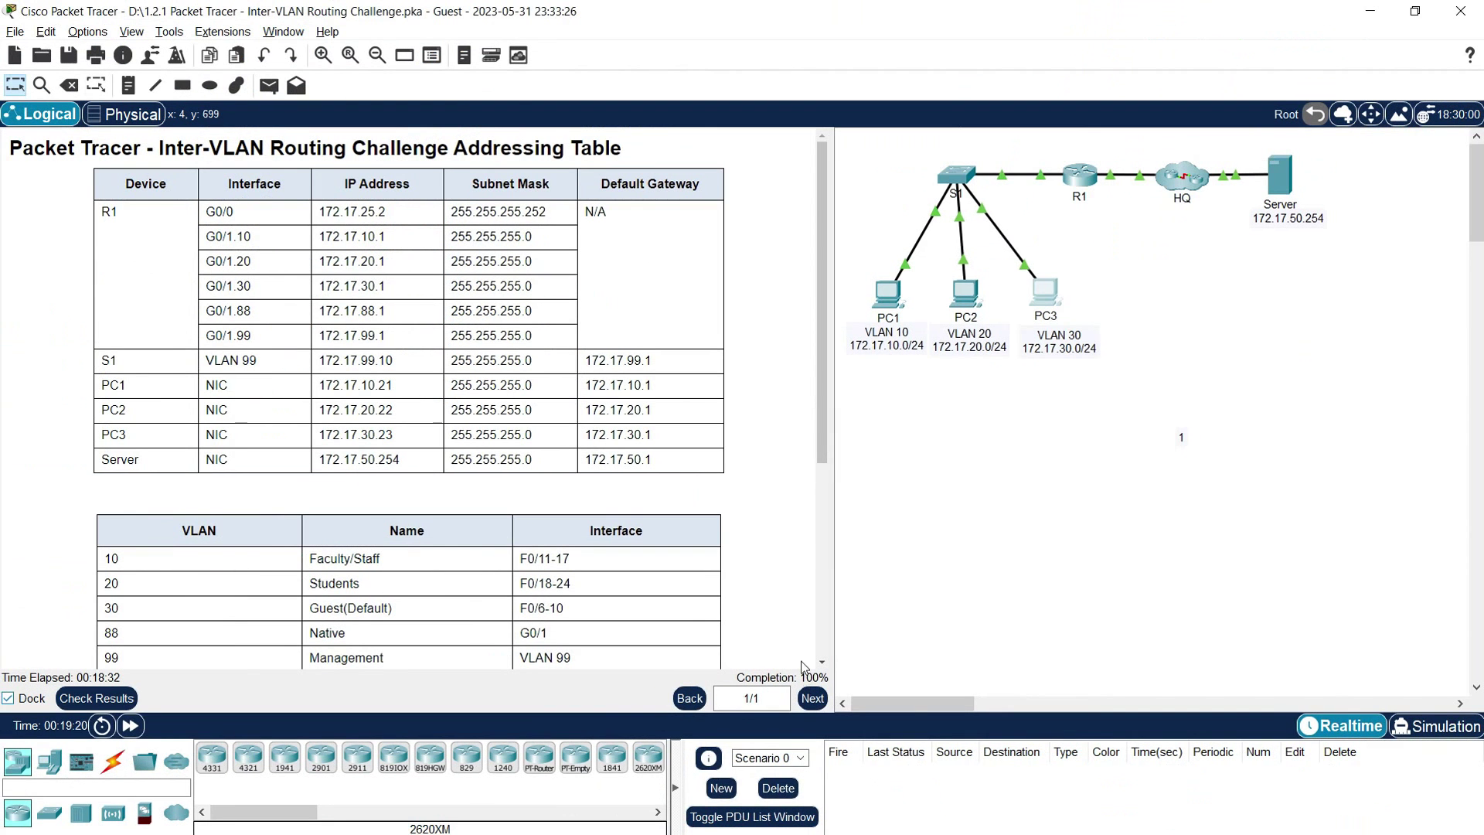
From PC1's command prompt, ping the server at 172.17.50.254, arranging the window so the topology stays in view
{"action": "left_click", "coordinate": [887, 296]}
{"action": "left_click", "coordinate": [944, 228]}
{"action": "left_click_drag", "start_coordinate": [914, 166], "coordinate": [521, 71]}
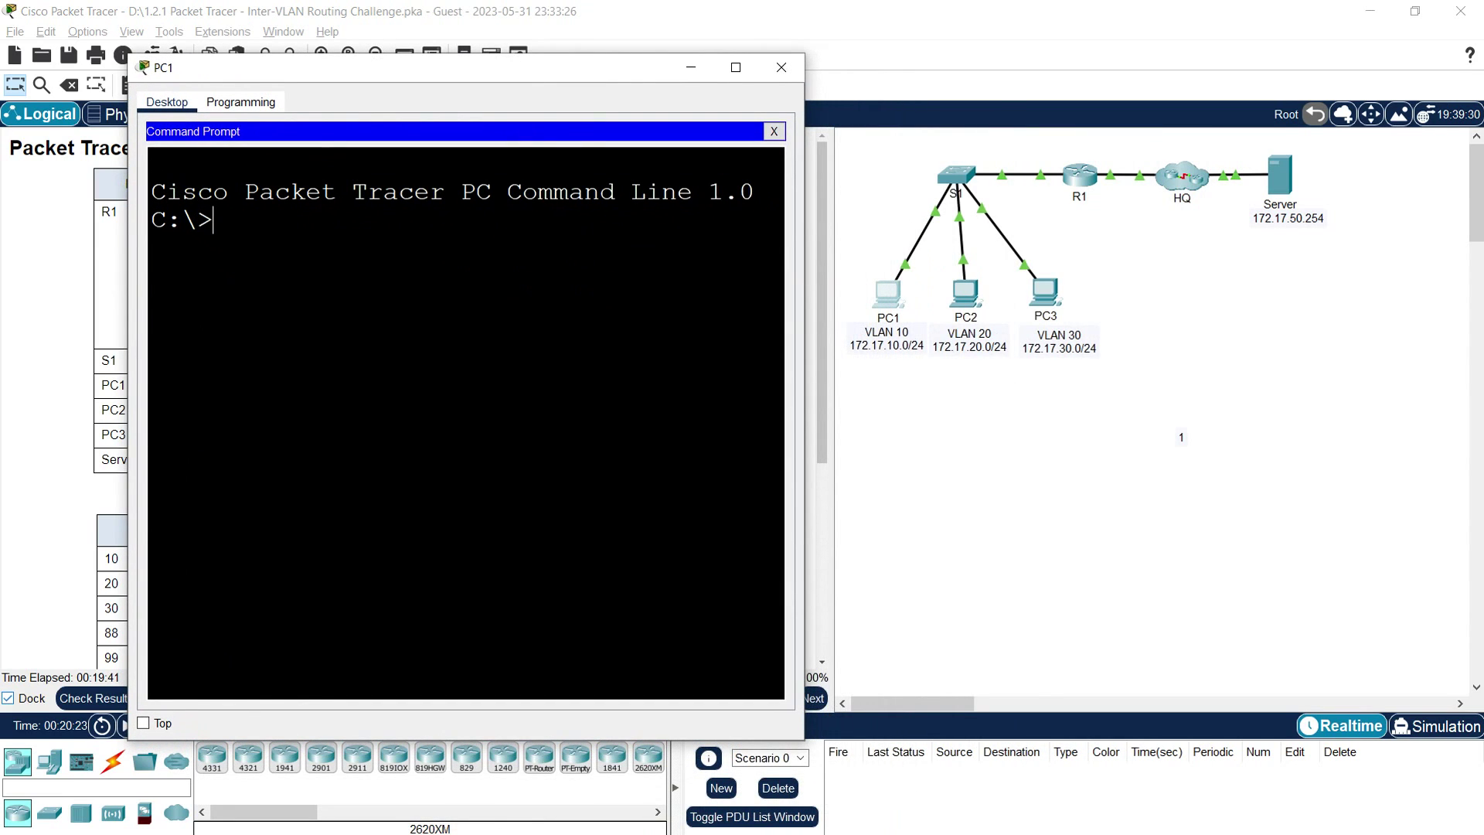
{"action": "type", "text": "ping 172."}
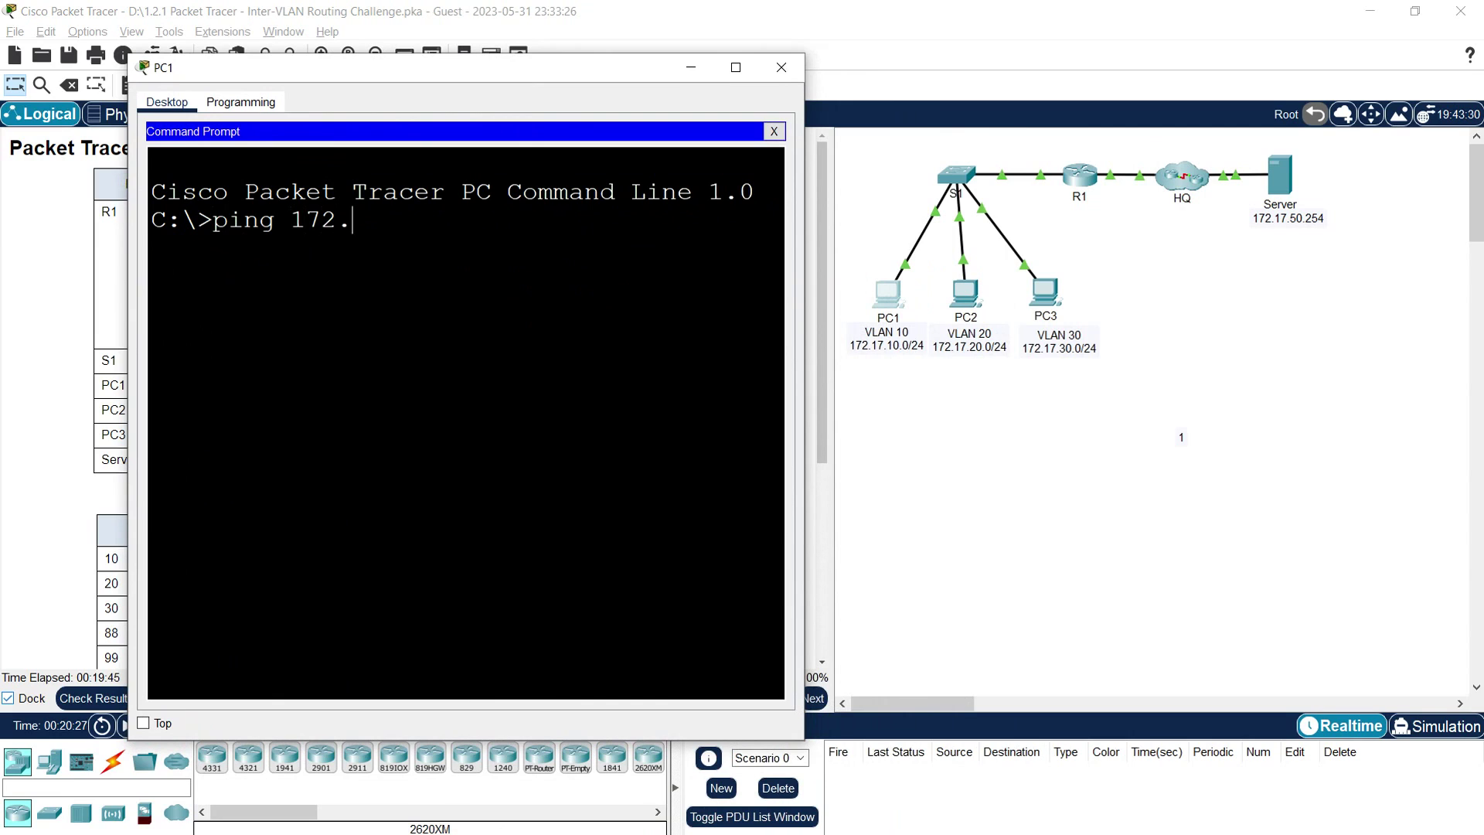
{"action": "type", "text": "17.50.254"}
{"action": "key", "text": "Return"}
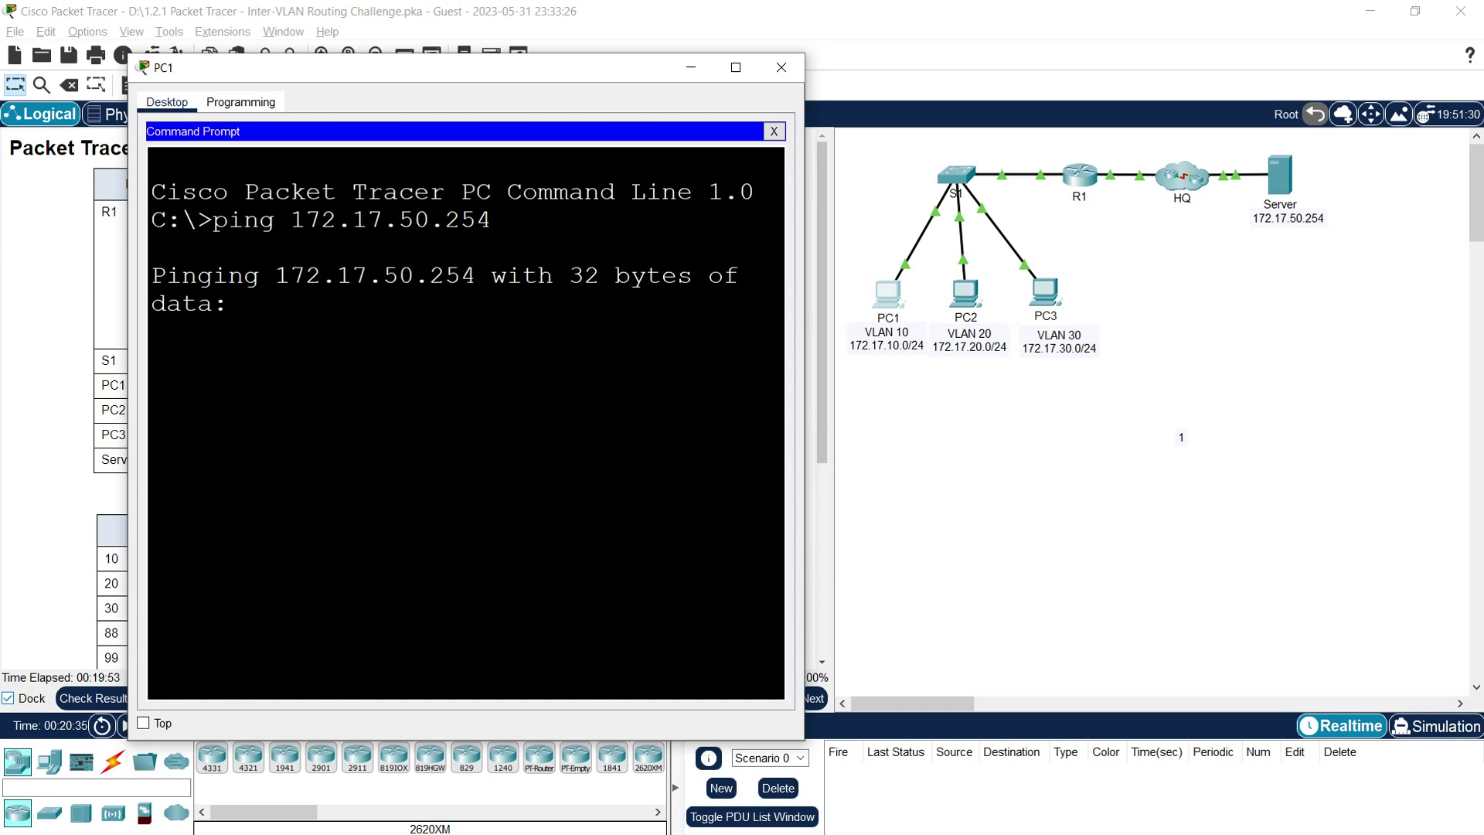
{"action": "left_click_drag", "start_coordinate": [806, 283], "coordinate": [837, 283]}
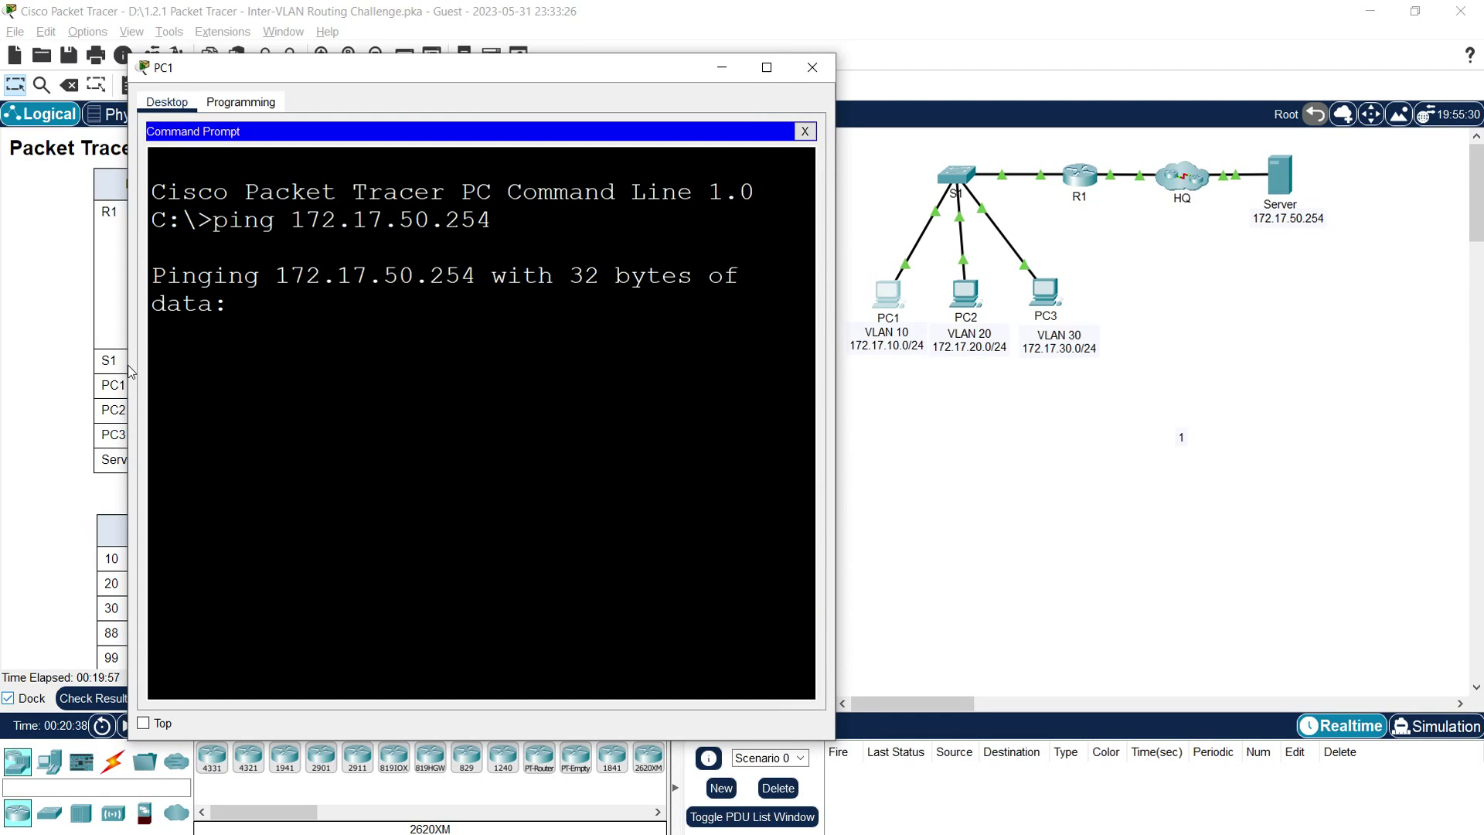
{"action": "left_click_drag", "start_coordinate": [130, 372], "coordinate": [60, 372]}
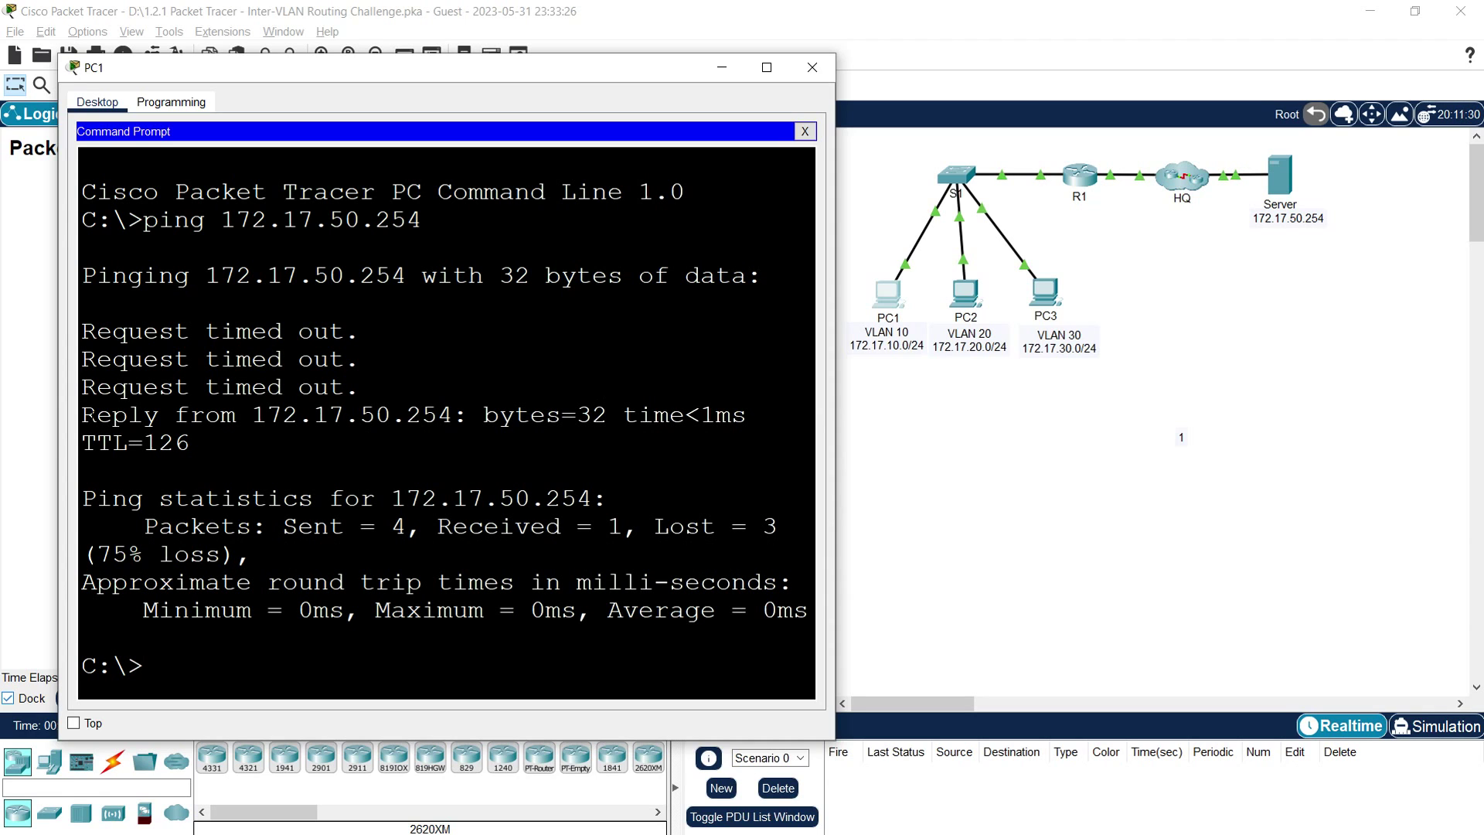
Examine the server's reply on PC1 and repeat the ping to 172.17.50.254
{"action": "left_click_drag", "start_coordinate": [81, 415], "coordinate": [190, 445]}
{"action": "left_click", "coordinate": [143, 666]}
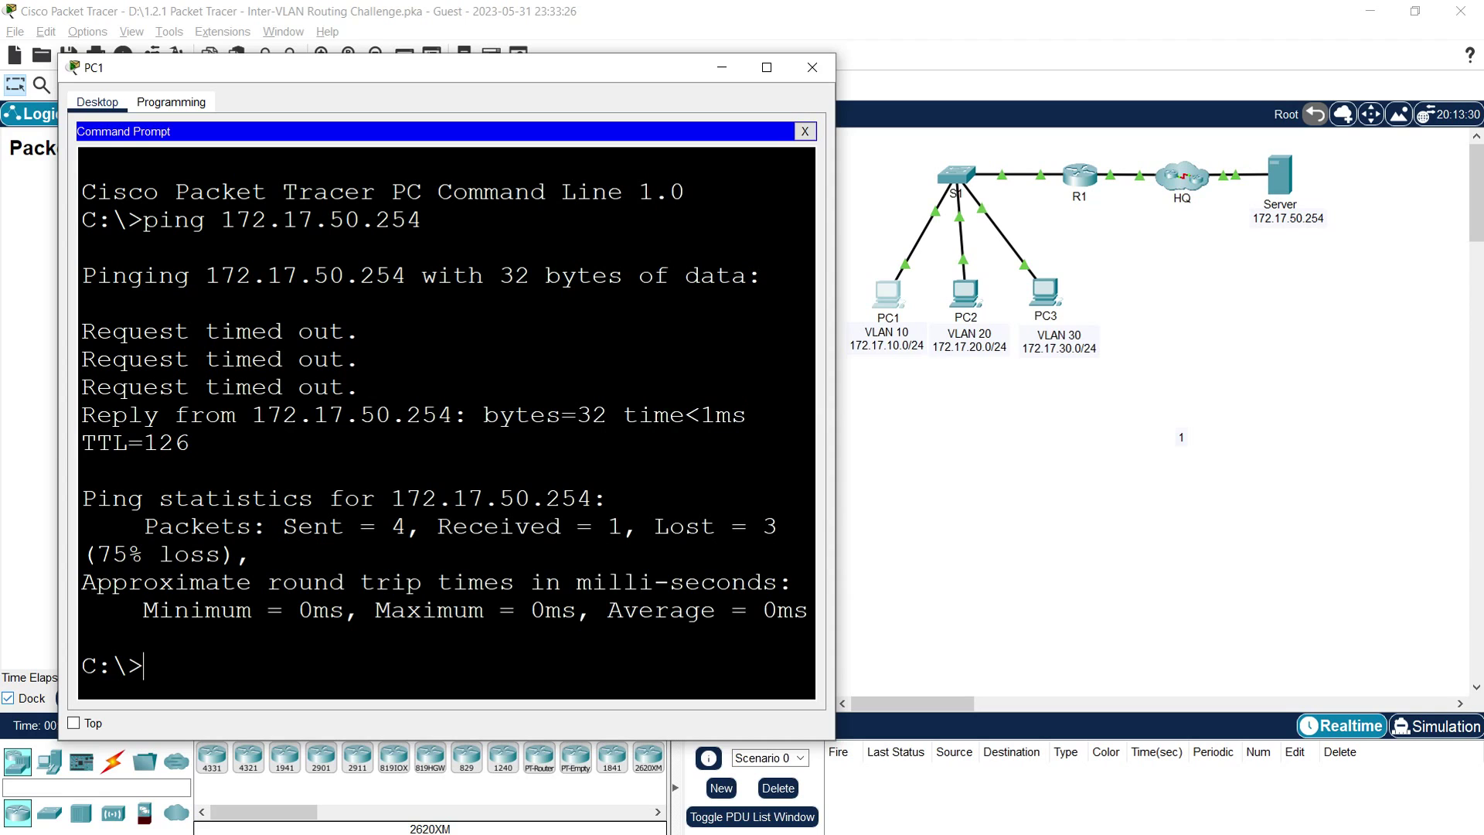
{"action": "key", "text": "Up"}
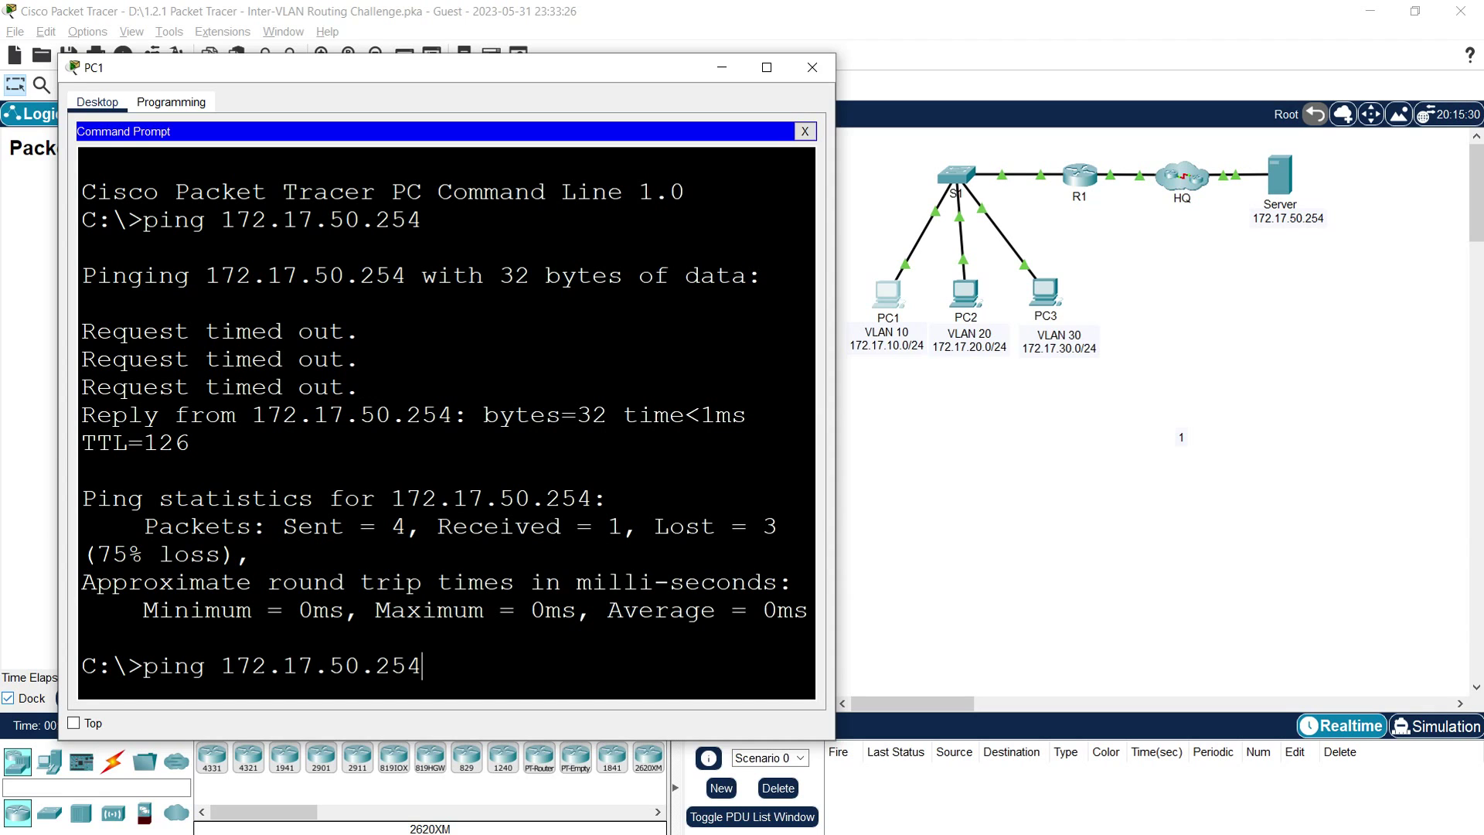
{"action": "key", "text": "Return"}
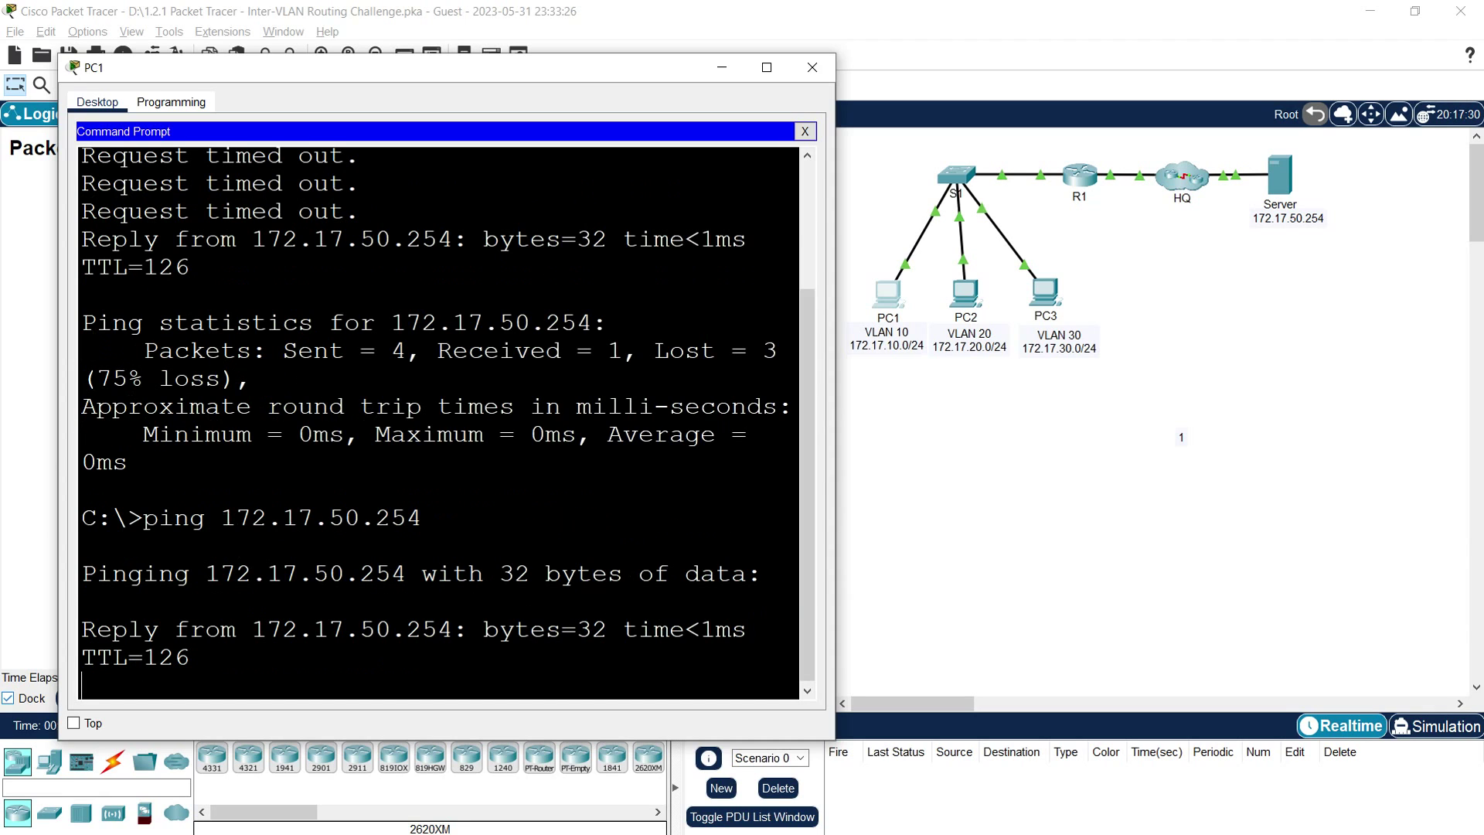
{"action": "left_click_drag", "start_coordinate": [837, 488], "coordinate": [869, 488]}
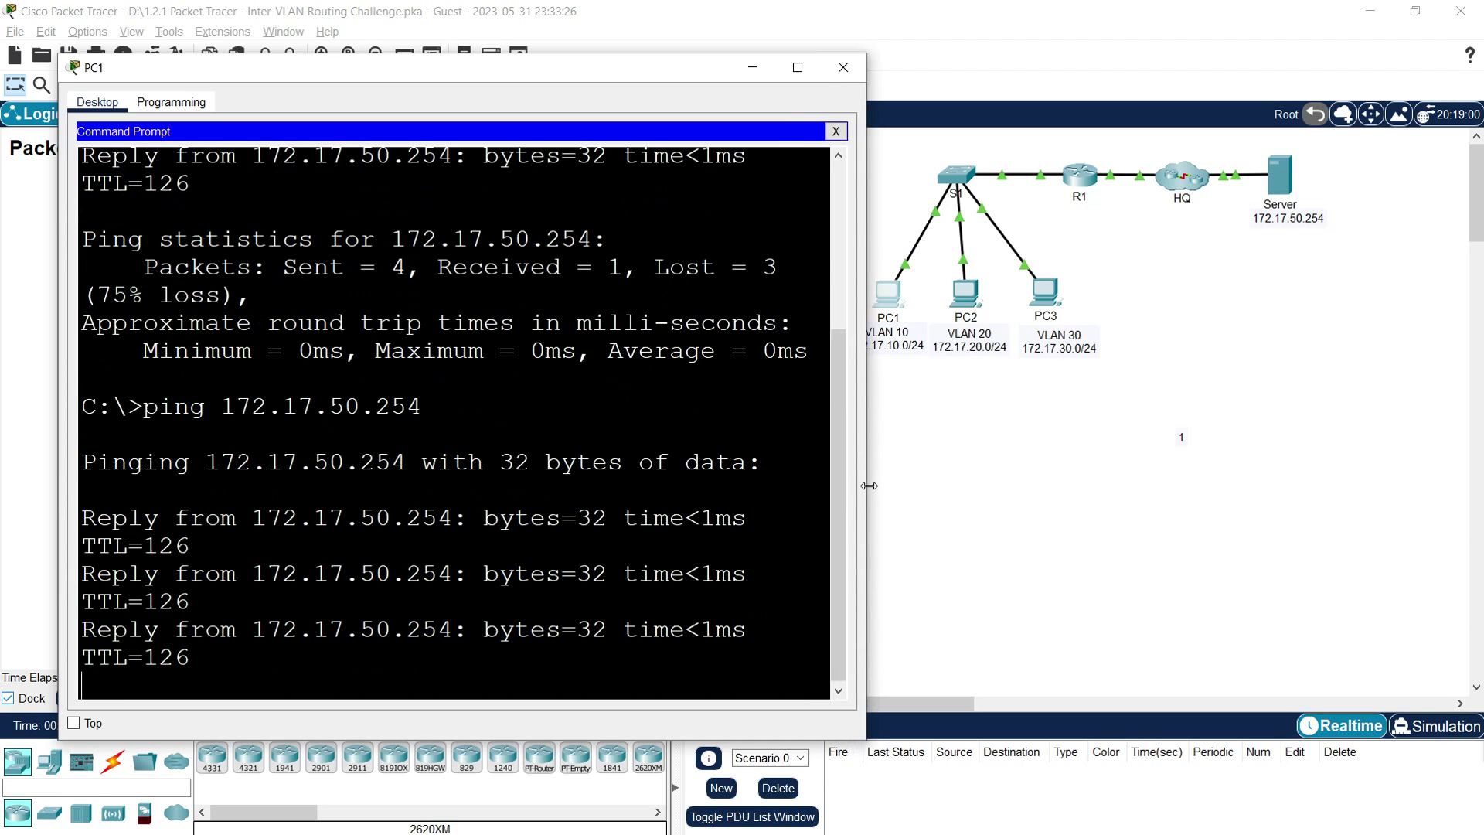
{"action": "left_click_drag", "start_coordinate": [55, 475], "coordinate": [25, 487]}
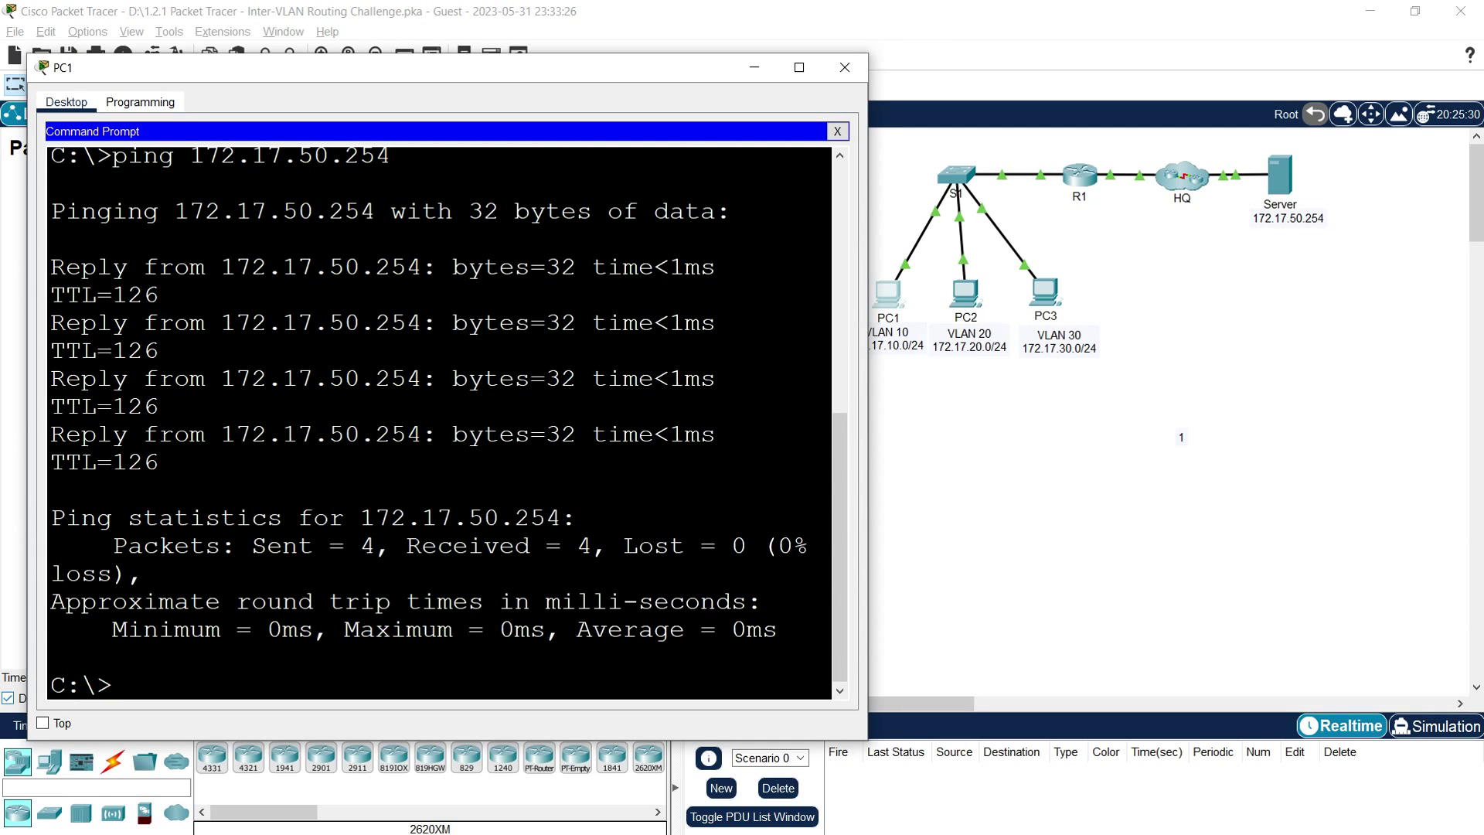
{"action": "type", "text": "ping 172.17.20."}
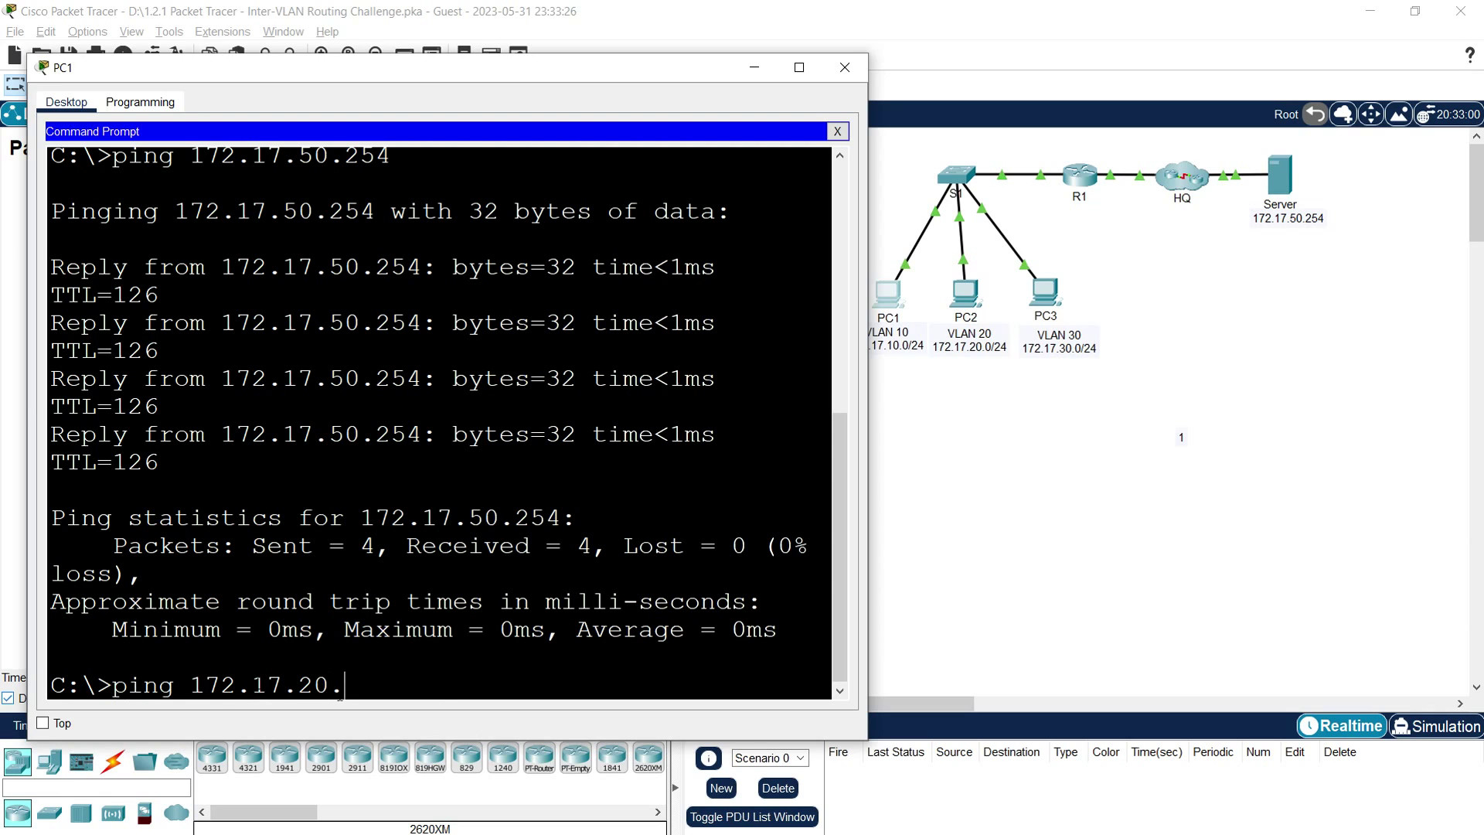
{"action": "left_click", "coordinate": [922, 516]}
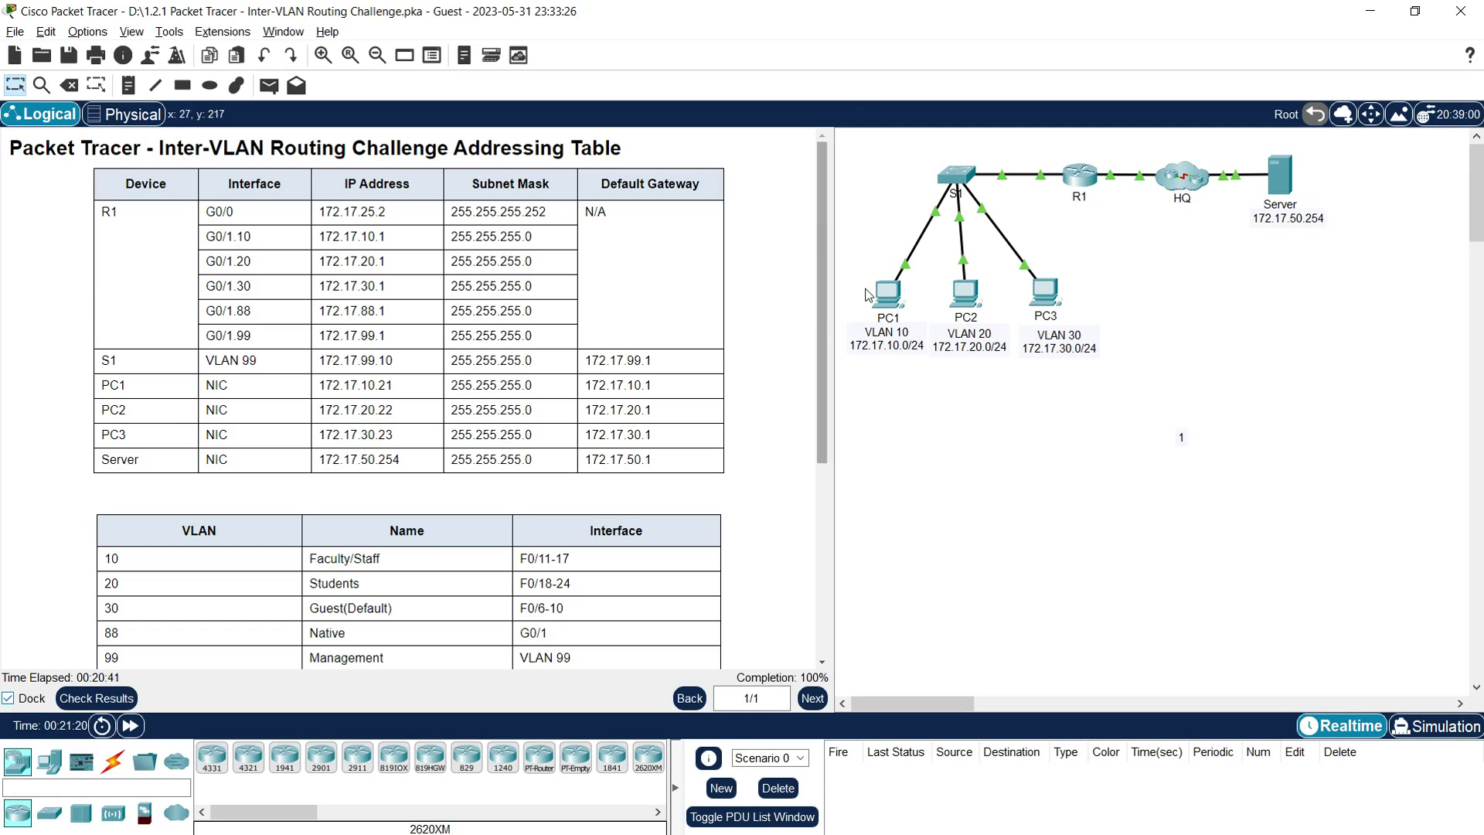
{"action": "left_click", "coordinate": [887, 300]}
{"action": "key", "text": "BackSpace"}
{"action": "key", "text": "BackSpace"}
{"action": "key", "text": "BackSpace"}
{"action": "key", "text": "BackSpace"}
{"action": "key", "text": "BackSpace"}
{"action": "key", "text": "BackSpace"}
{"action": "key", "text": "BackSpace"}
{"action": "key", "text": "BackSpace"}
{"action": "key", "text": "BackSpace"}
{"action": "key", "text": "BackSpace"}
{"action": "key", "text": "BackSpace"}
{"action": "key", "text": "BackSpace"}
{"action": "key", "text": "BackSpace"}
{"action": "key", "text": "BackSpace"}
{"action": "key", "text": "BackSpace"}
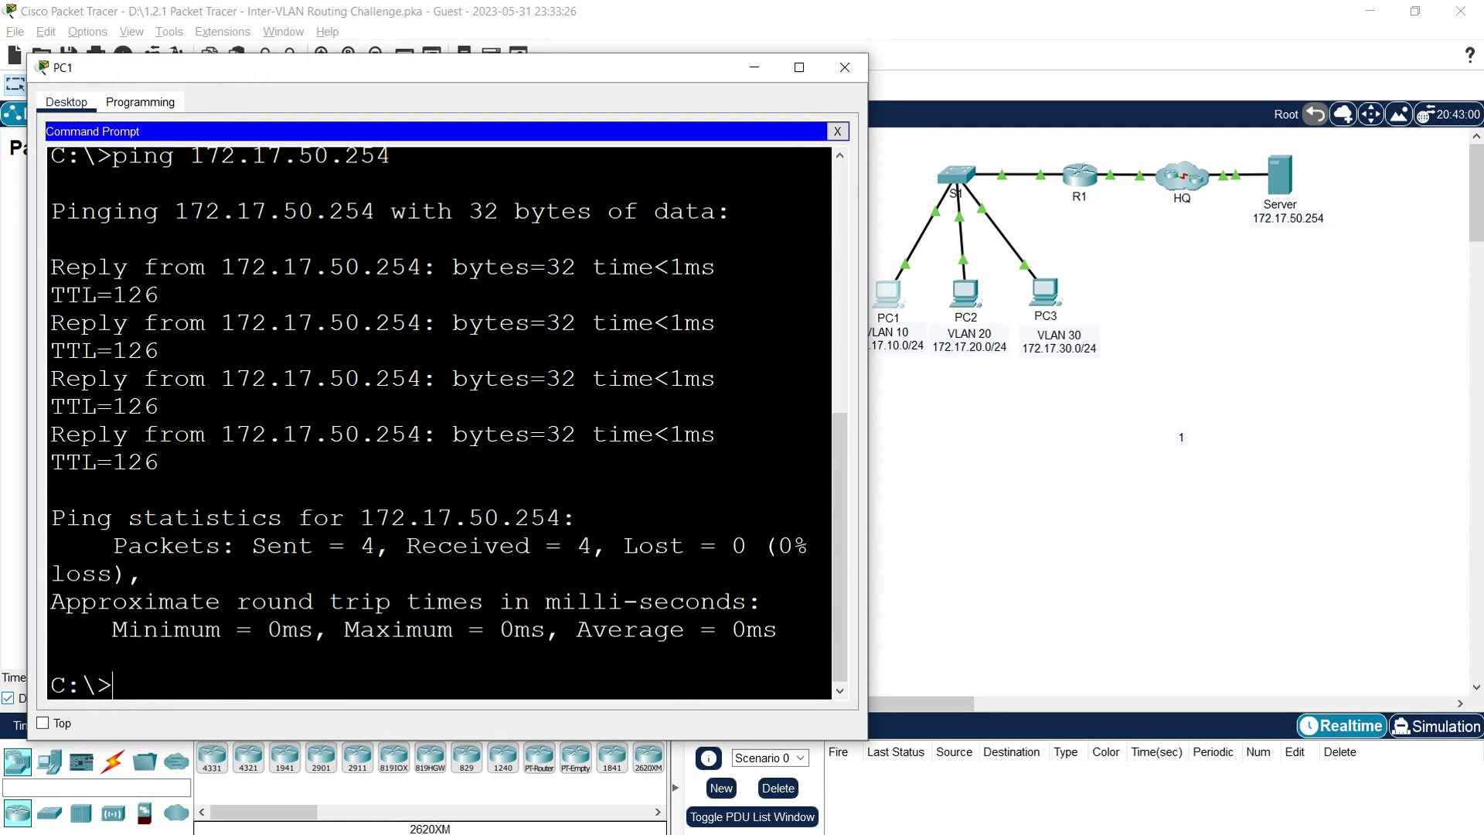
From PC1's command prompt, ping PC2 at 172.17.20.22 and widen the window so each reply fits on one line
{"action": "type", "text": "ping 172.17.20.22"}
{"action": "key", "text": "Return"}
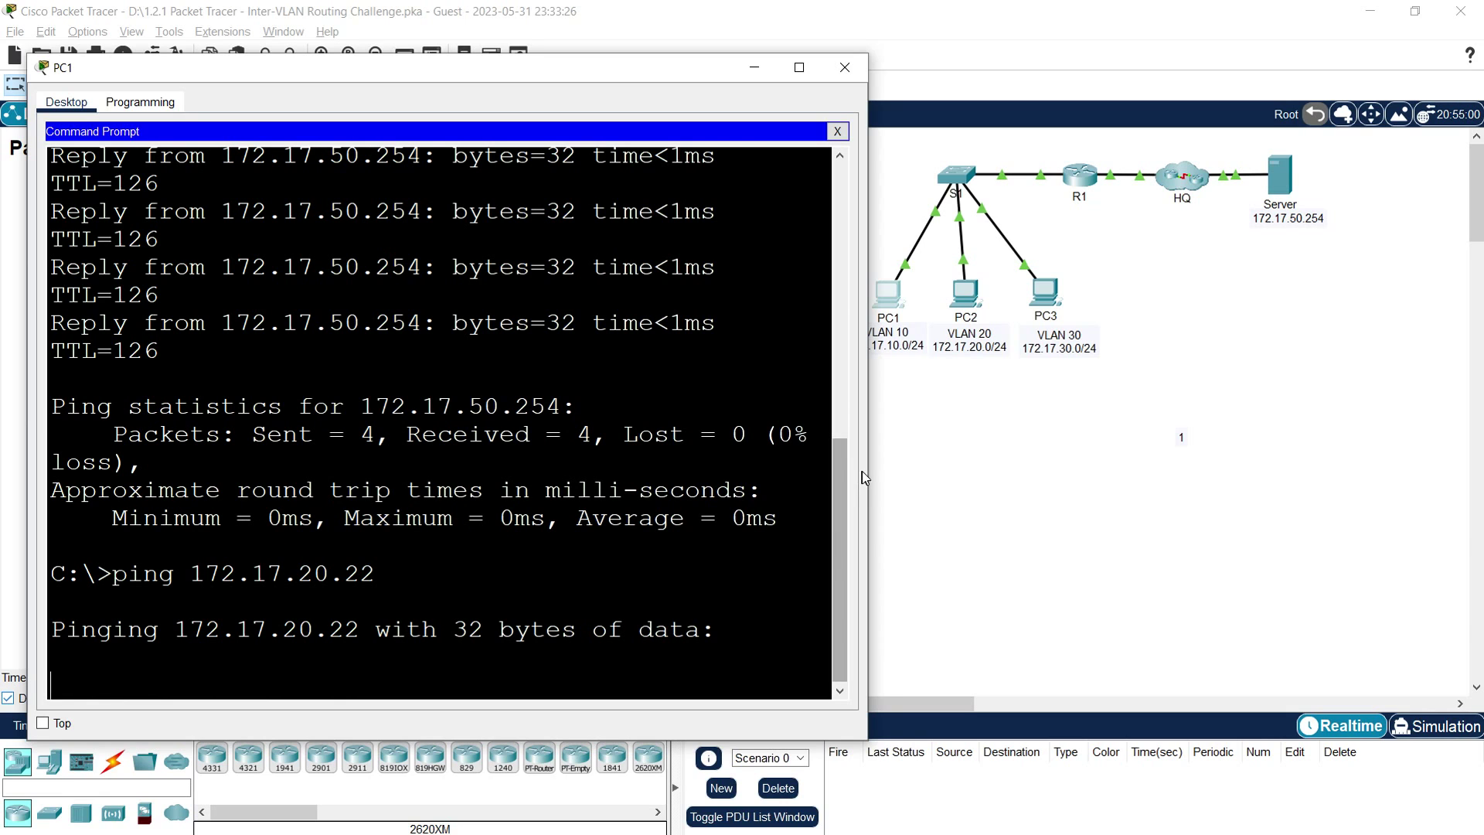
{"action": "left_click_drag", "start_coordinate": [868, 471], "coordinate": [909, 466]}
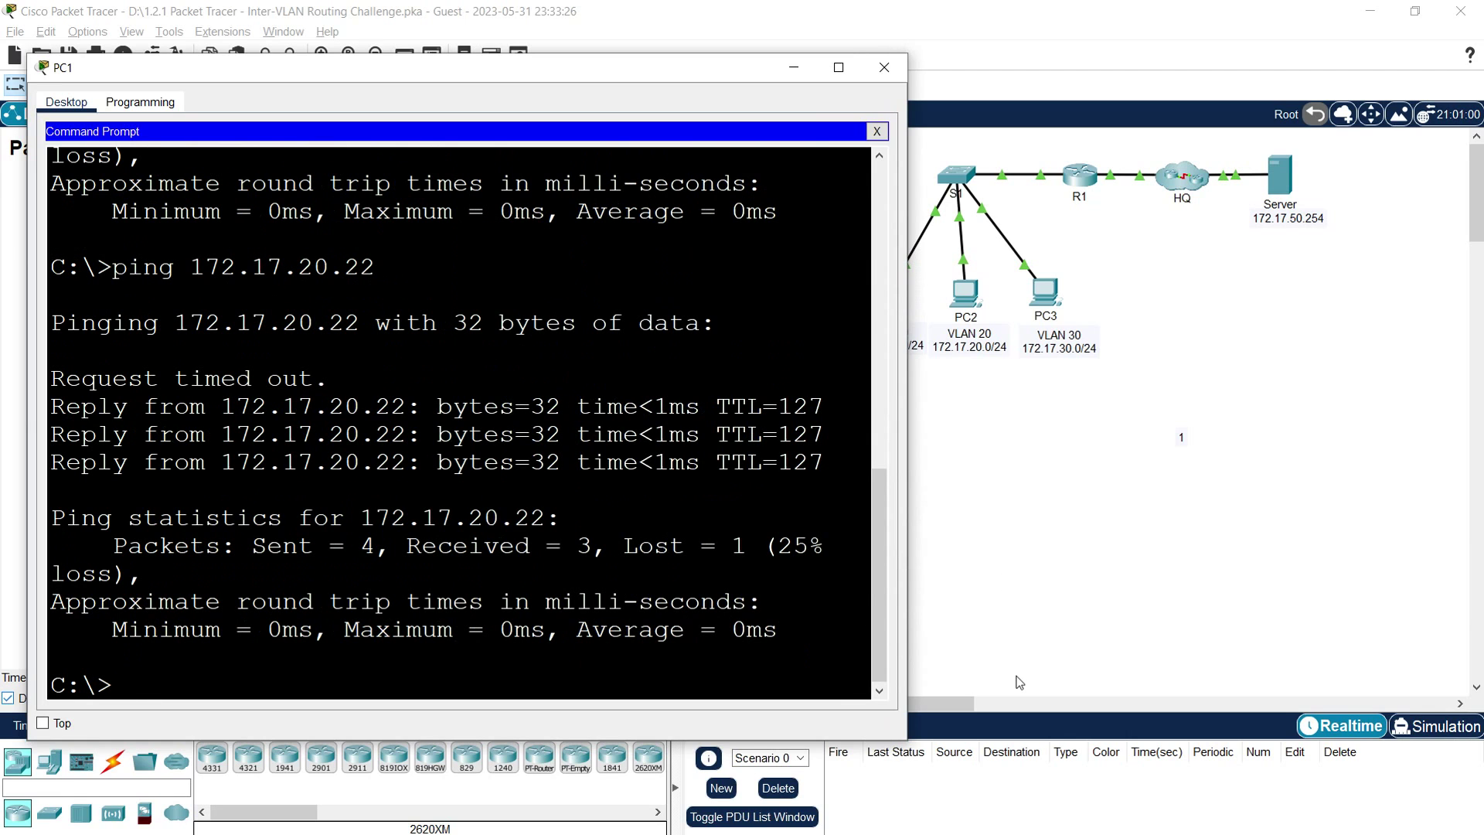
Check PC3's address in the addressing table and ping it at 172.17.30.23 from PC1
{"action": "key", "text": "Up"}
{"action": "key", "text": "Left"}
{"action": "key", "text": "Left"}
{"action": "key", "text": "Left"}
{"action": "key", "text": "Left"}
{"action": "key", "text": "BackSpace"}
{"action": "type", "text": "3"}
{"action": "left_click", "coordinate": [1005, 569]}
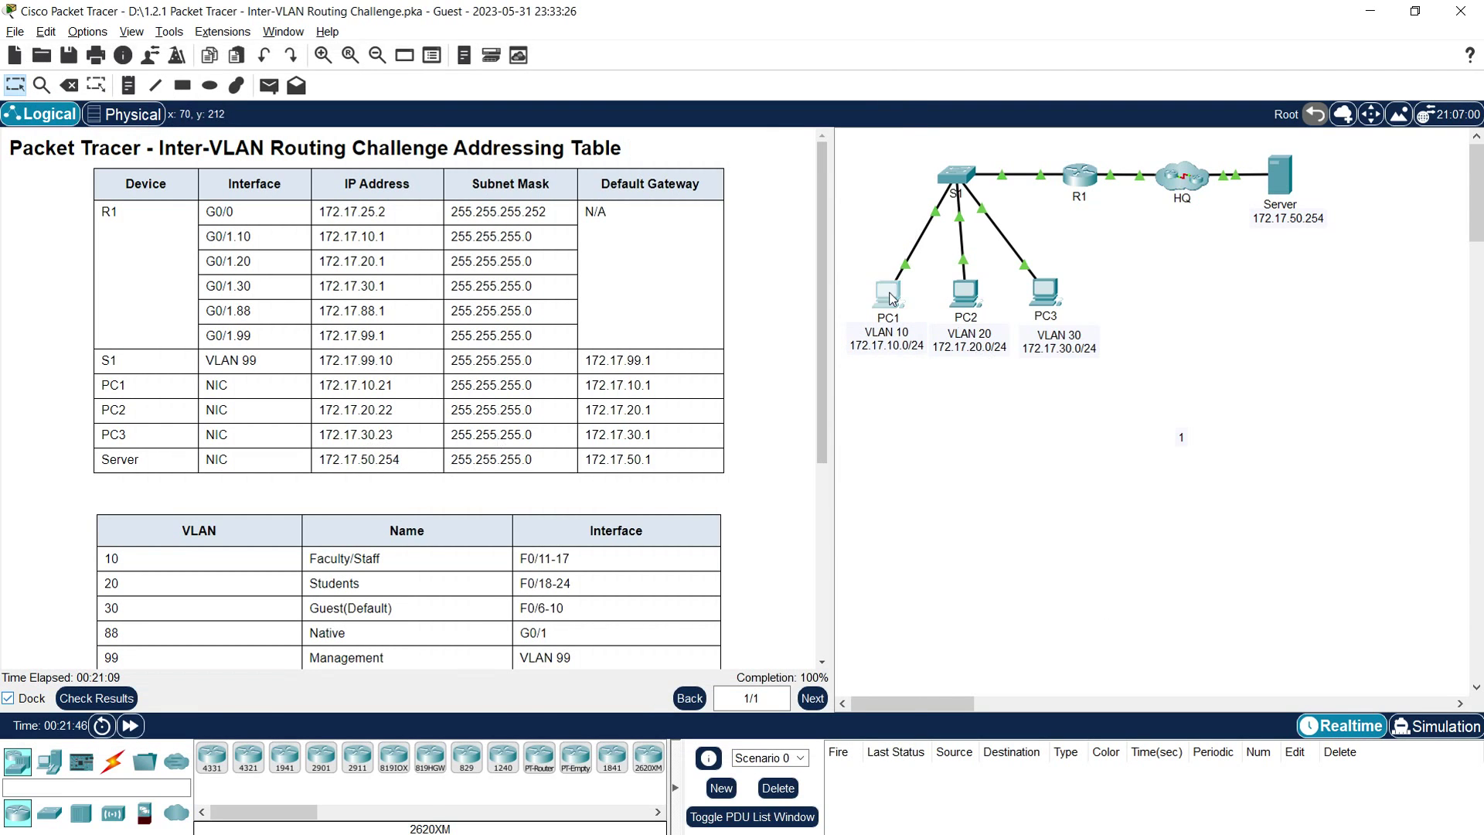
{"action": "left_click", "coordinate": [889, 295]}
{"action": "key", "text": "Right"}
{"action": "key", "text": "Right"}
{"action": "key", "text": "Right"}
{"action": "key", "text": "BackSpace"}
{"action": "type", "text": "3"}
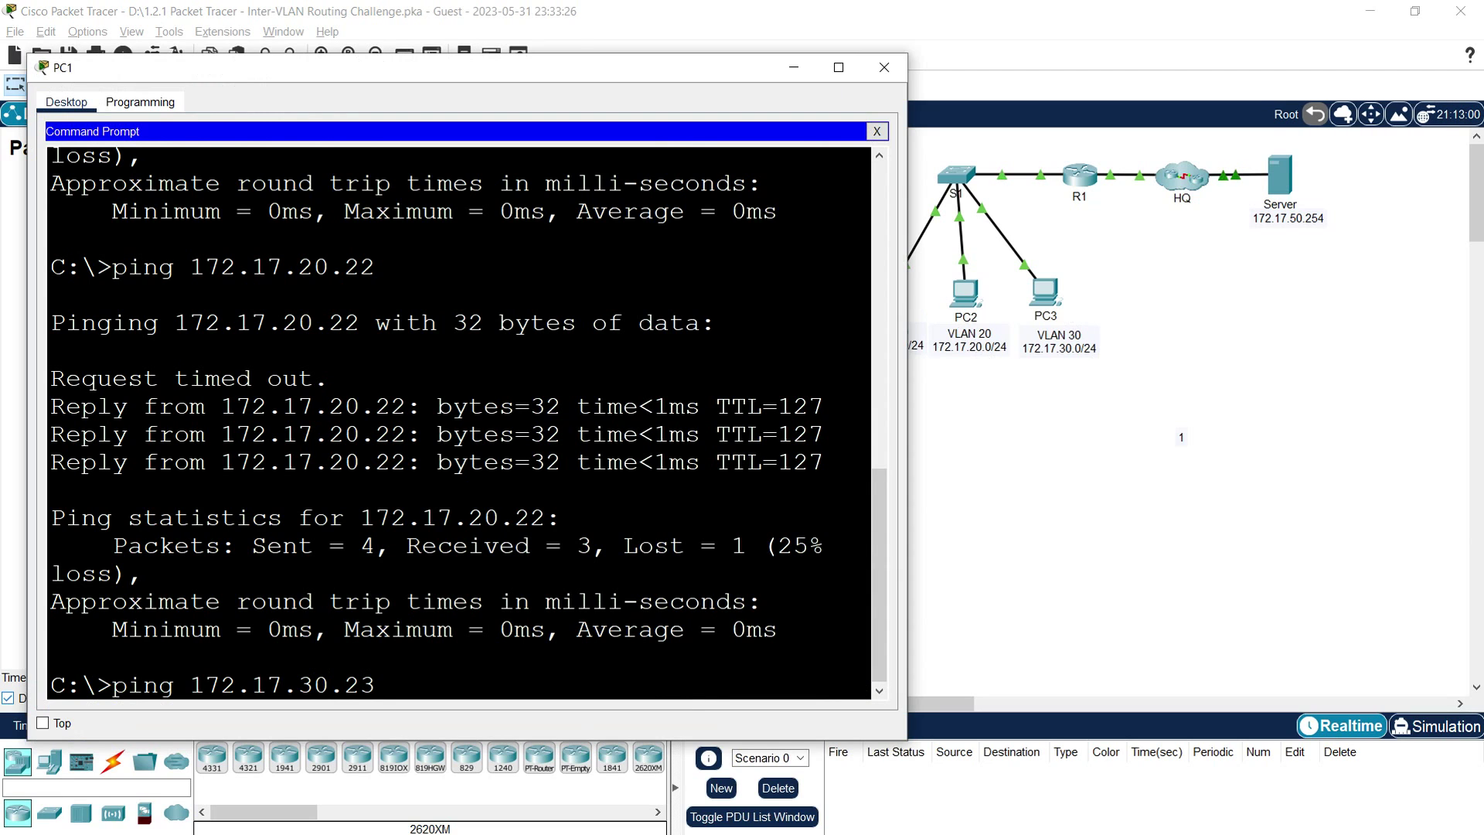
{"action": "key", "text": "Return"}
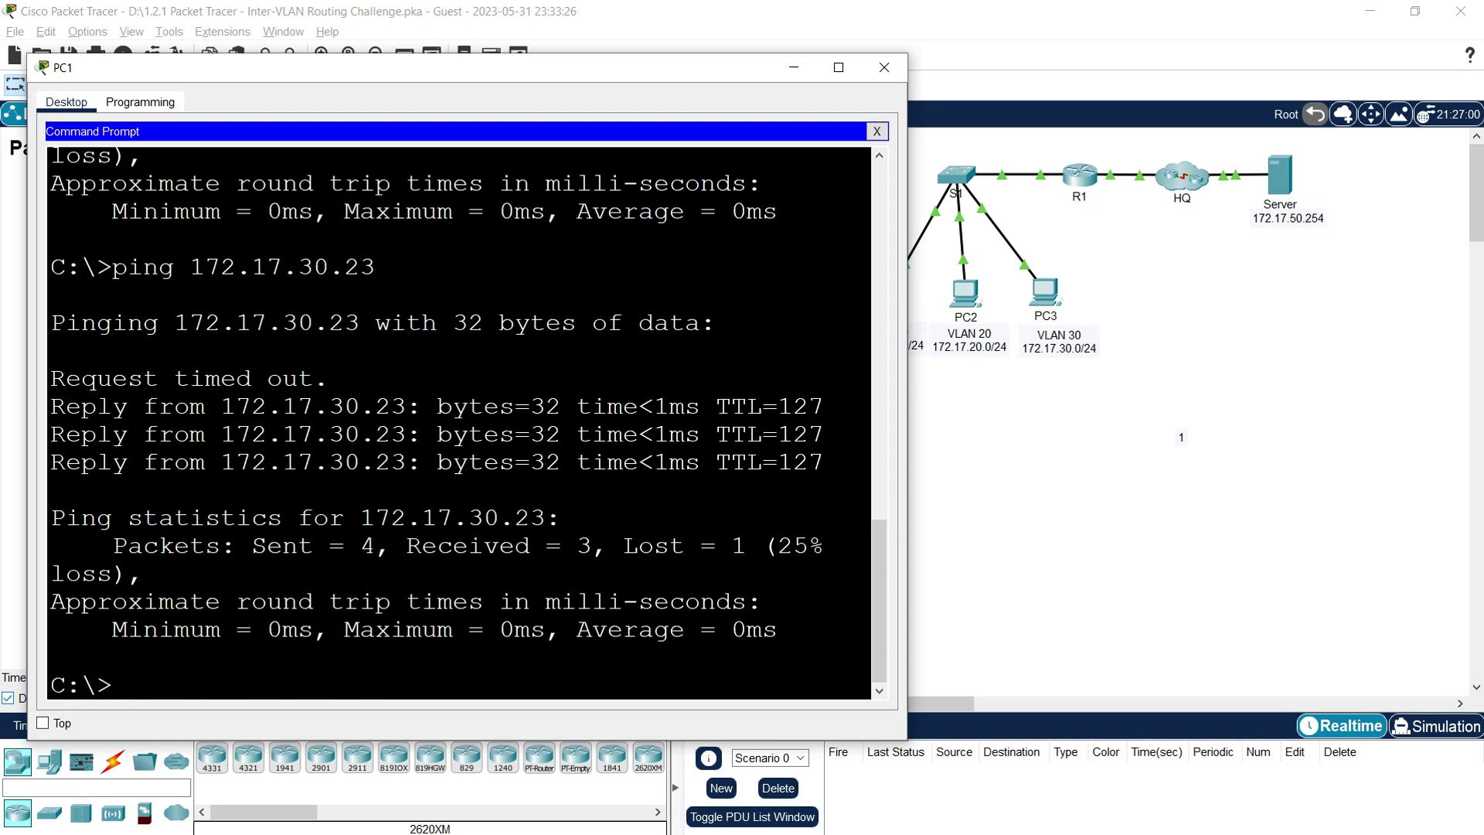
Ping S1's VLAN 99 management interface at 172.17.99.10 from PC1
{"action": "key", "text": "Up"}
{"action": "key", "text": "BackSpace"}
{"action": "key", "text": "BackSpace"}
{"action": "key", "text": "BackSpace"}
{"action": "key", "text": "BackSpace"}
{"action": "key", "text": "BackSpace"}
{"action": "type", "text": "99.10"}
{"action": "key", "text": "Return"}
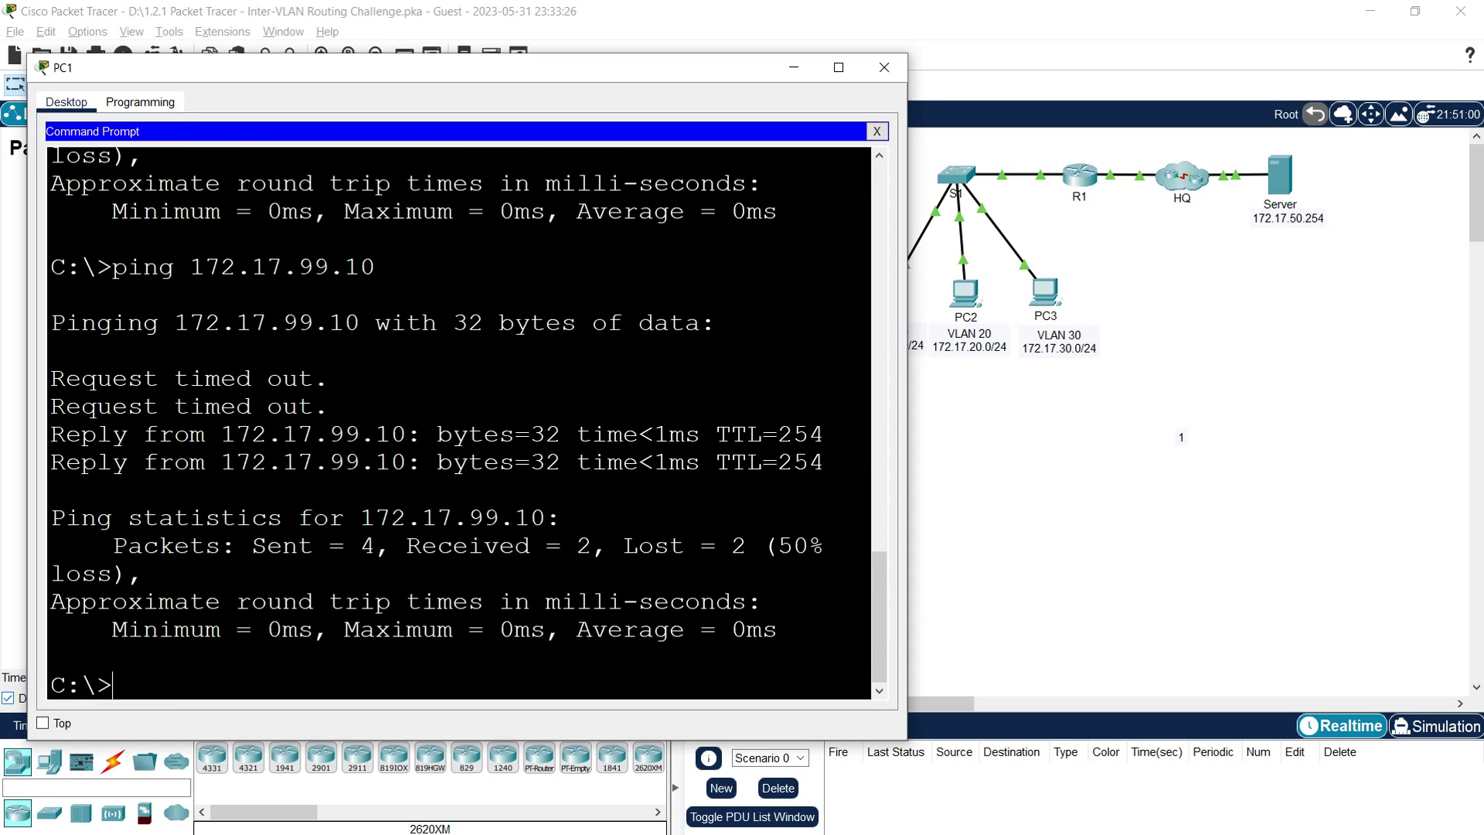
Ping R1's VLAN 10 subinterface, PC1's default gateway, at 172.17.10.1
{"action": "key", "text": "Up"}
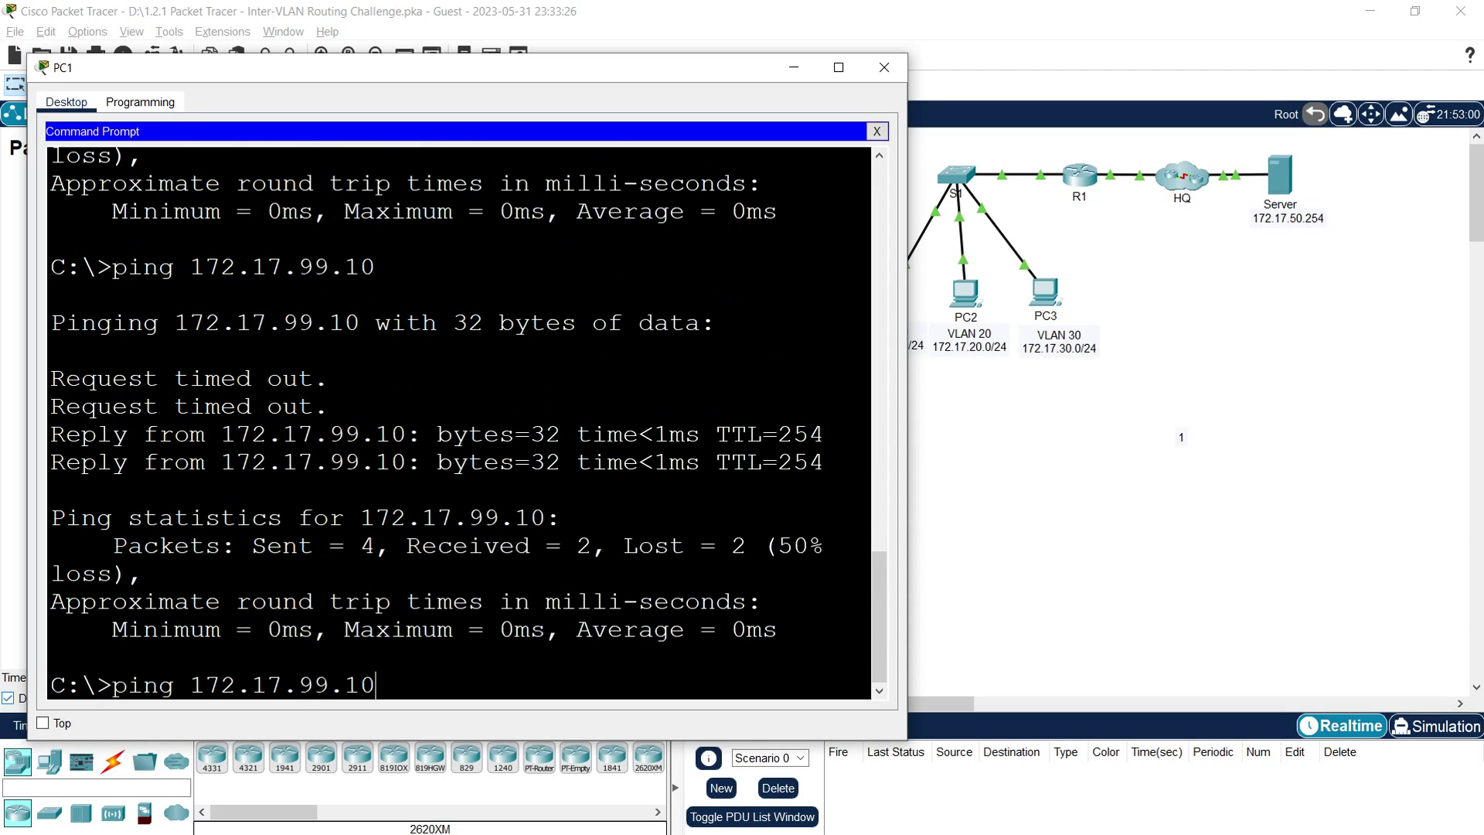
{"action": "key", "text": "BackSpace"}
{"action": "key", "text": "BackSpace"}
{"action": "key", "text": "BackSpace"}
{"action": "key", "text": "BackSpace"}
{"action": "key", "text": "BackSpace"}
{"action": "type", "text": "10.1"}
{"action": "key", "text": "Return"}
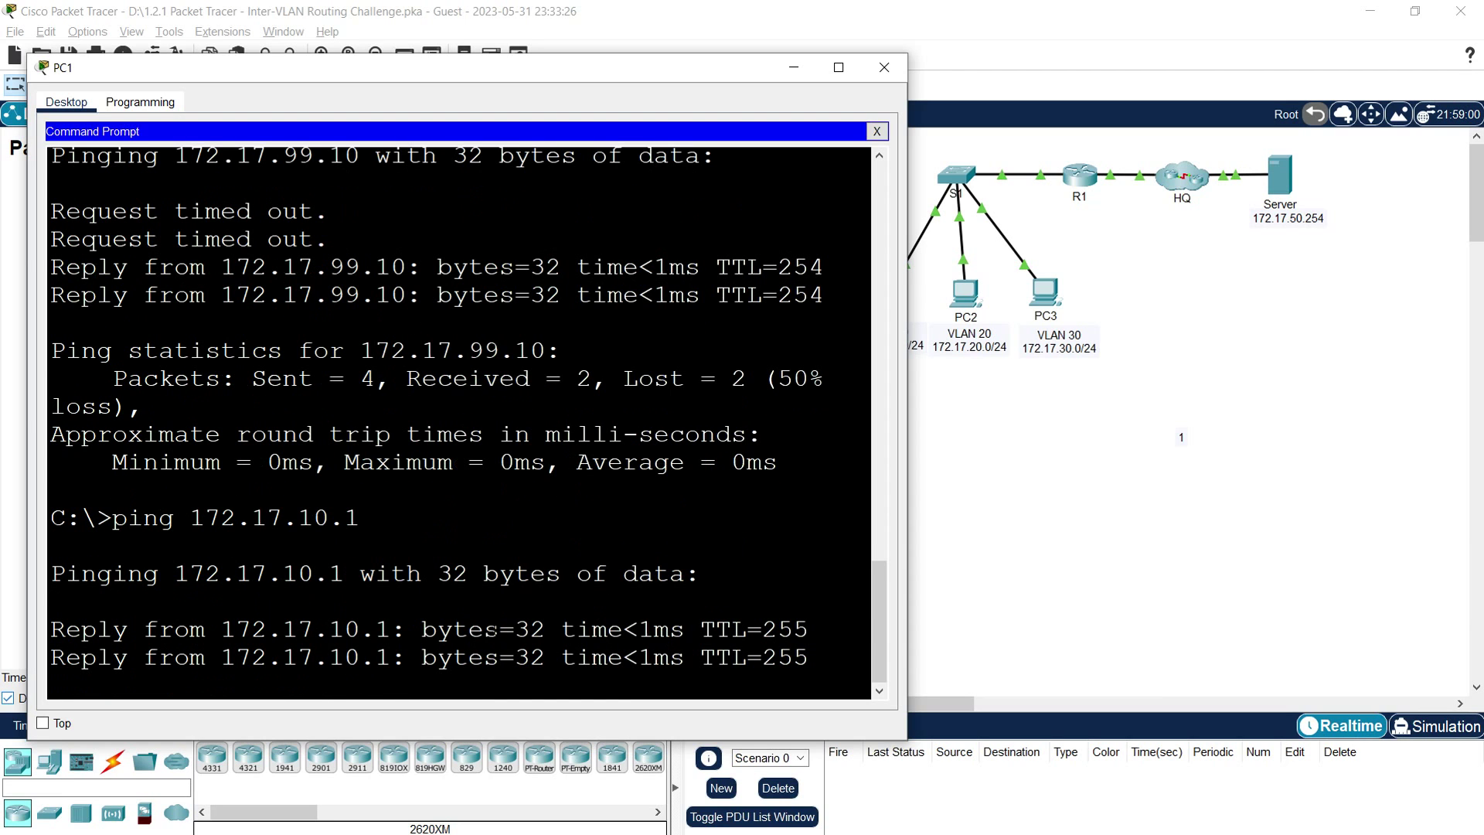
Ping R1's VLAN 20 subinterface at 172.17.20.1 from PC1's command prompt
{"action": "key", "text": "Up"}
{"action": "key", "text": "Left"}
{"action": "key", "text": "Left"}
{"action": "key", "text": "Left"}
{"action": "key", "text": "BackSpace"}
{"action": "type", "text": "2"}
{"action": "key", "text": "Return"}
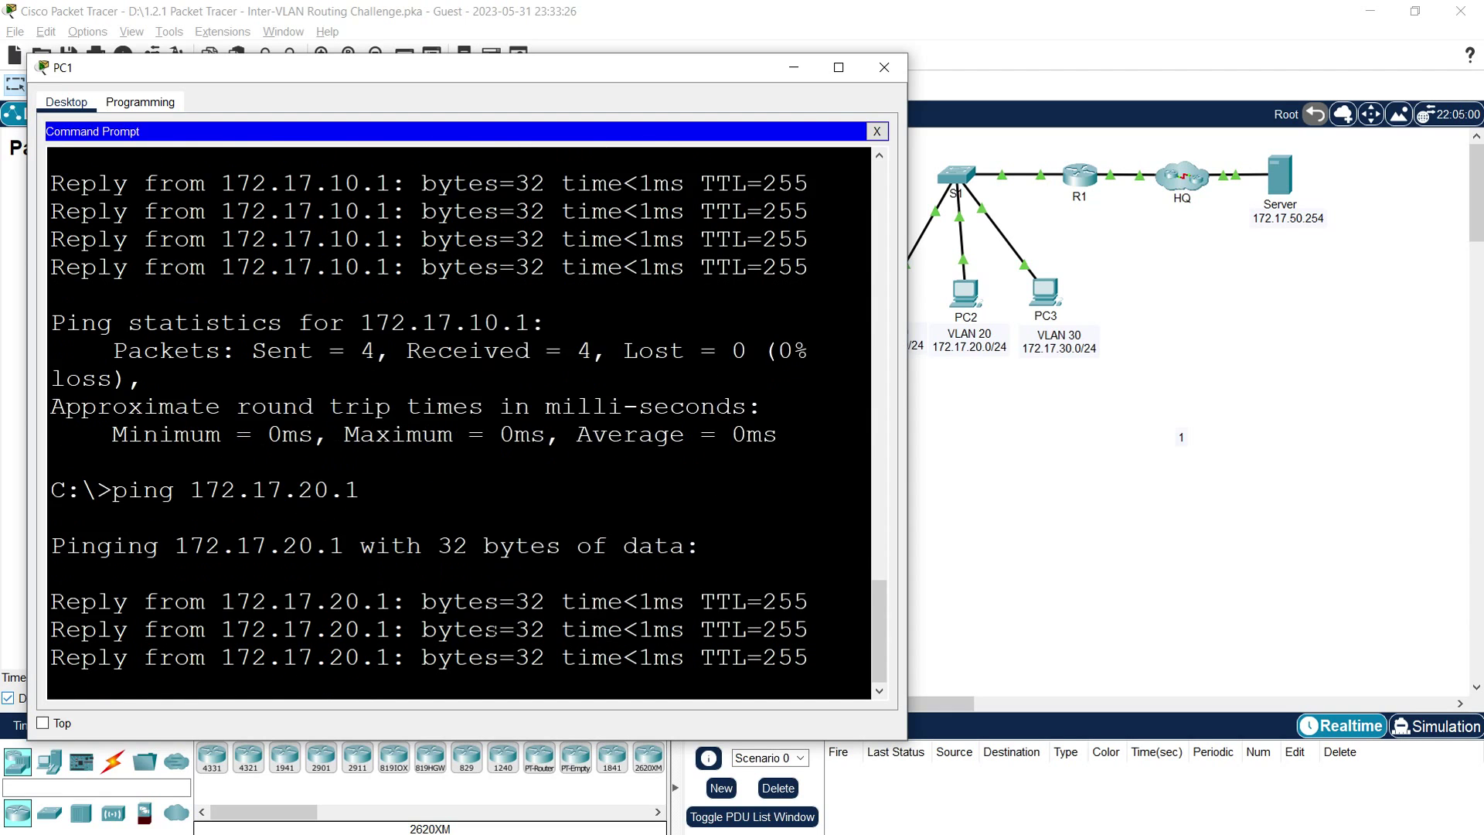
Ping R1's VLAN 30 subinterface at 172.17.30.1 from PC1's command prompt
{"action": "key", "text": "Up"}
{"action": "key", "text": "Left"}
{"action": "key", "text": "Left"}
{"action": "key", "text": "Left"}
{"action": "key", "text": "BackSpace"}
{"action": "type", "text": "3"}
{"action": "key", "text": "Return"}
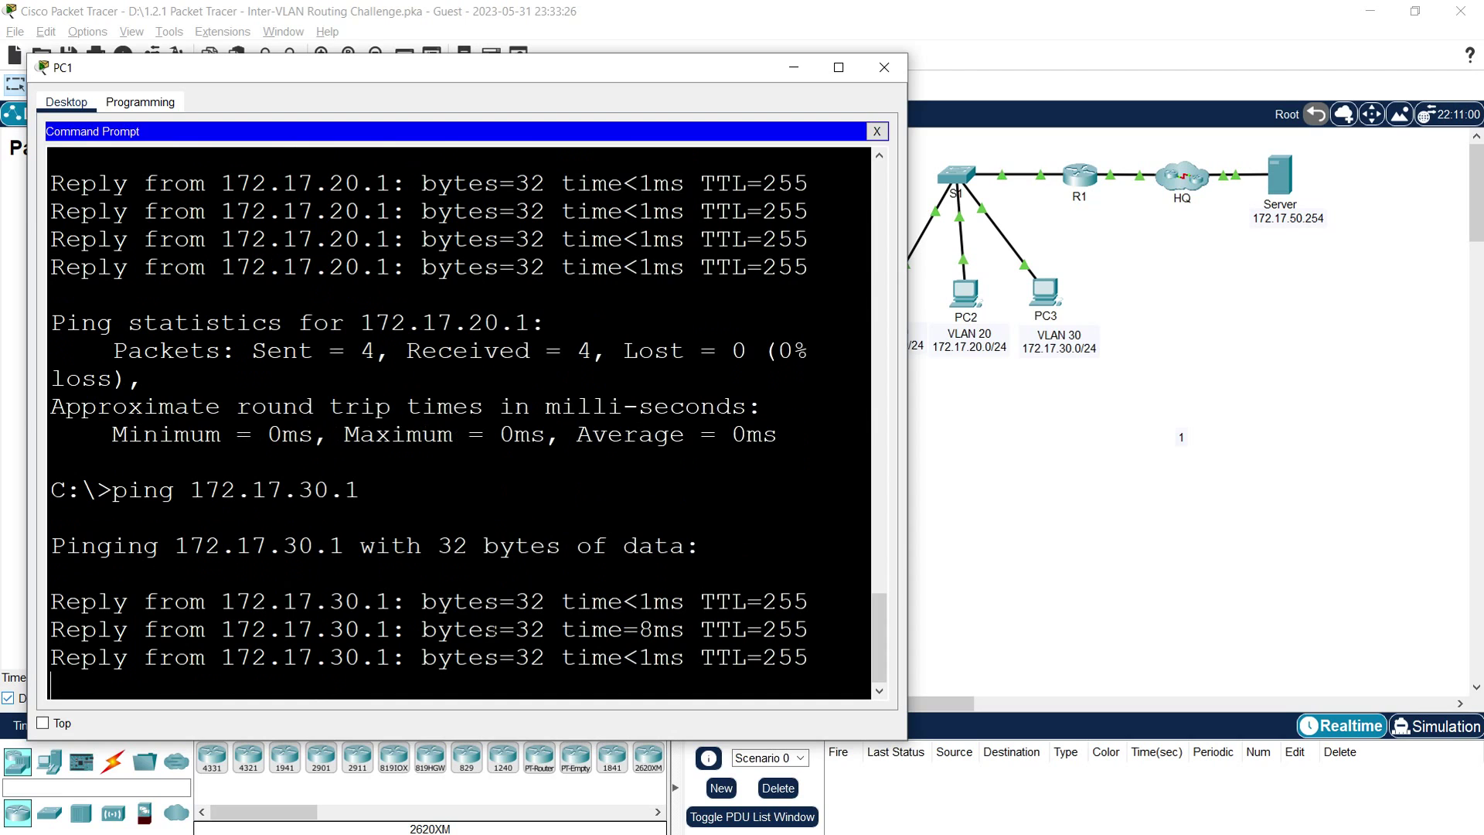
Ping R1's native VLAN 88 subinterface at 172.17.88.1 from PC1
{"action": "key", "text": "Up"}
{"action": "key", "text": "Left"}
{"action": "key", "text": "Left"}
{"action": "key", "text": "BackSpace"}
{"action": "key", "text": "BackSpace"}
{"action": "type", "text": "88"}
{"action": "key", "text": "Return"}
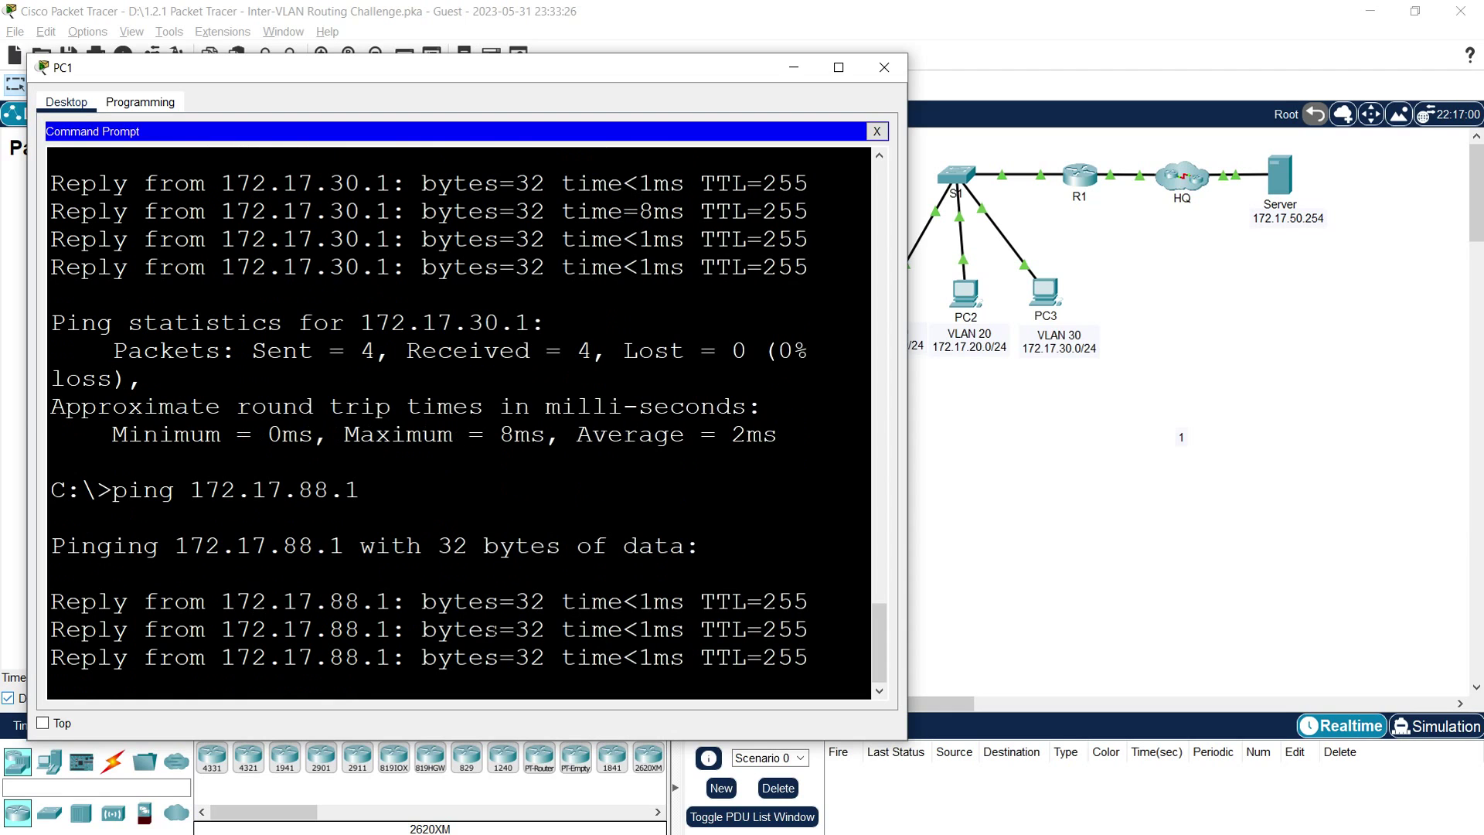
Ping R1's management VLAN 99 subinterface at 172.17.99.1 from PC1, and close the PC1 window once the ping completes
{"action": "key", "text": "Up"}
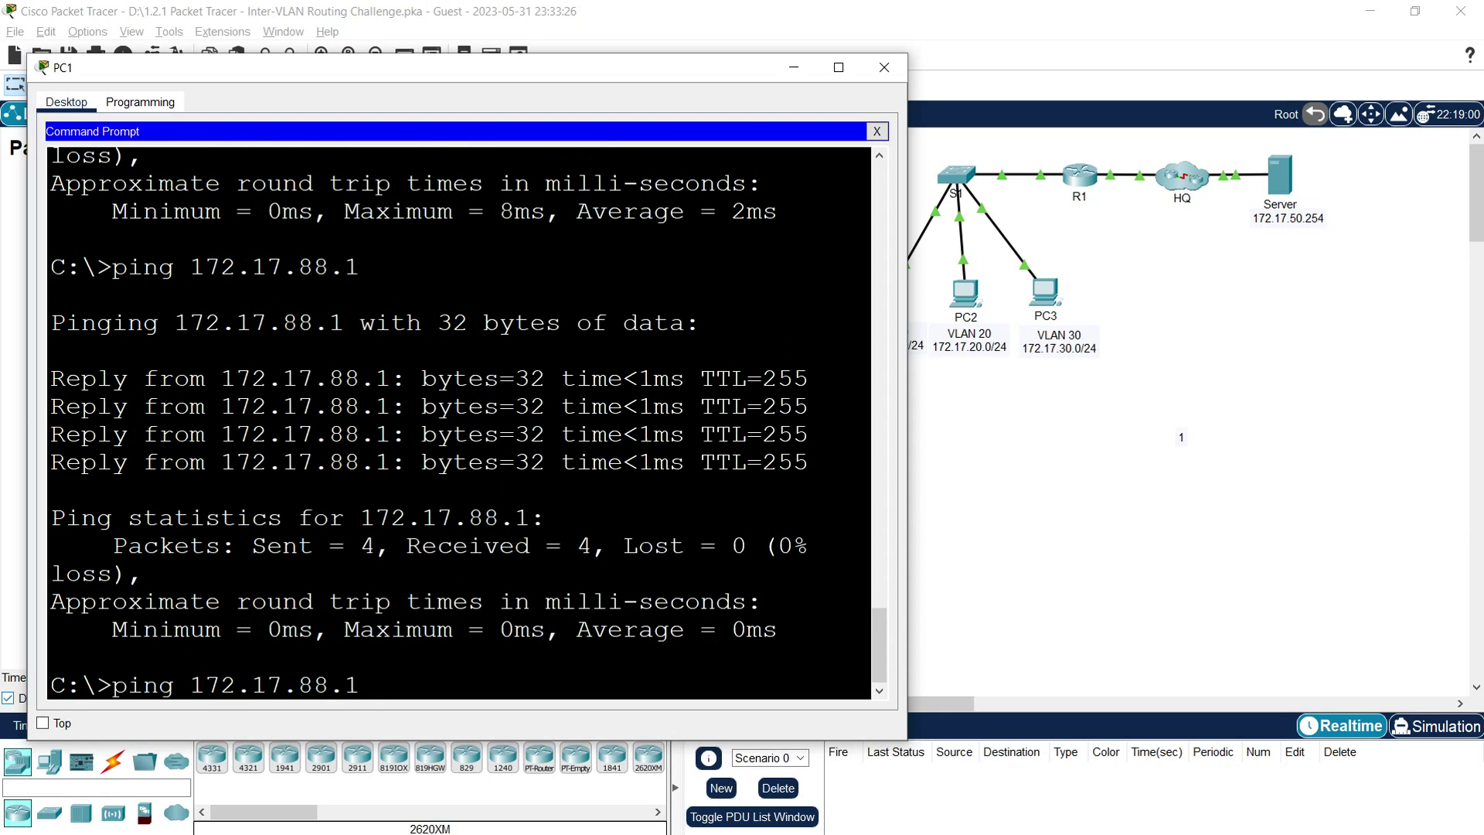
{"action": "key", "text": "Left"}
{"action": "key", "text": "Left"}
{"action": "key", "text": "BackSpace"}
{"action": "key", "text": "BackSpace"}
{"action": "type", "text": "99"}
{"action": "key", "text": "Return"}
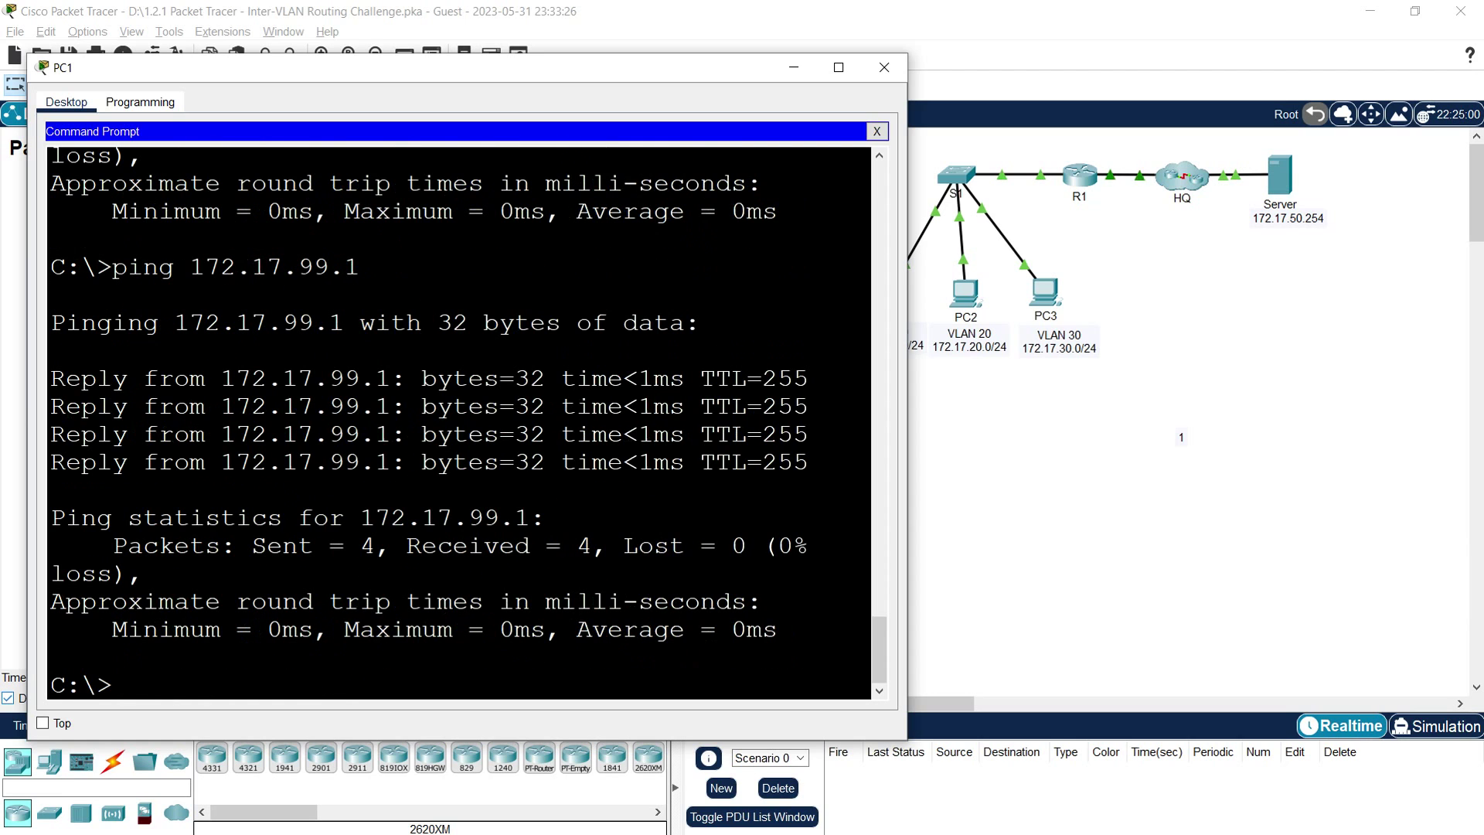
{"action": "left_click", "coordinate": [884, 69]}
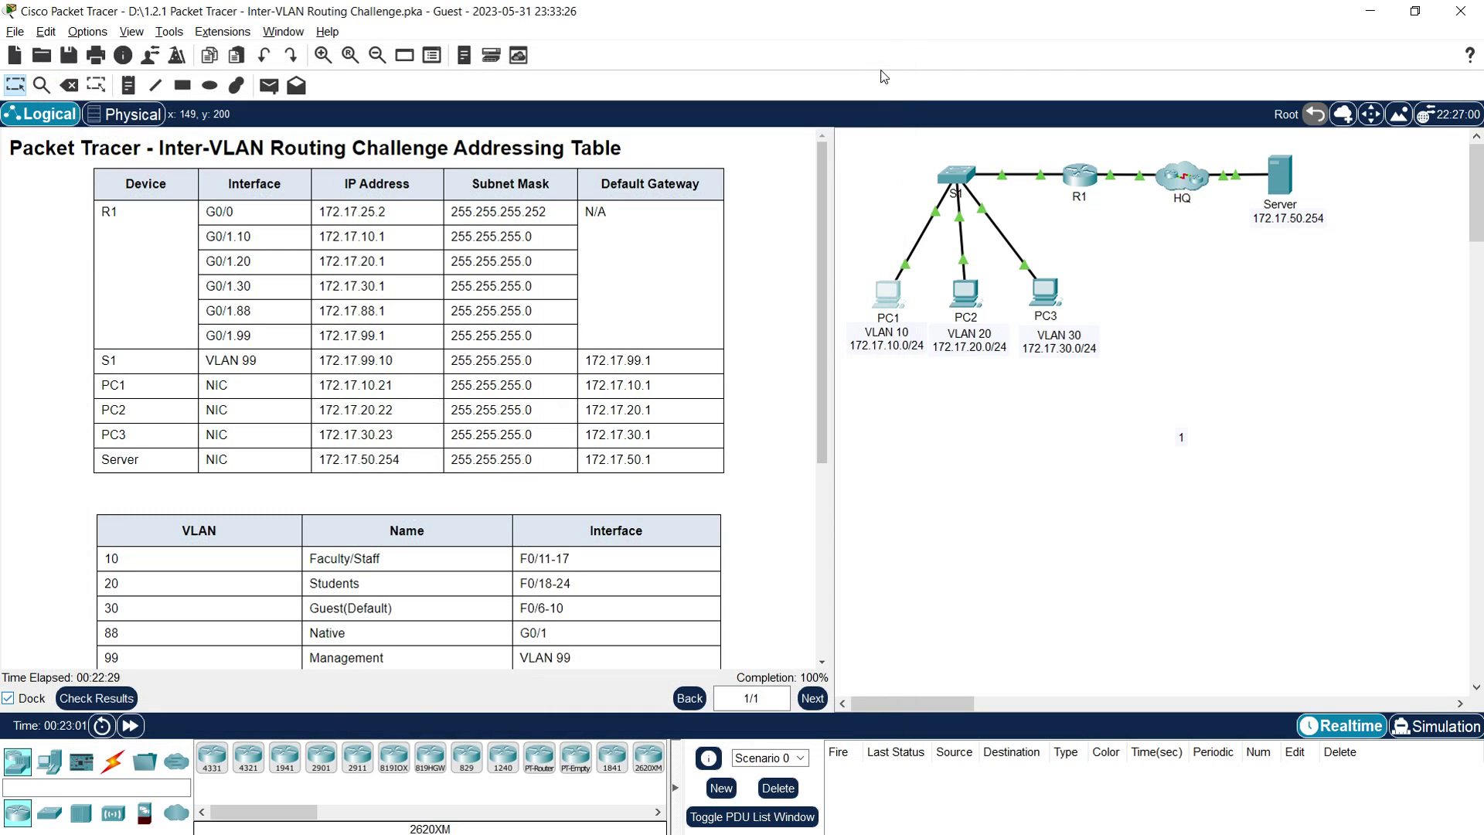